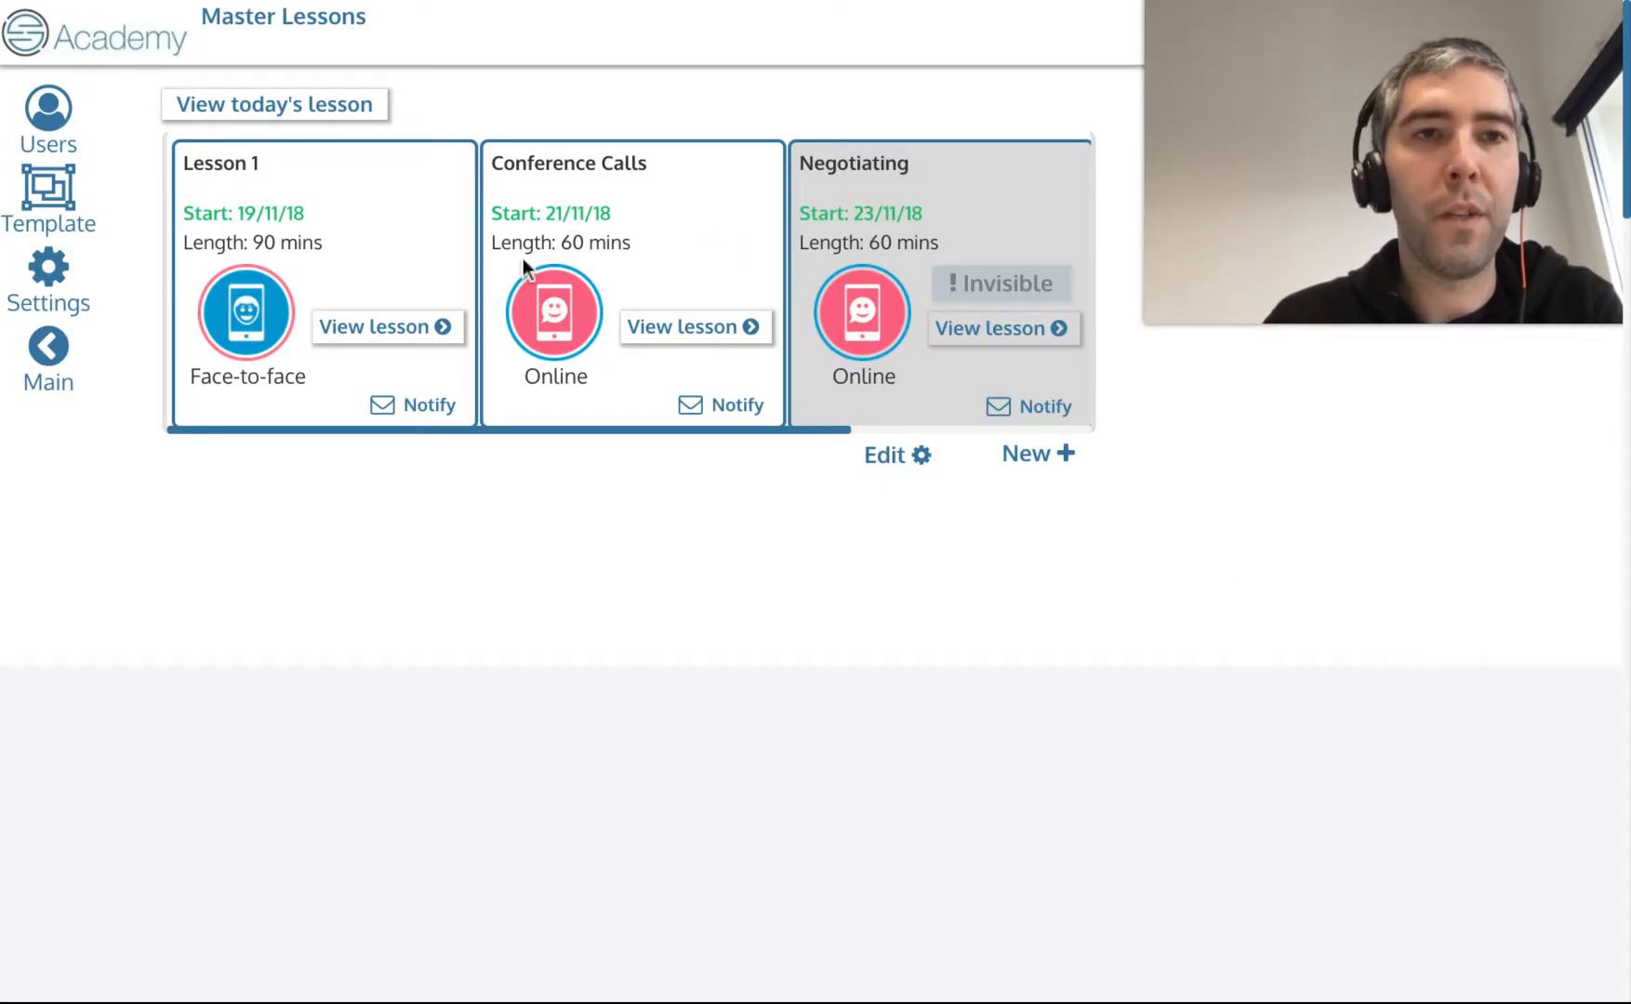
# Switch the Conference Calls lesson's delivery mode to face-to-face and finish editing.
pyautogui.hscroll(3, 642, 284)
pyautogui.hscroll(-3, 642, 285)
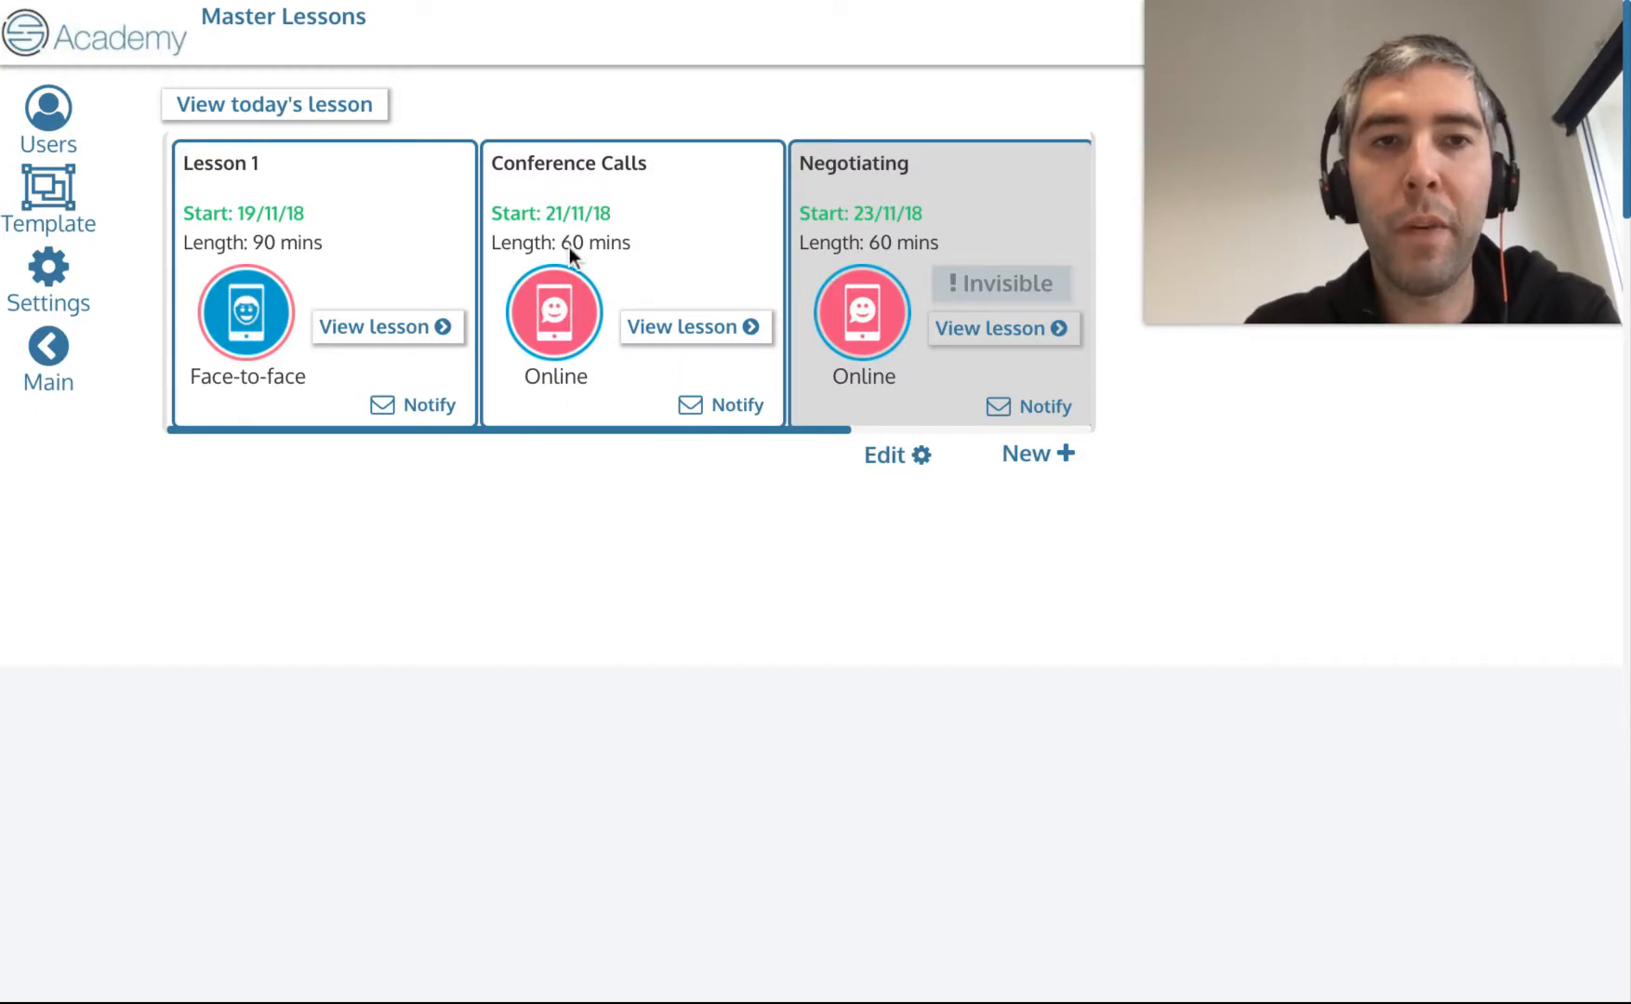
pyautogui.click(884, 455)
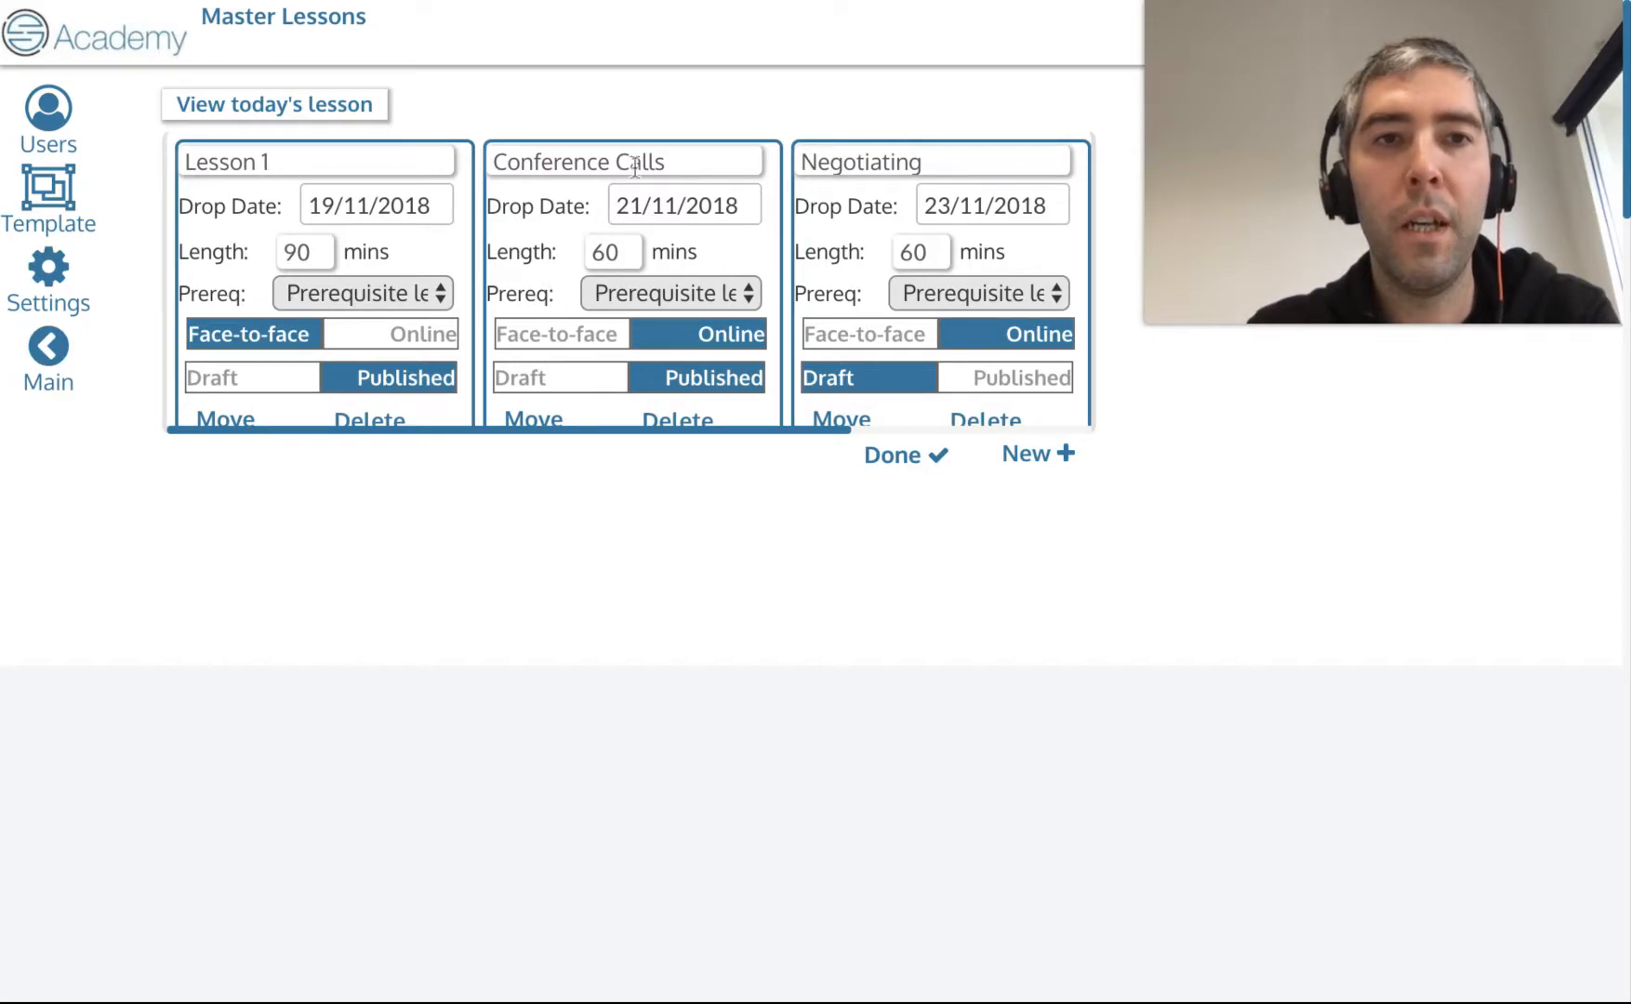
pyautogui.hscroll(3, 609, 279)
pyautogui.hscroll(-3, 611, 279)
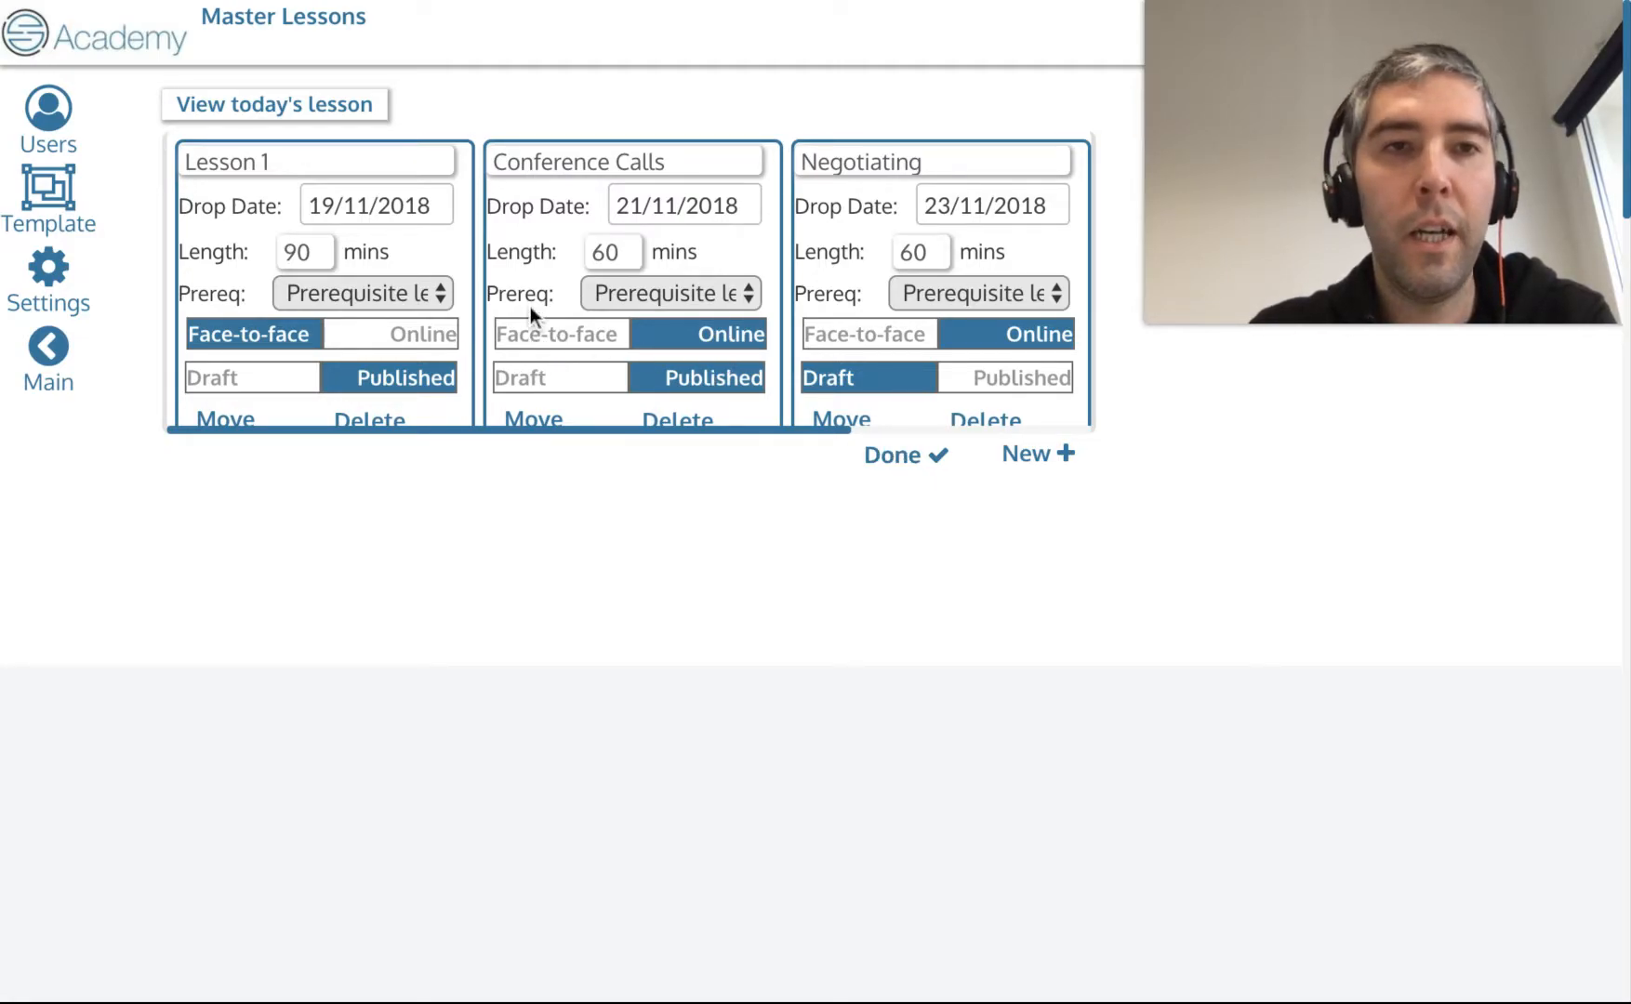
pyautogui.click(532, 337)
pyautogui.click(906, 459)
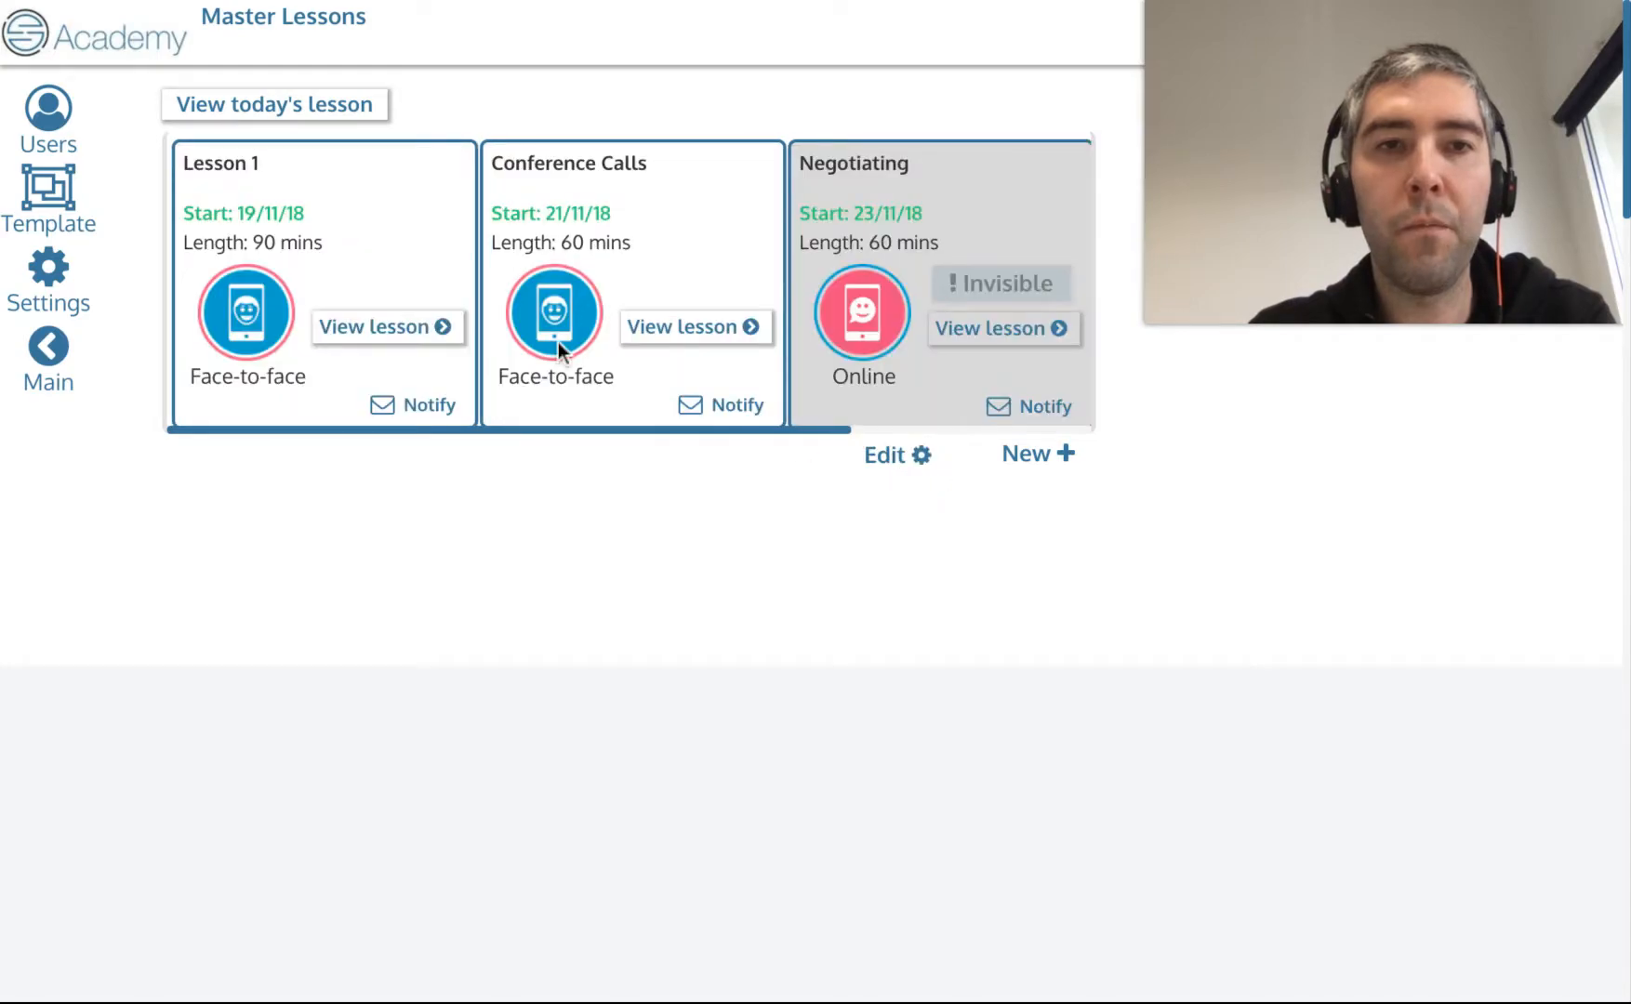
# Examine the lesson cards' start dates, scrolling through the lesson carousel to the Meetings lesson.
pyautogui.hscroll(3, 640, 316)
pyautogui.hscroll(-3, 640, 316)
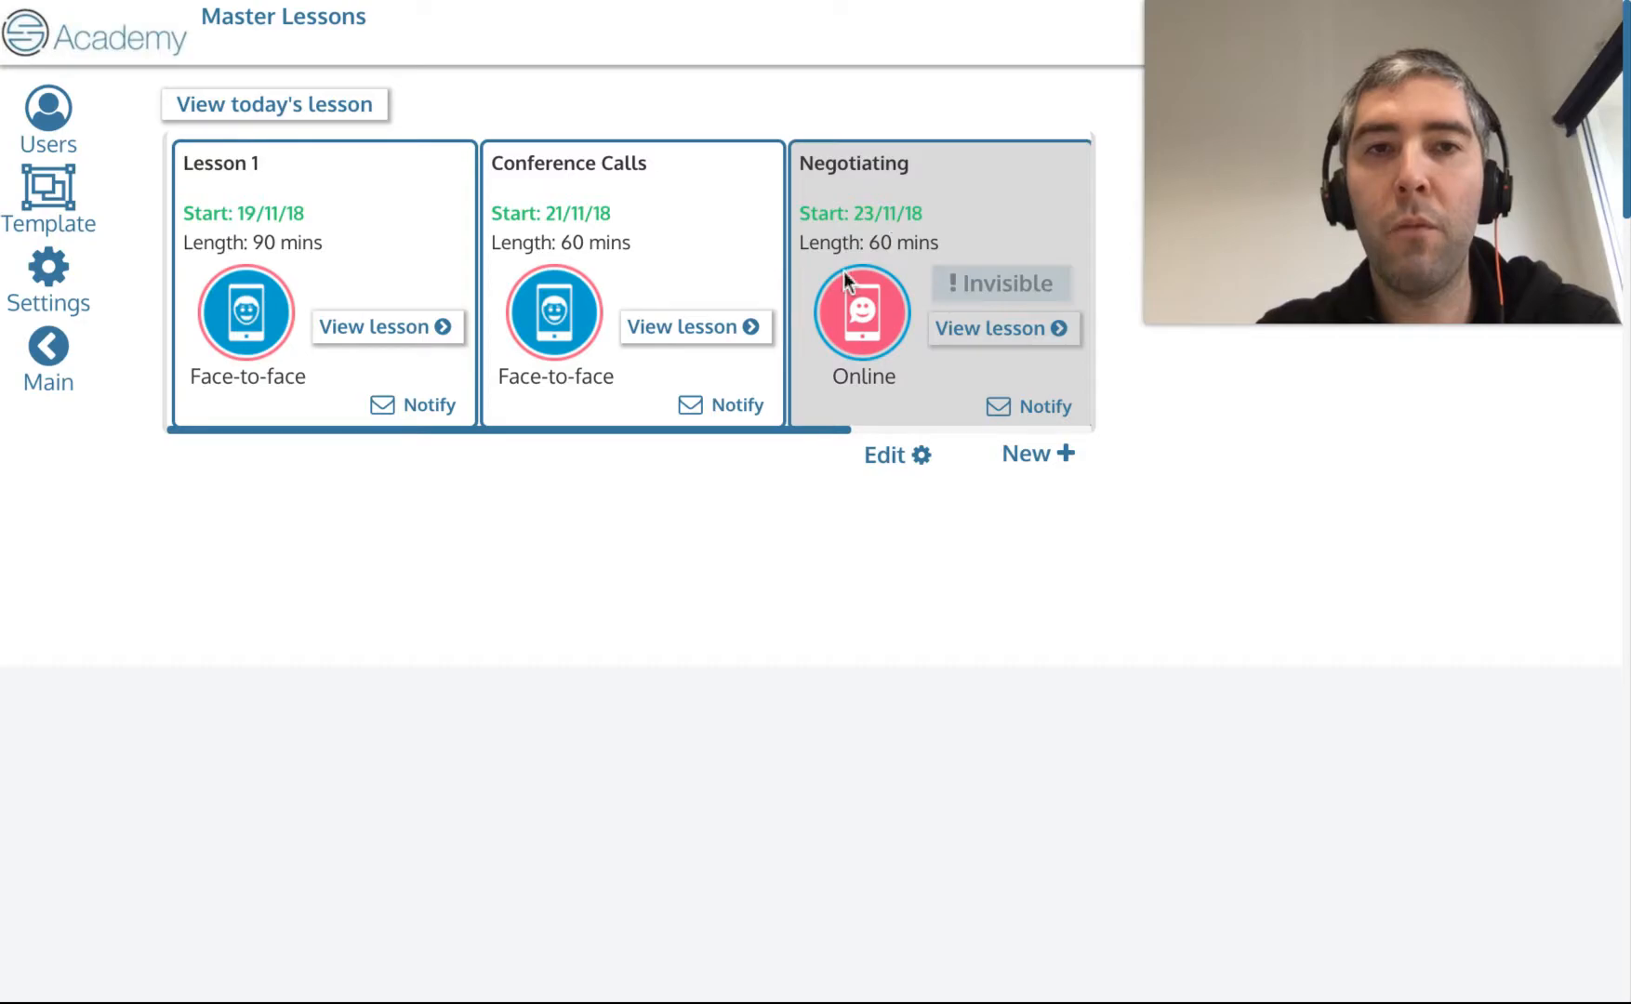
pyautogui.tripleClick(864, 213)
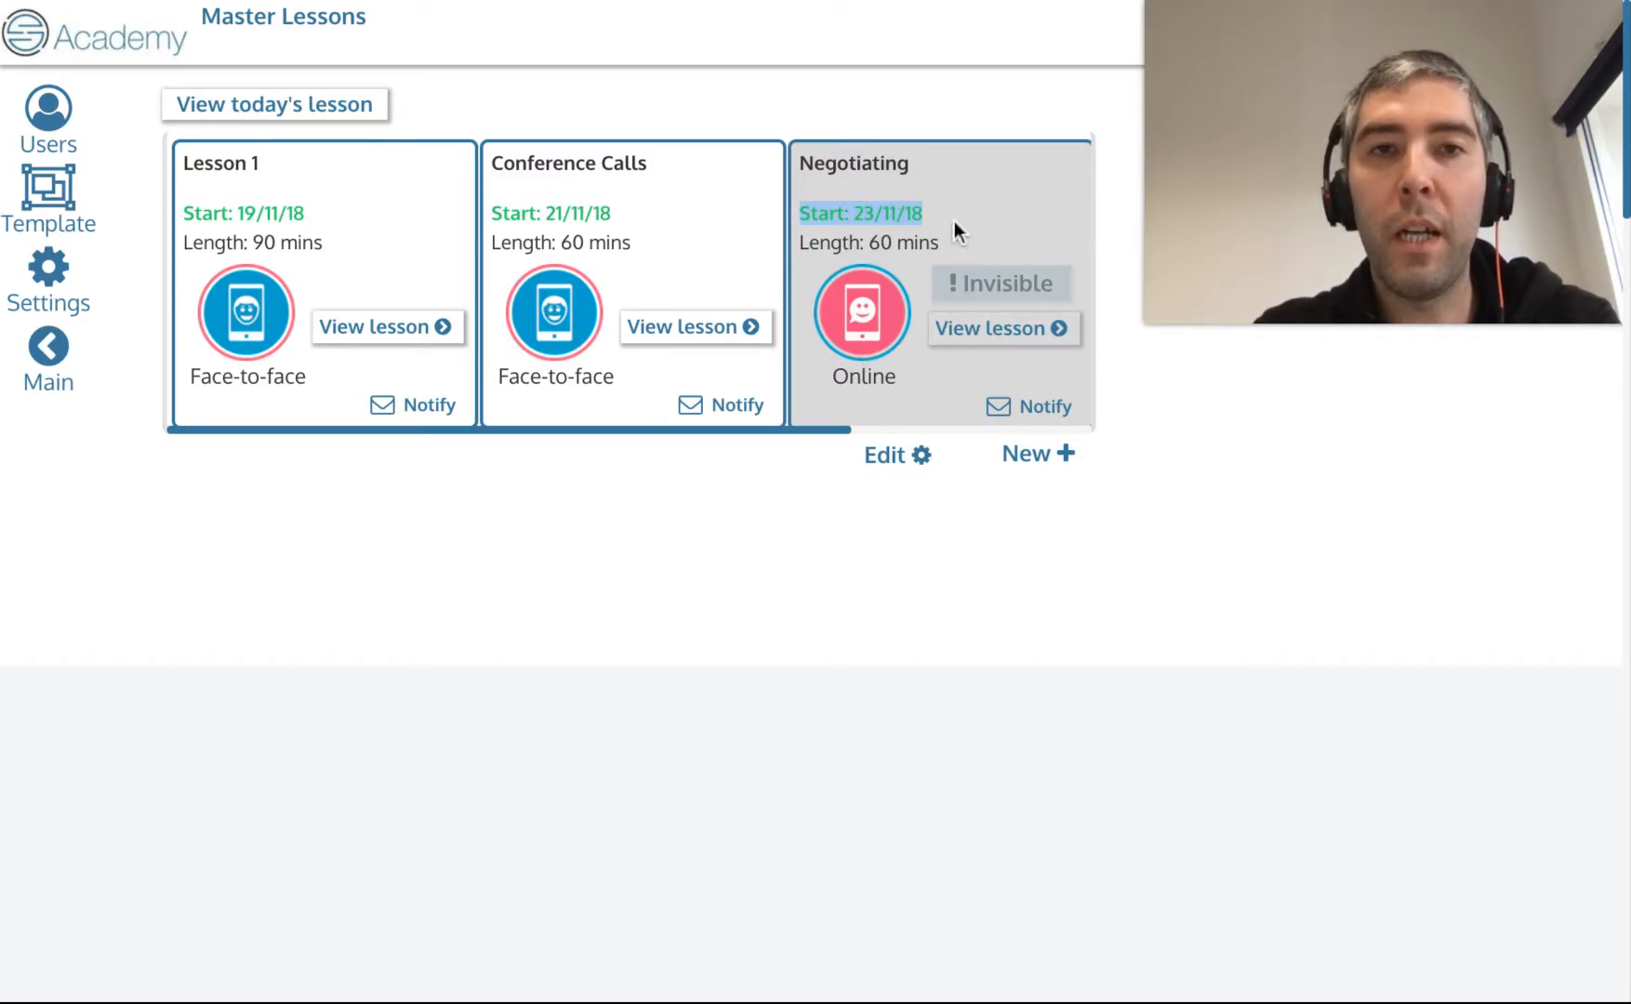
pyautogui.click(955, 224)
pyautogui.click(840, 217)
pyautogui.tripleClick(840, 216)
pyautogui.click(939, 217)
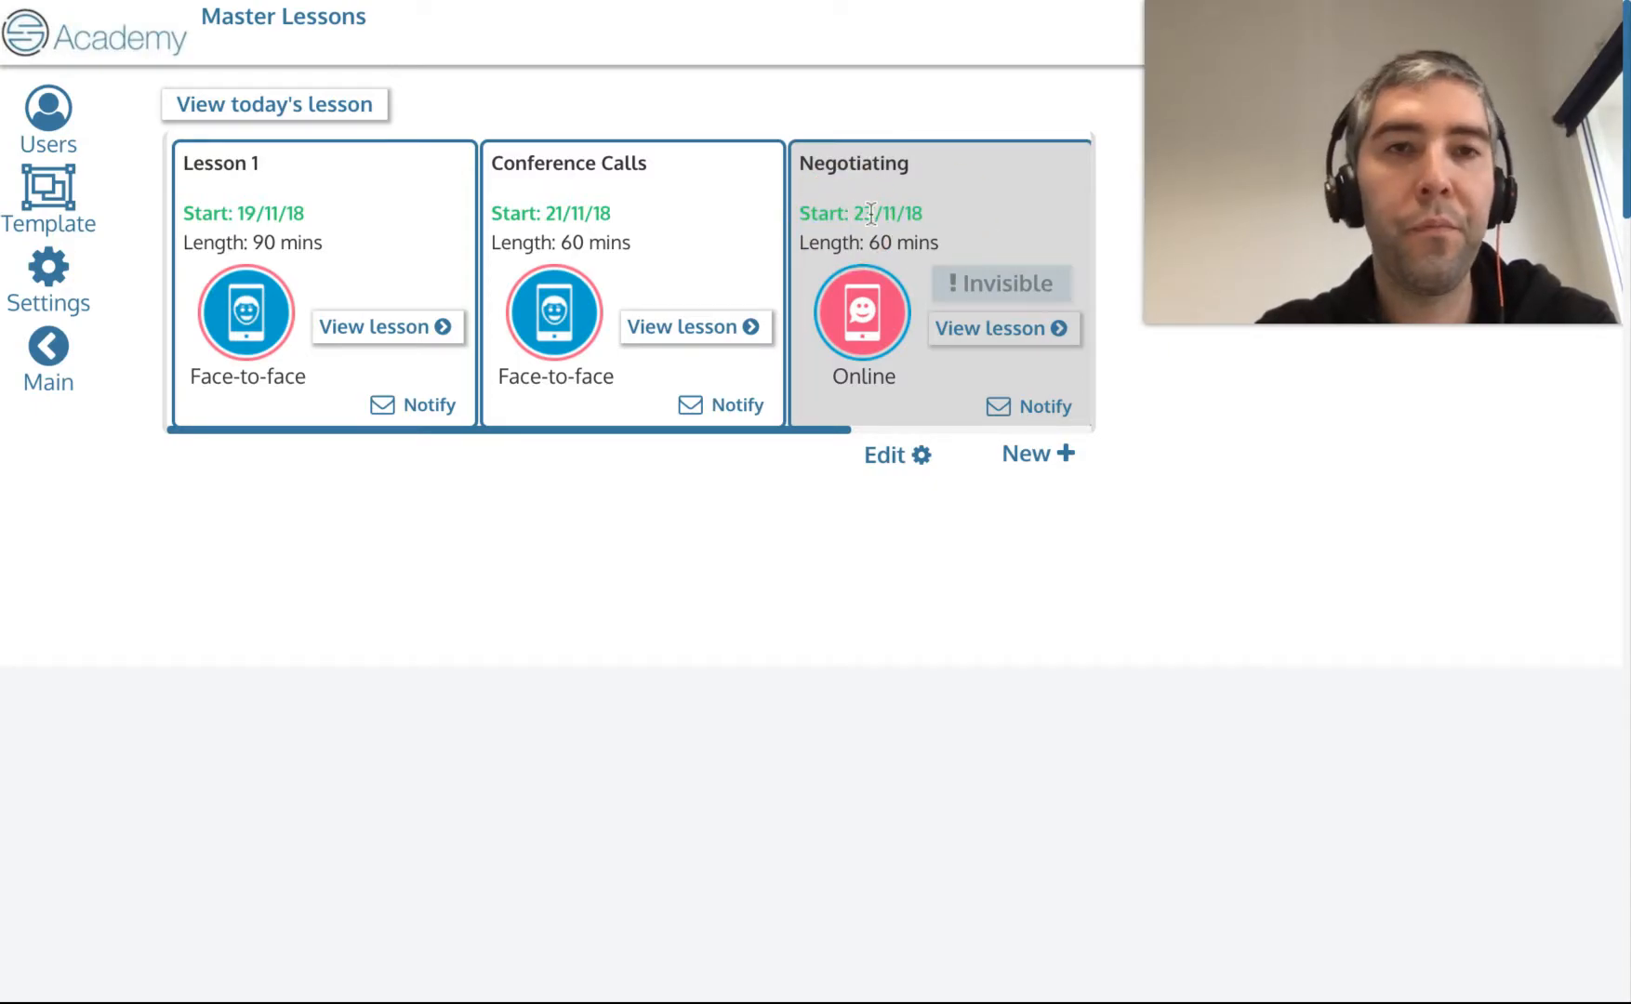
pyautogui.hscroll(5, 871, 214)
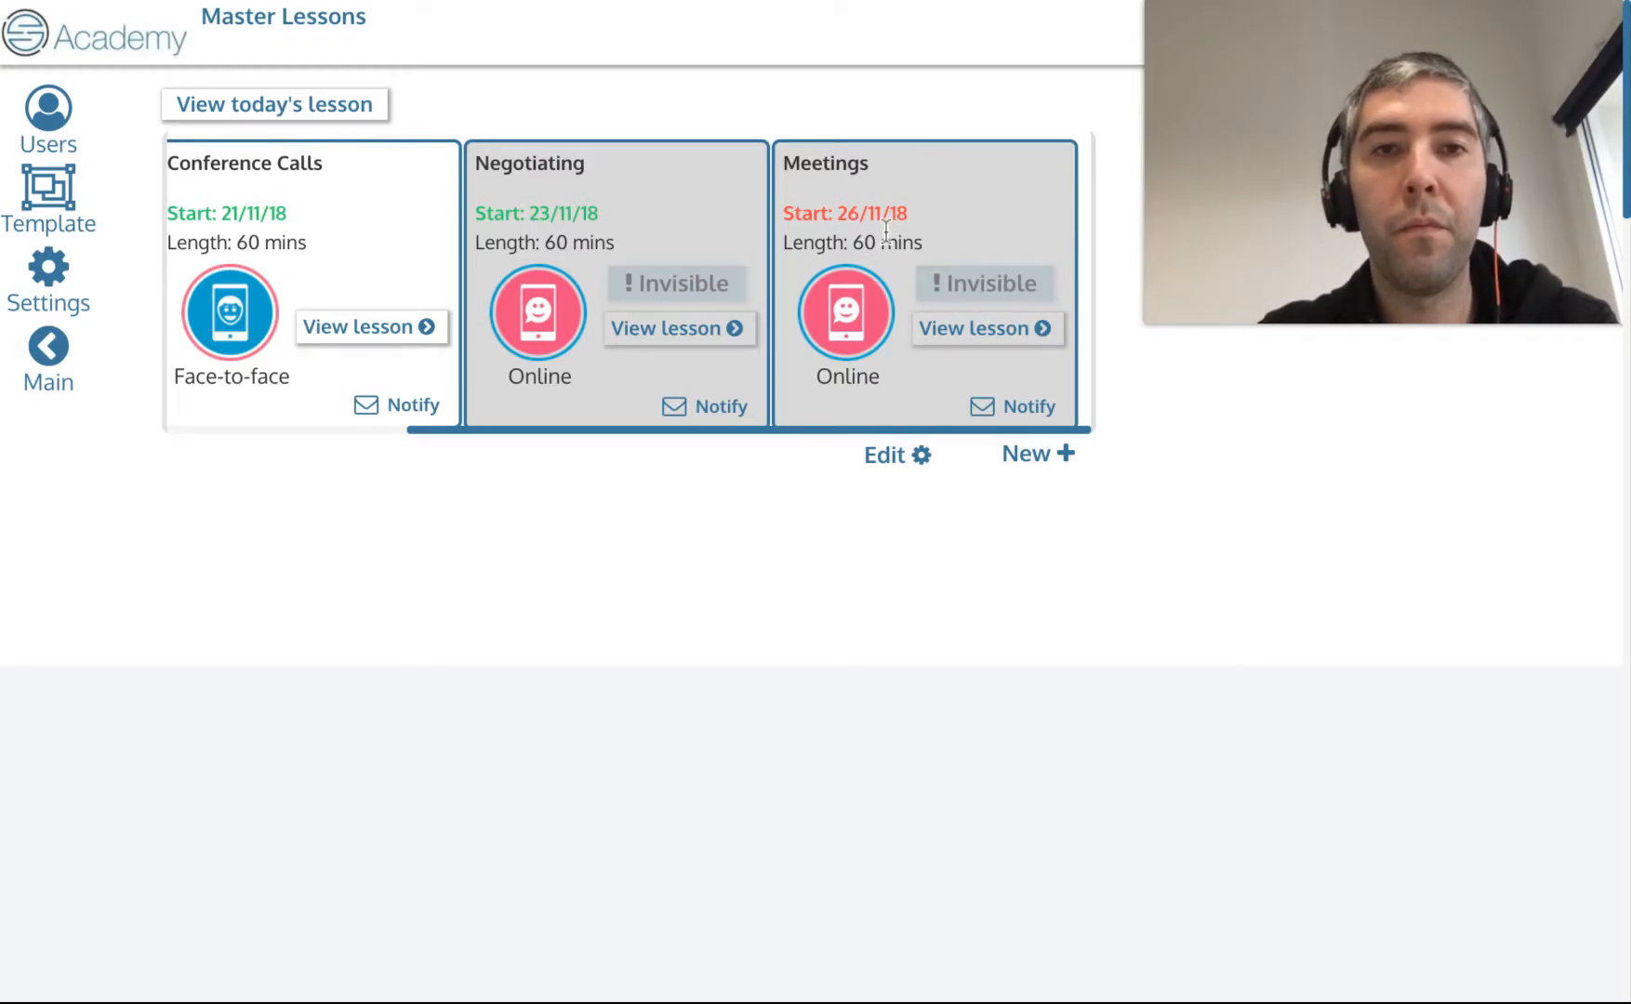
pyautogui.hscroll(-2, 888, 232)
pyautogui.hscroll(1, 888, 231)
pyautogui.hscroll(1, 909, 228)
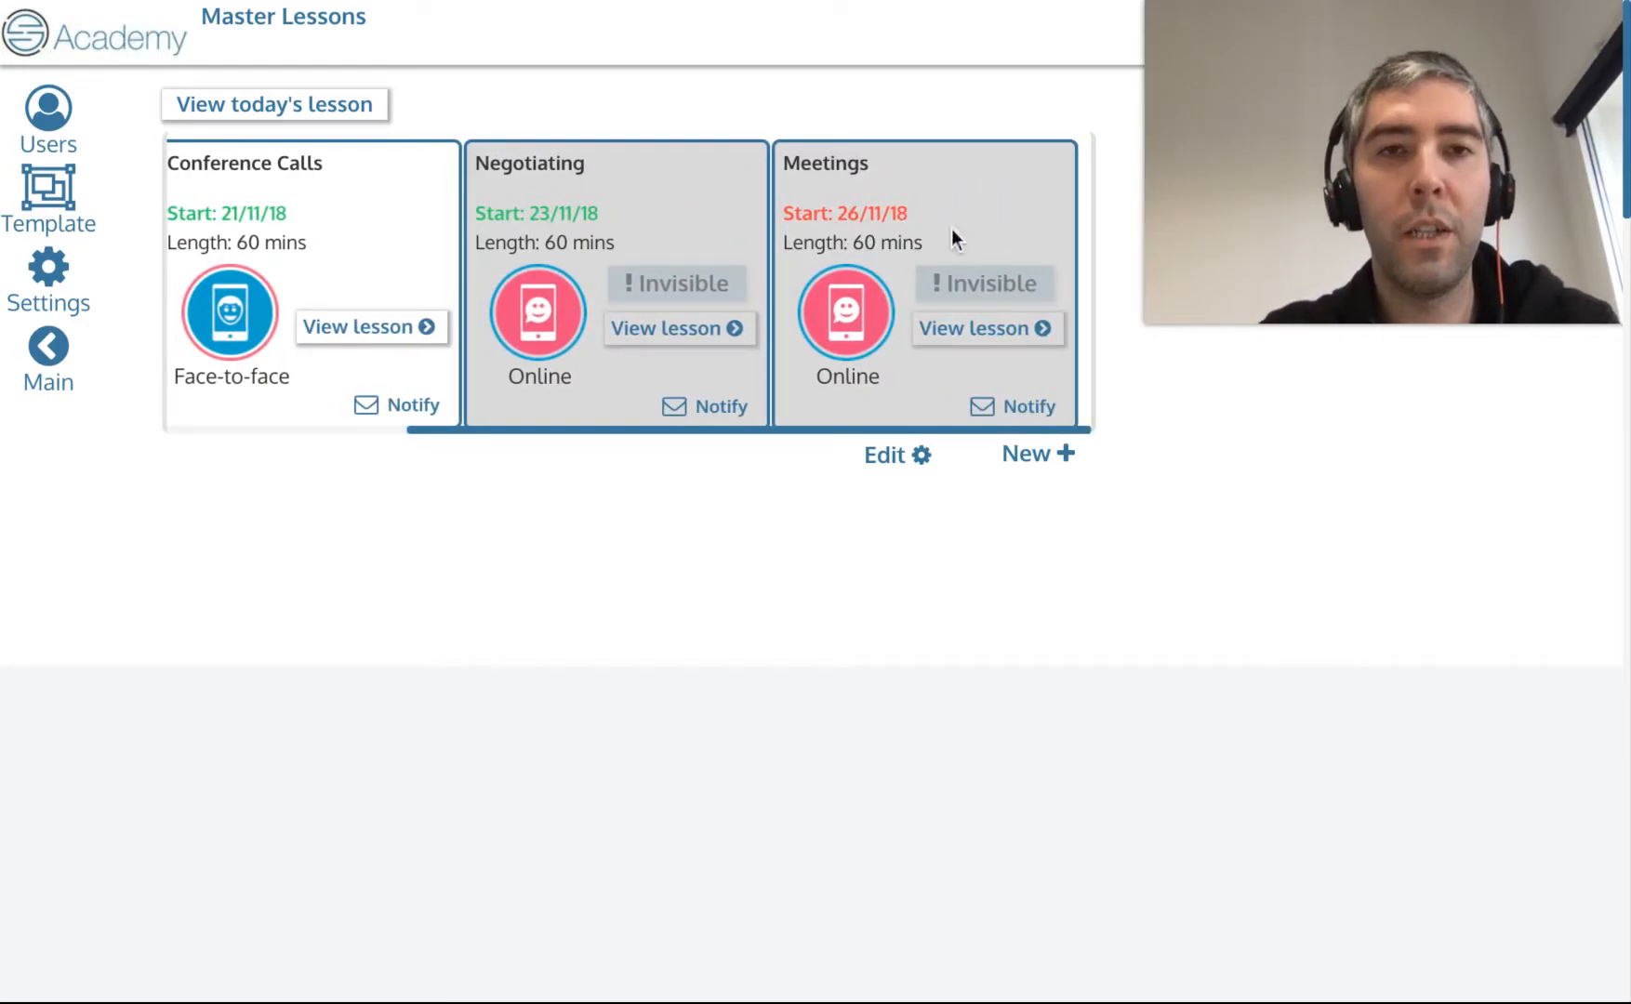
pyautogui.hscroll(-2, 861, 228)
pyautogui.hscroll(-1, 796, 238)
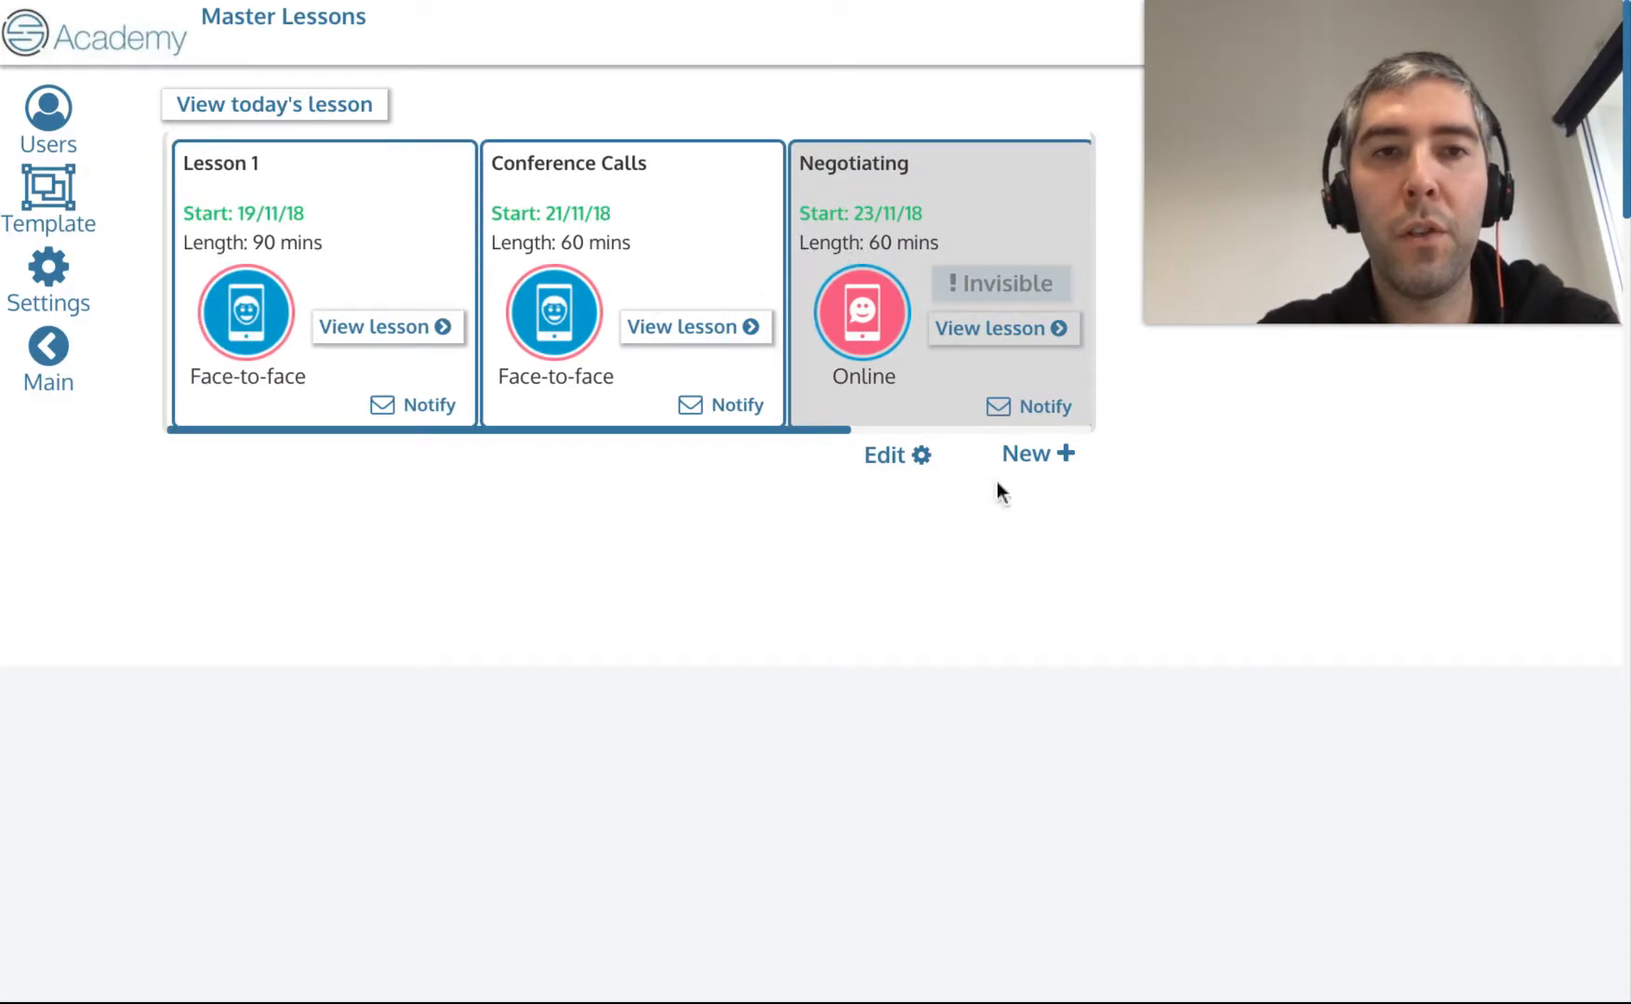
# Set the Conference Calls lesson's delivery mode to Online and finish editing.
pyautogui.click(914, 457)
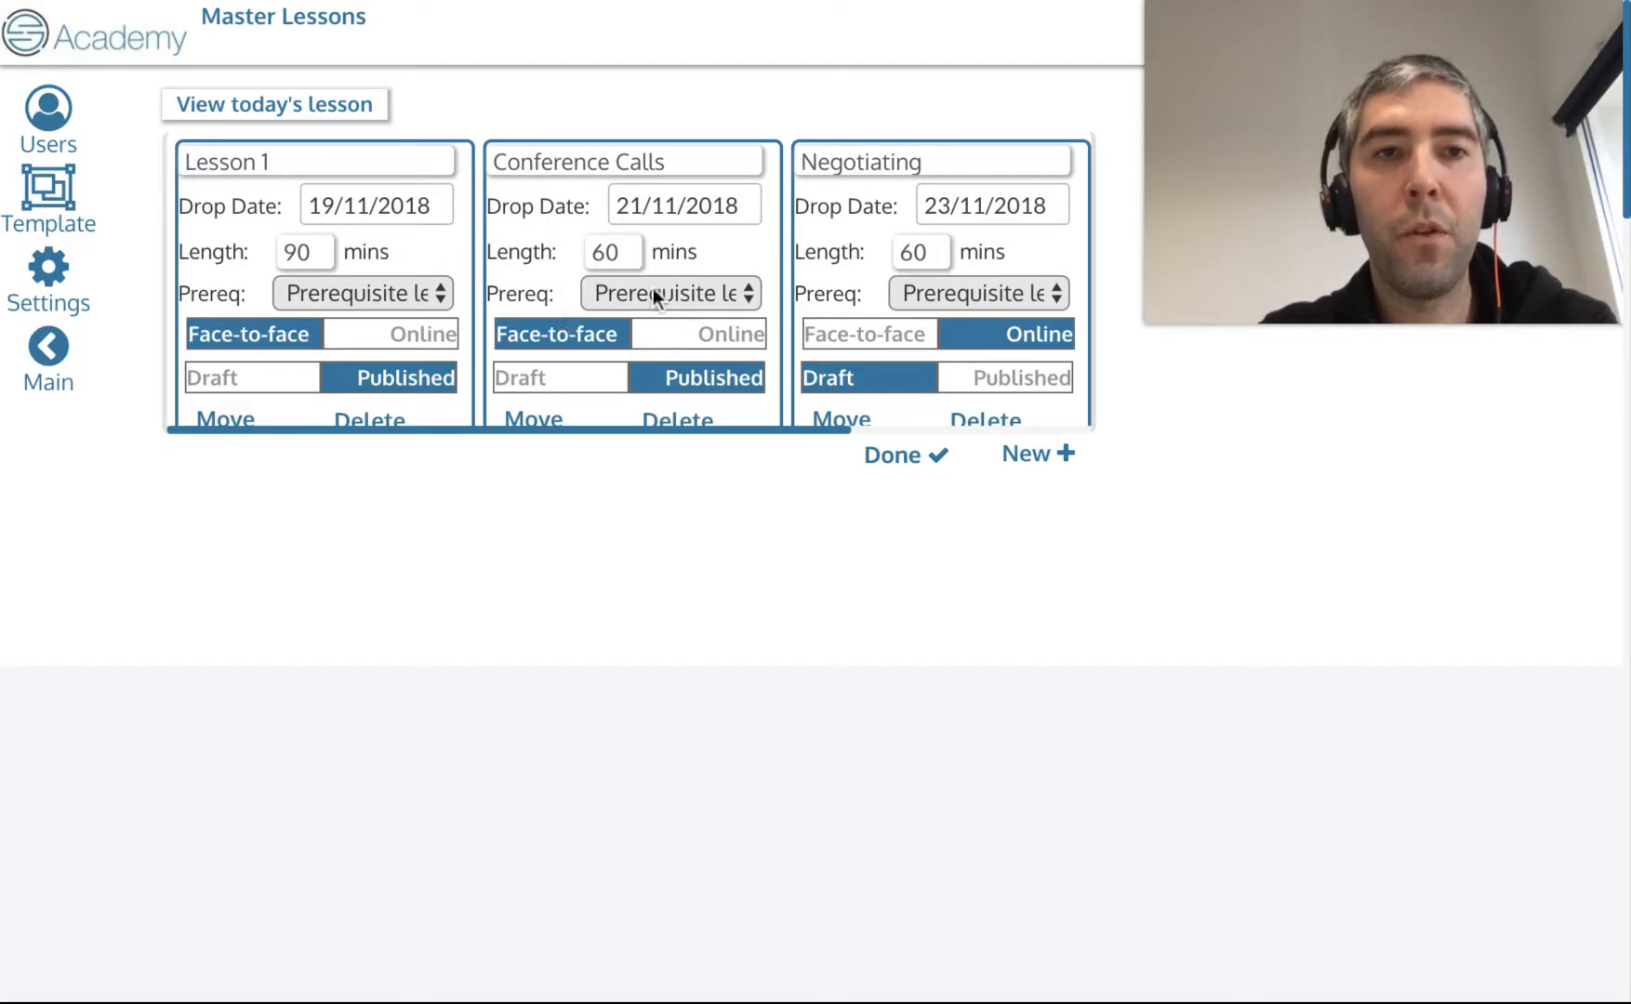
pyautogui.click(687, 294)
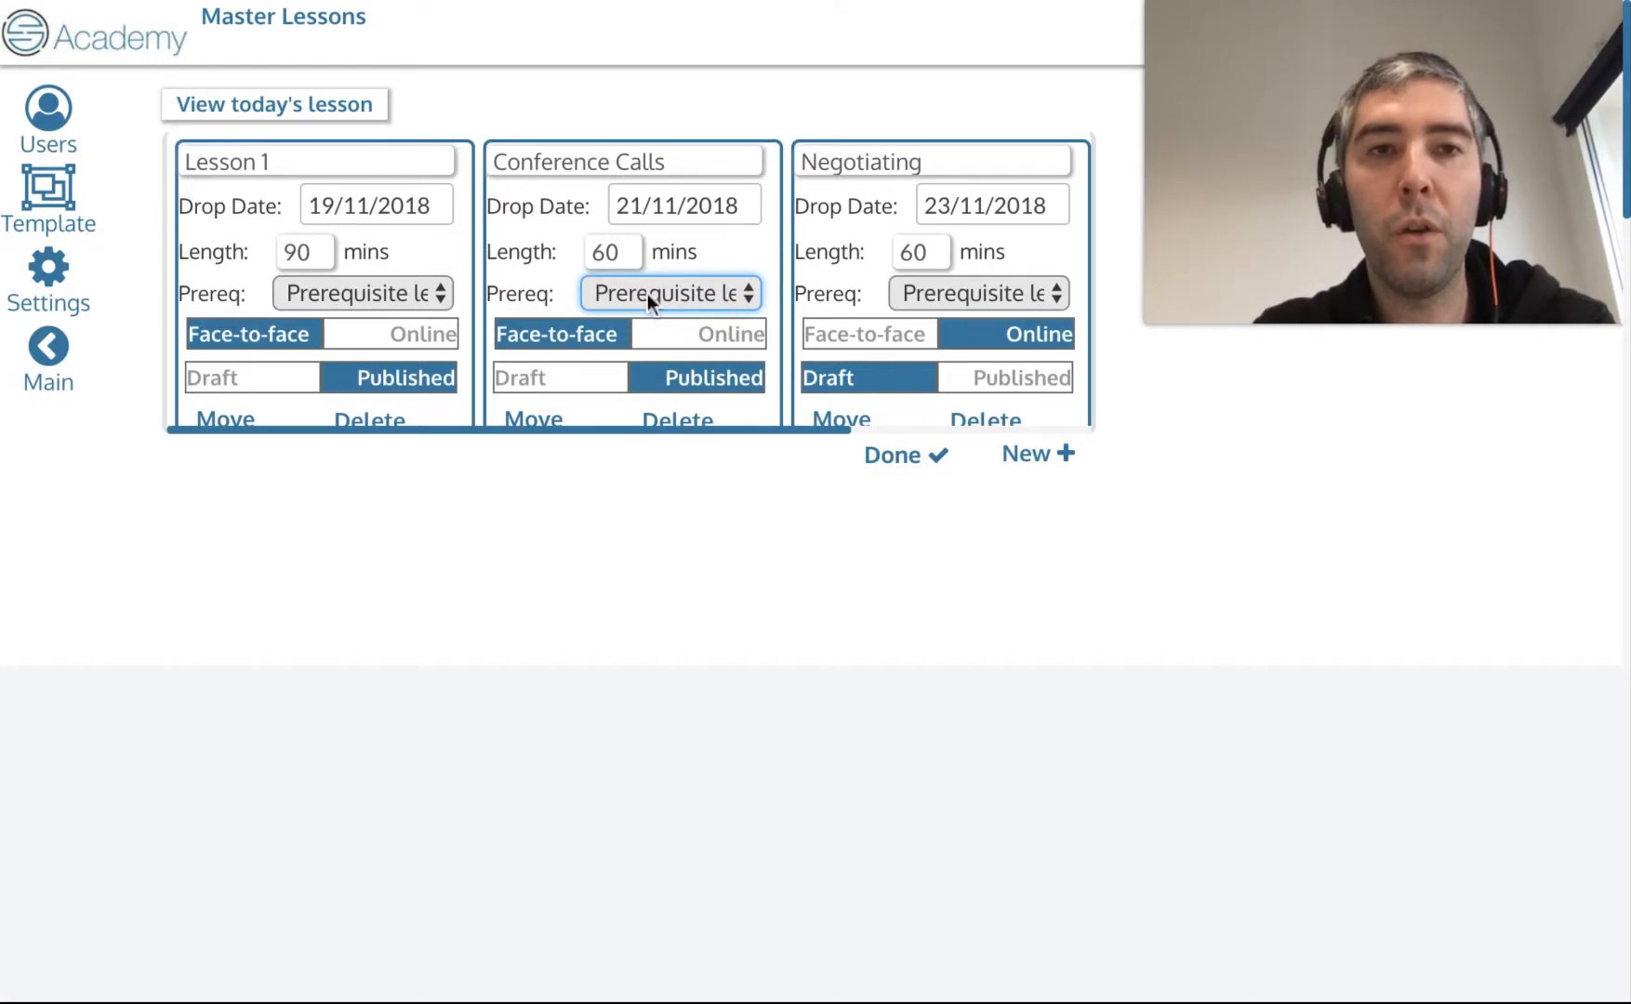
pyautogui.click(591, 347)
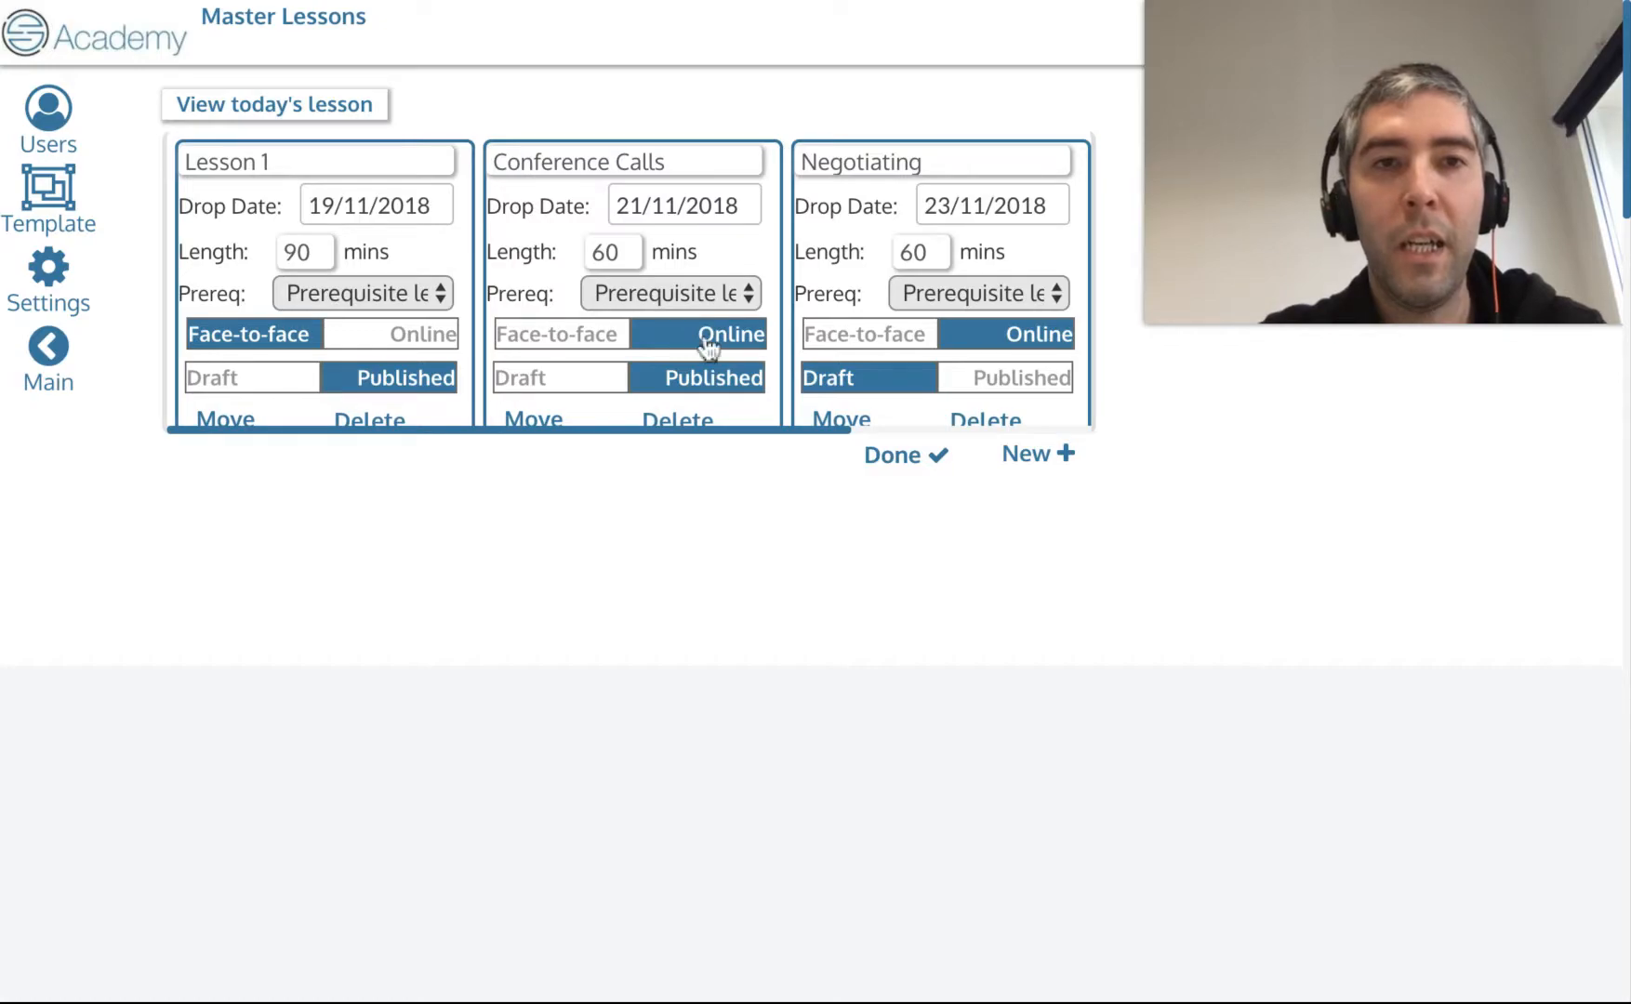
pyautogui.click(903, 457)
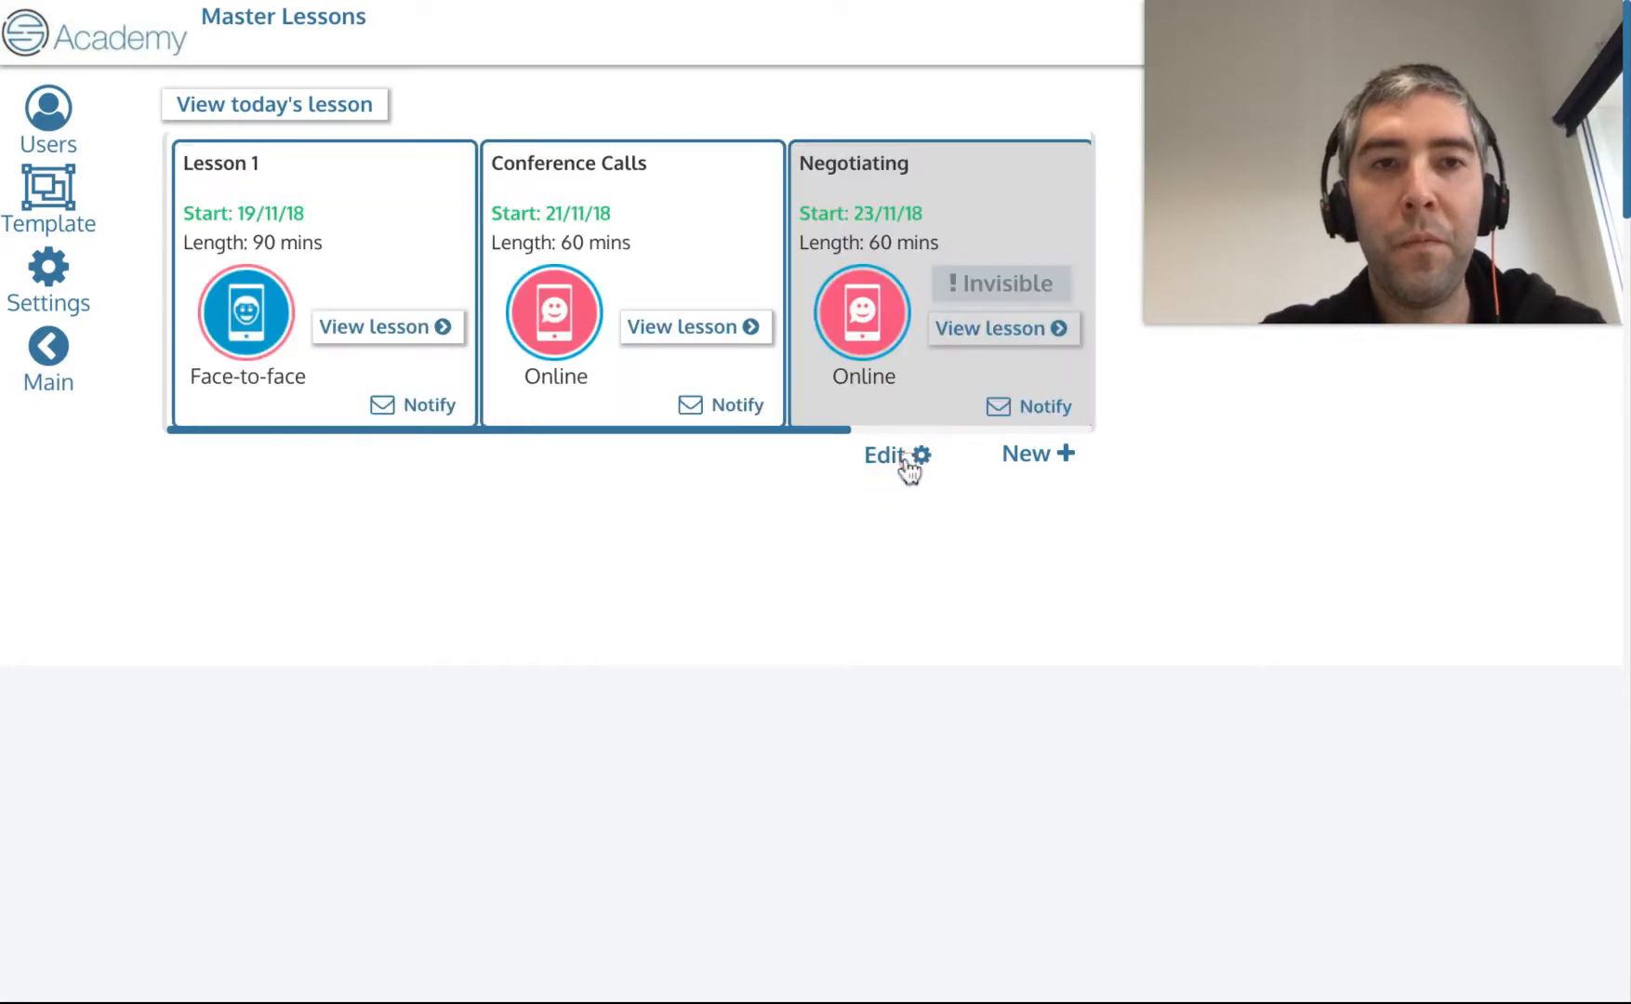
# Open a notification for the Conference Calls lesson and select a single student as recipient.
pyautogui.click(717, 409)
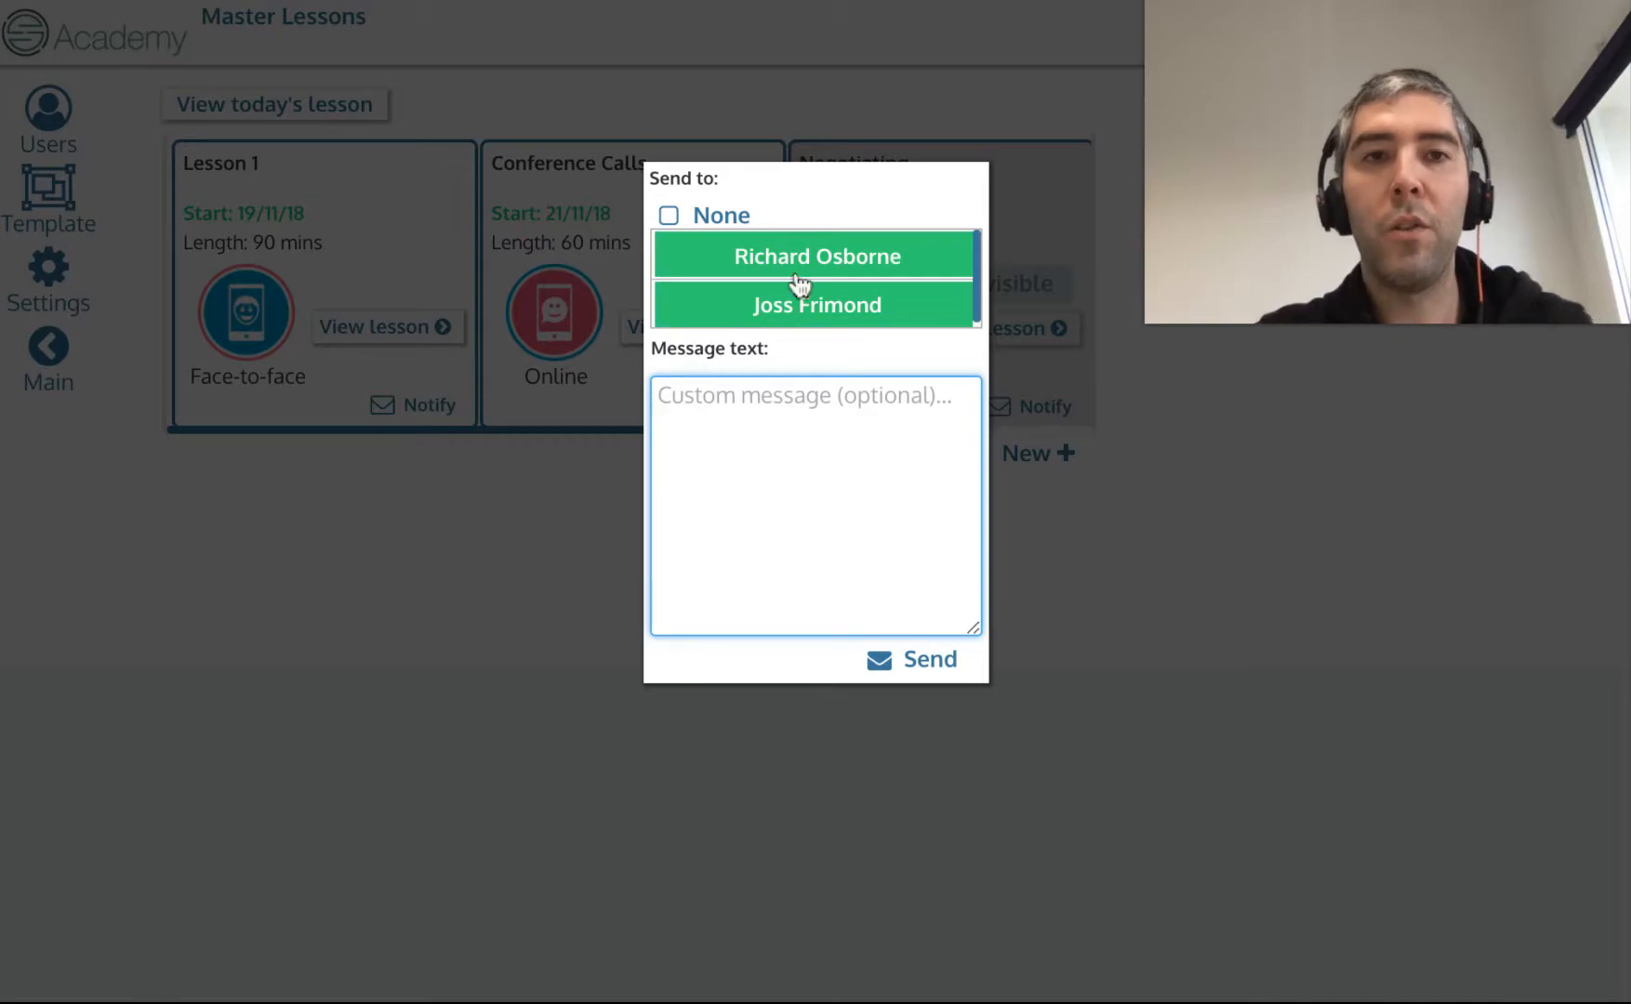
pyautogui.click(820, 258)
pyautogui.click(779, 316)
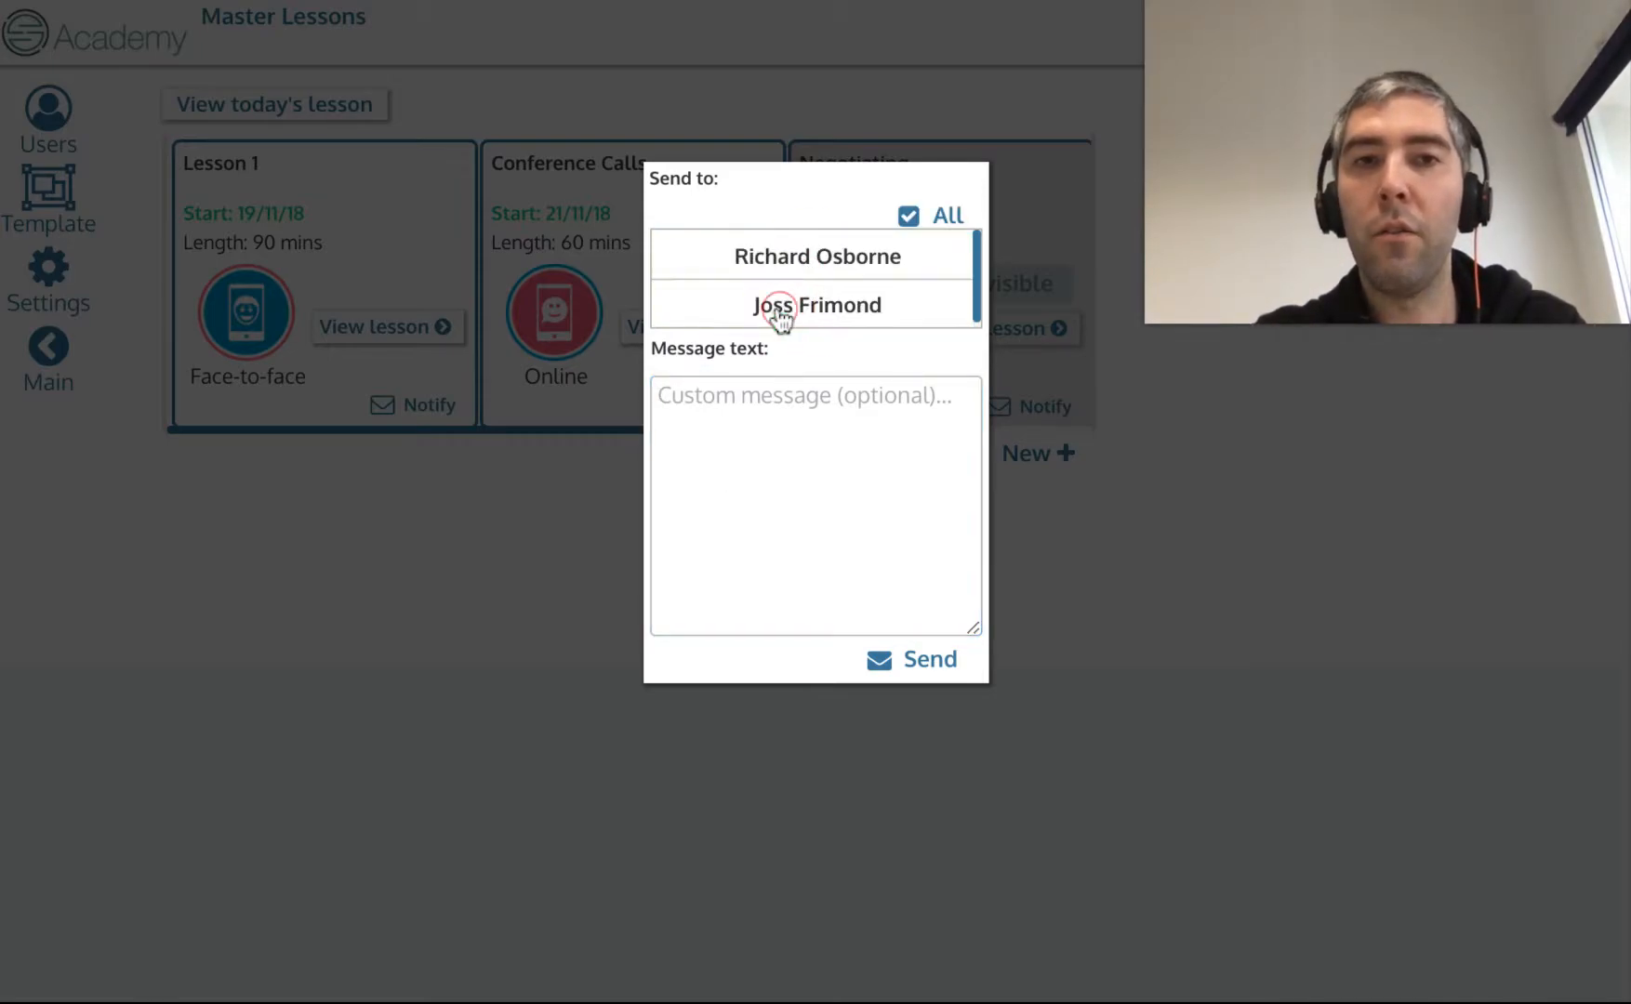
pyautogui.click(846, 264)
# Write the message 'Vous avez oublier de faire ce cours !' and dismiss the notification dialog.
pyautogui.click(750, 441)
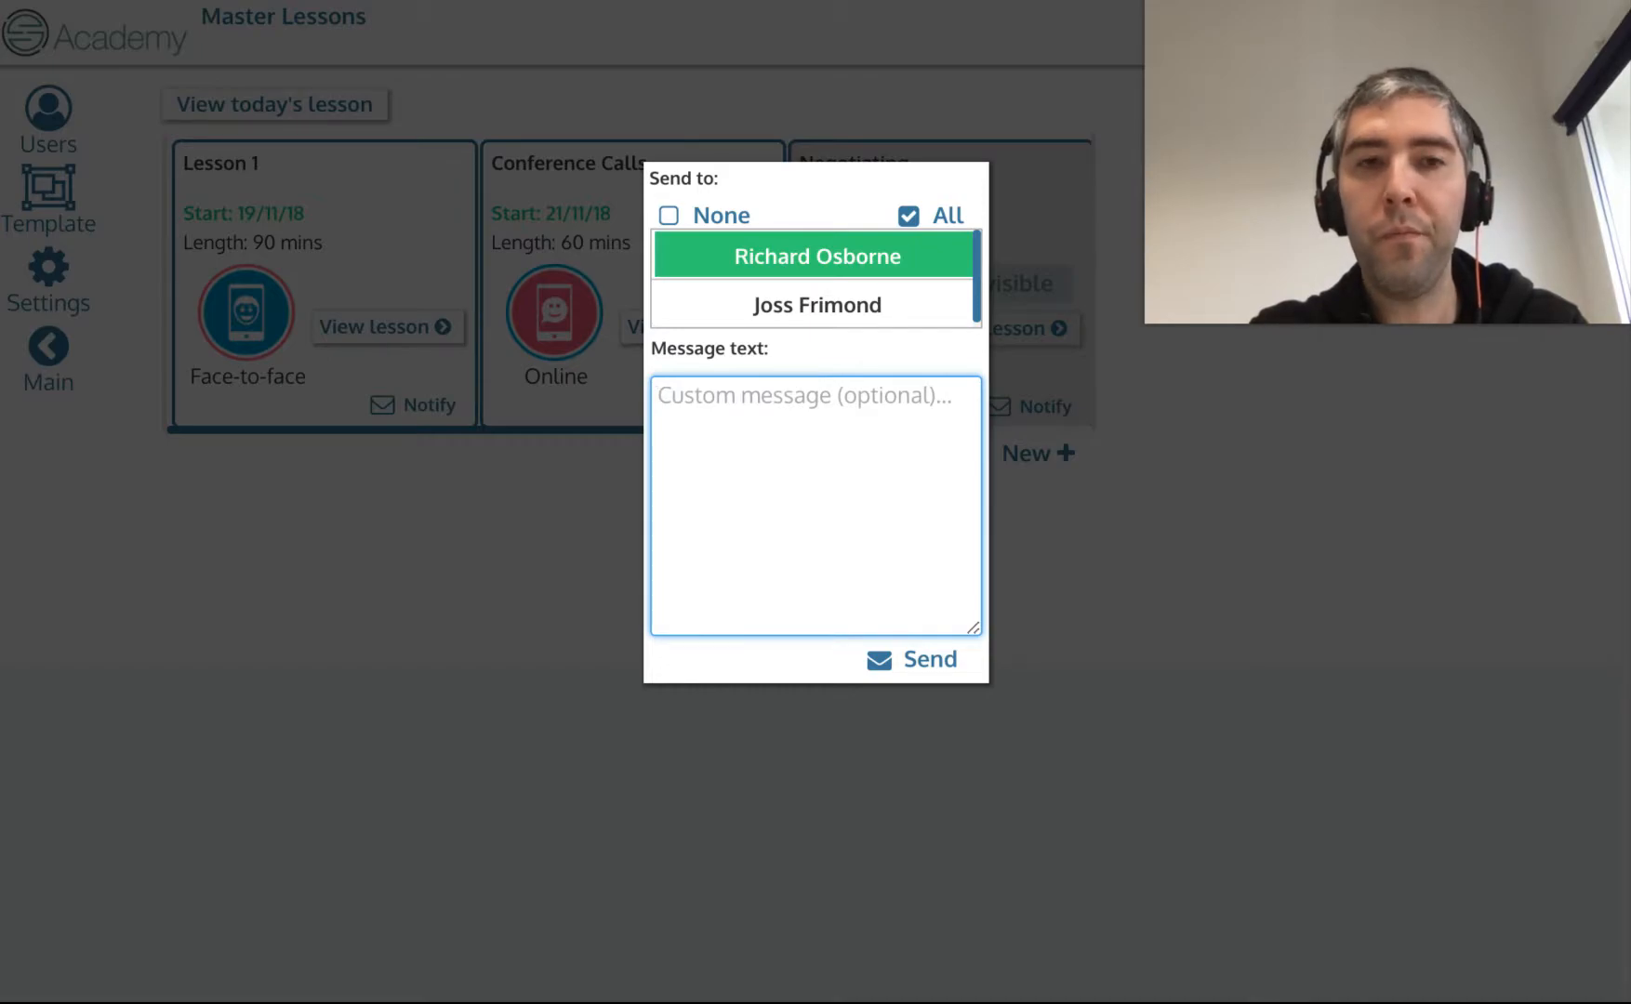
pyautogui.write('Vous ave')
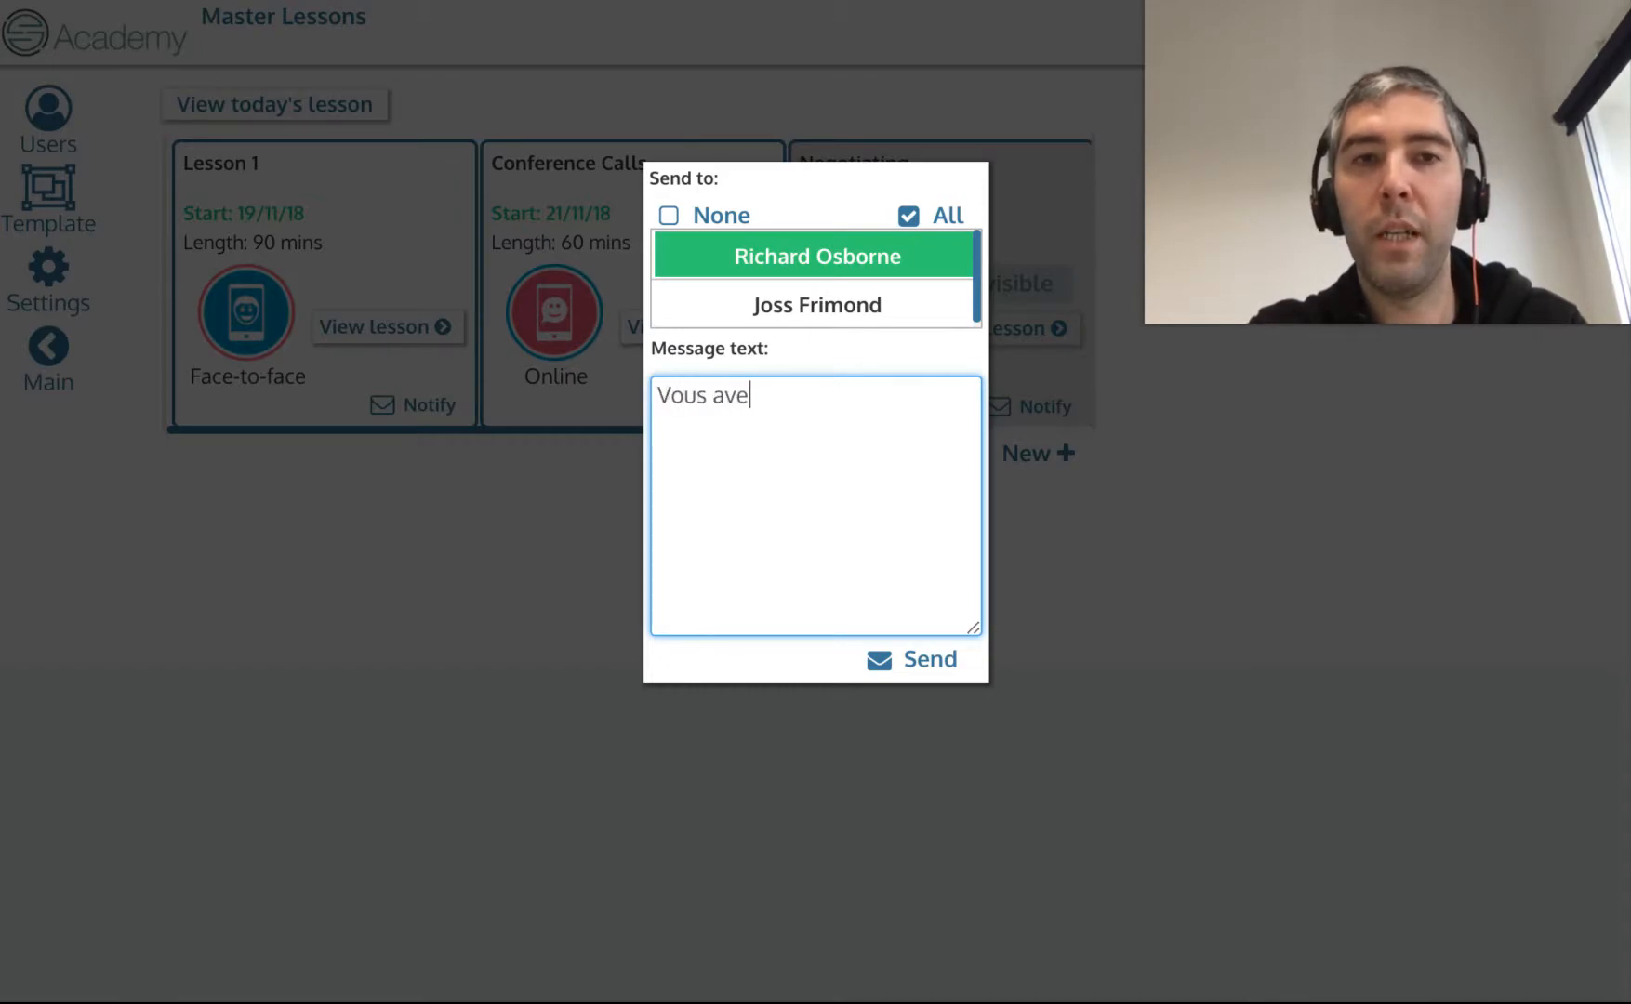
pyautogui.write('z oub')
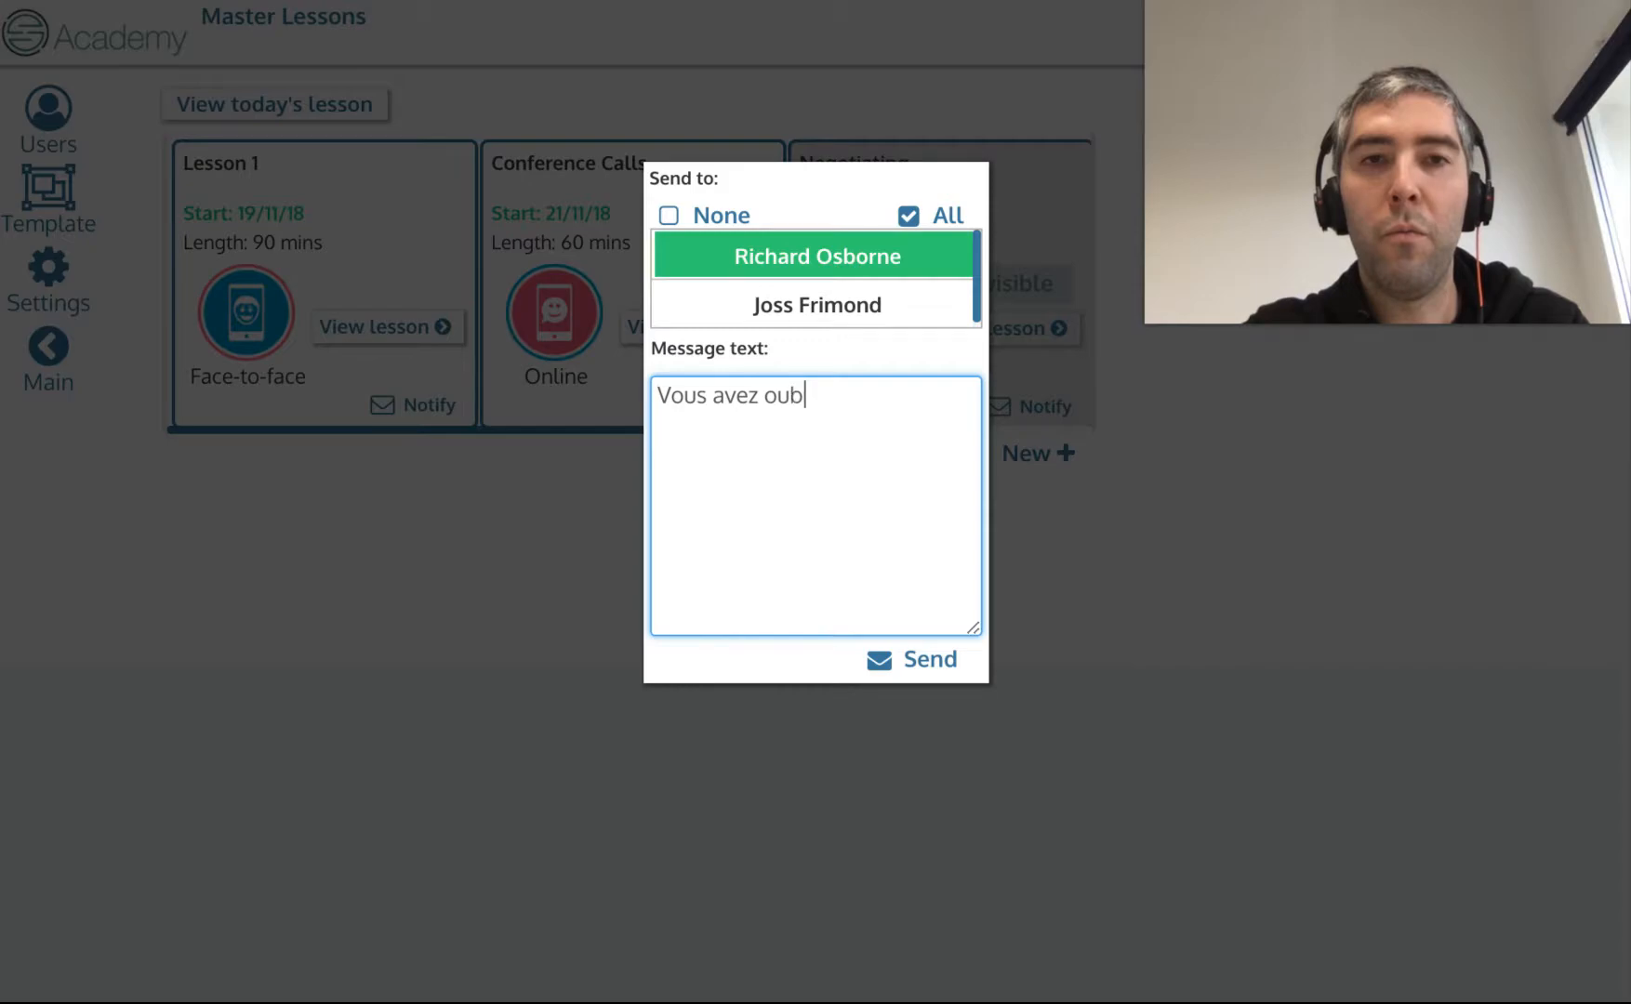
pyautogui.write('lier de faire ce cours !')
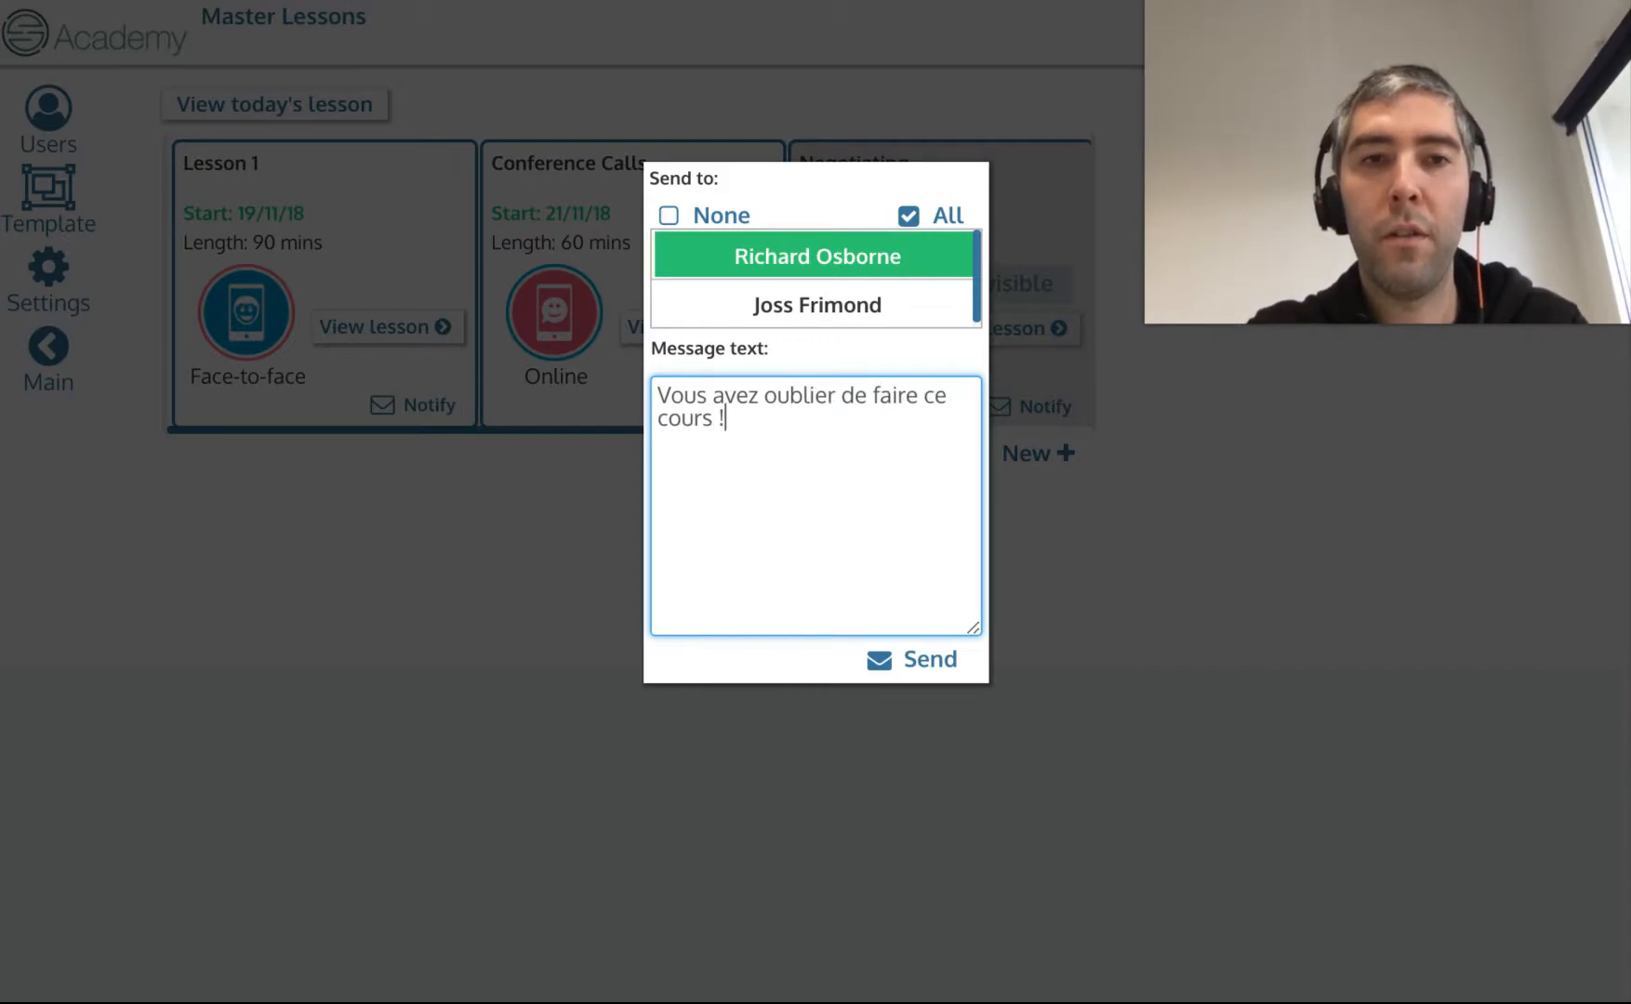
pyautogui.press('Return')
pyautogui.press('BackSpace')
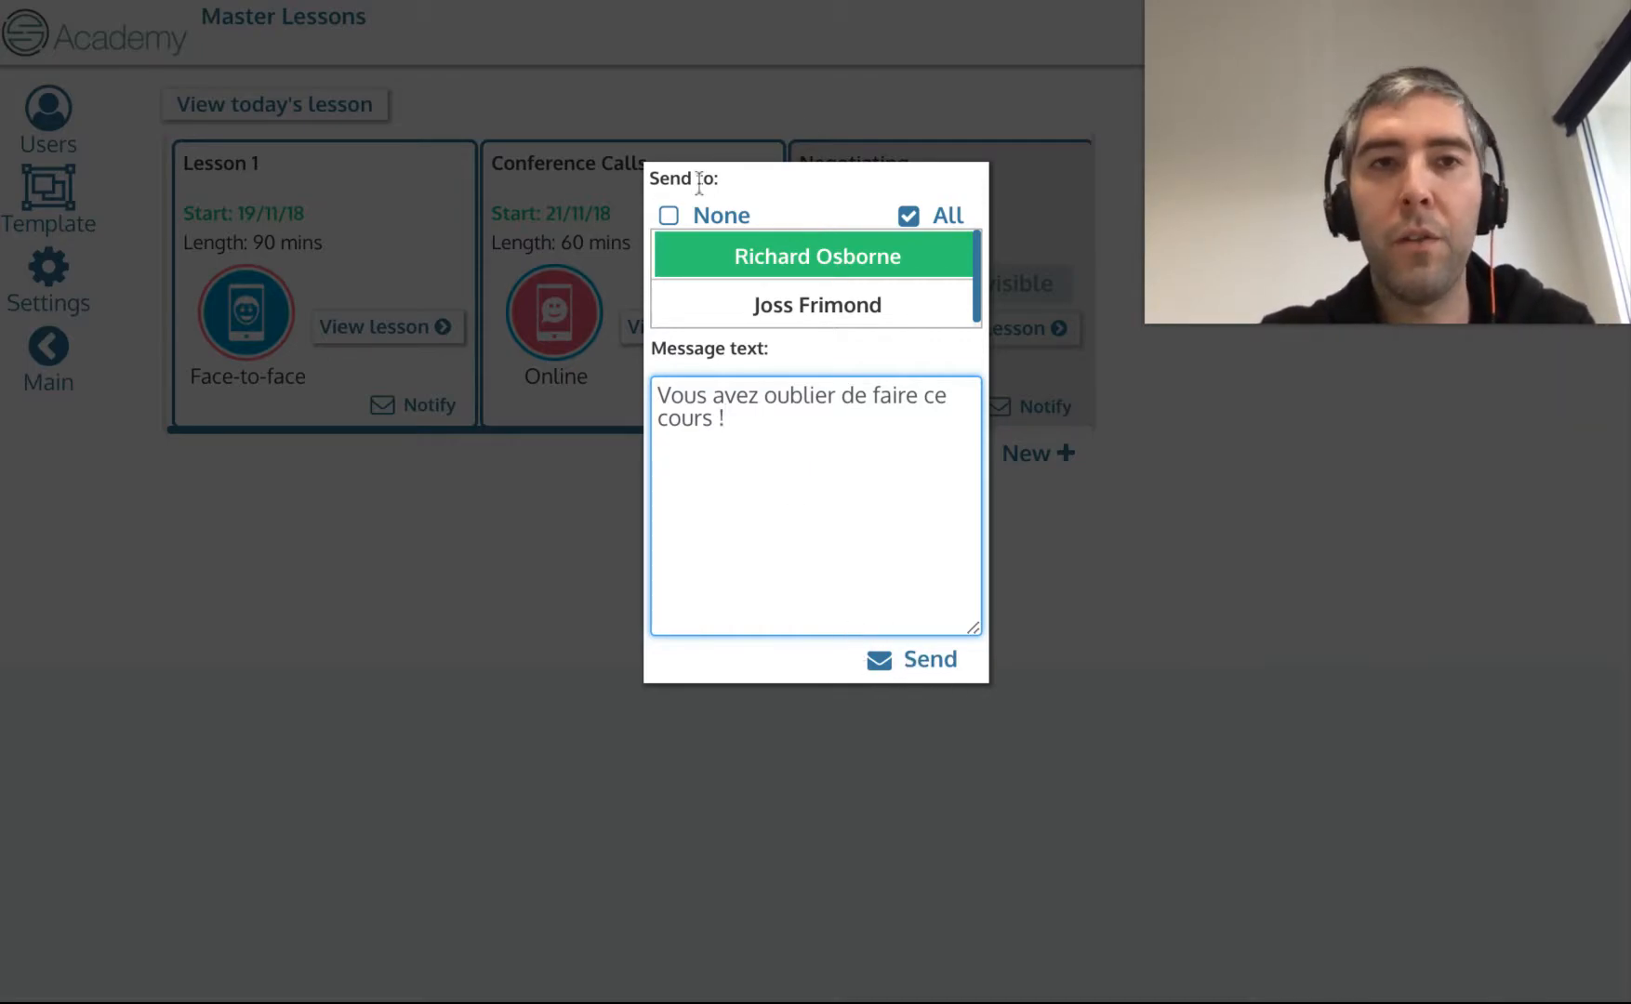
pyautogui.click(1126, 592)
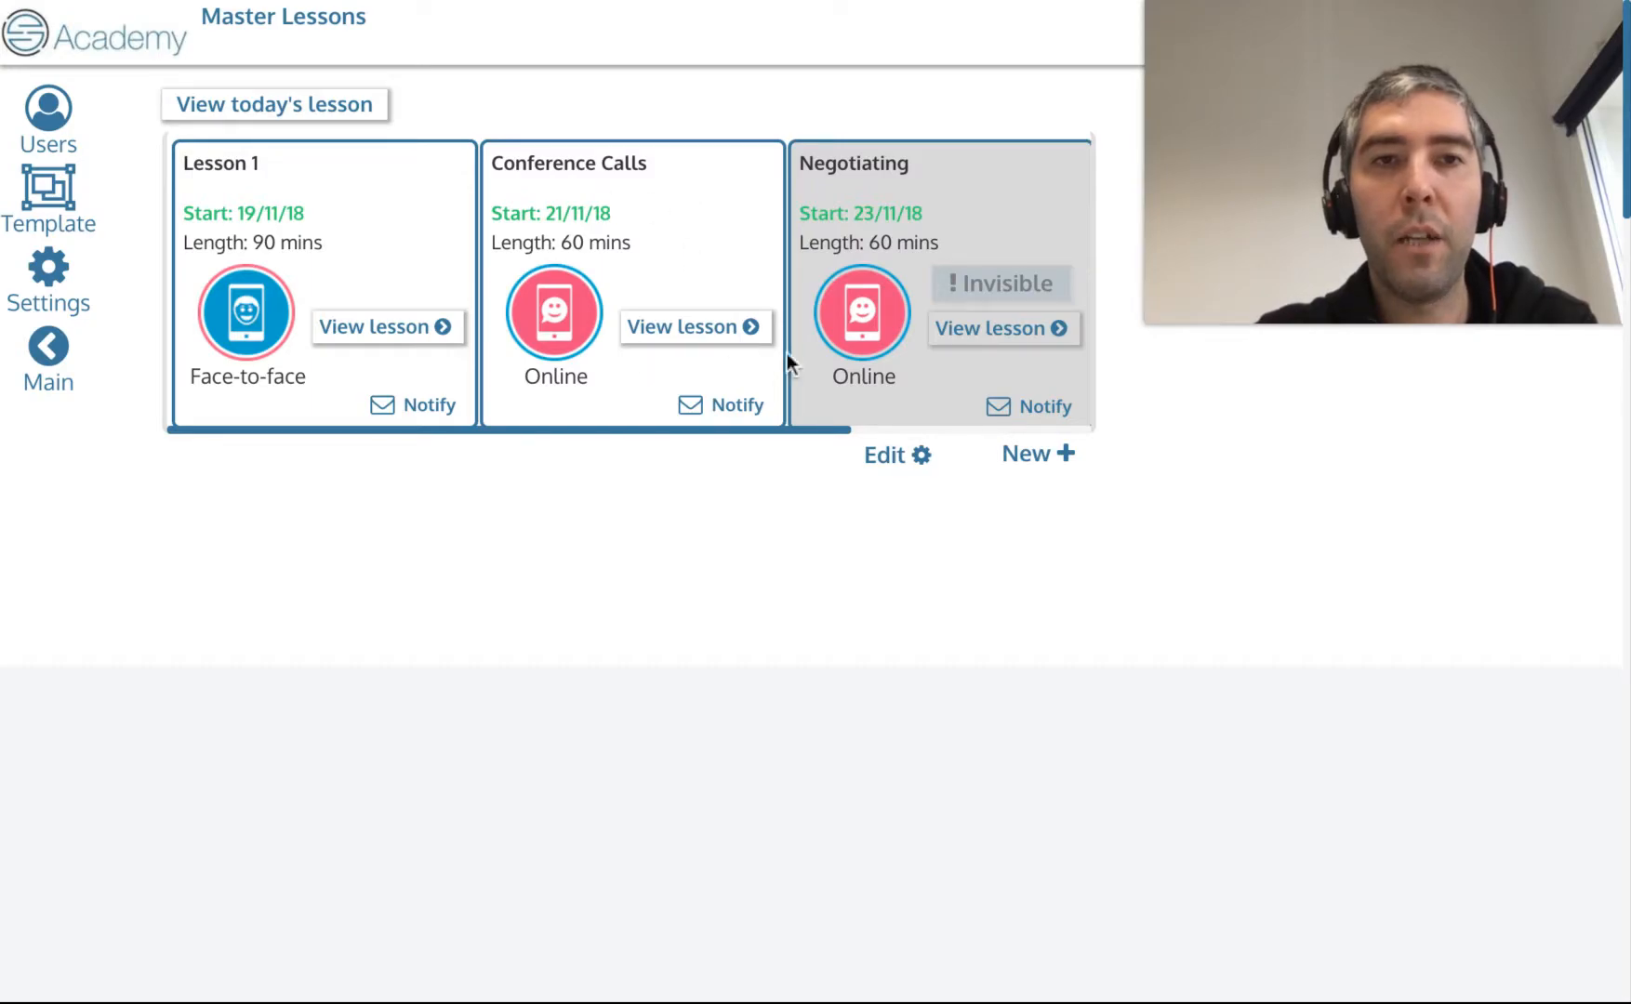
# Open the Conference Calls lesson from the lesson carousel.
pyautogui.moveTo(830, 338); pyautogui.dragTo(578, 321)
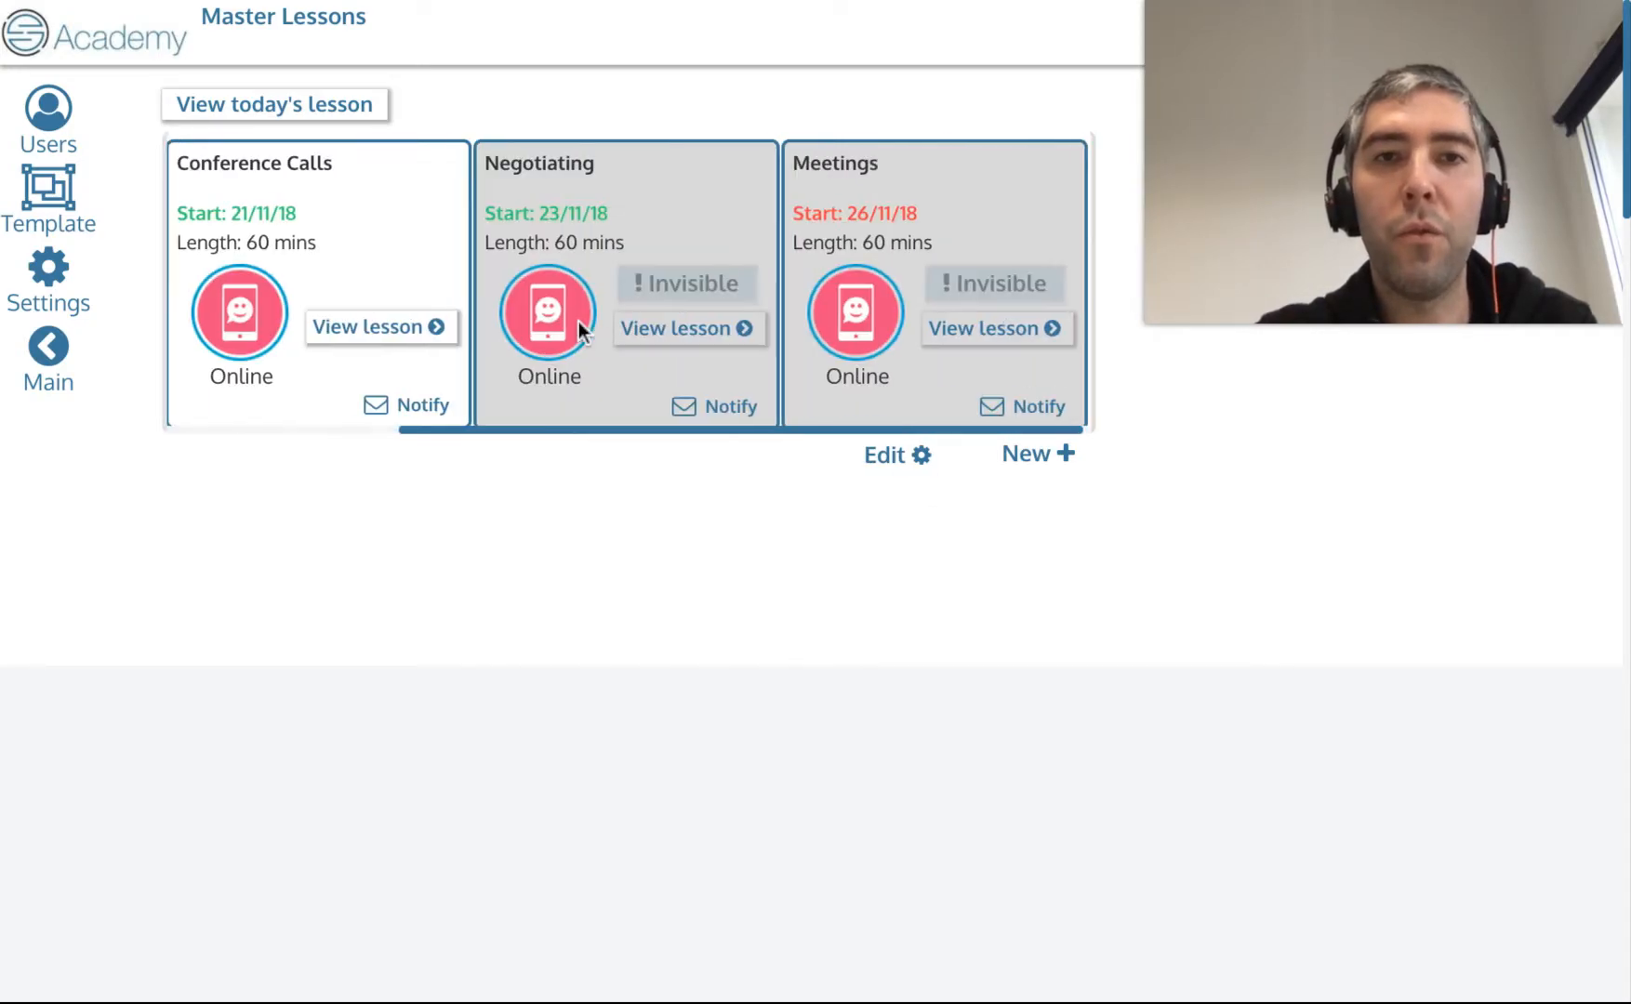
pyautogui.hscroll(-3, 578, 321)
pyautogui.click(715, 329)
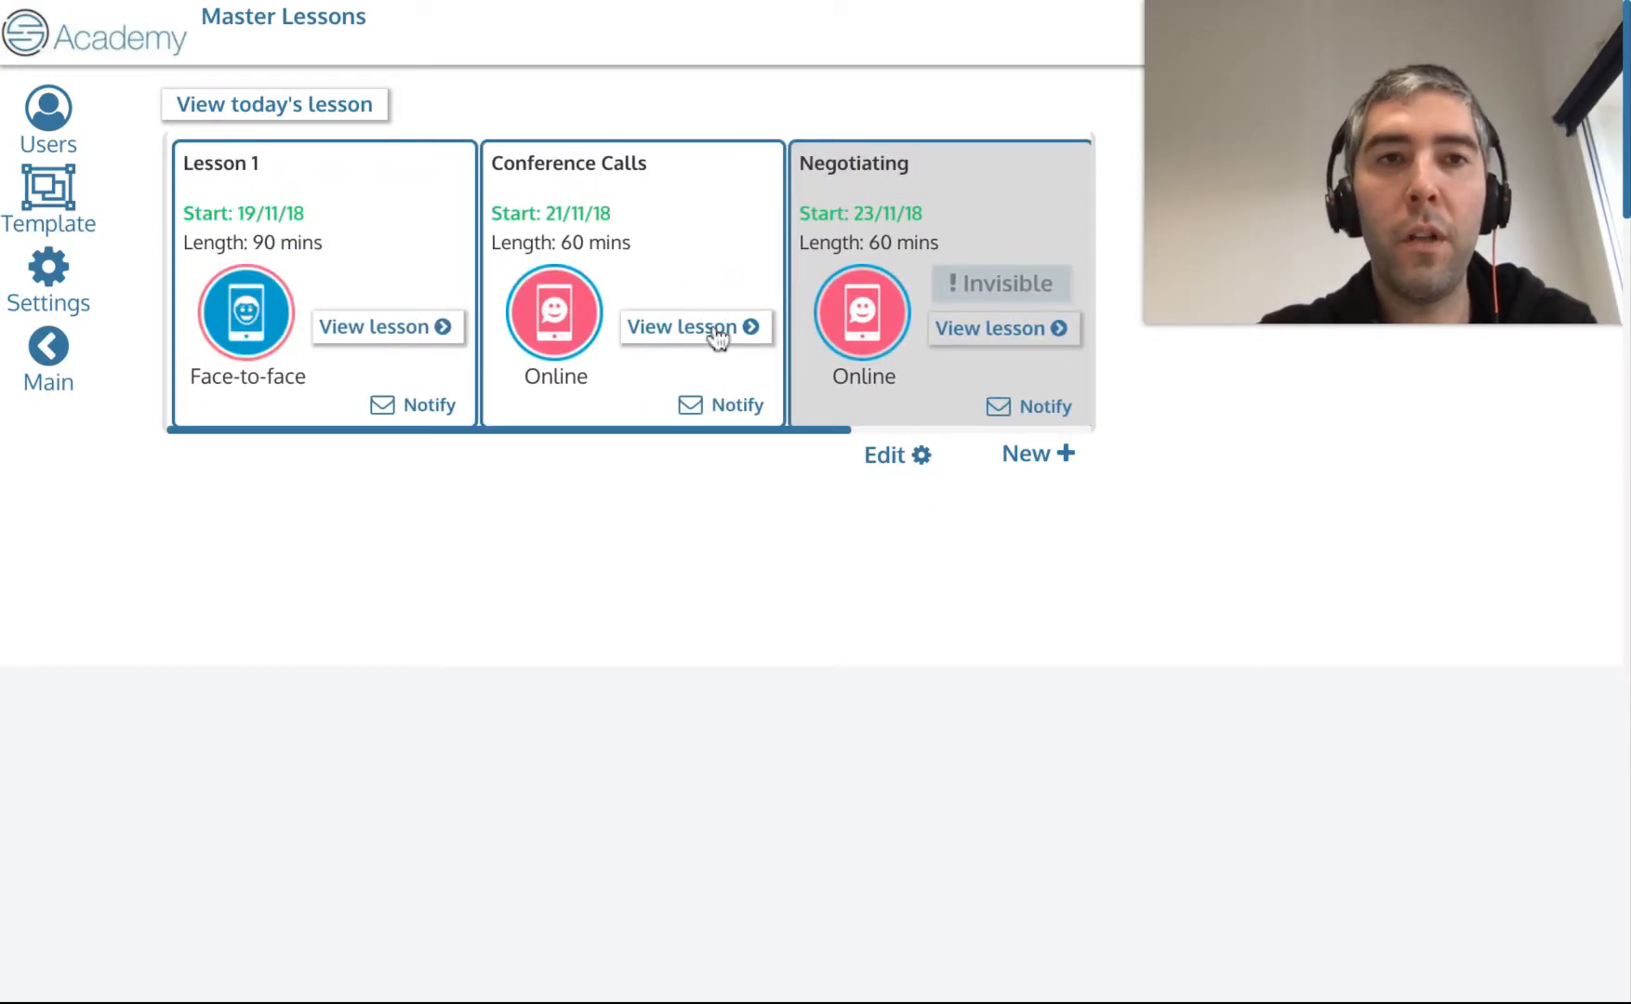
pyautogui.click(670, 297)
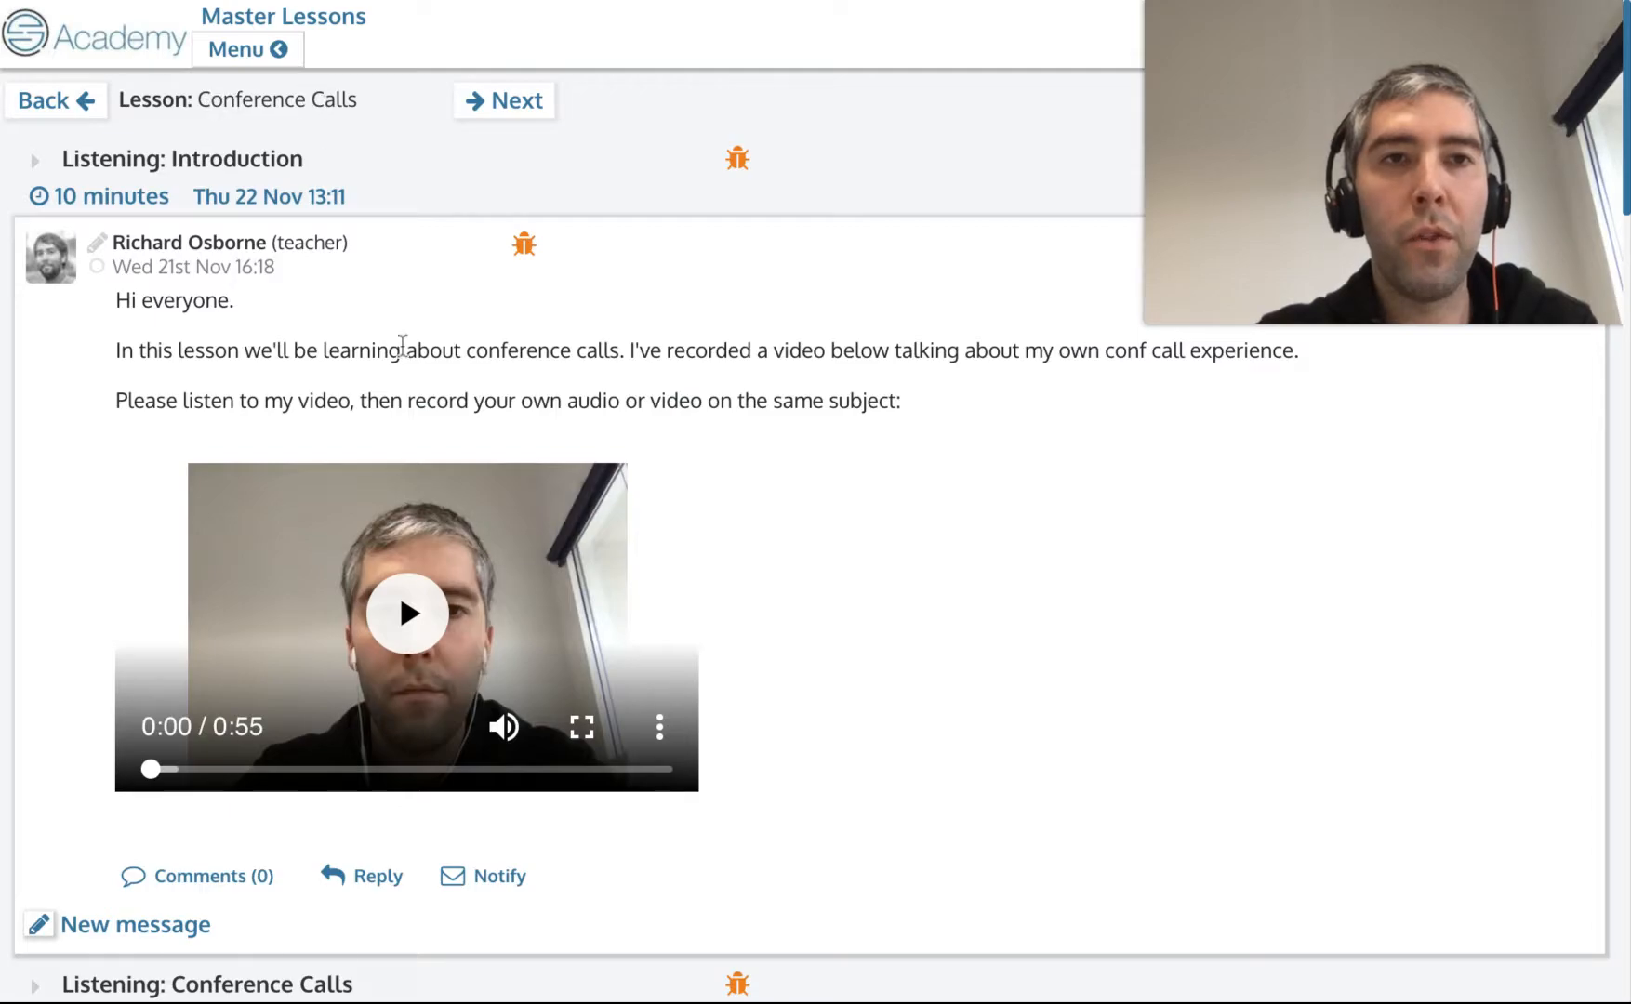
# Scroll through the Conference Calls lesson's sections, videos and exercises.
pyautogui.scroll(-20, 623, 368)
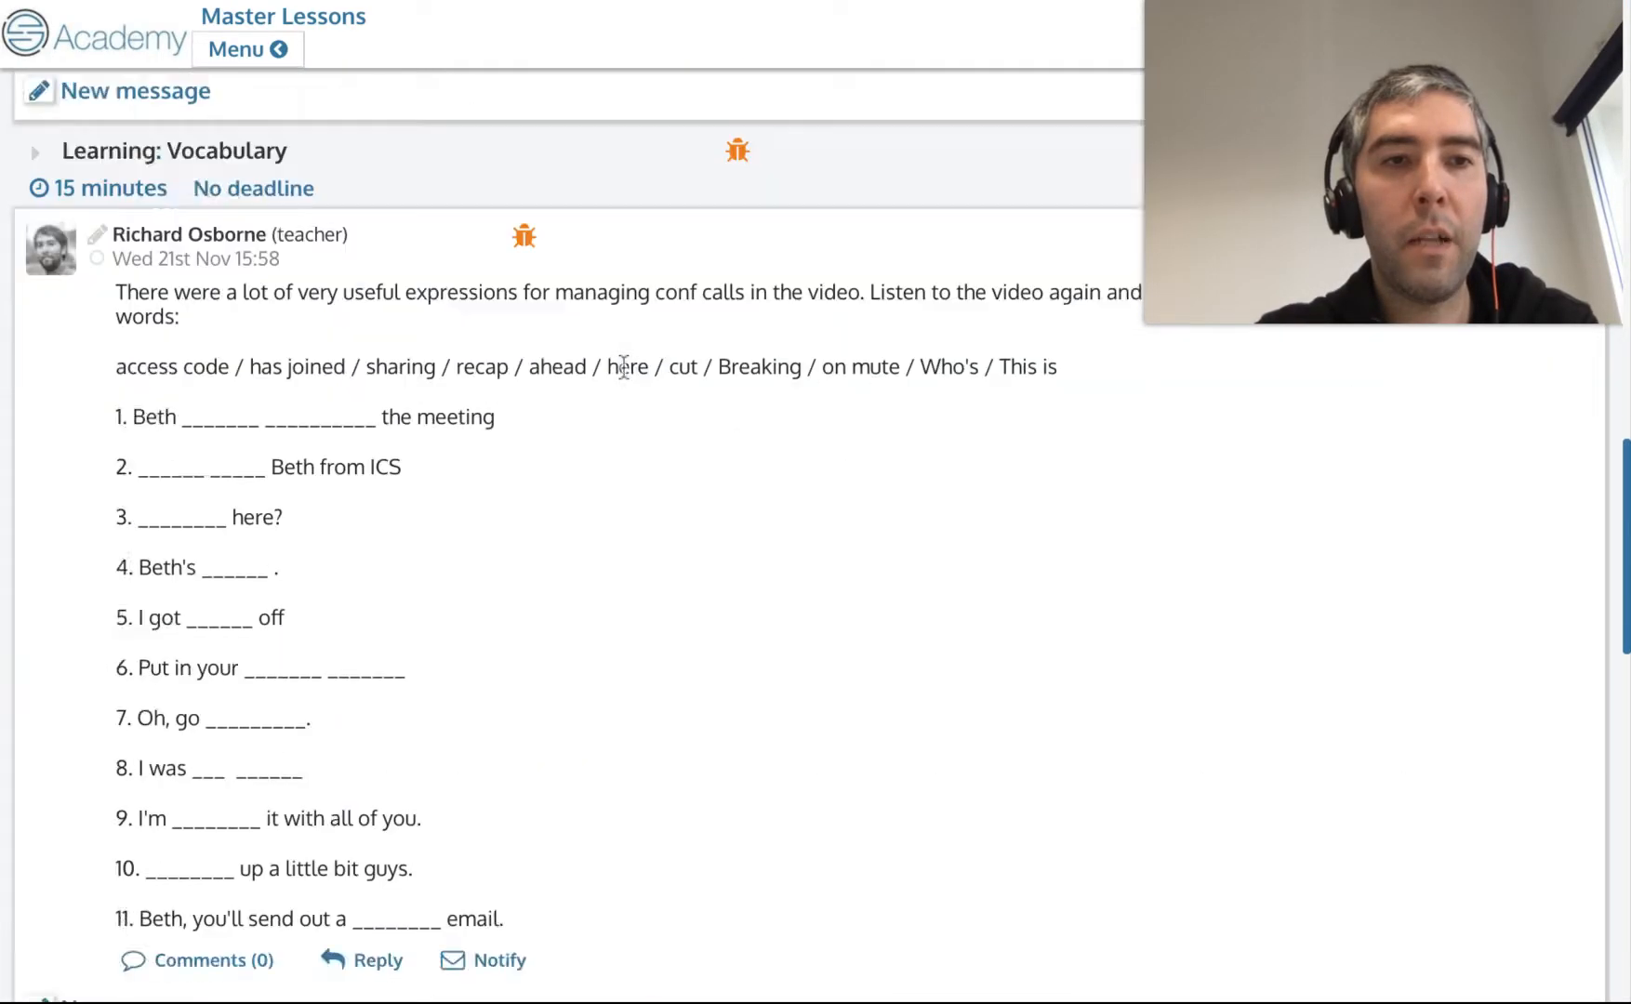
pyautogui.scroll(-3, 624, 372)
pyautogui.scroll(20, 624, 372)
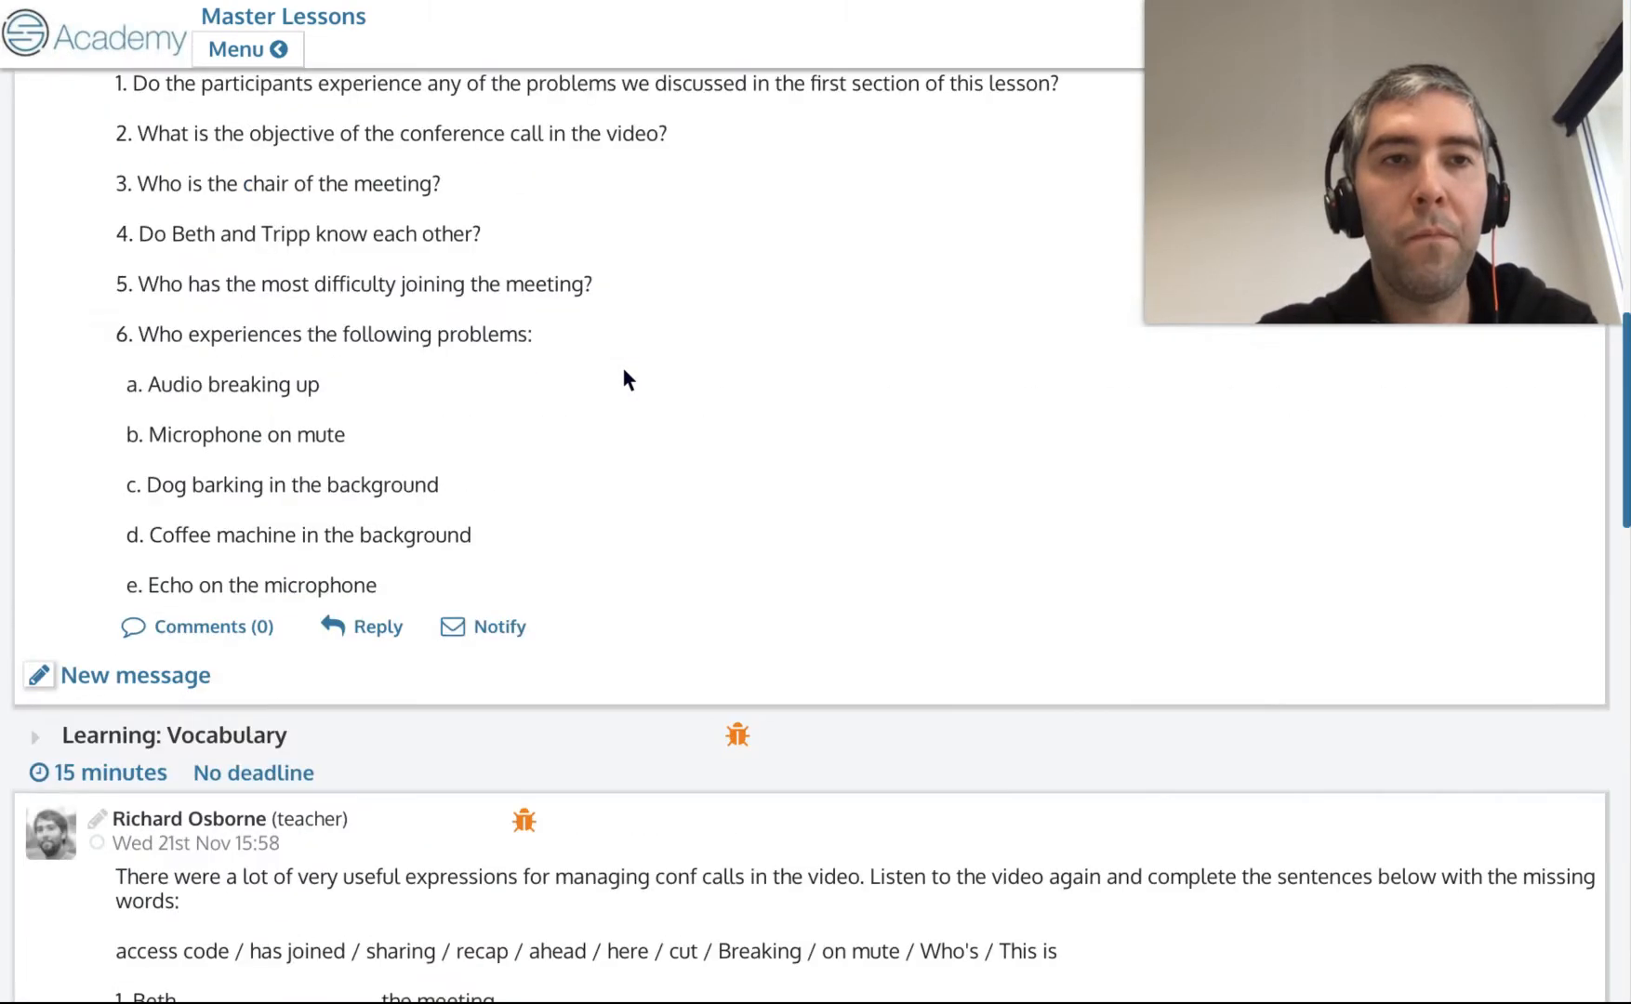
pyautogui.scroll(3, 622, 367)
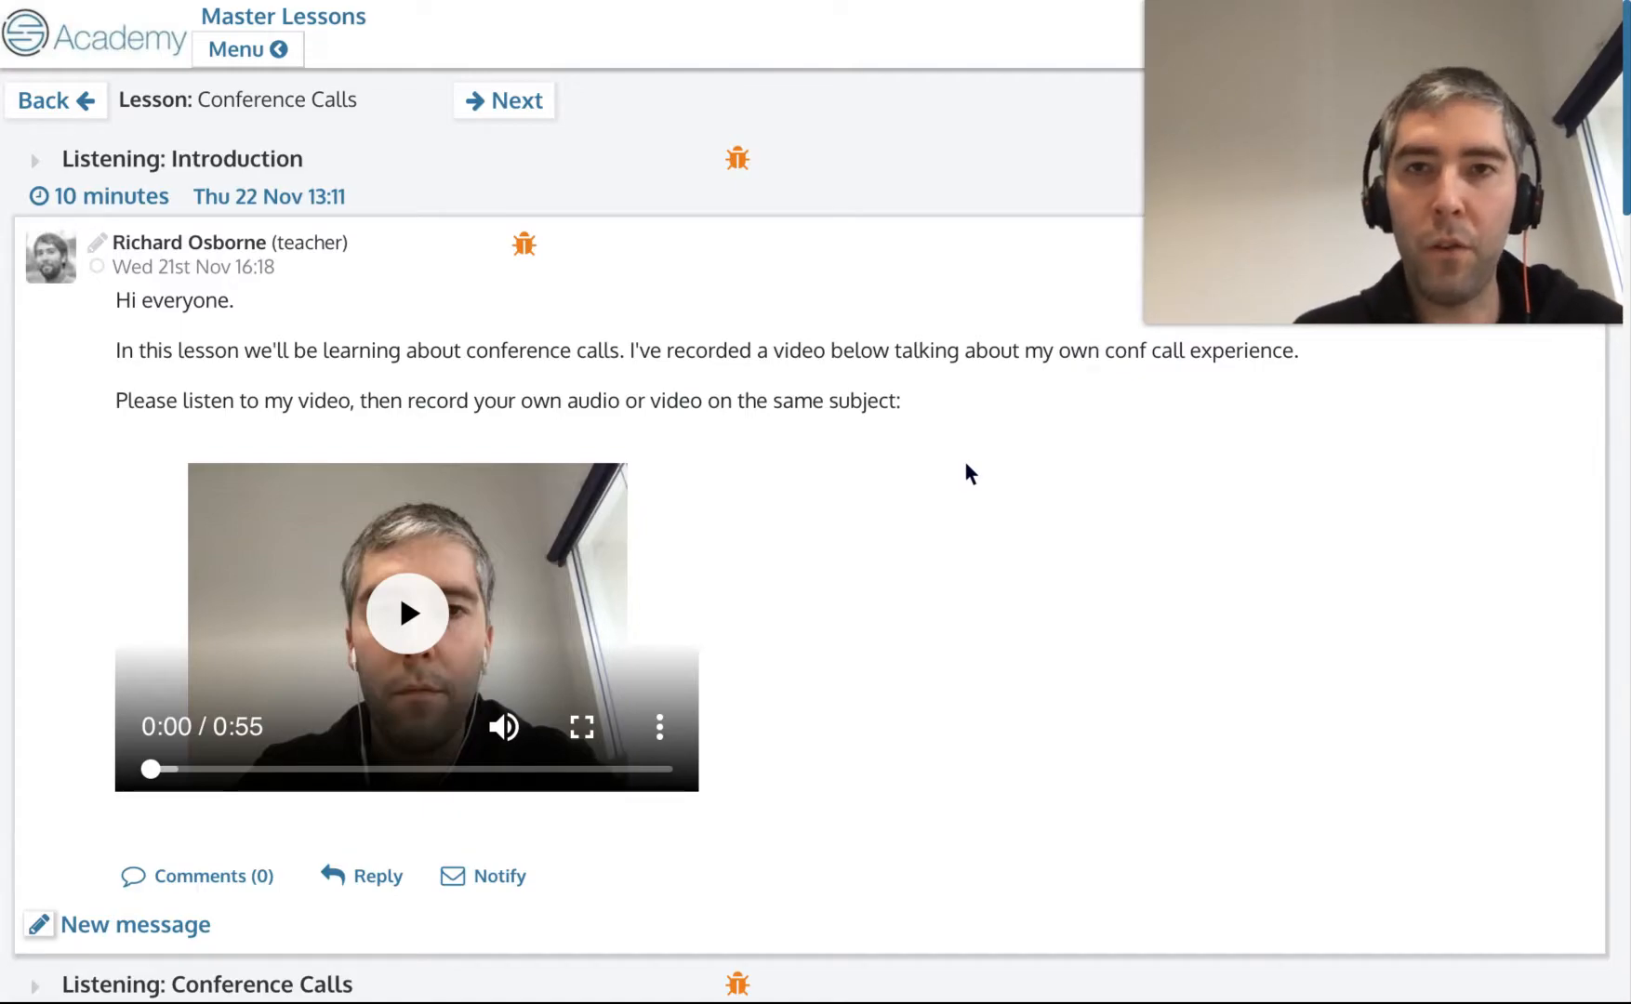
pyautogui.scroll(-8, 966, 469)
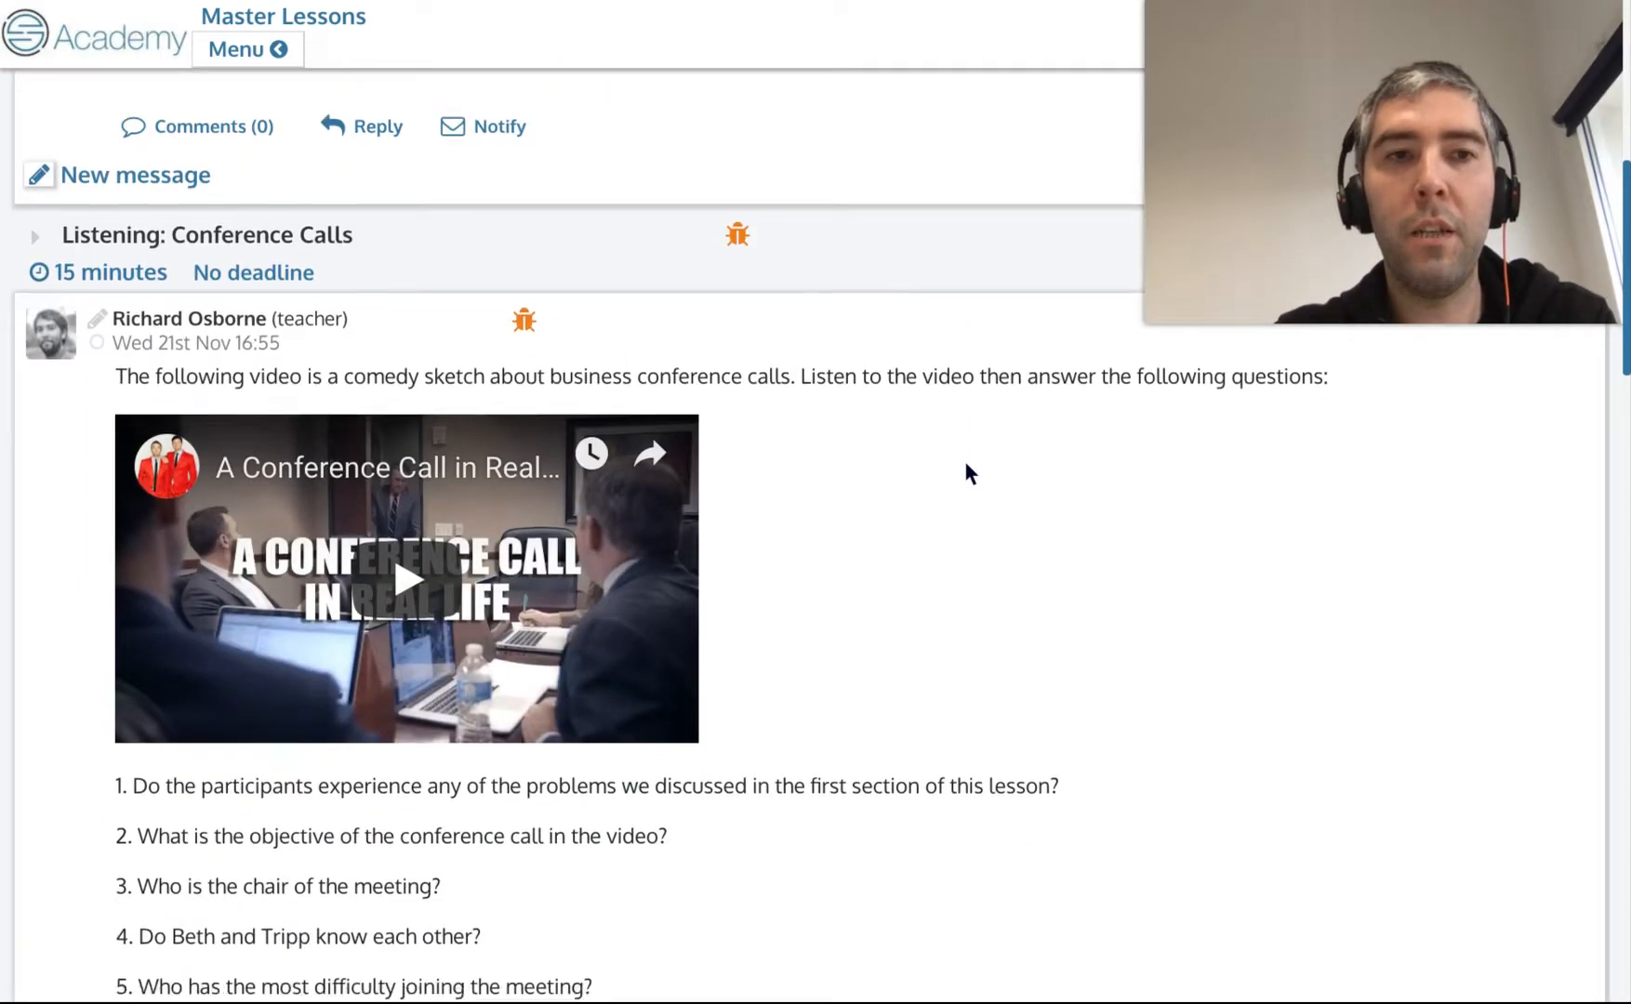
pyautogui.scroll(-16, 964, 469)
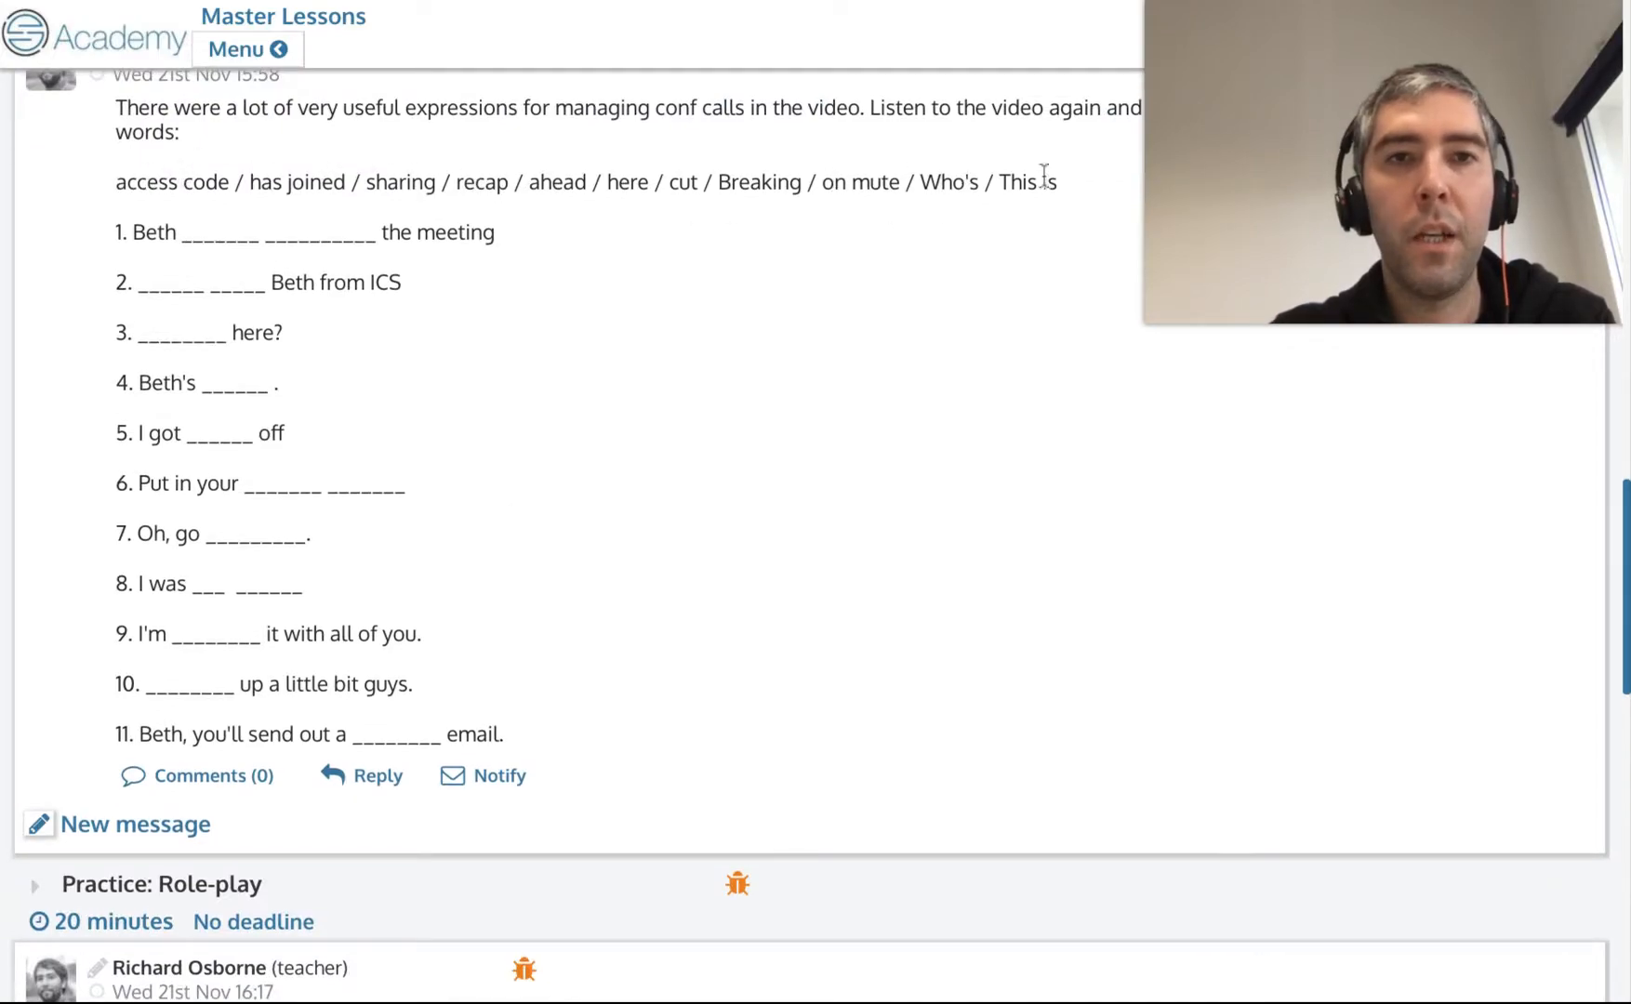
pyautogui.scroll(20, 317, 320)
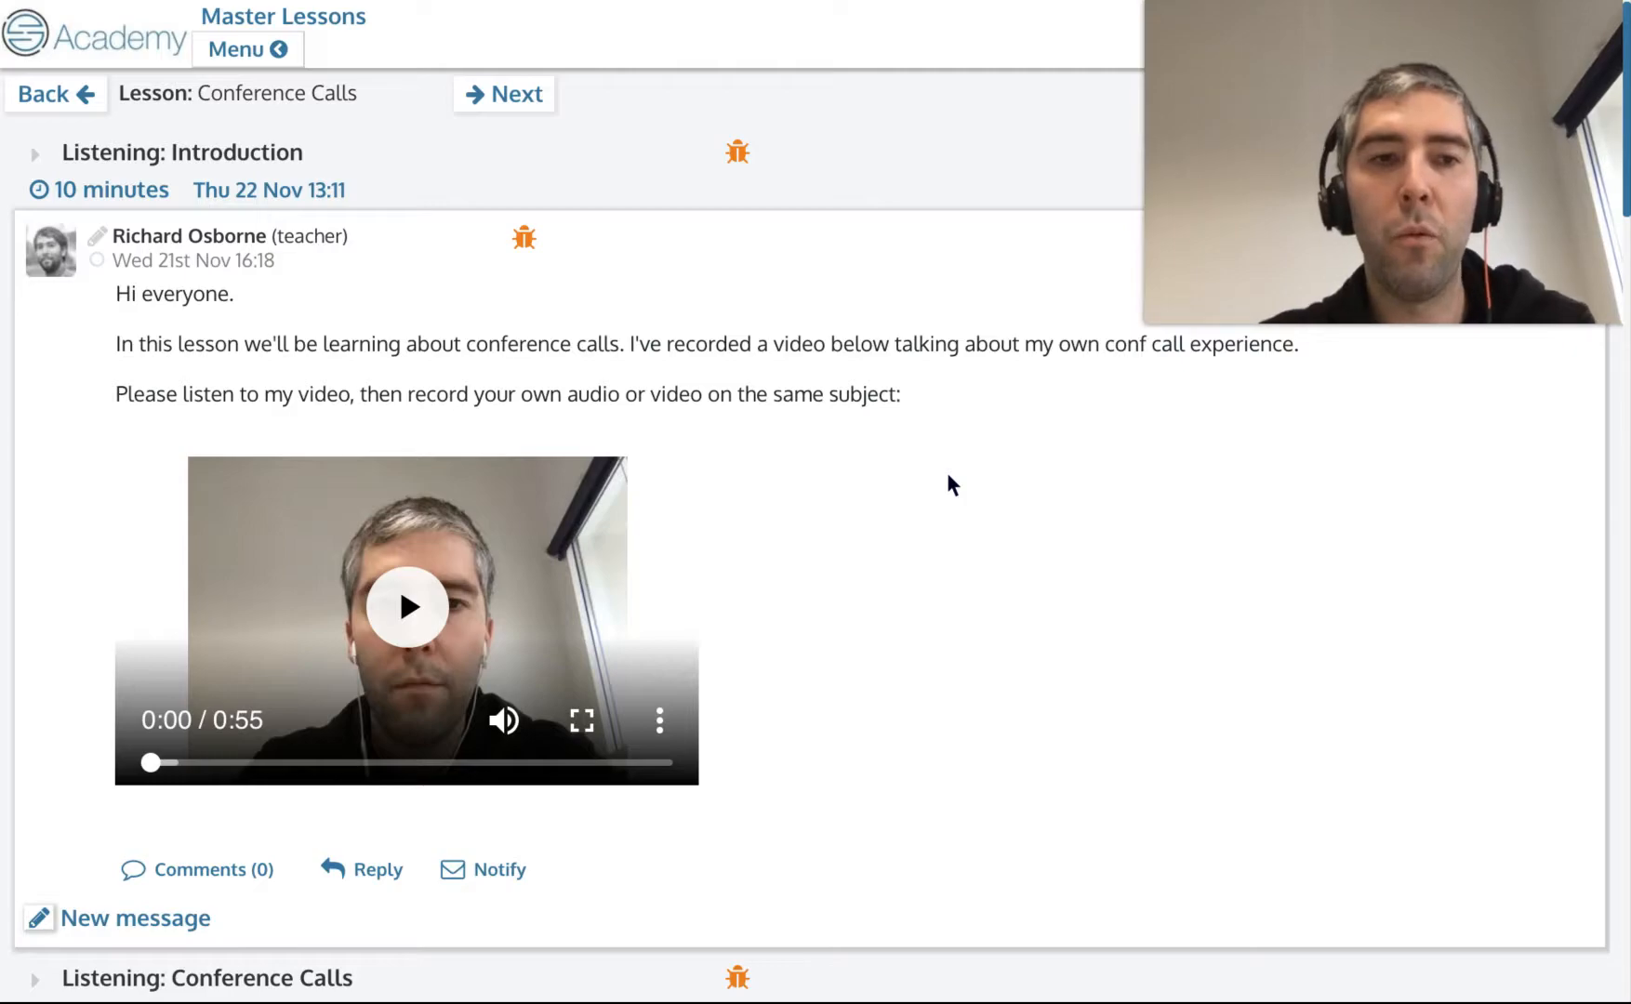
pyautogui.scroll(-1, 437, 291)
pyautogui.scroll(-1, 725, 484)
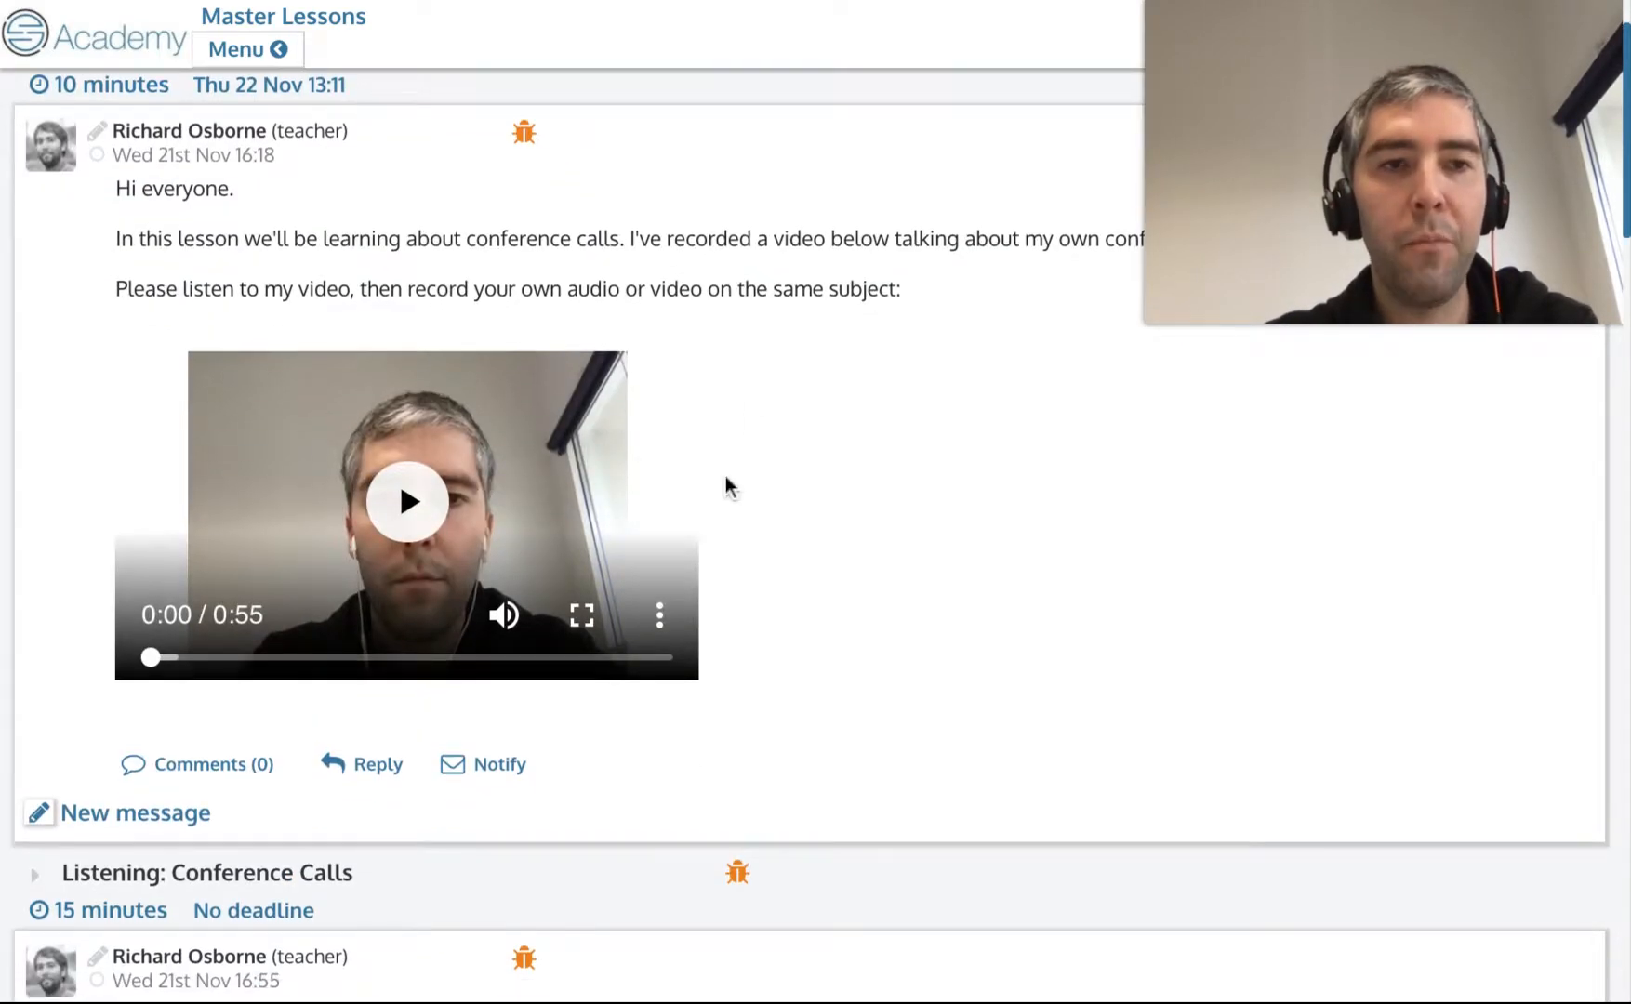
pyautogui.scroll(1, 724, 484)
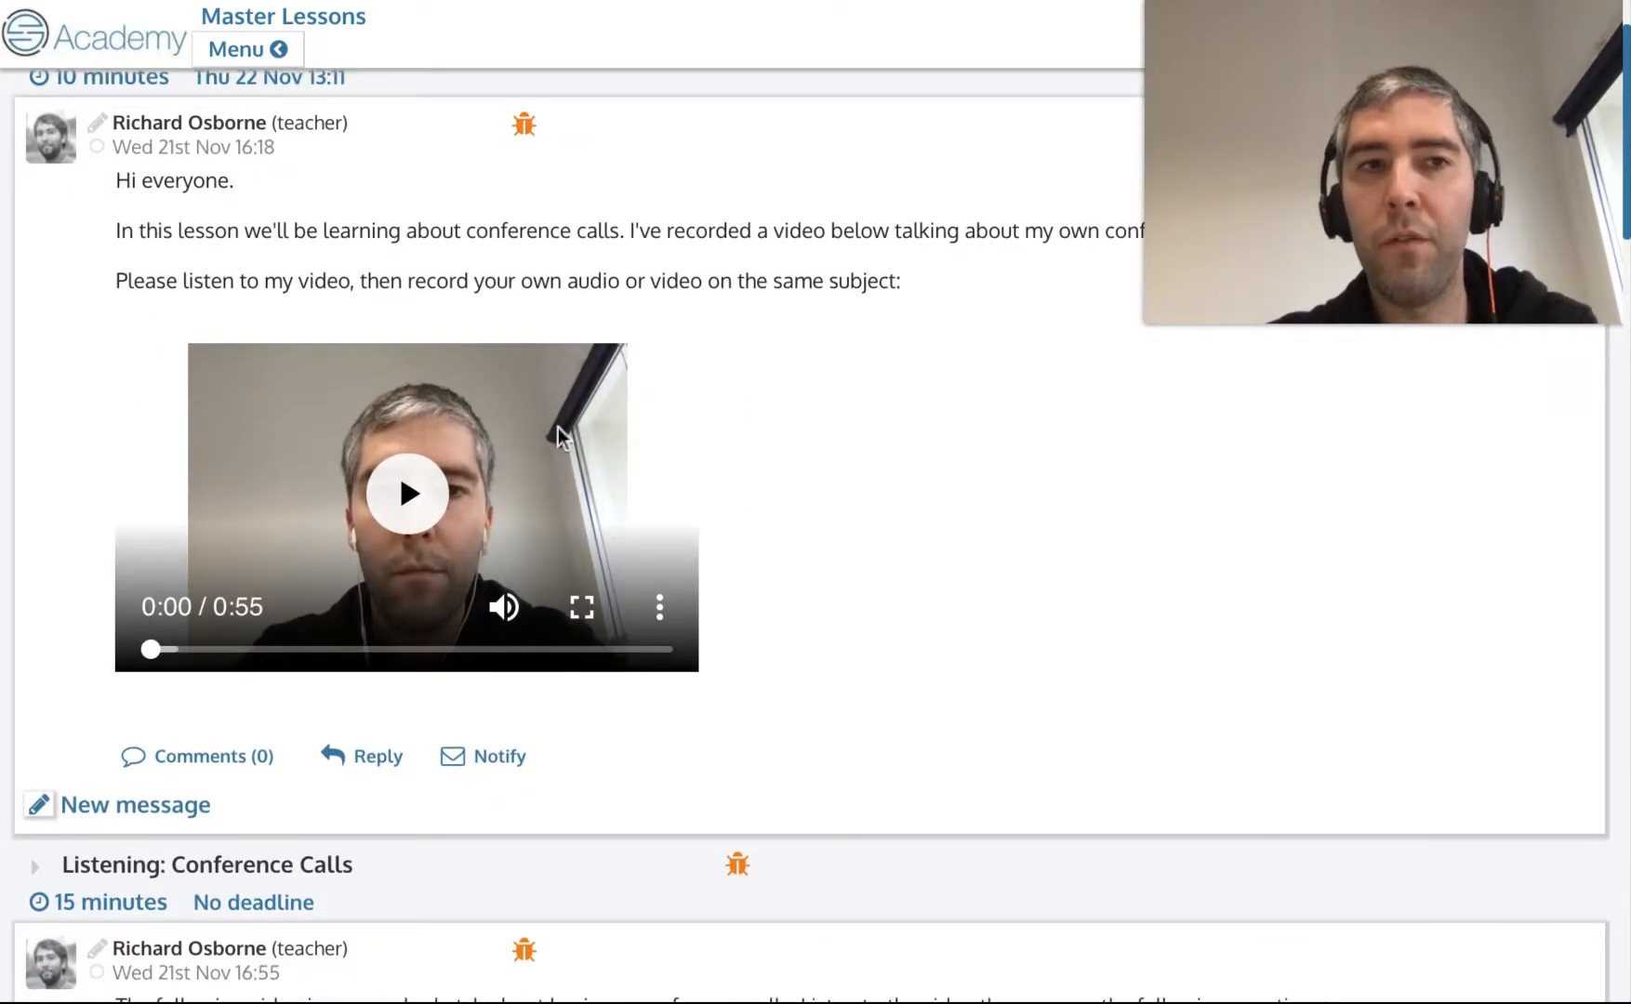
pyautogui.scroll(1, 442, 233)
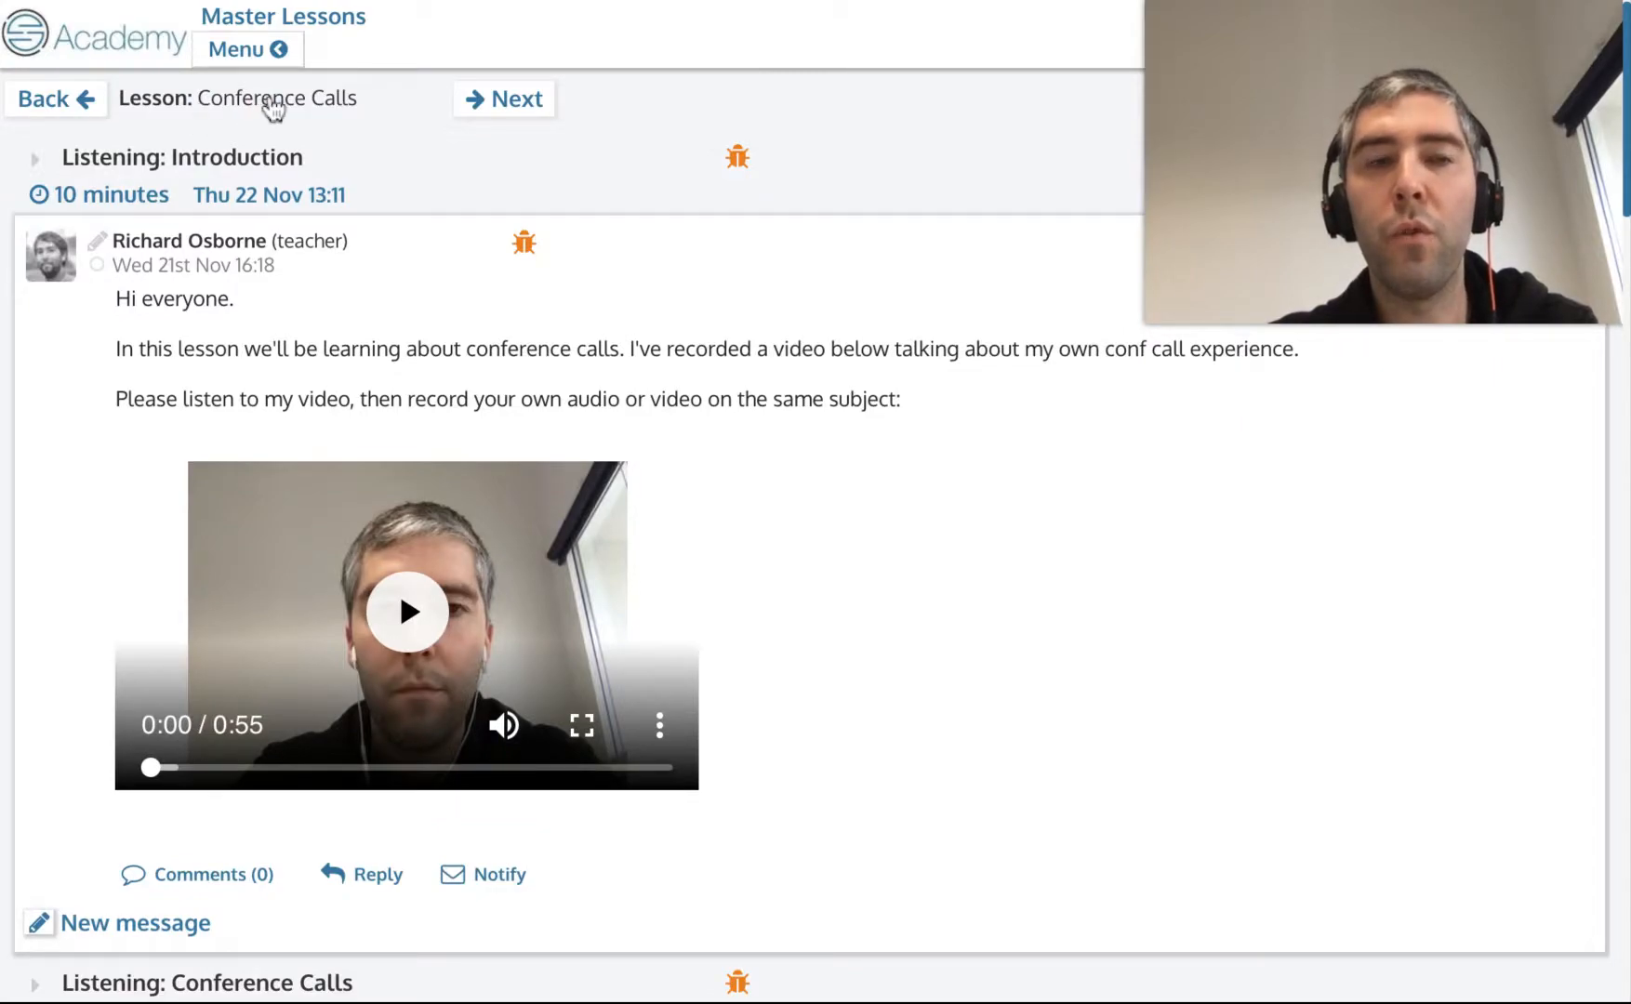
pyautogui.scroll(-5, 528, 465)
pyautogui.scroll(5, 528, 465)
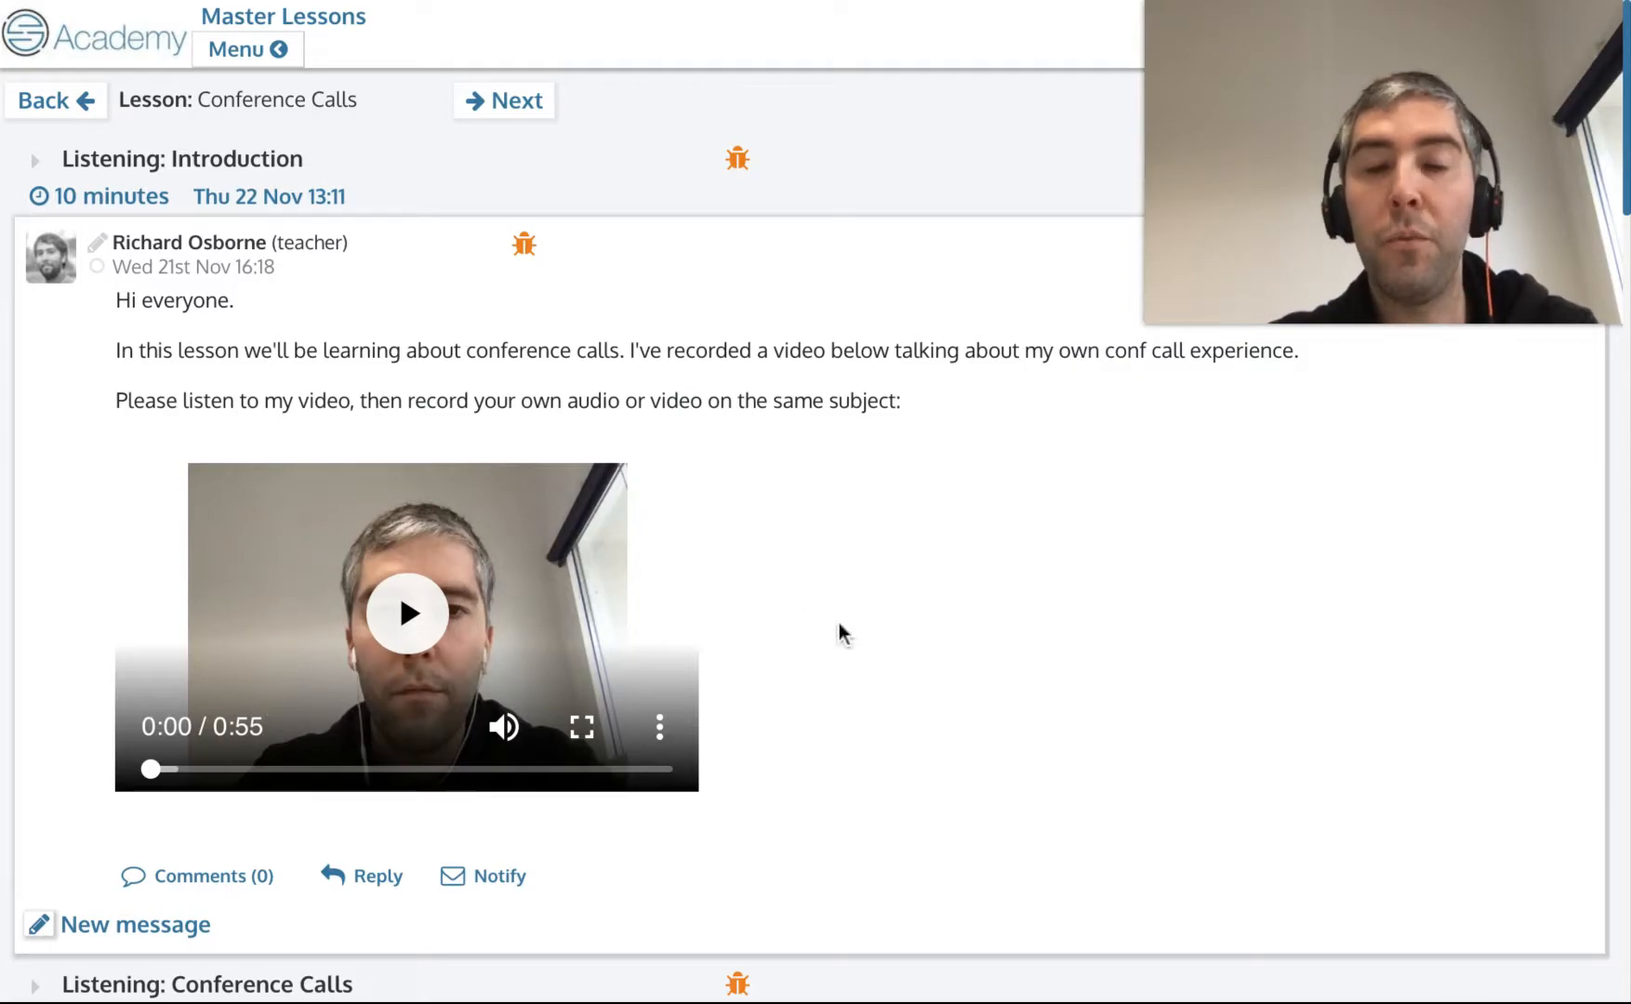
# Scroll back and forth through the Listening, Vocabulary and Practice: Role-play sections to review the lesson's exercises.
pyautogui.scroll(-1, 738, 481)
pyautogui.scroll(1, 741, 558)
pyautogui.scroll(-5, 779, 551)
pyautogui.scroll(5, 779, 551)
pyautogui.scroll(-5, 779, 551)
pyautogui.scroll(-5, 780, 550)
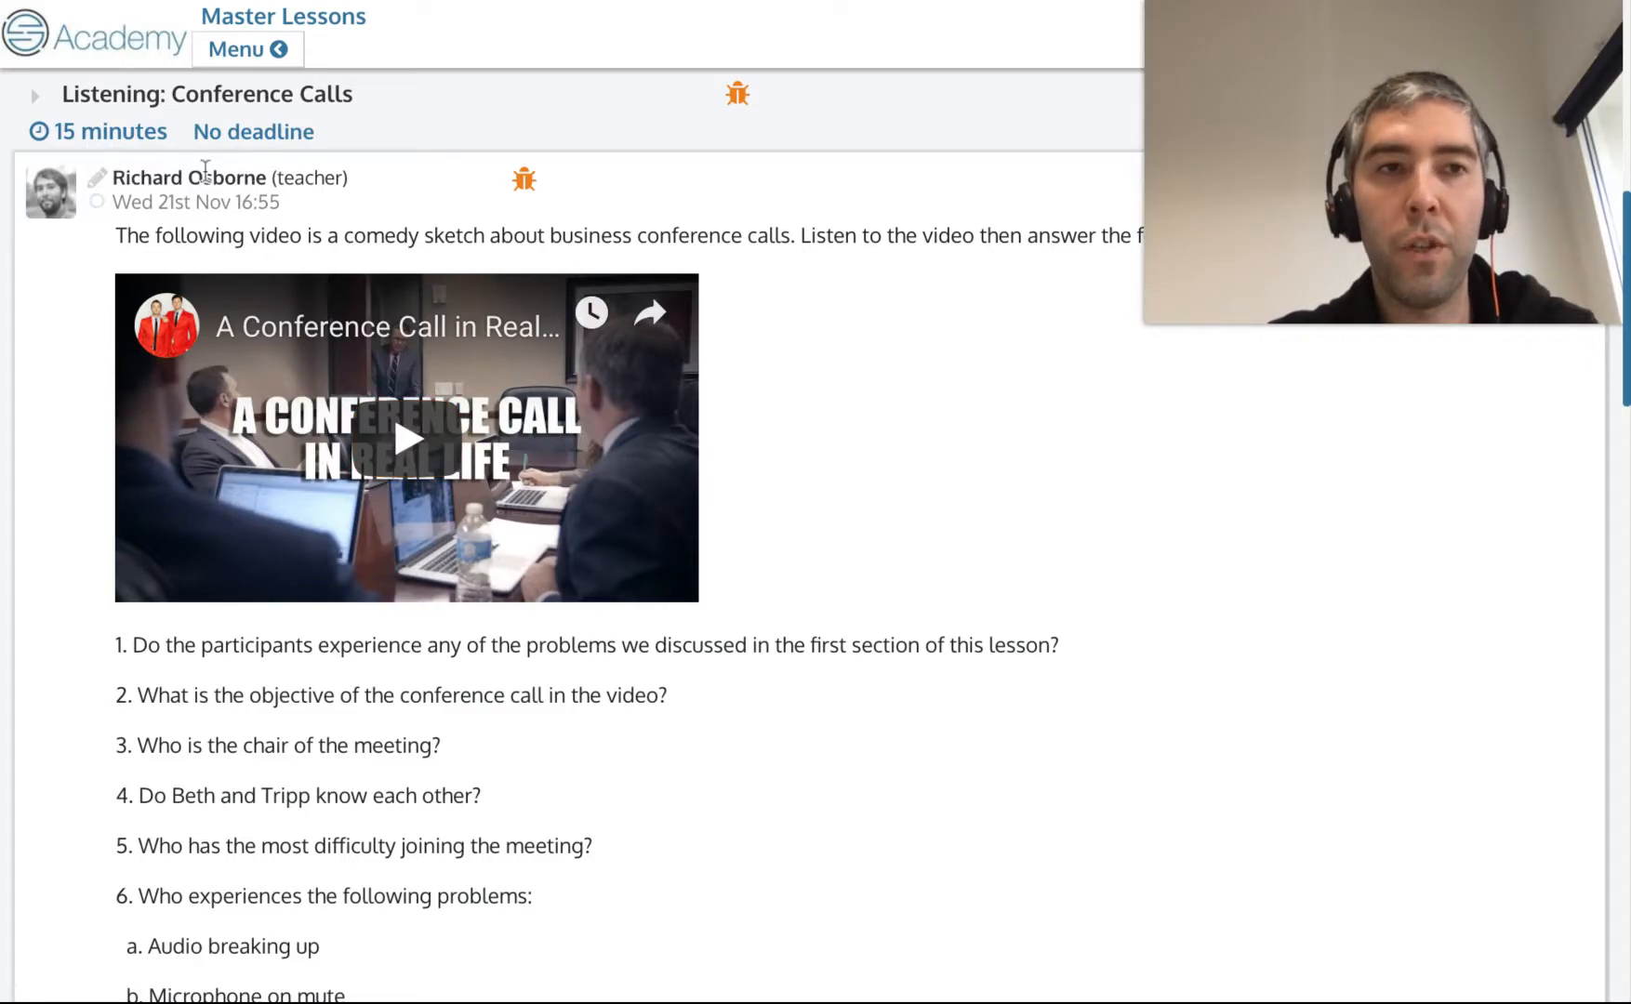
pyautogui.scroll(-4, 377, 549)
pyautogui.scroll(6, 473, 721)
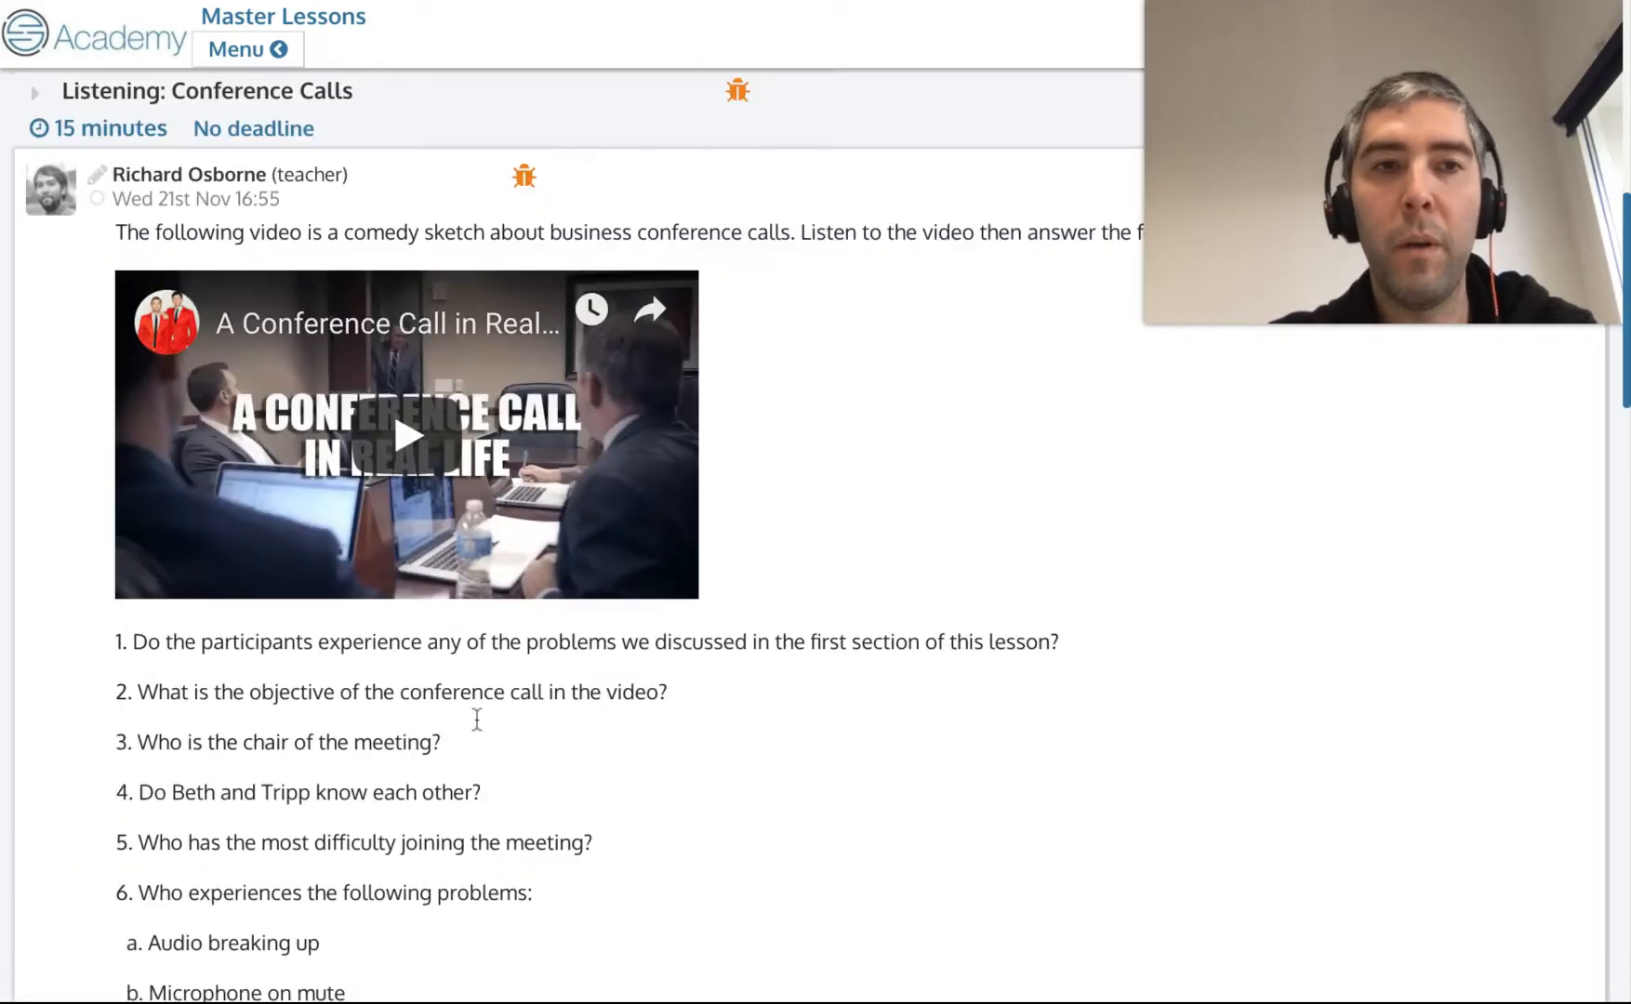
pyautogui.scroll(7, 840, 693)
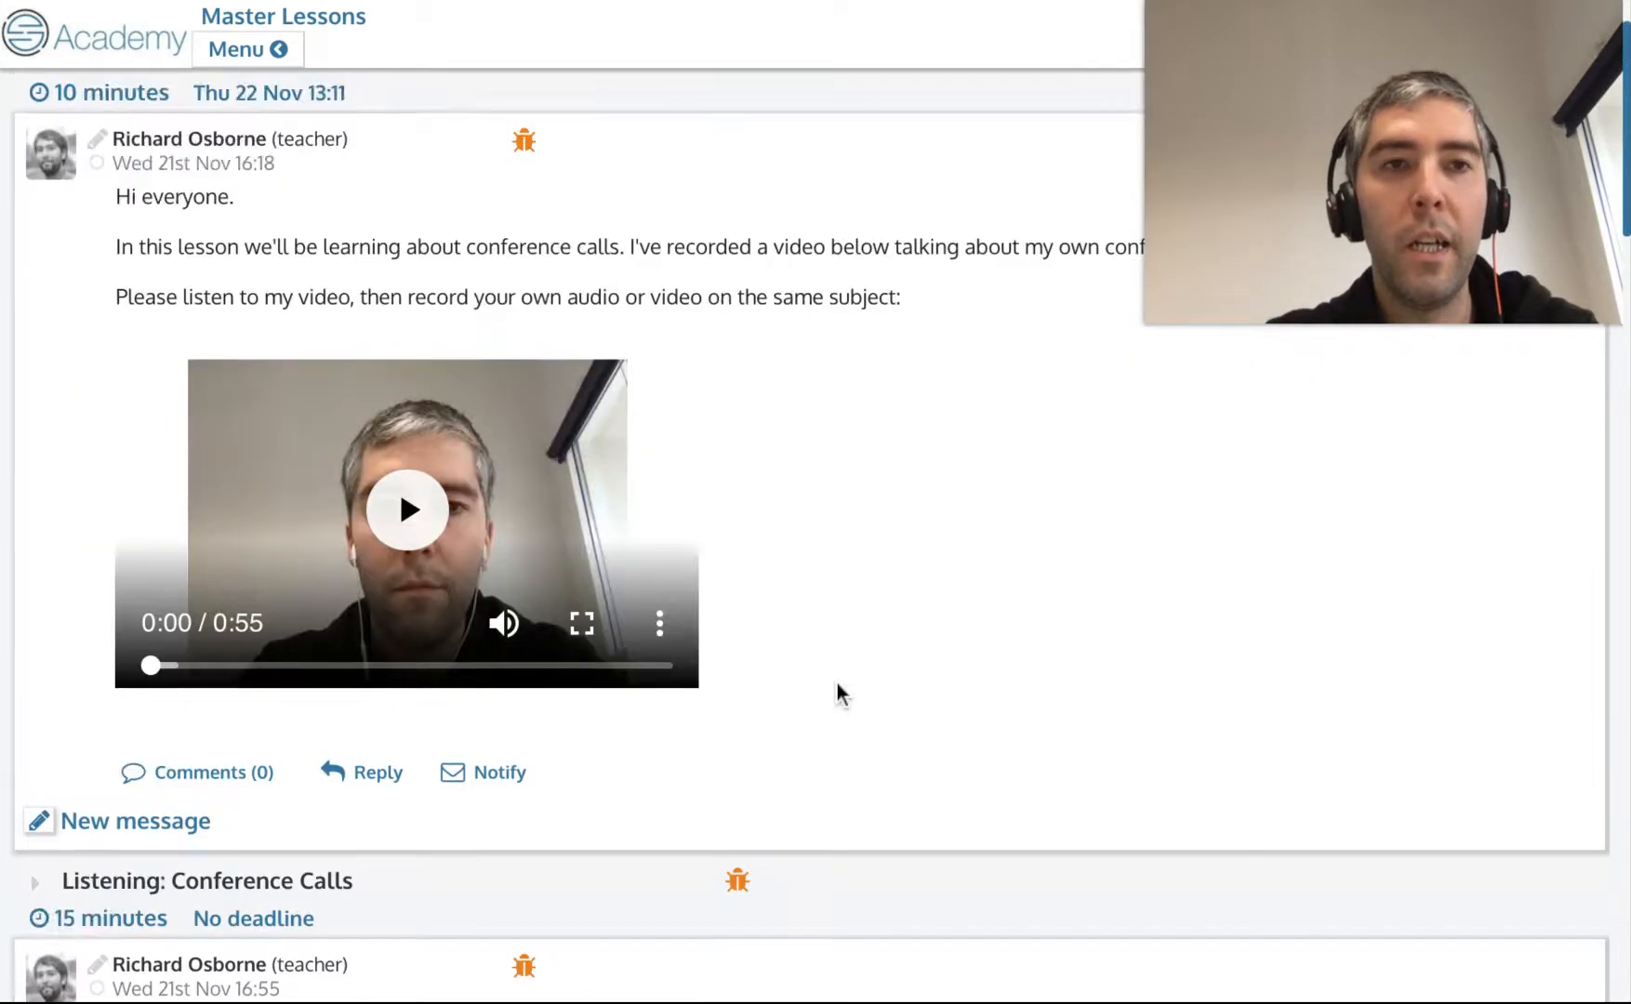
pyautogui.scroll(-9, 477, 808)
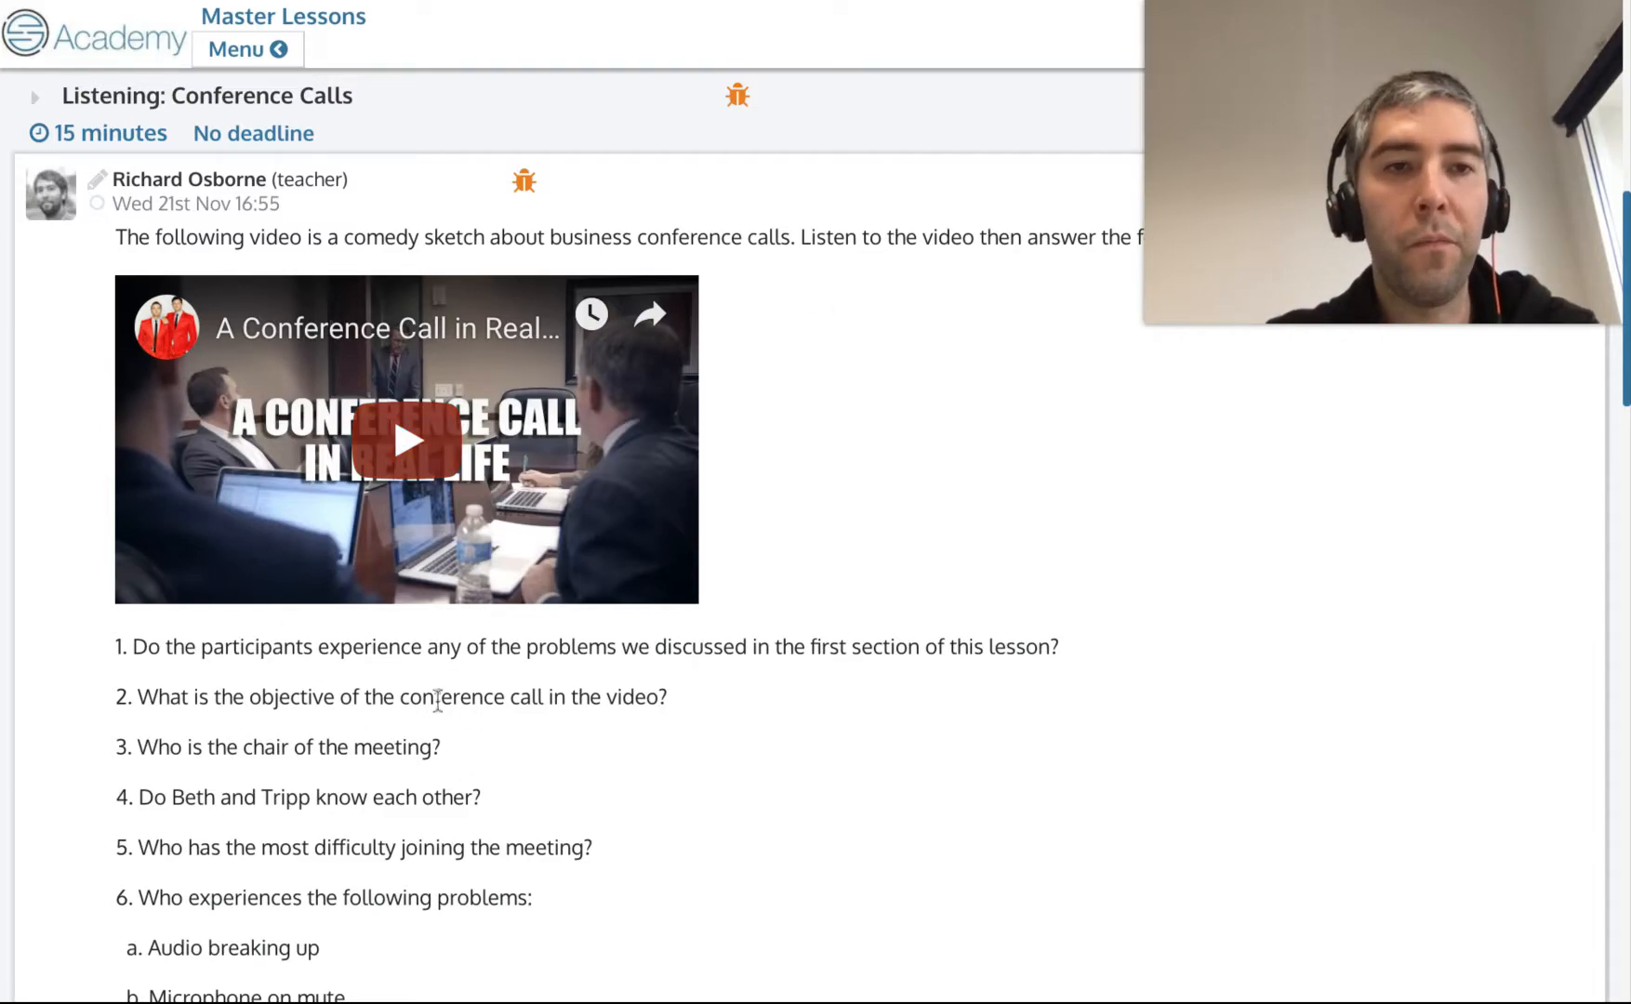
pyautogui.scroll(-2, 406, 465)
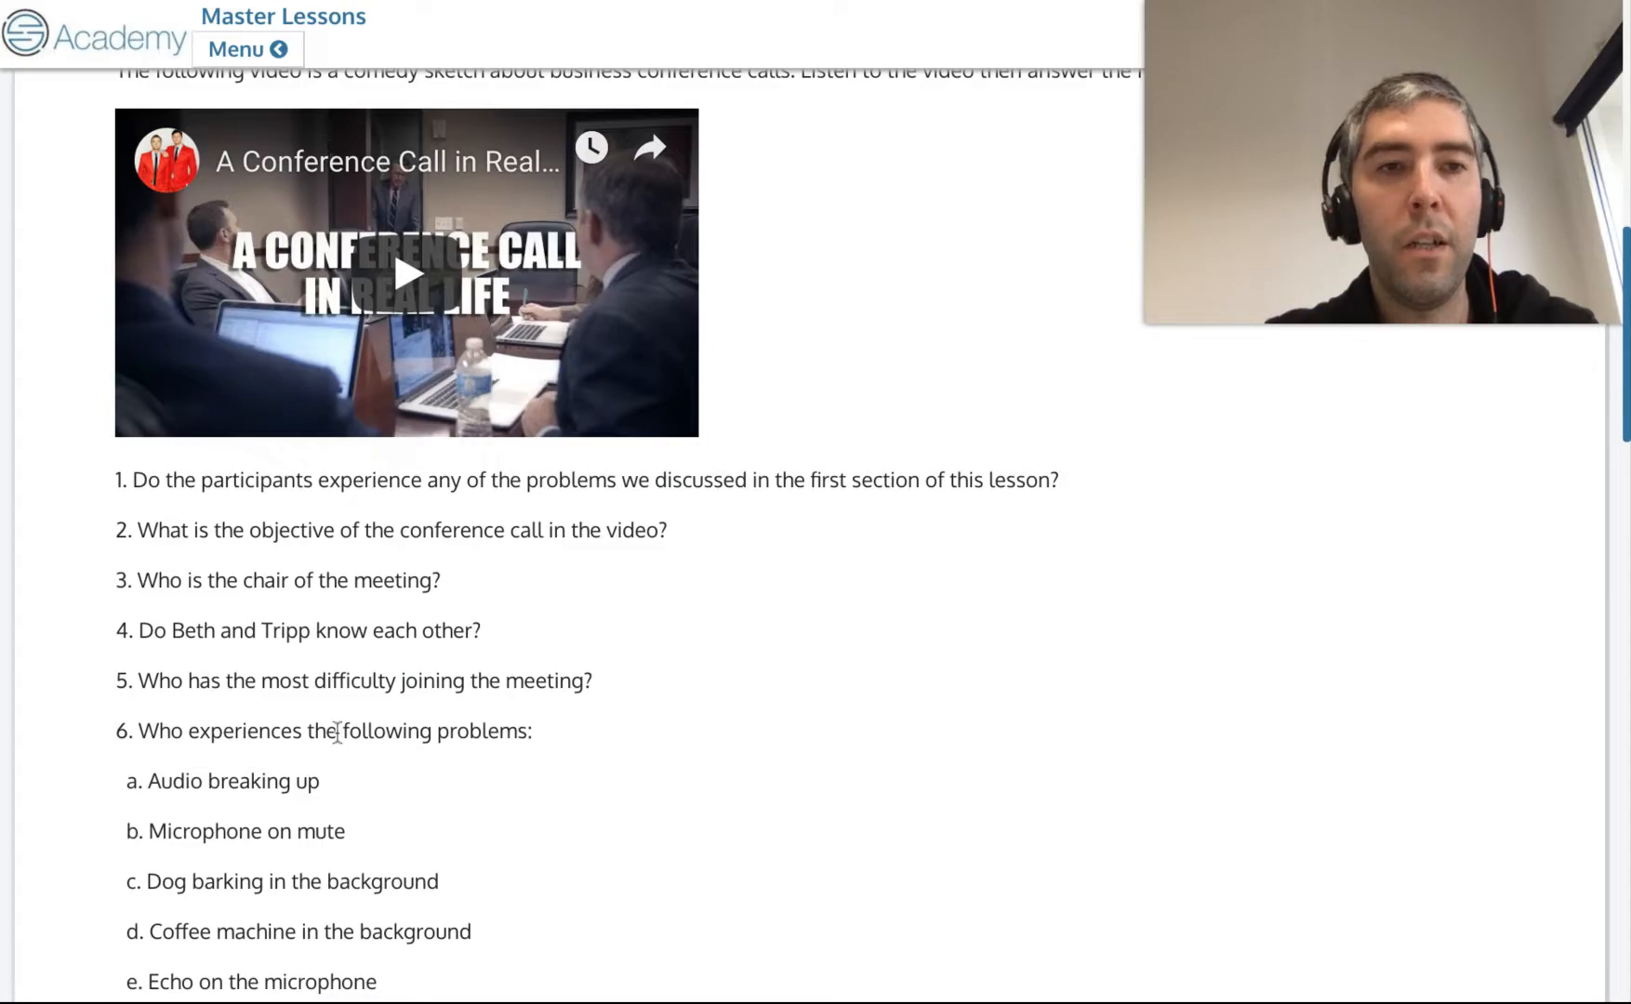
pyautogui.scroll(-5, 338, 729)
pyautogui.scroll(-3, 338, 732)
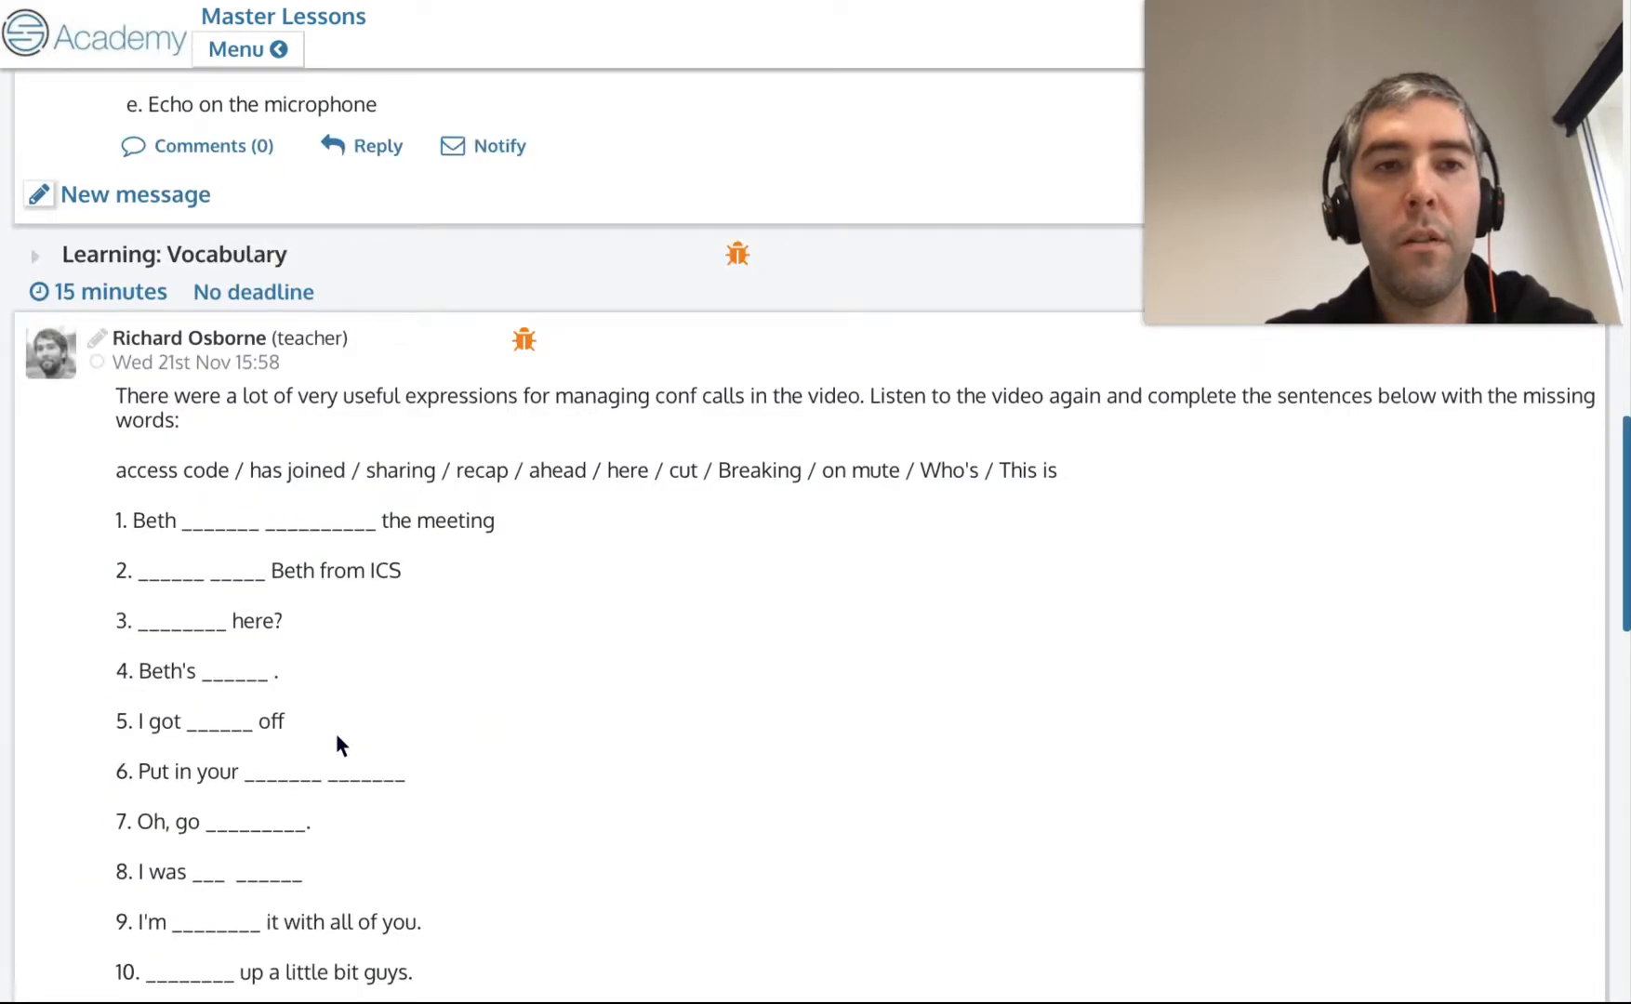
pyautogui.scroll(-1, 590, 736)
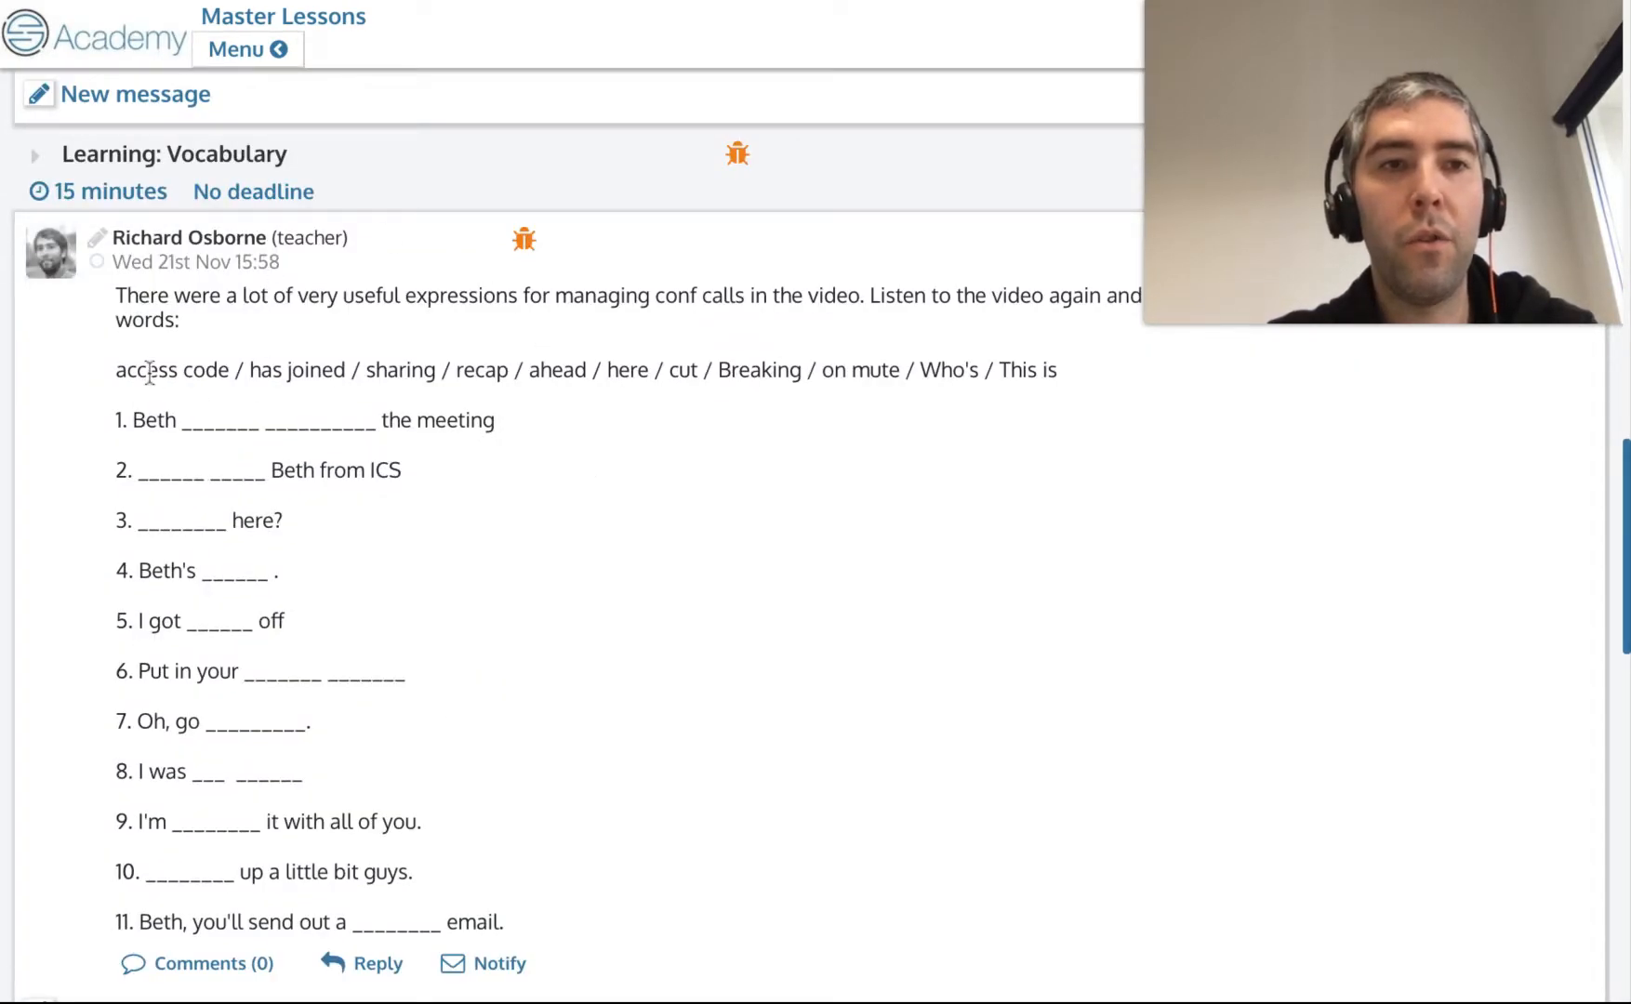
pyautogui.scroll(10, 776, 429)
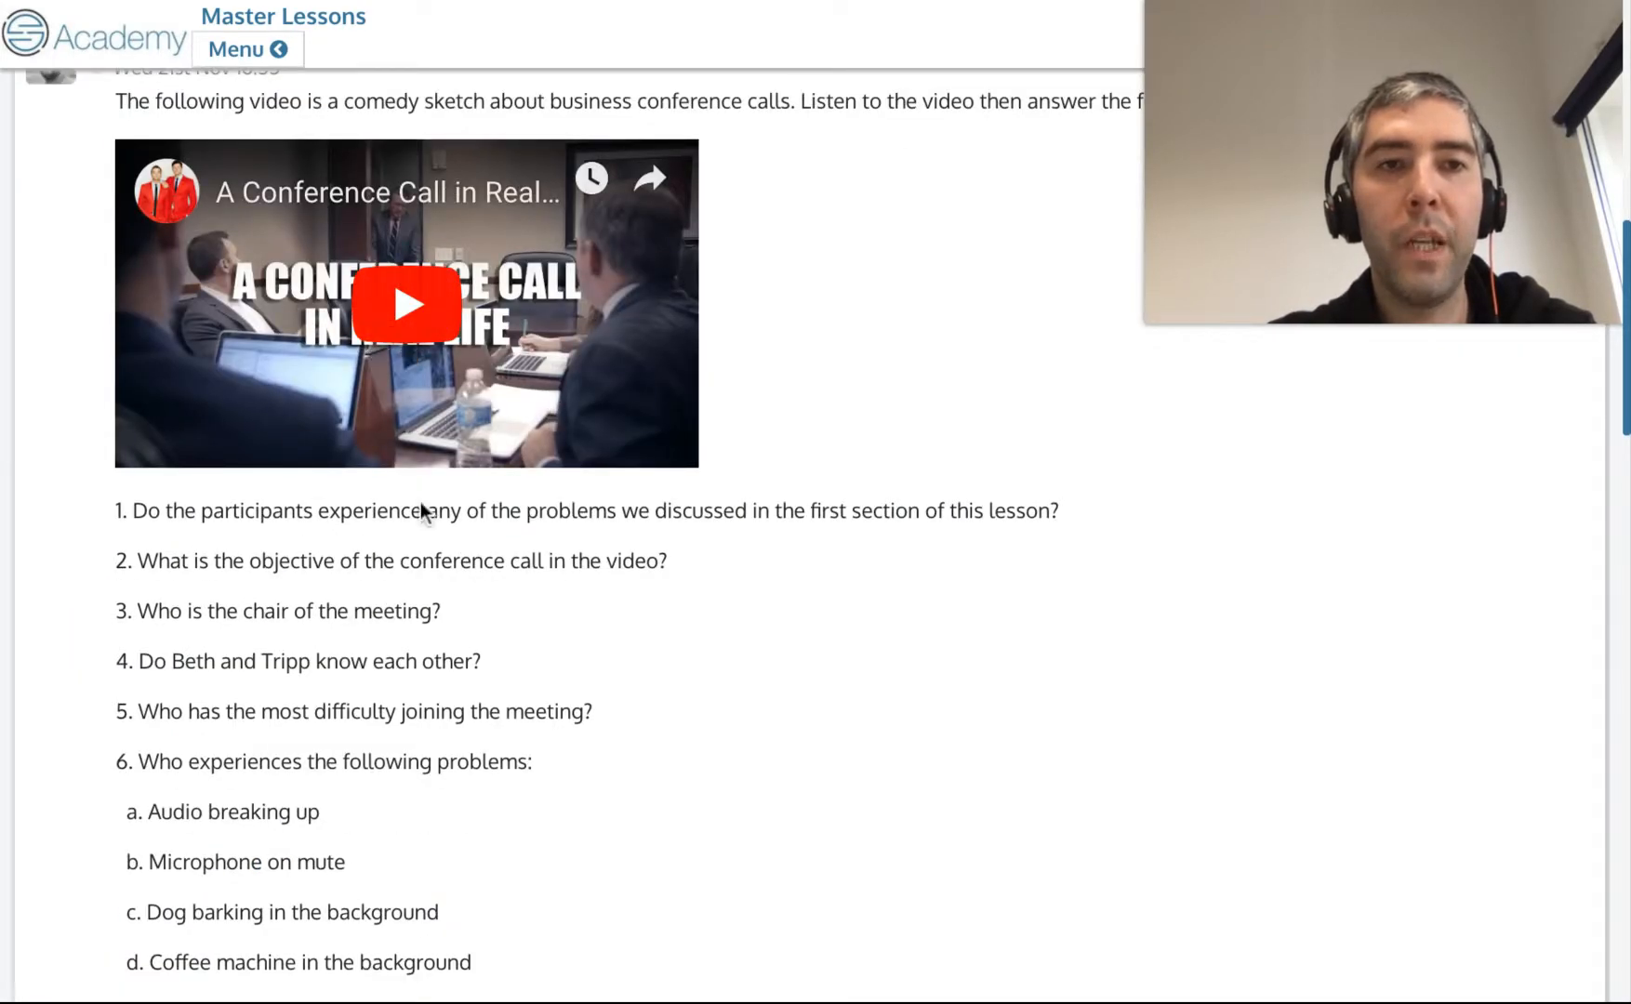
pyautogui.scroll(-11, 420, 502)
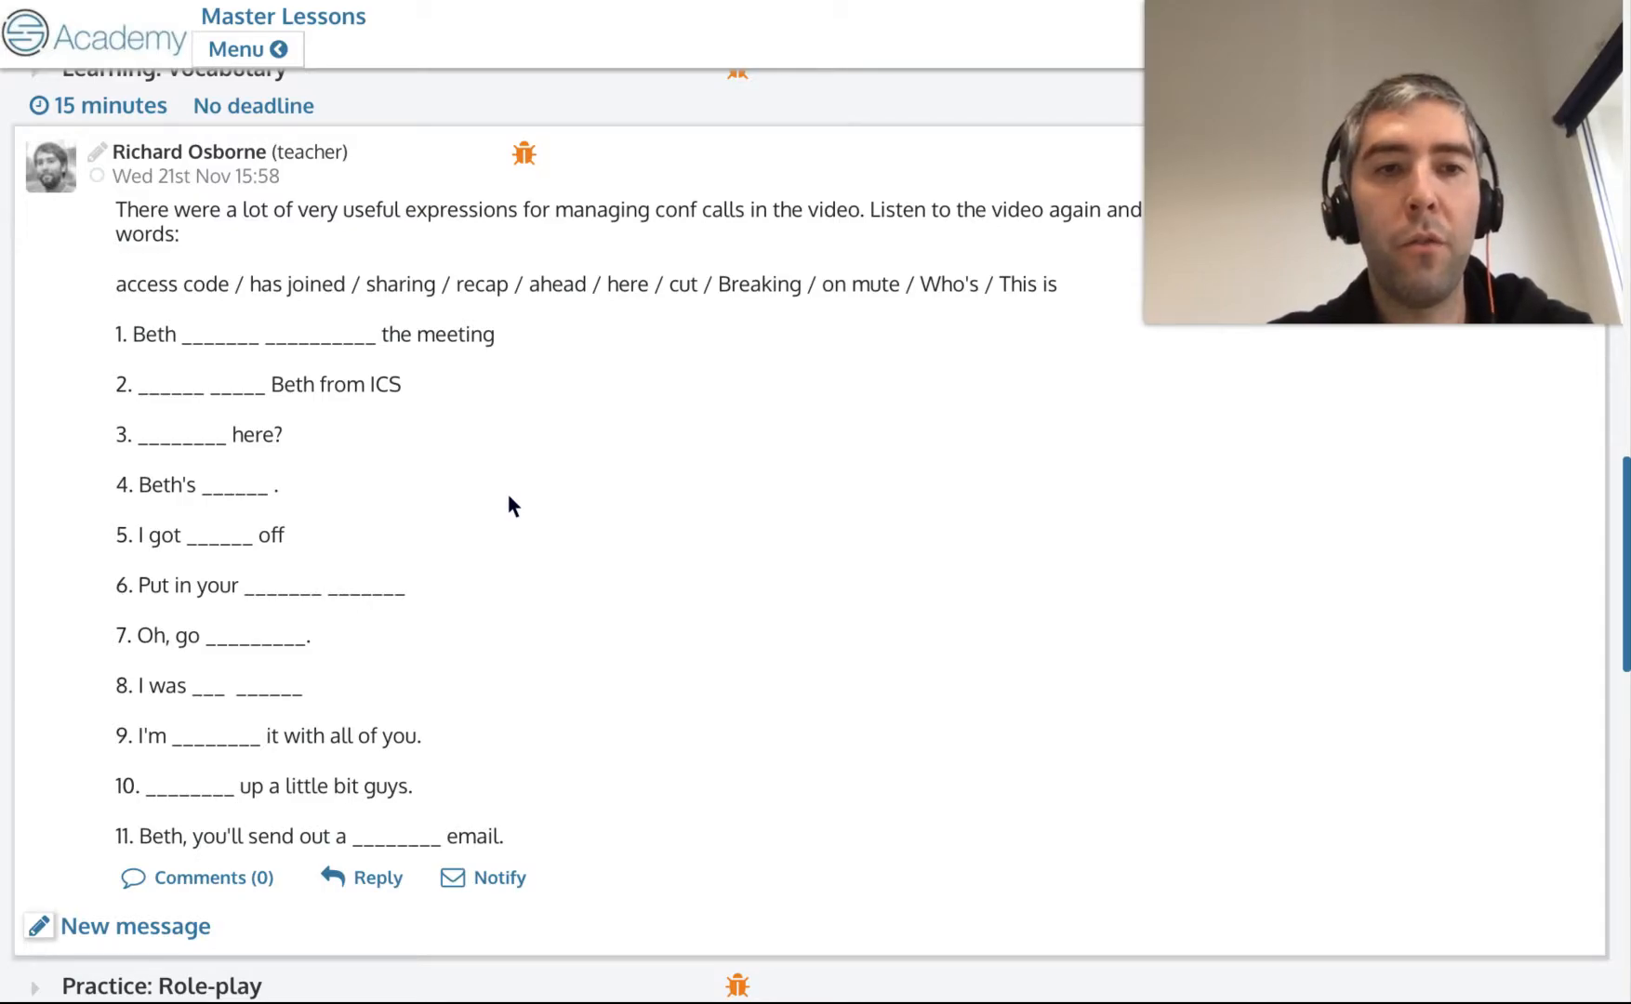
pyautogui.scroll(-6, 424, 391)
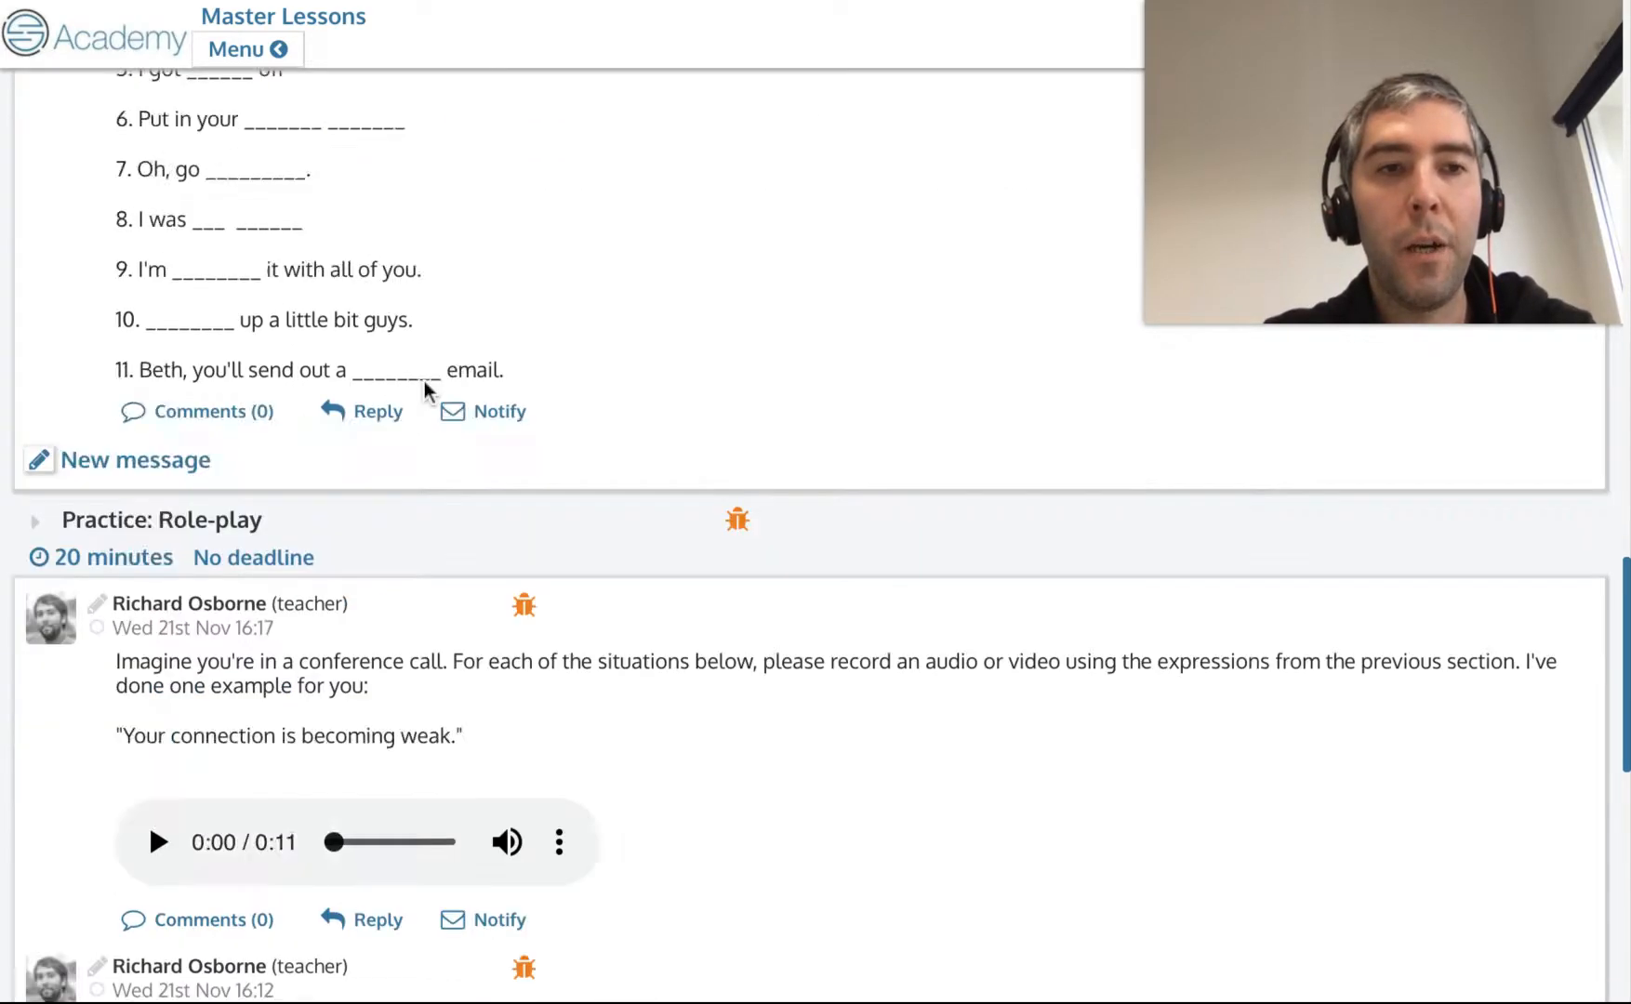
pyautogui.scroll(-2, 424, 507)
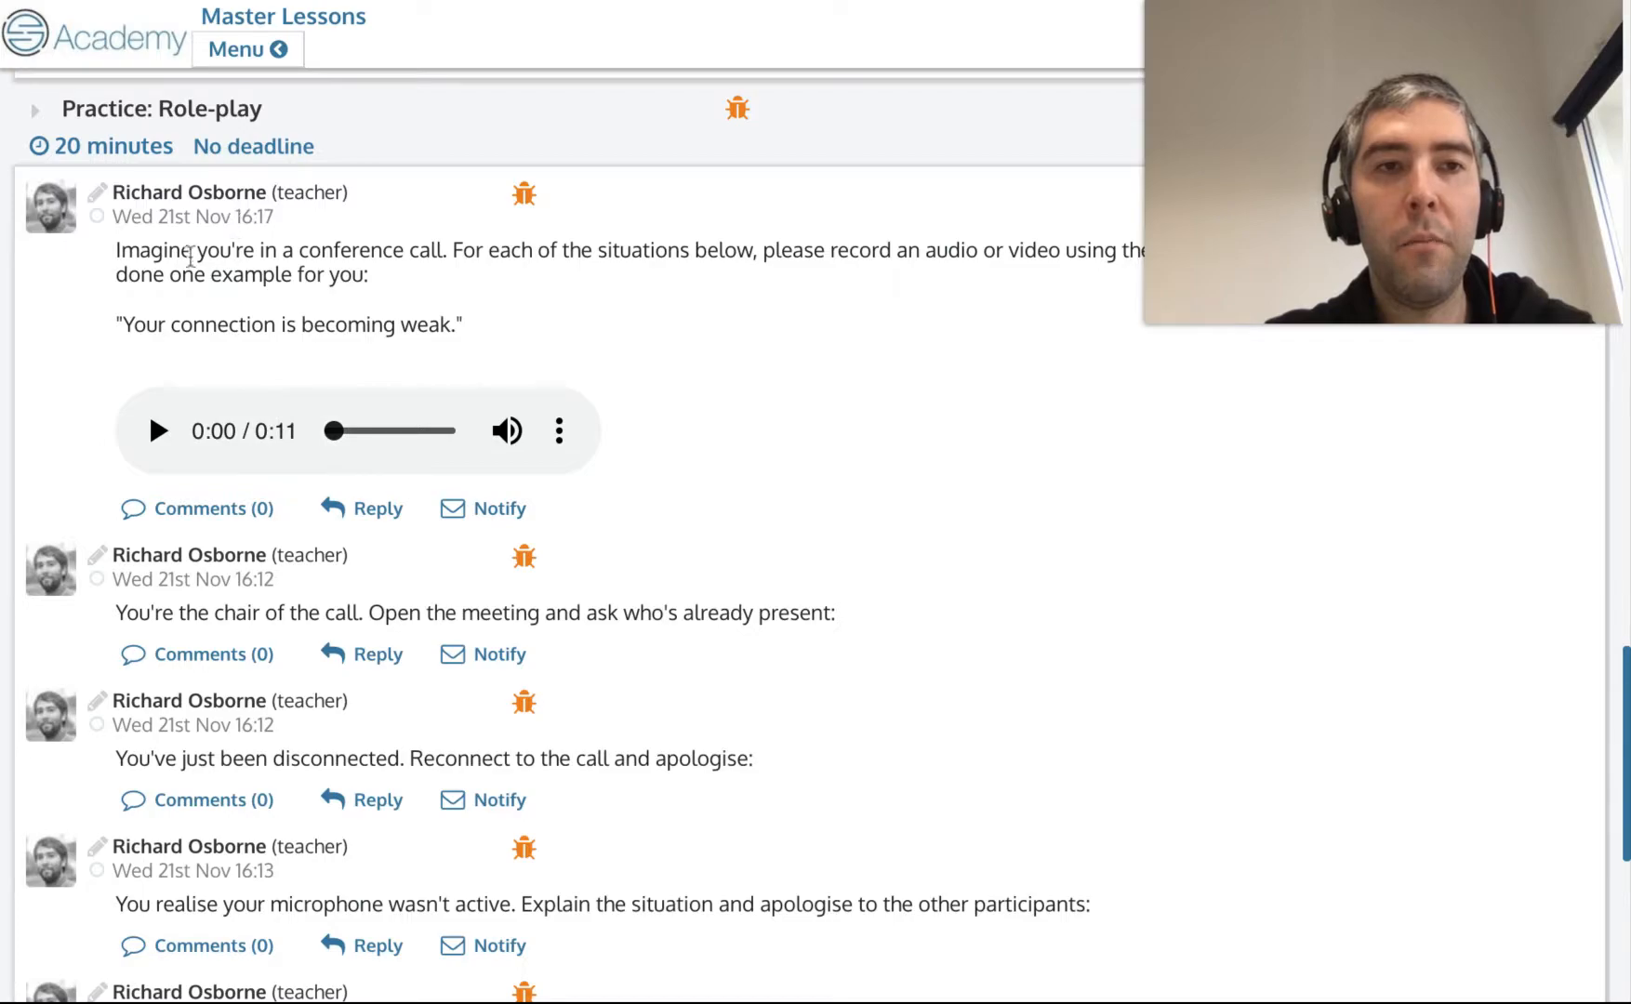
pyautogui.scroll(9, 418, 458)
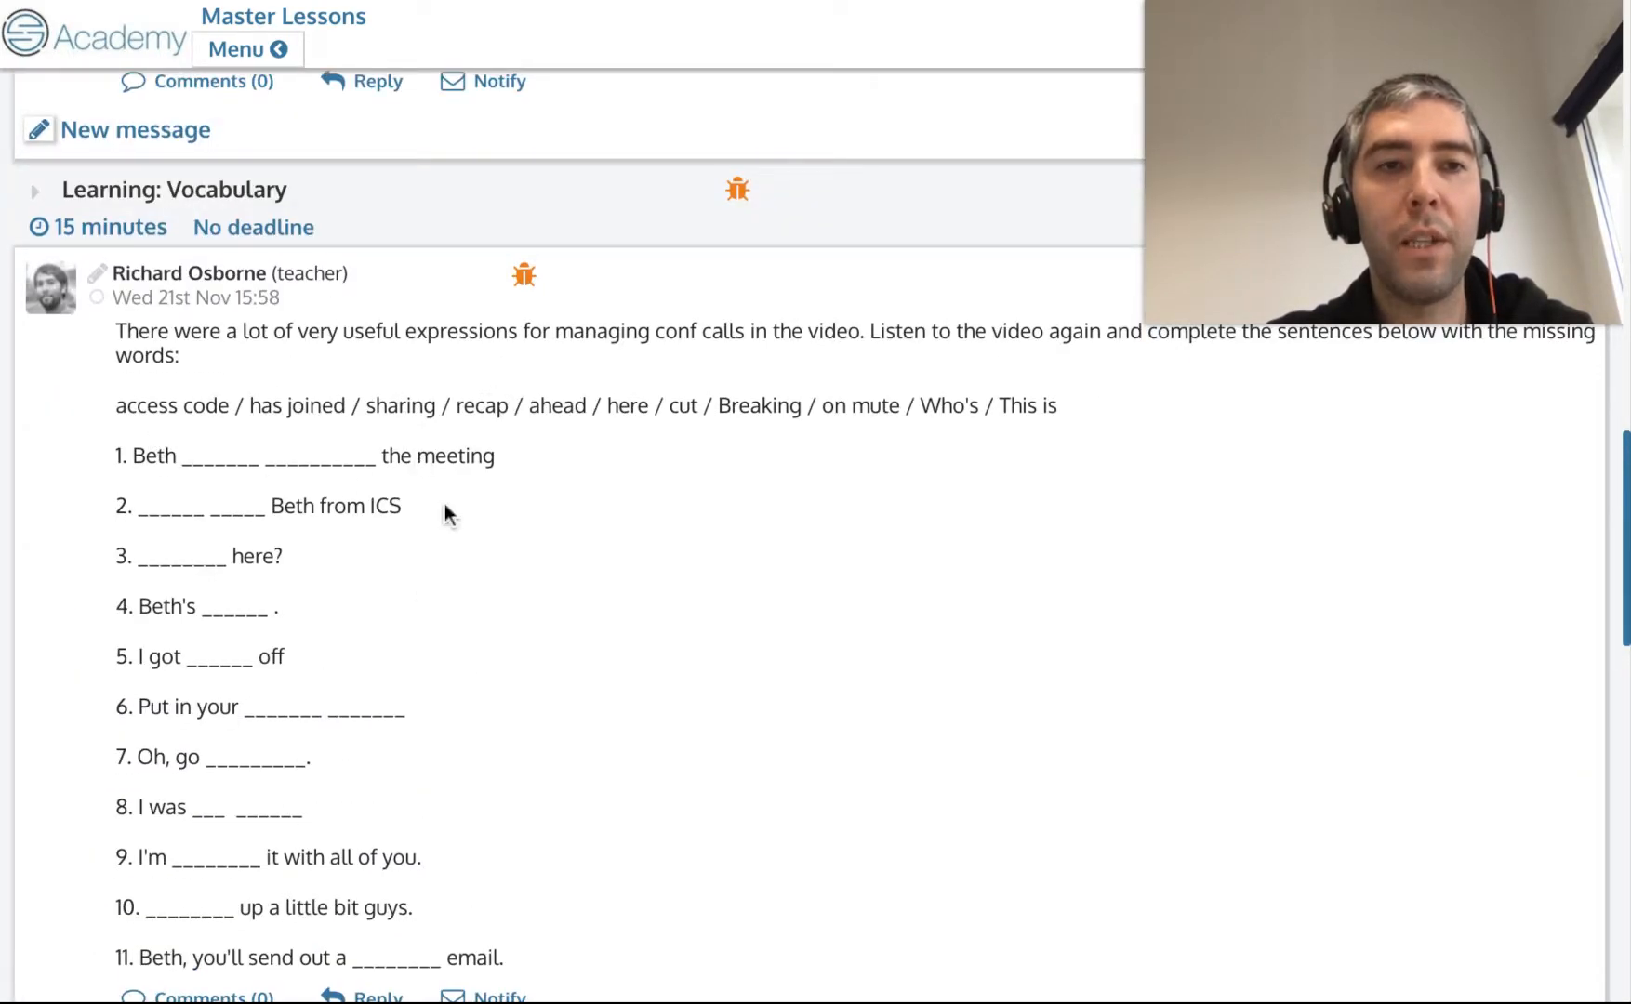
pyautogui.scroll(-10, 444, 505)
pyautogui.scroll(-2, 153, 363)
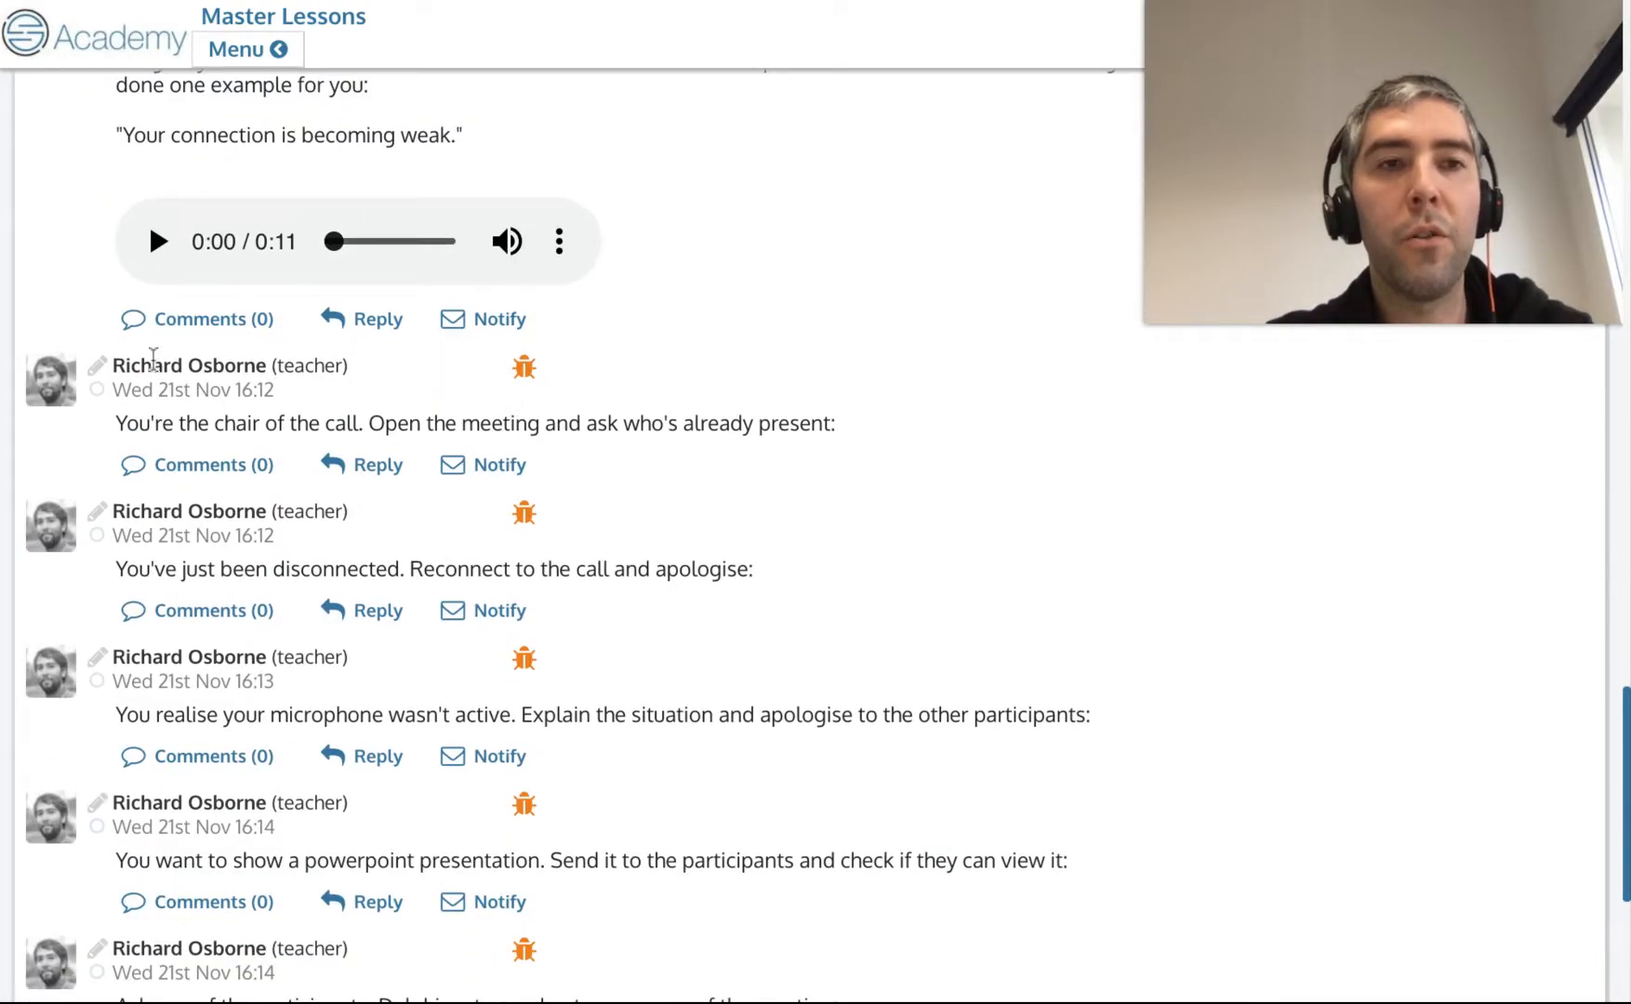
pyautogui.scroll(1, 400, 447)
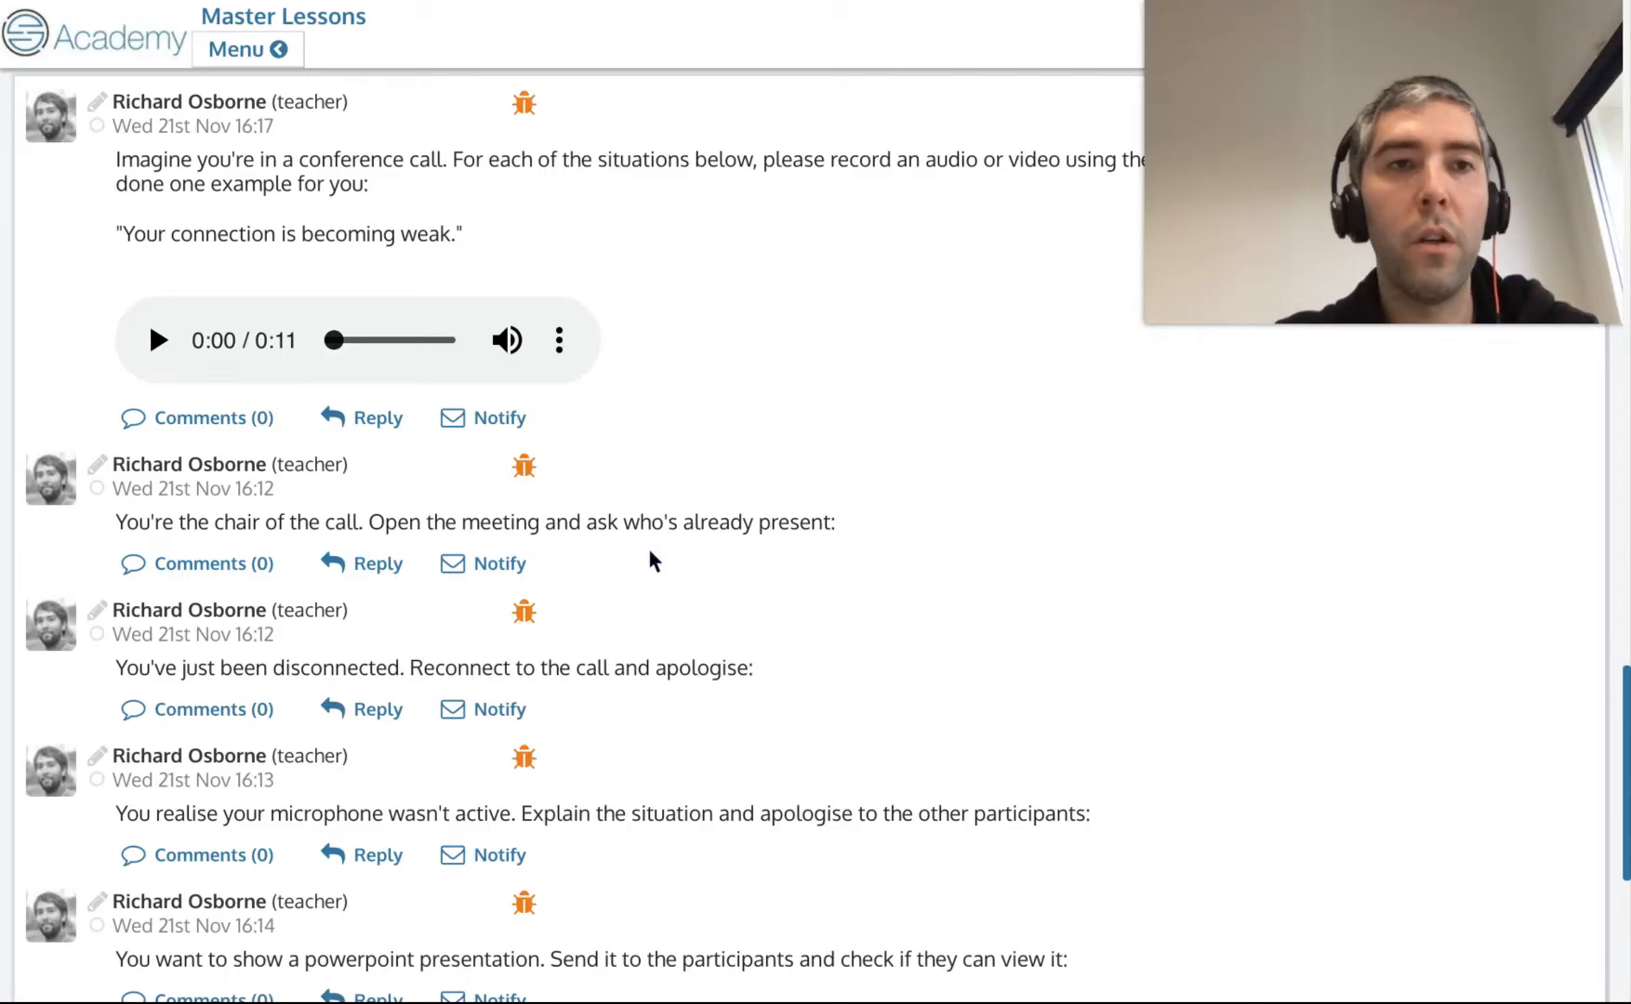
pyautogui.scroll(1, 589, 521)
pyautogui.scroll(-3, 488, 517)
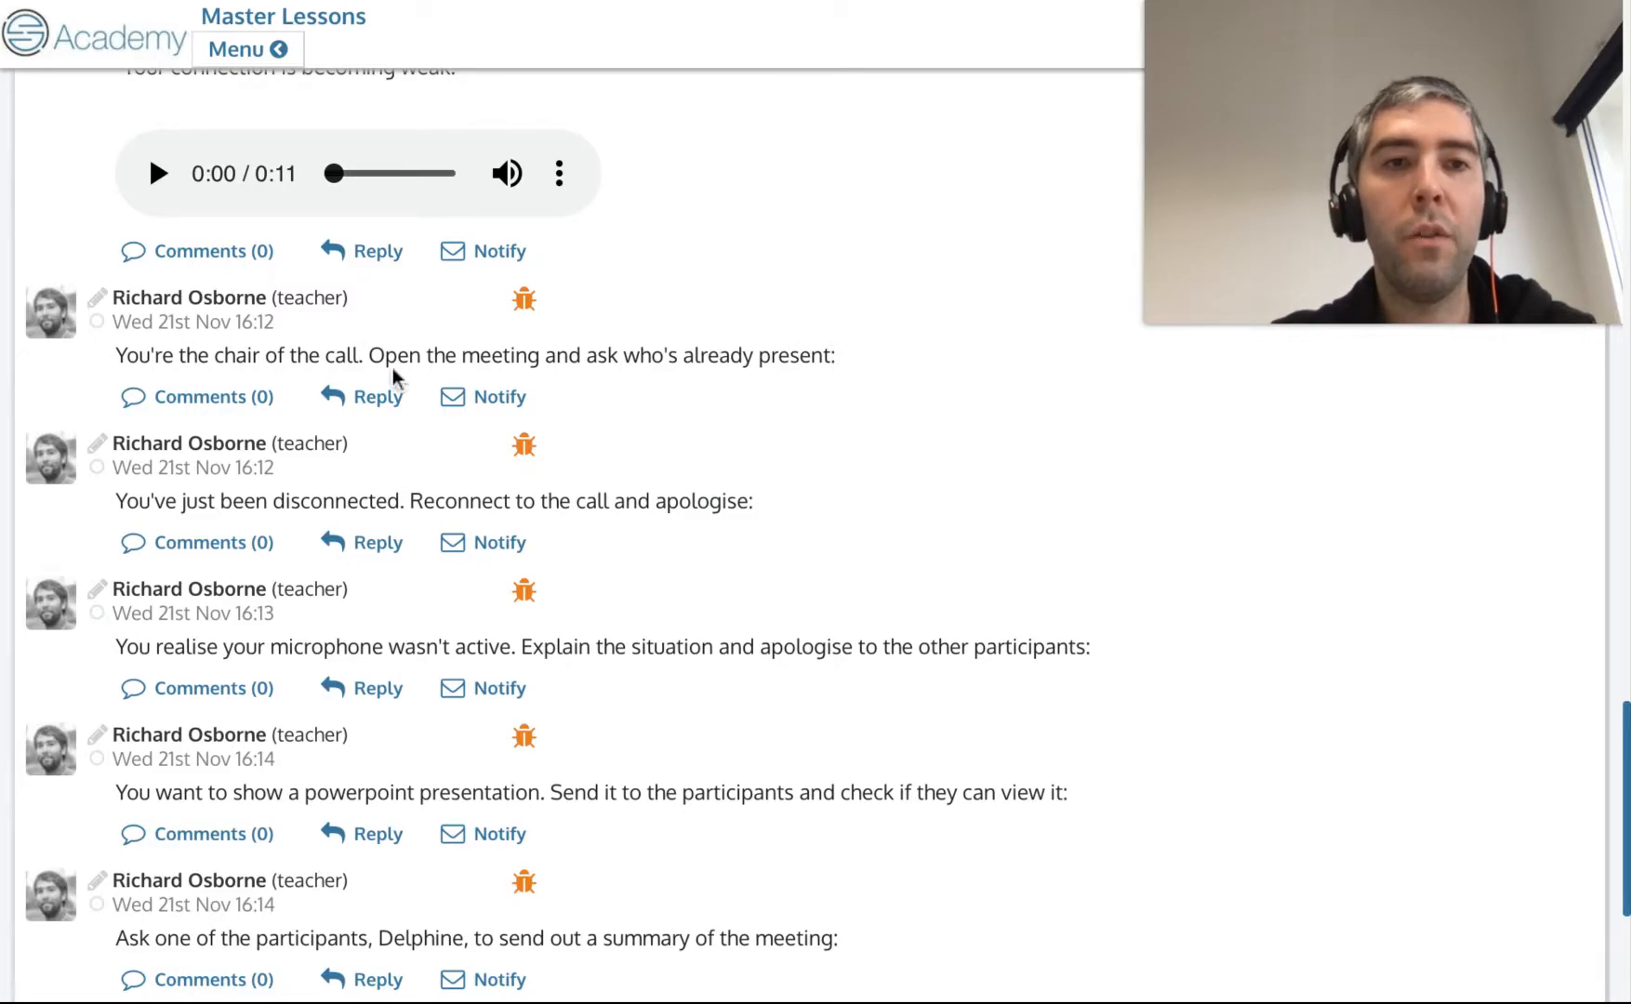
pyautogui.scroll(5, 497, 344)
pyautogui.scroll(7, 498, 344)
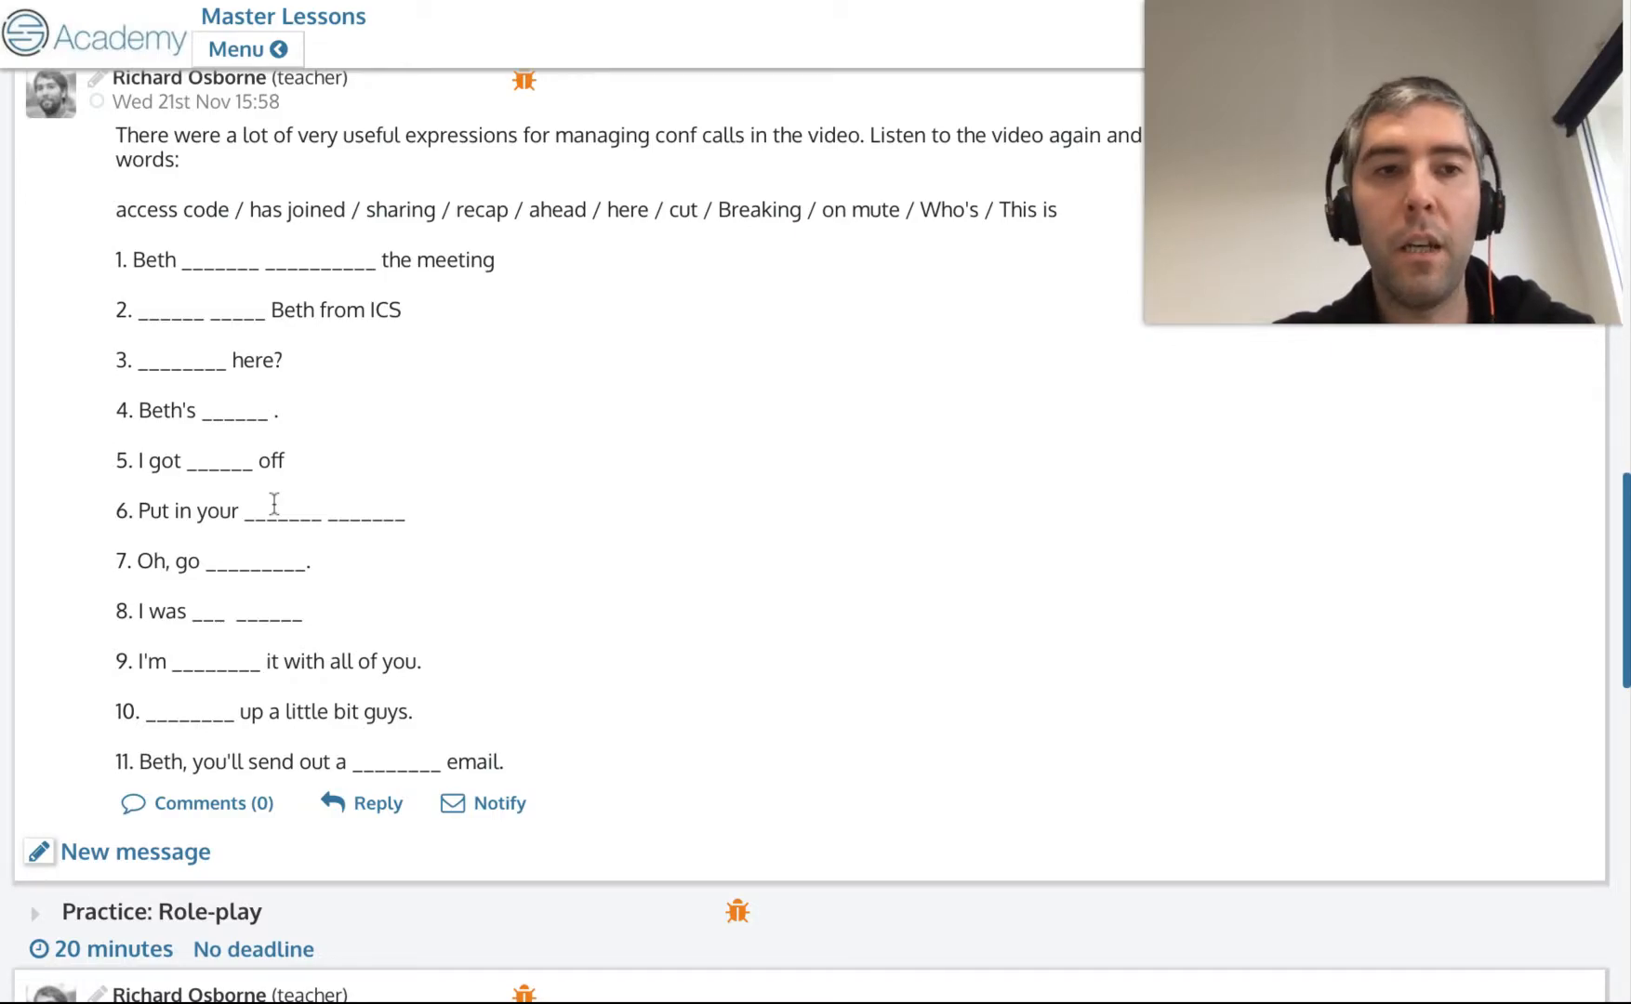
pyautogui.scroll(-10, 275, 504)
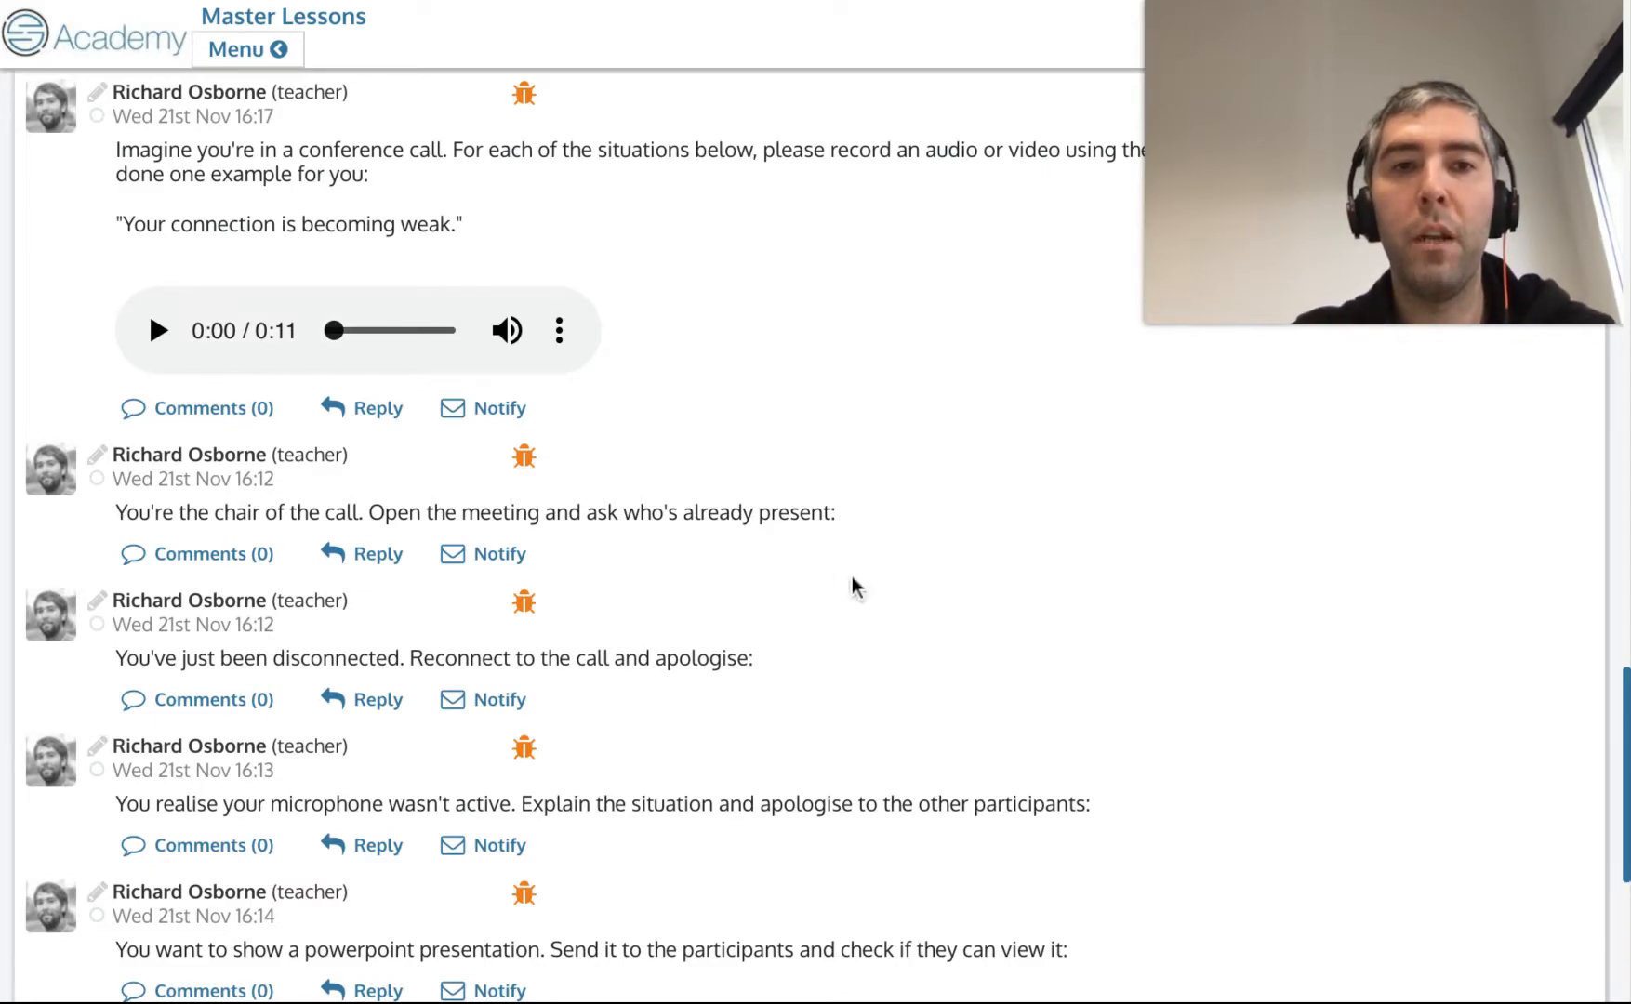
pyautogui.scroll(-1, 855, 586)
pyautogui.scroll(-2, 743, 483)
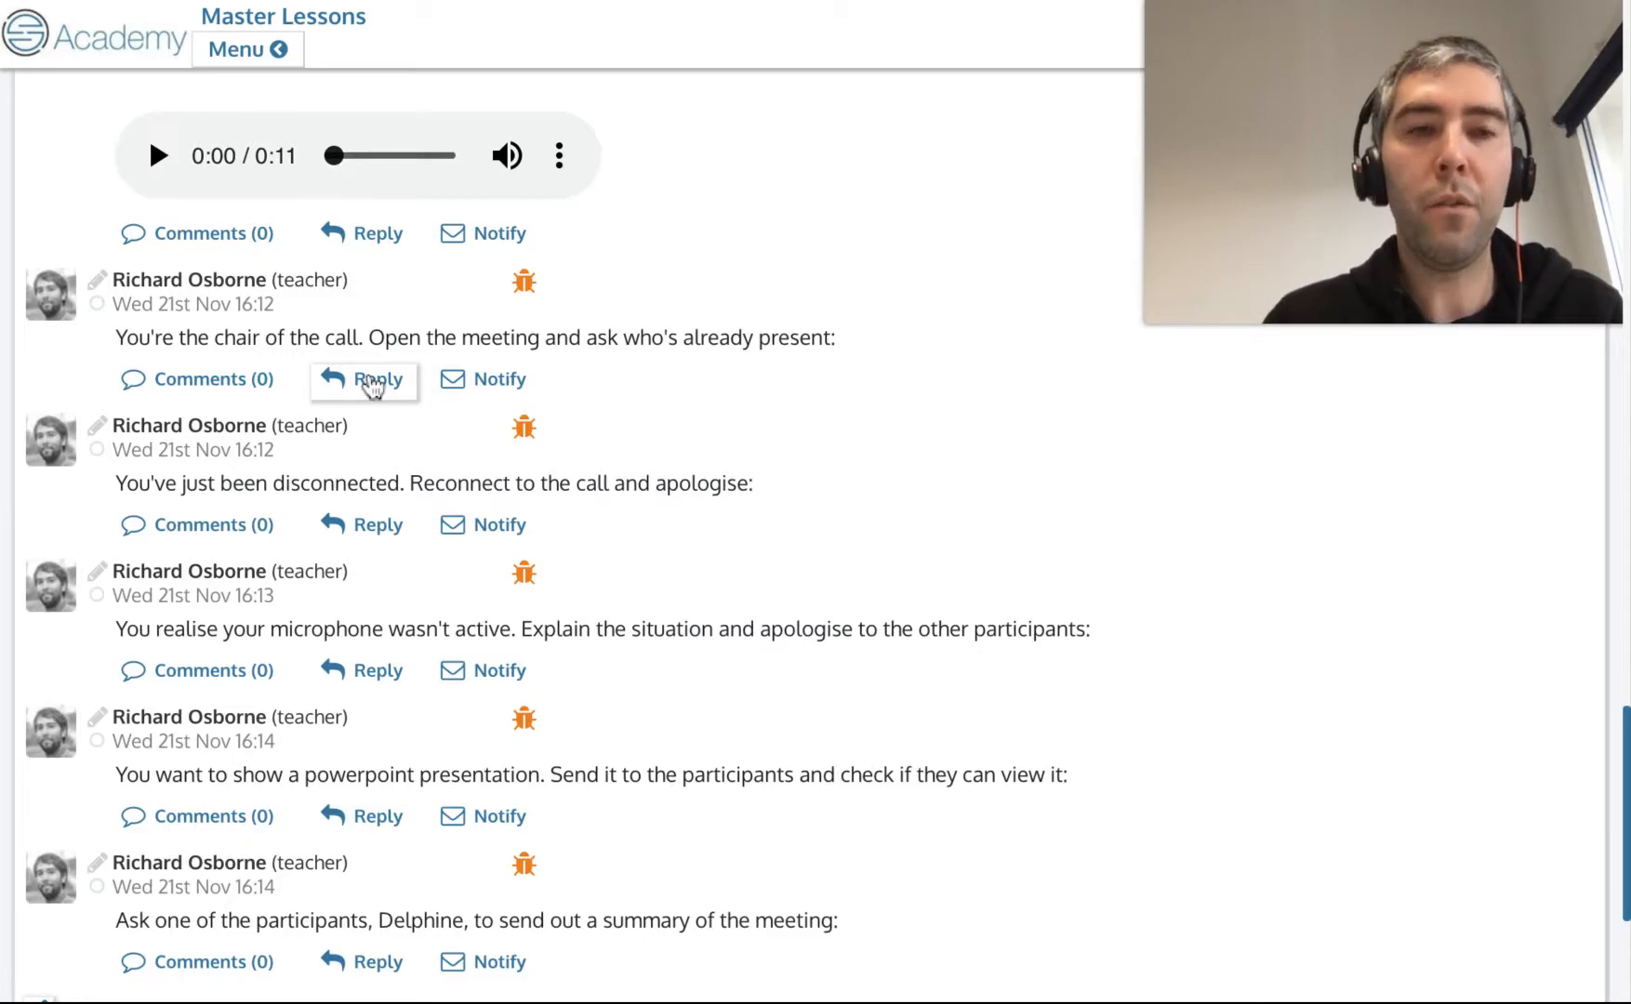
# Reply to the 'You're the chair of the call' message with the comment 'Test' and post it.
pyautogui.click(370, 381)
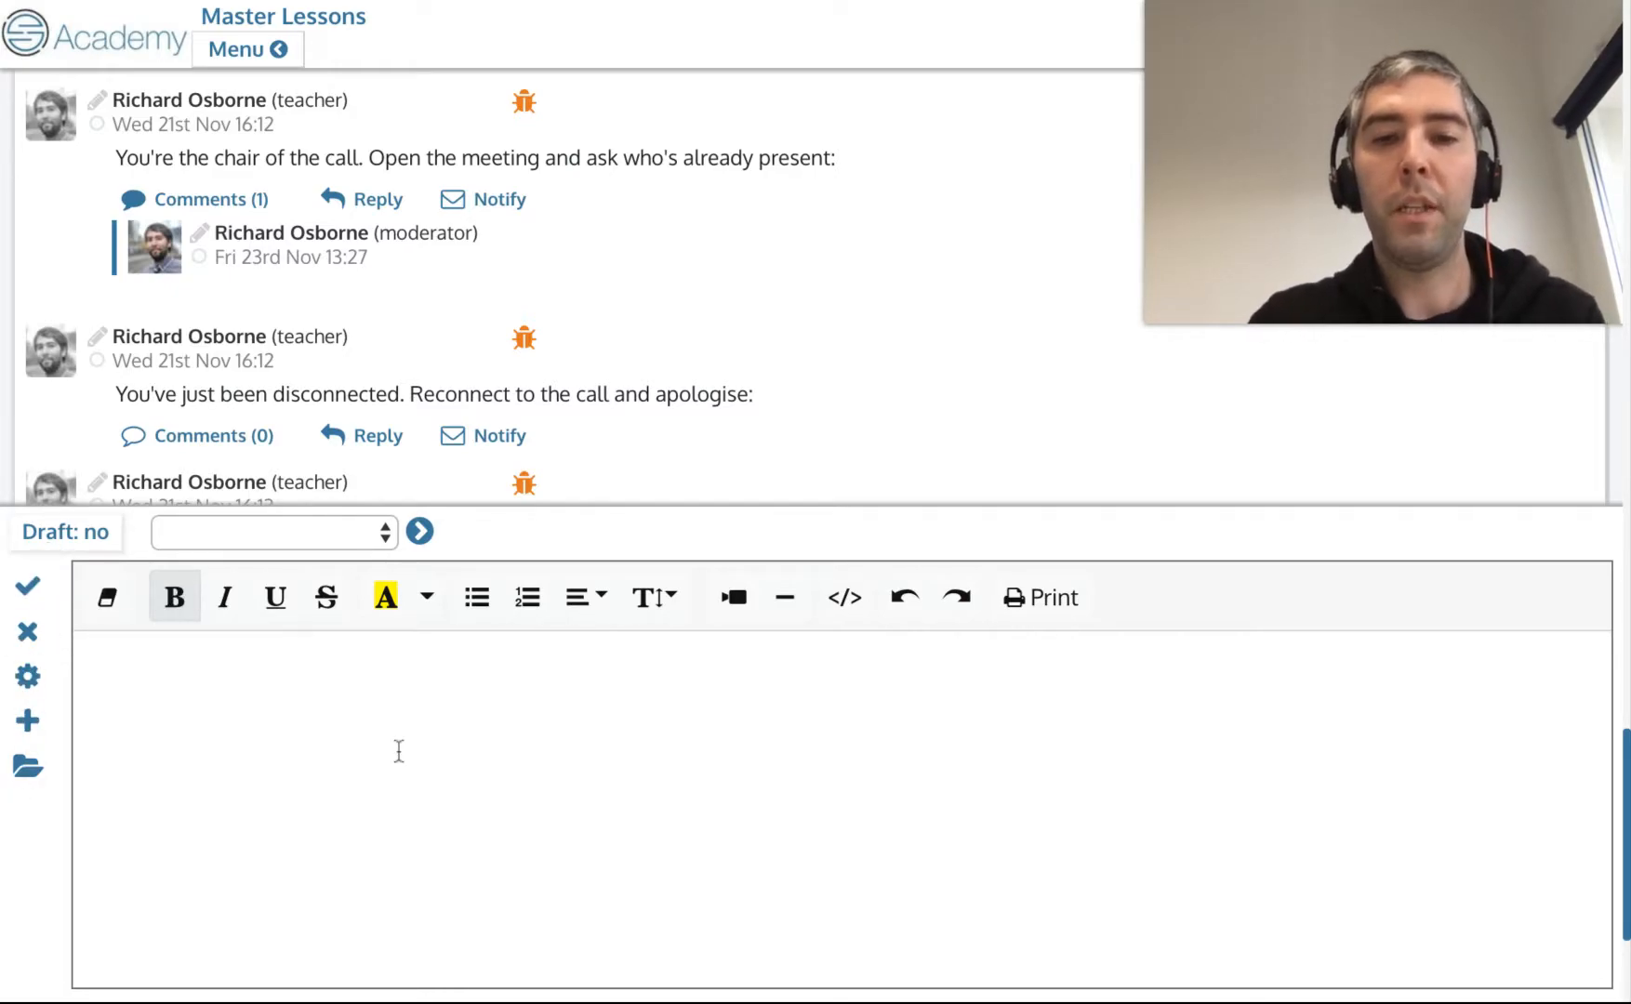
pyautogui.write('Test')
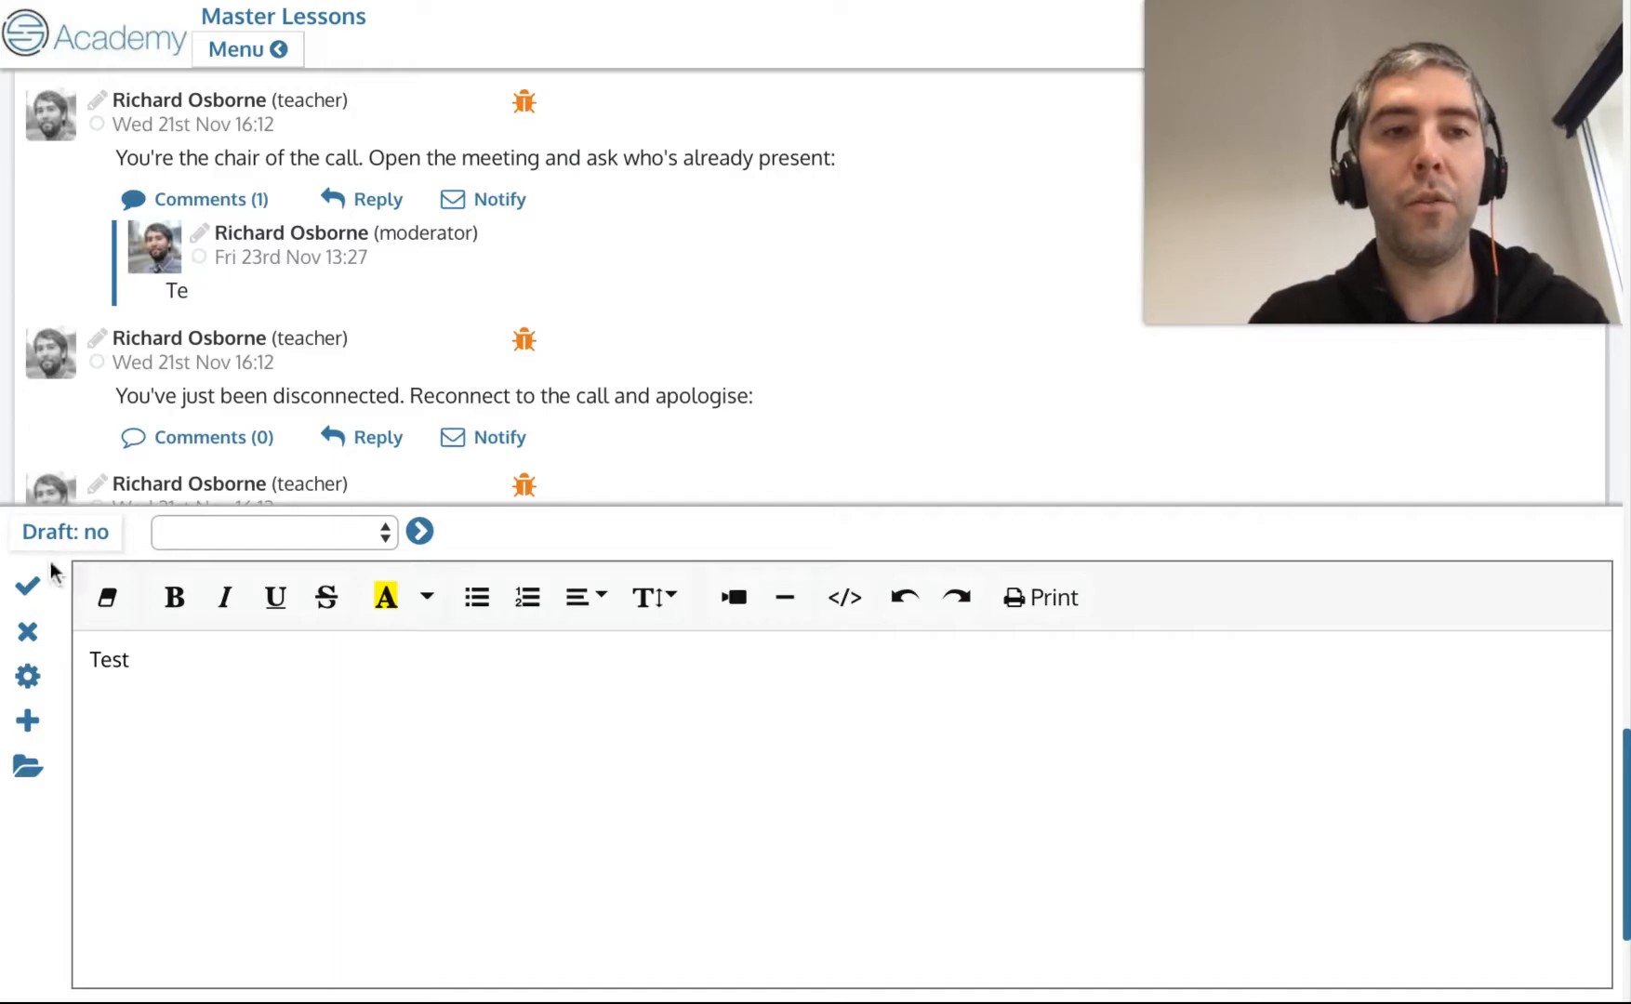
pyautogui.click(27, 585)
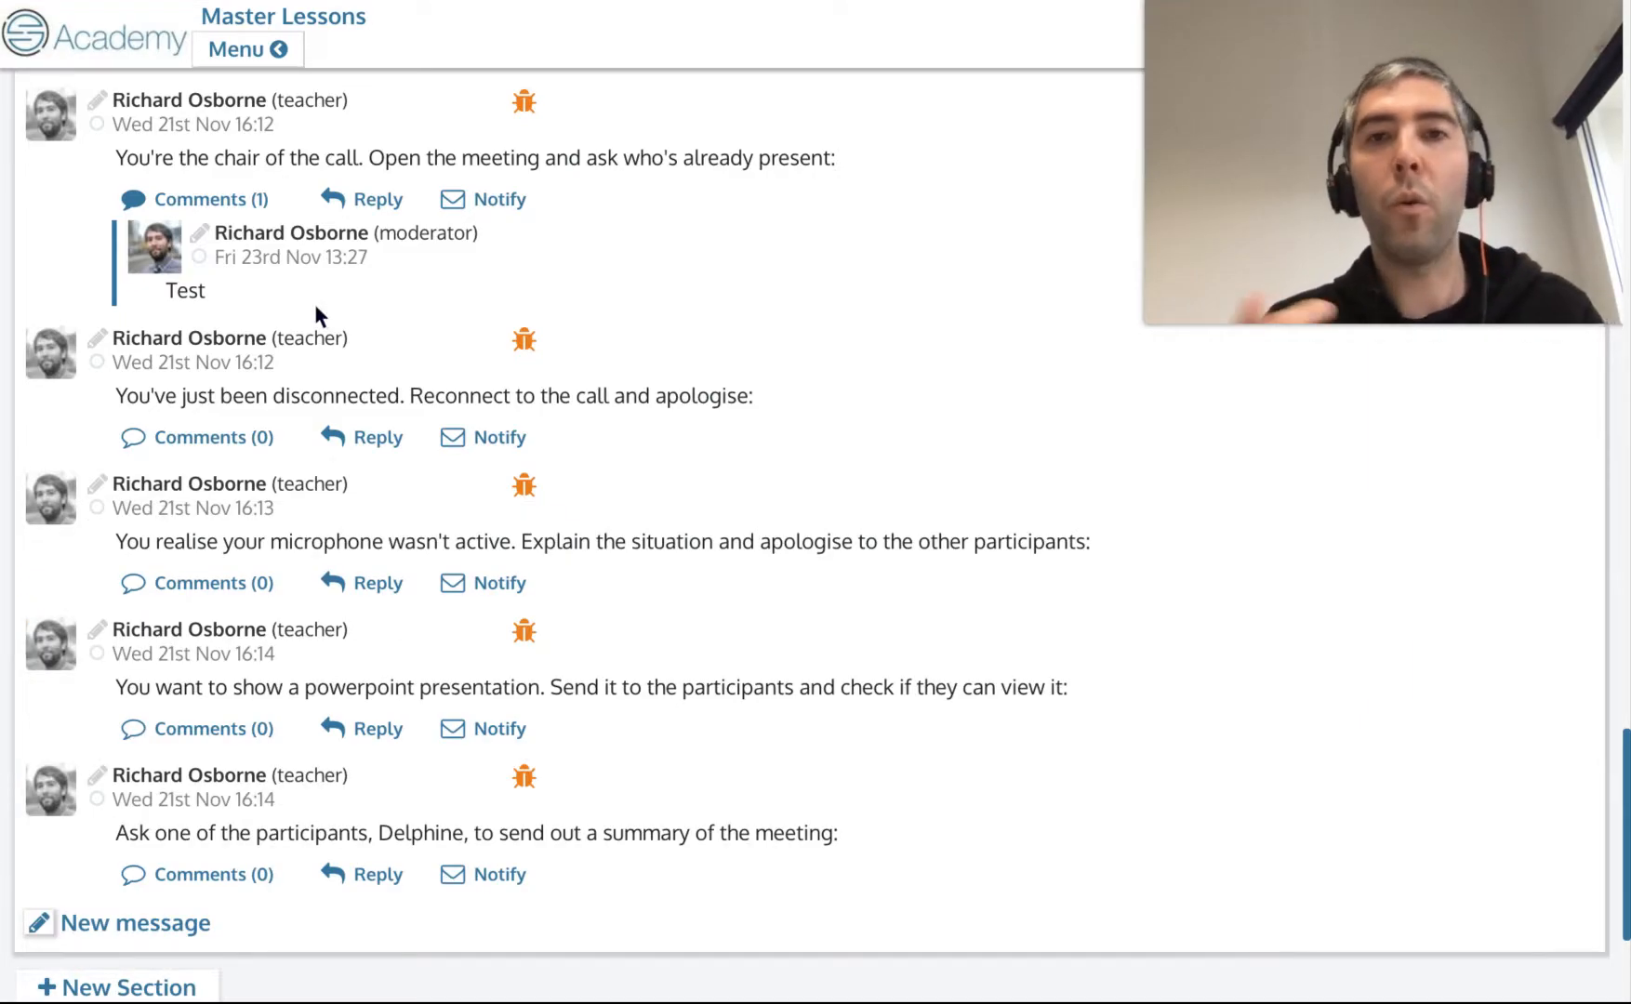
# Collapse and re-expand the comments under the chair-of-the-call message.
pyautogui.scroll(2, 315, 312)
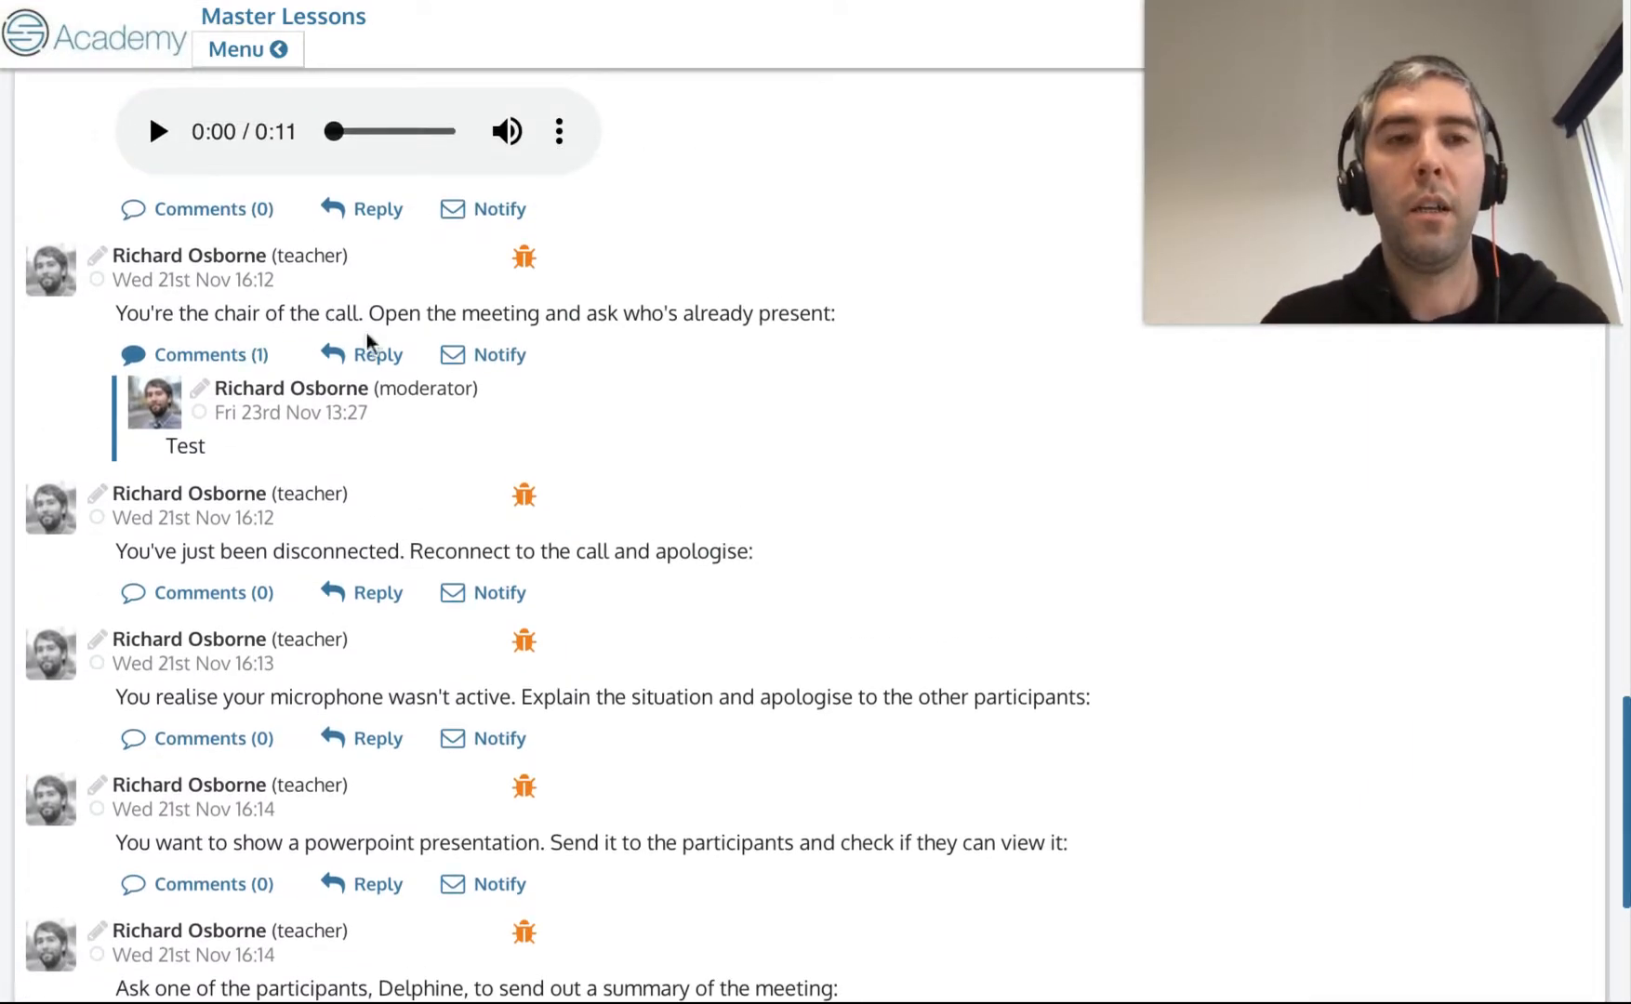
pyautogui.scroll(2, 497, 339)
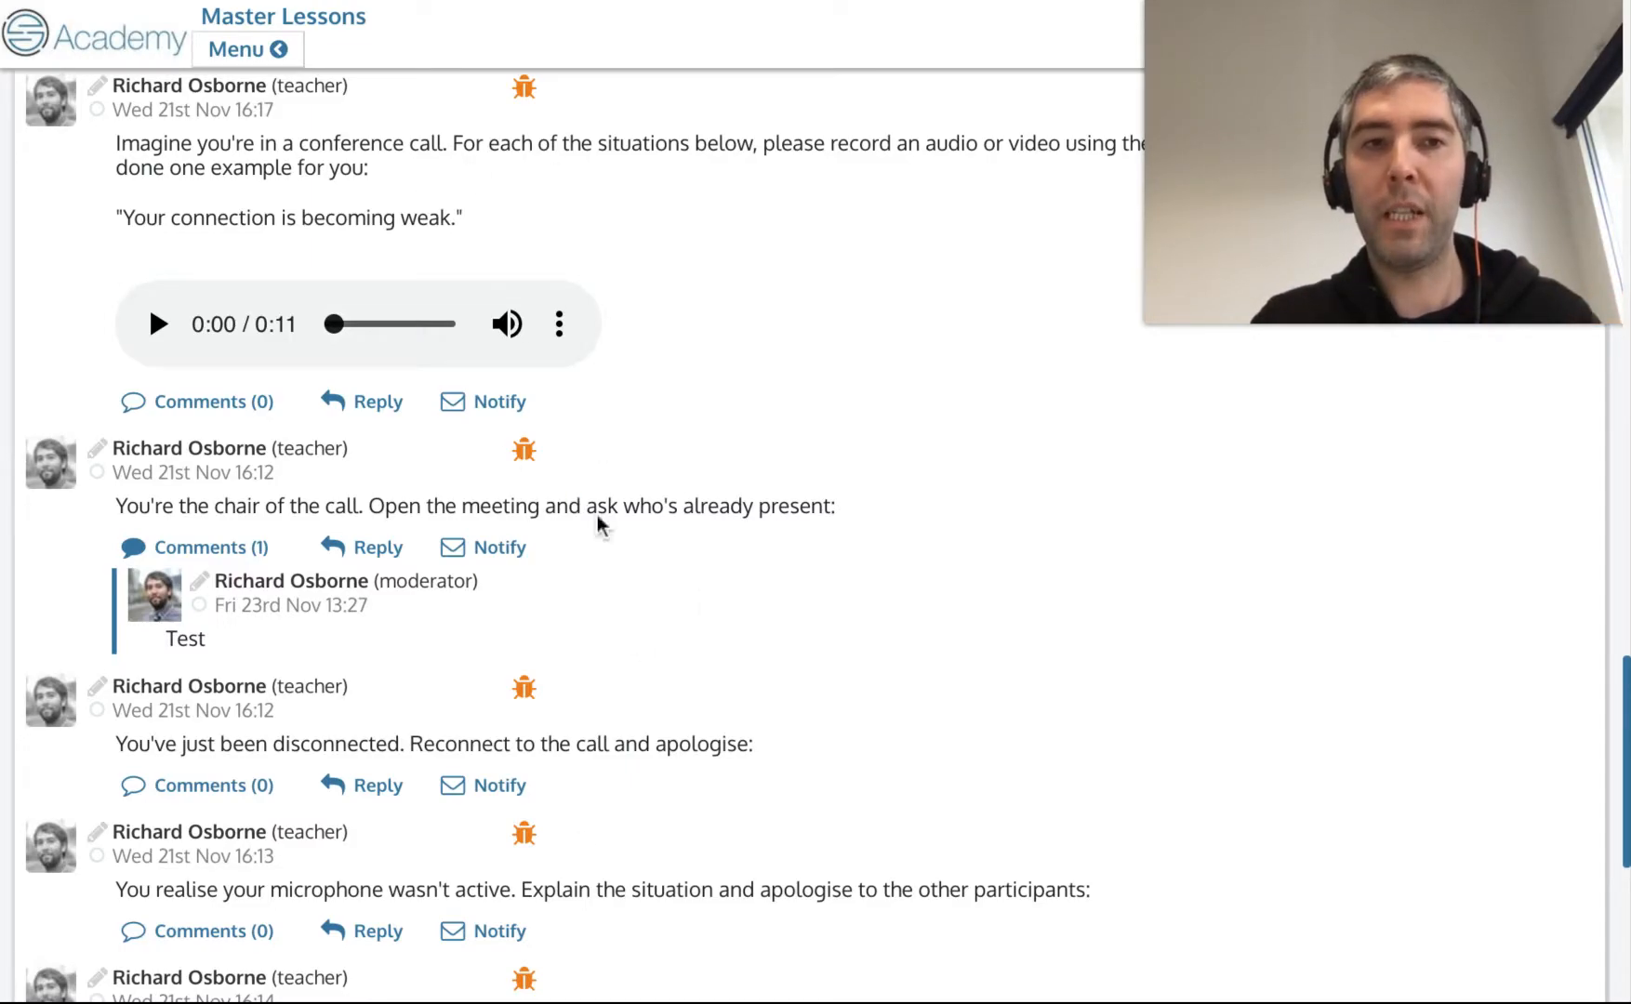
pyautogui.scroll(2, 500, 558)
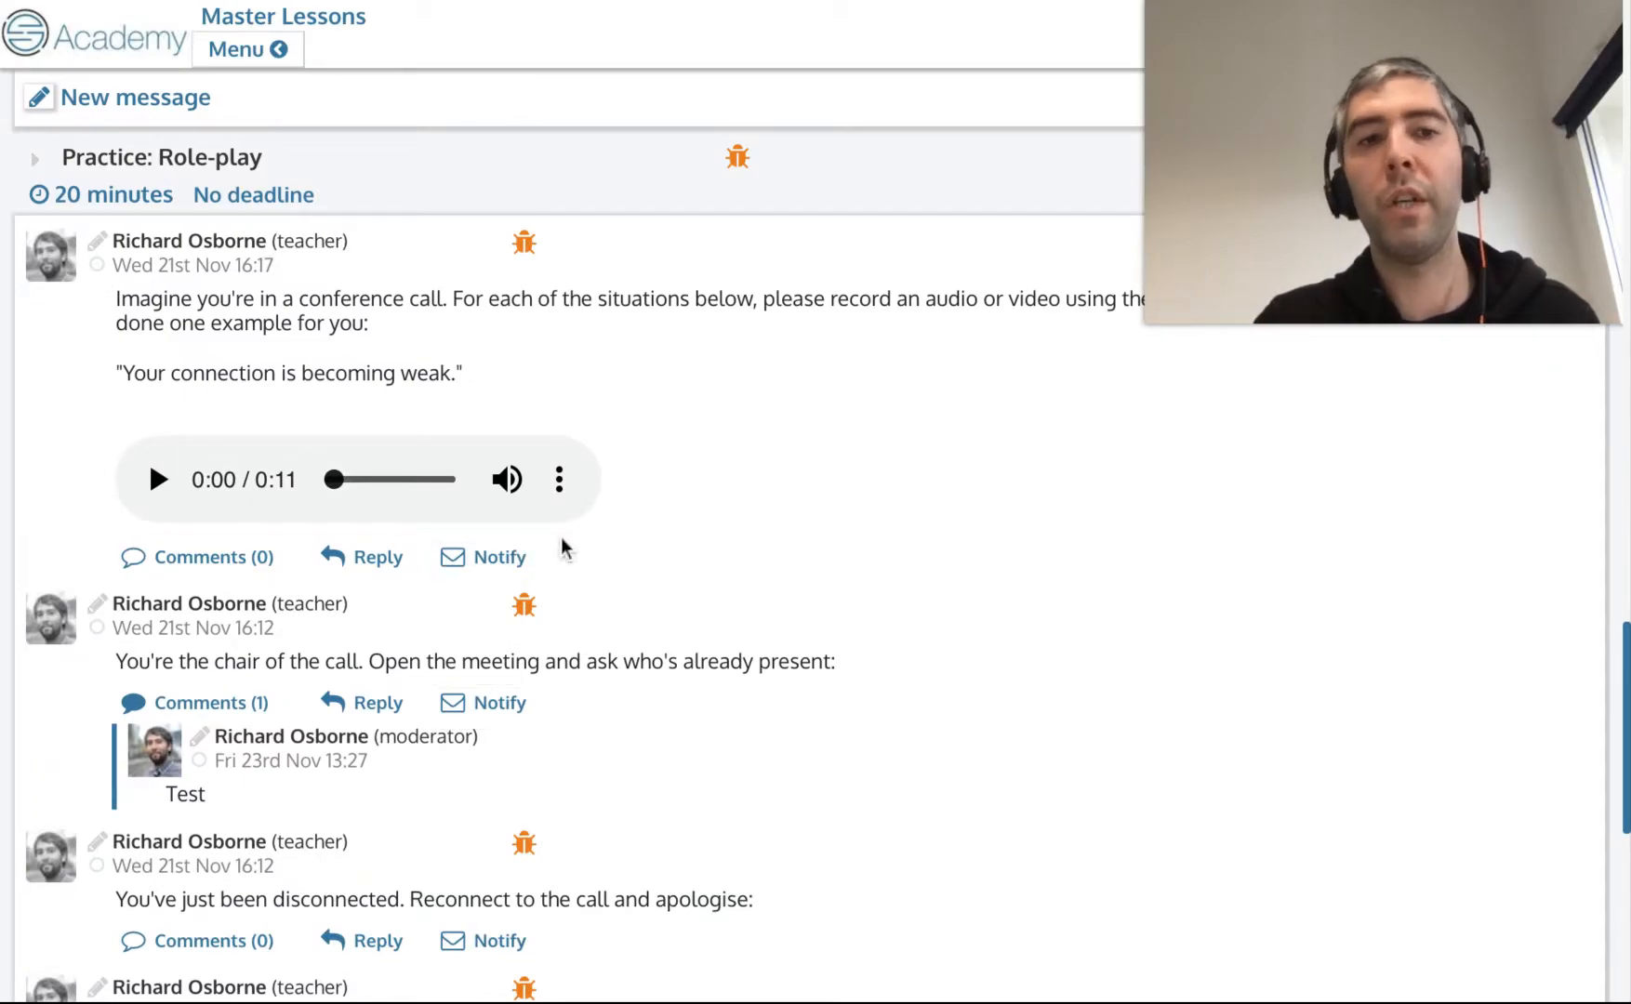
pyautogui.scroll(-2, 564, 548)
pyautogui.scroll(-3, 349, 512)
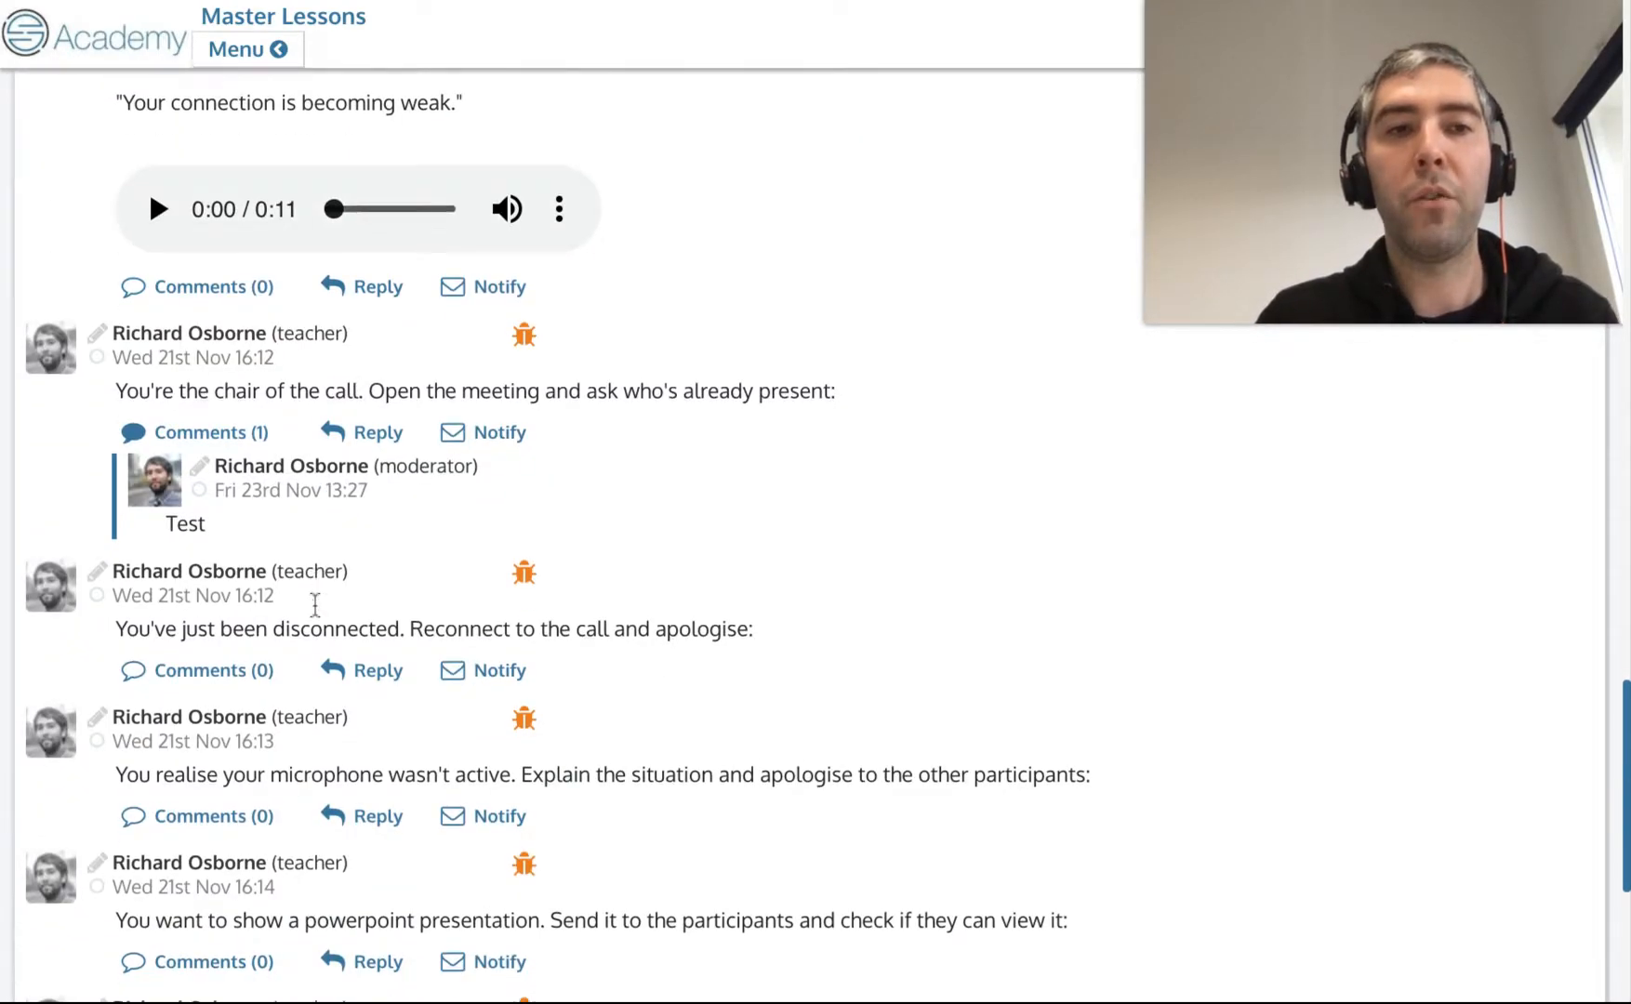
pyautogui.scroll(2, 215, 335)
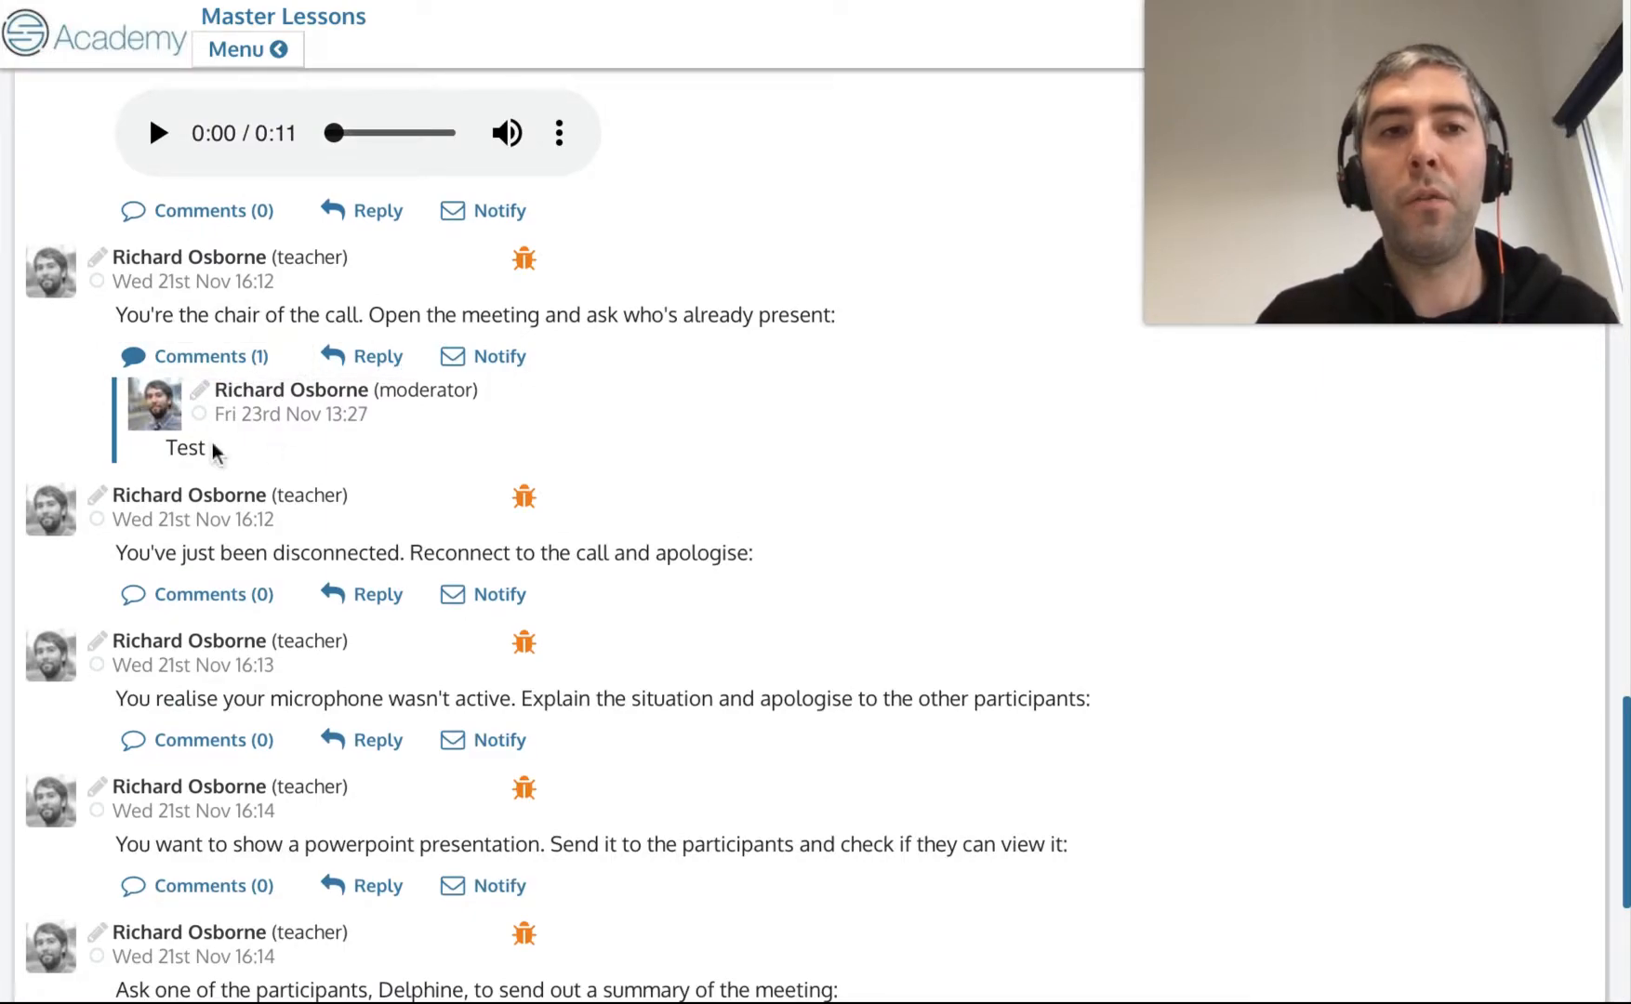
pyautogui.scroll(1, 255, 421)
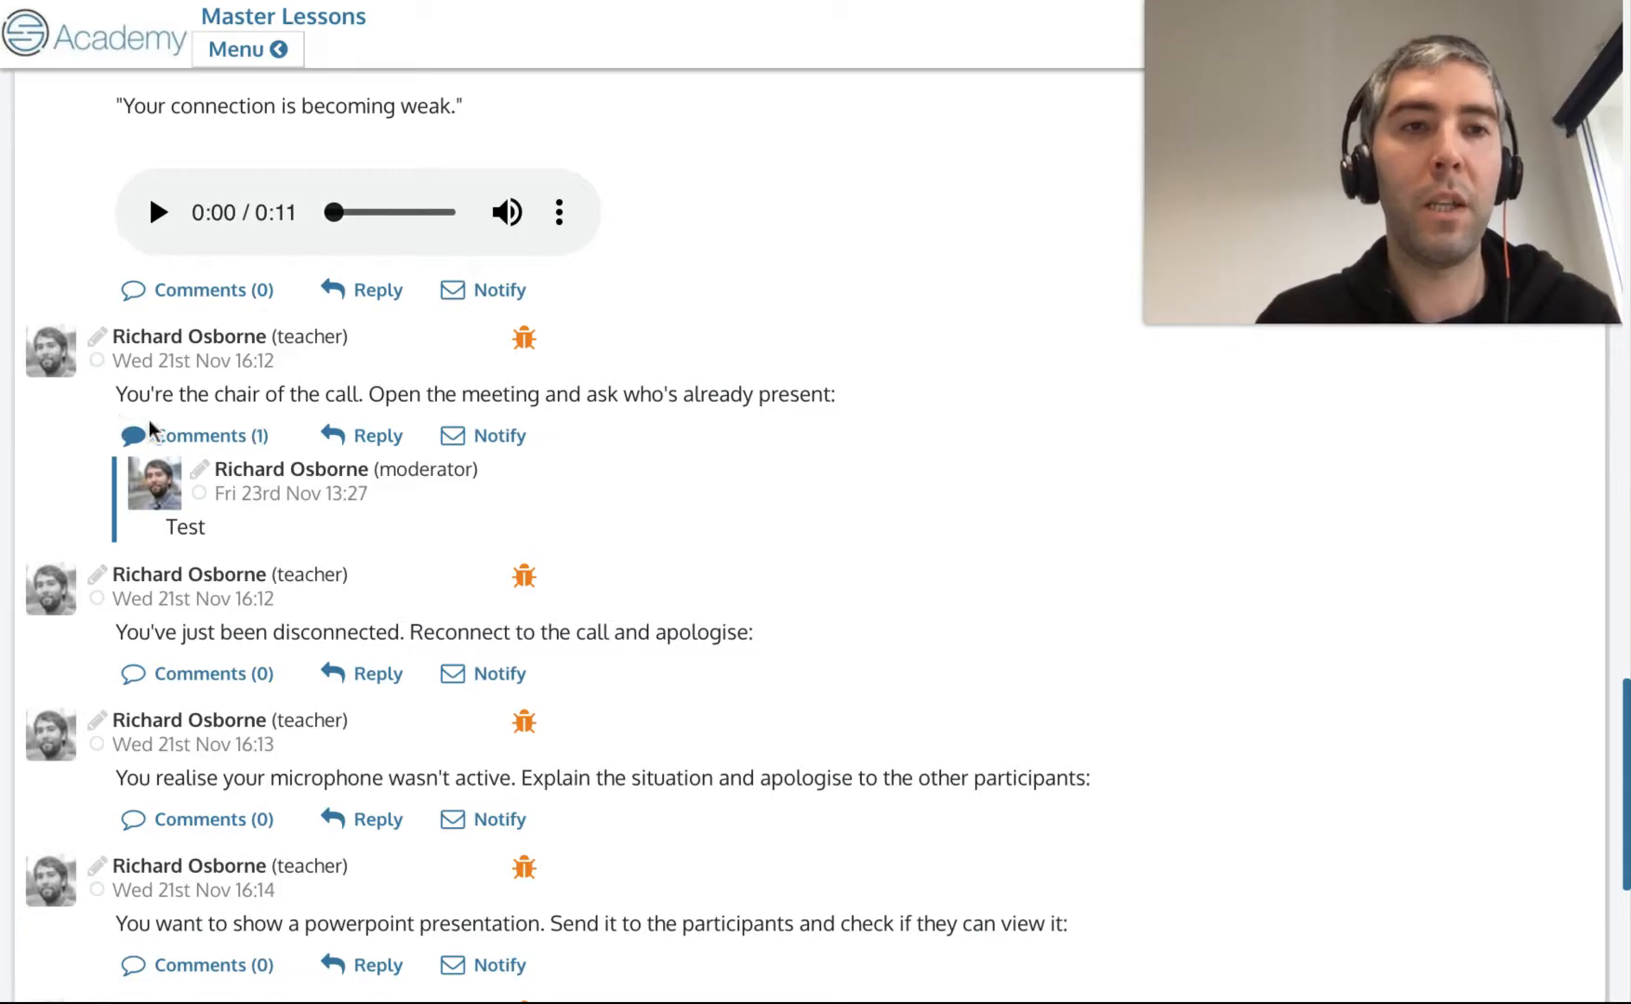
pyautogui.click(237, 441)
pyautogui.scroll(1, 325, 651)
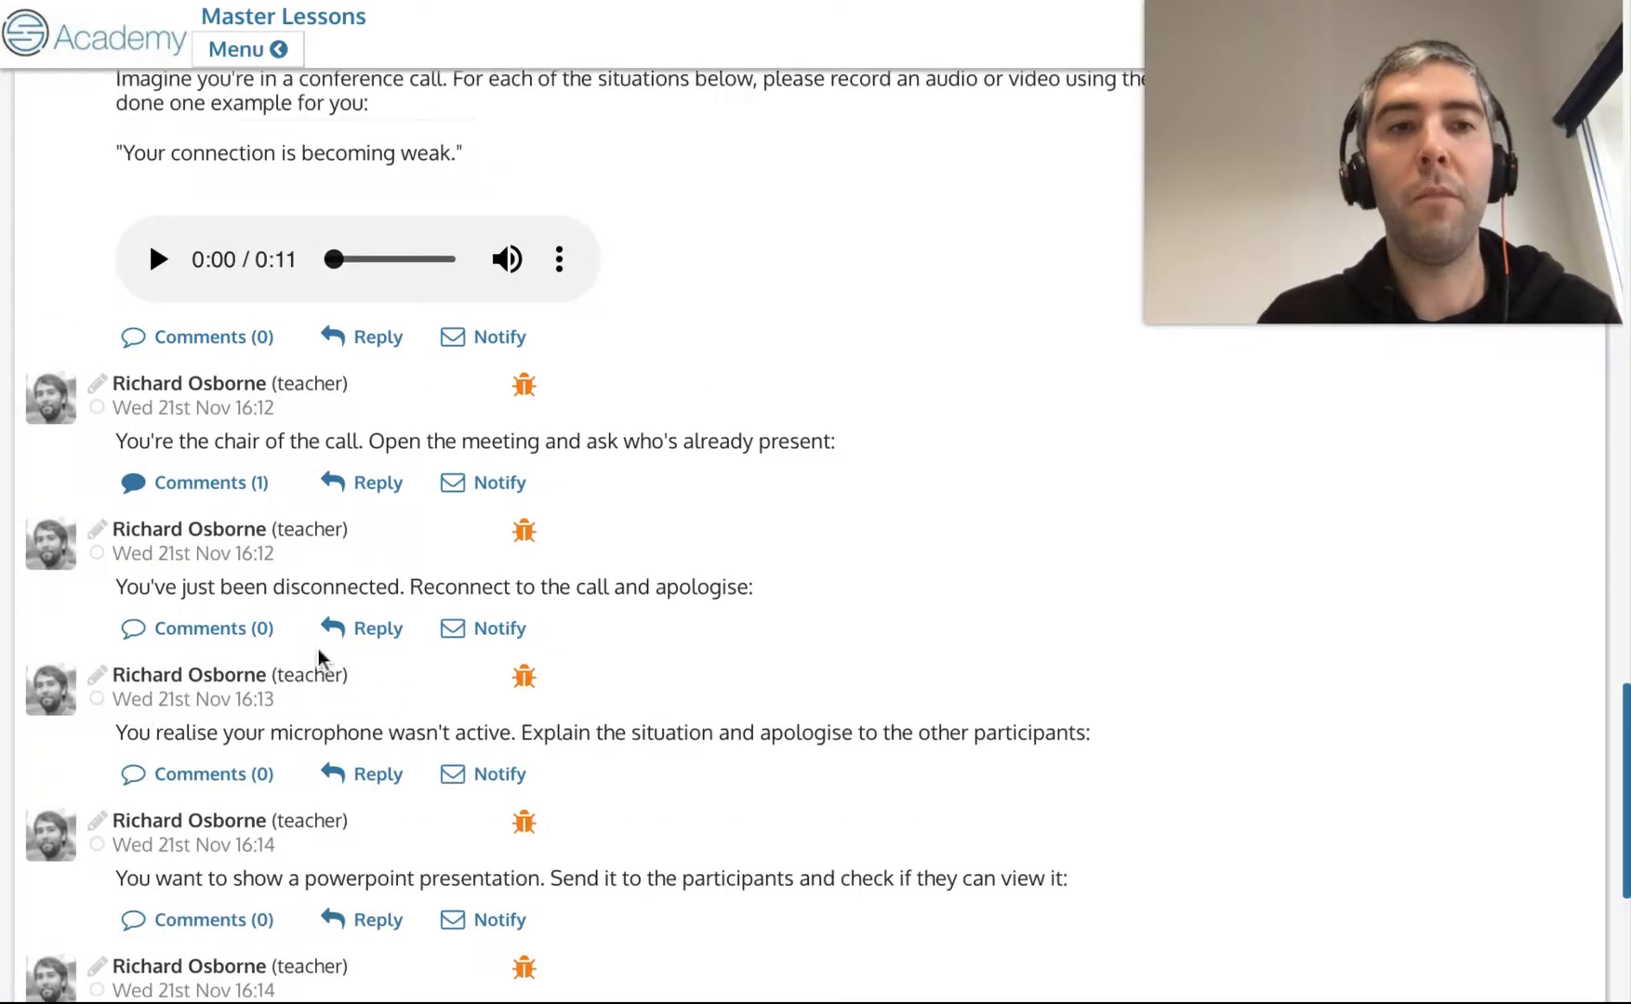
pyautogui.scroll(1, 279, 632)
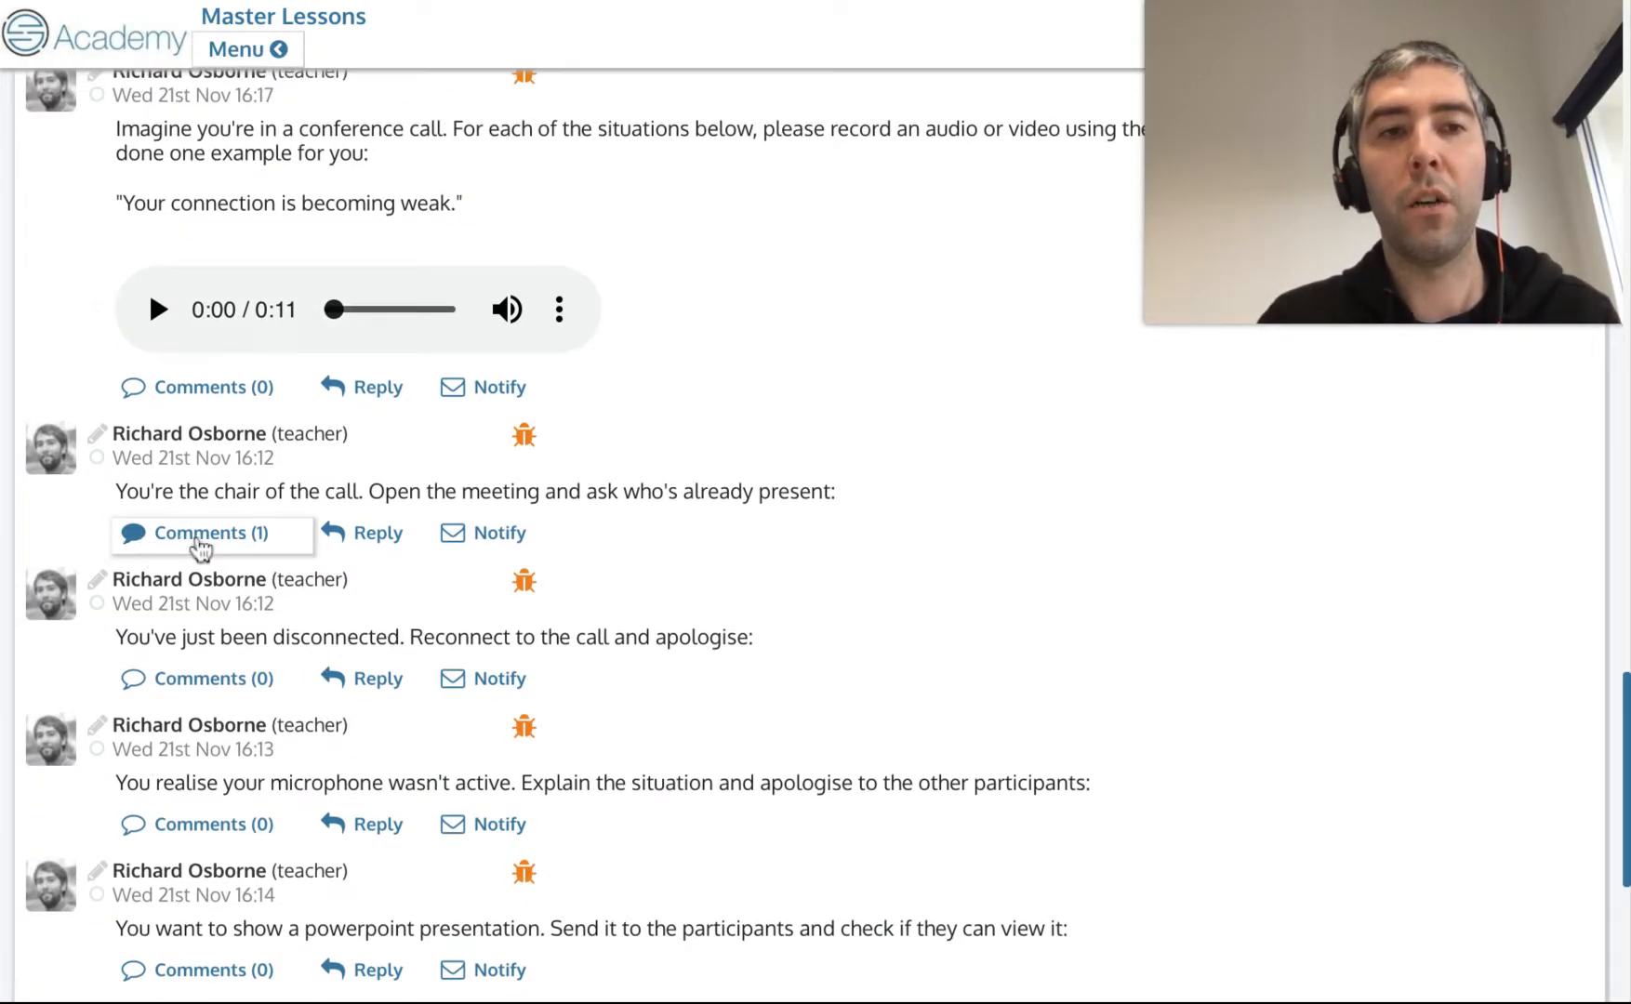
pyautogui.click(200, 554)
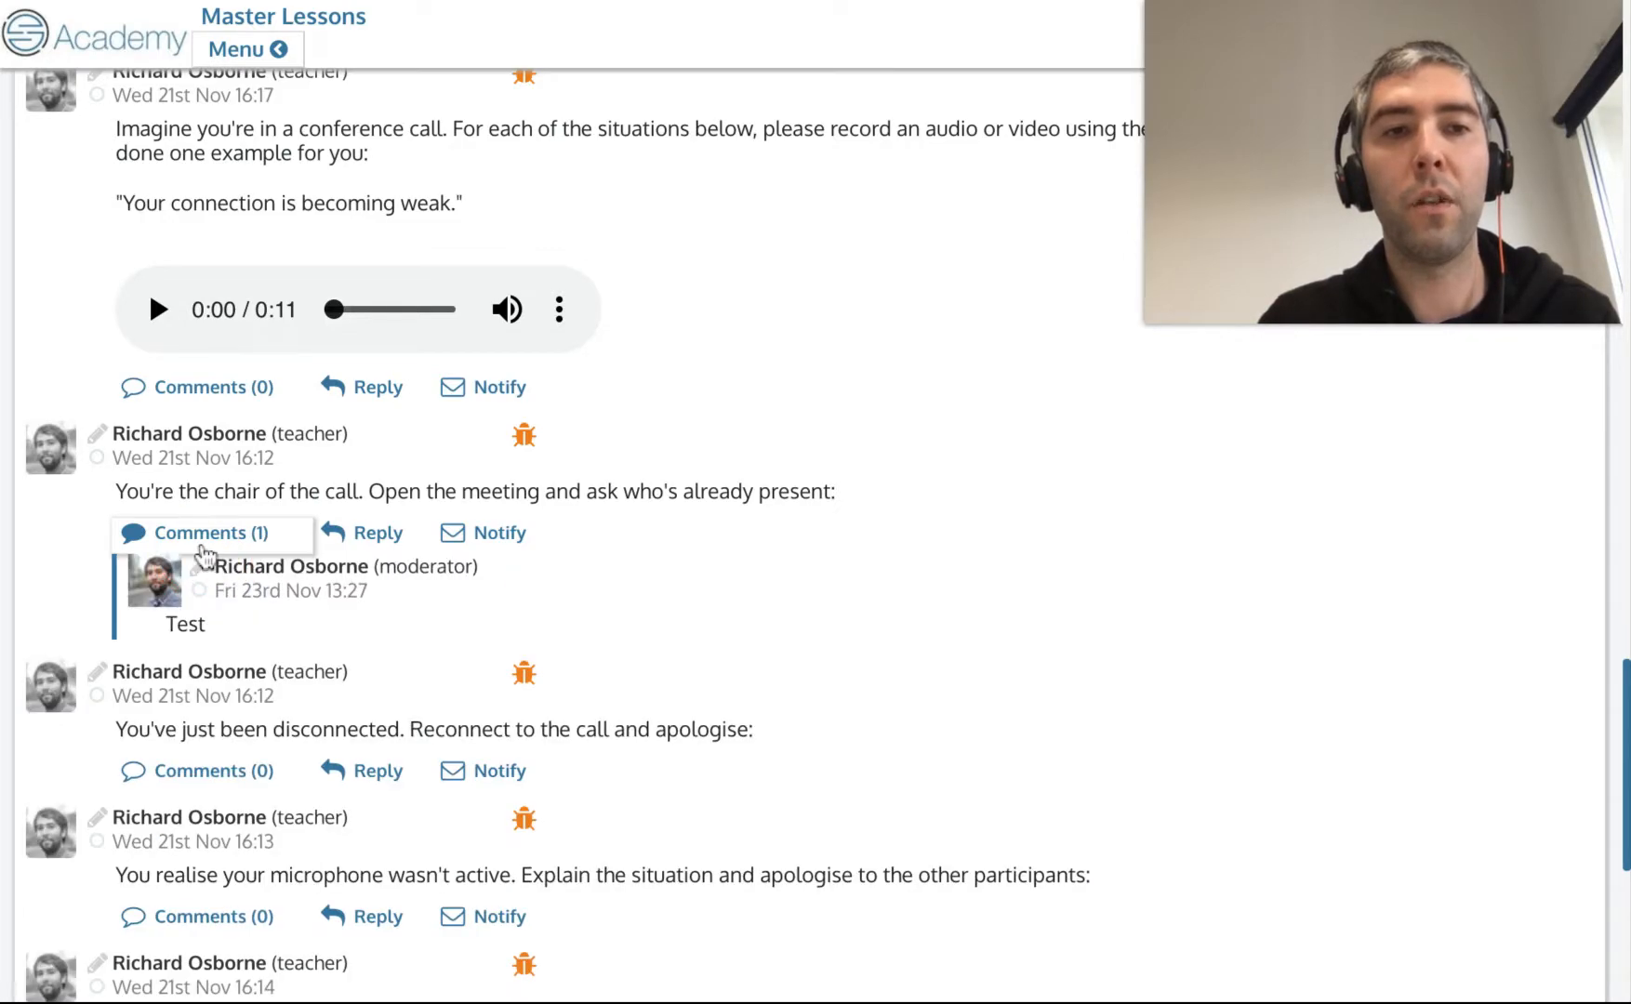
pyautogui.scroll(-1, 354, 633)
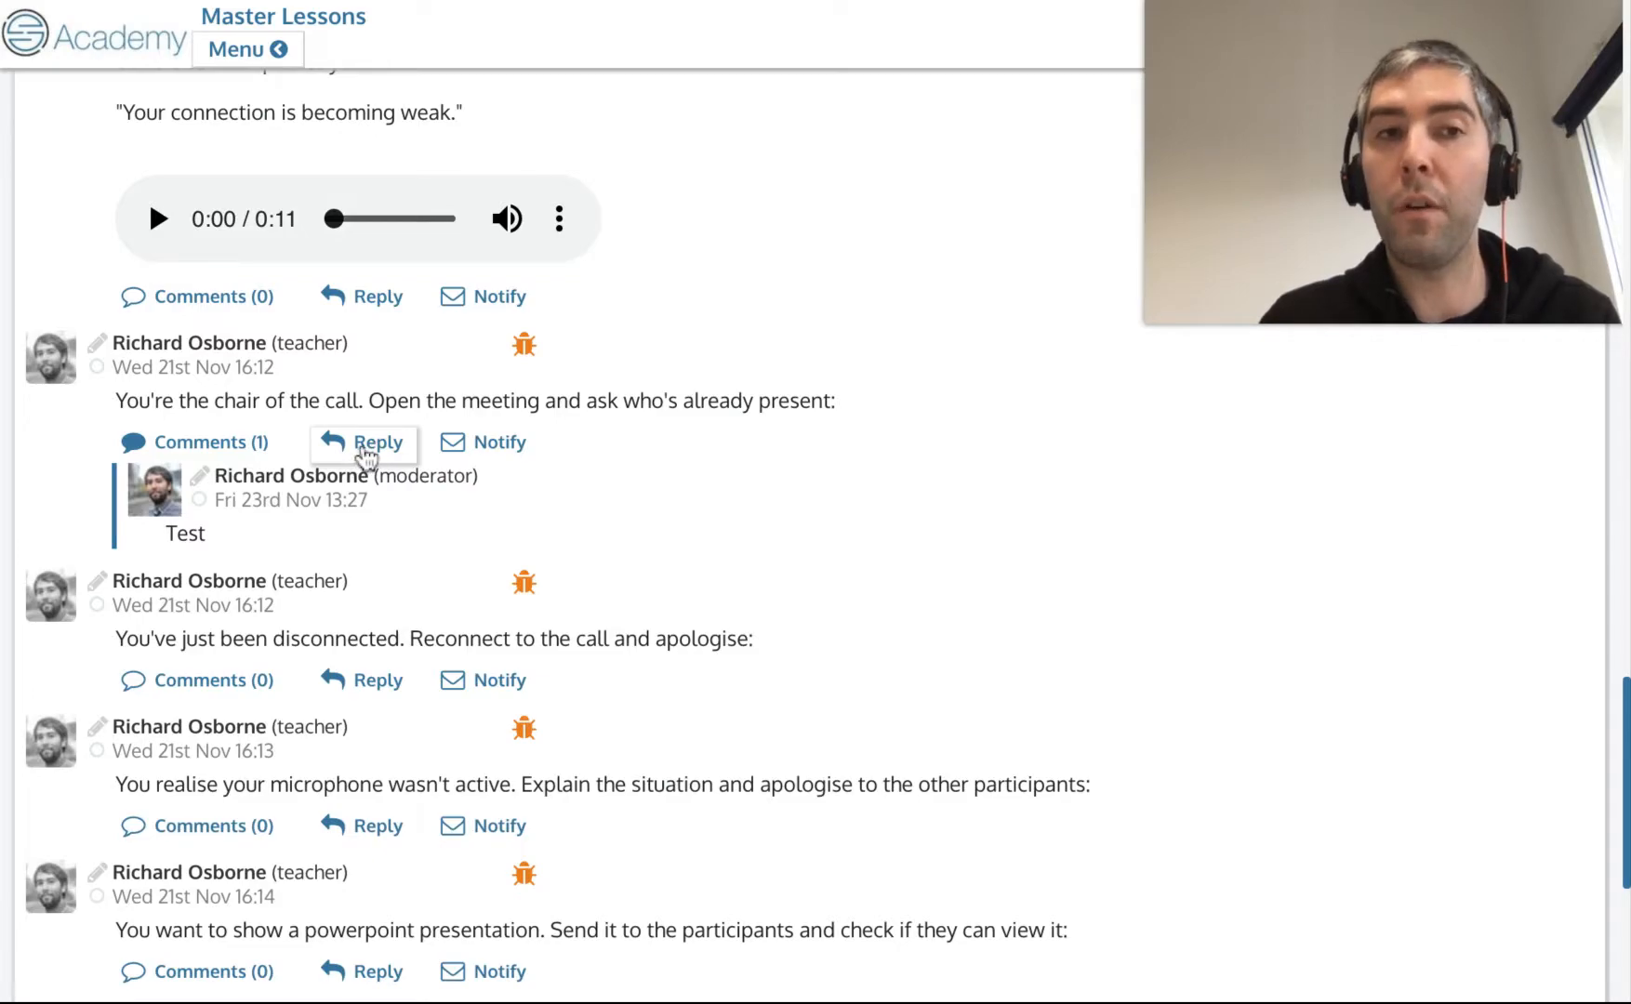
pyautogui.click(366, 448)
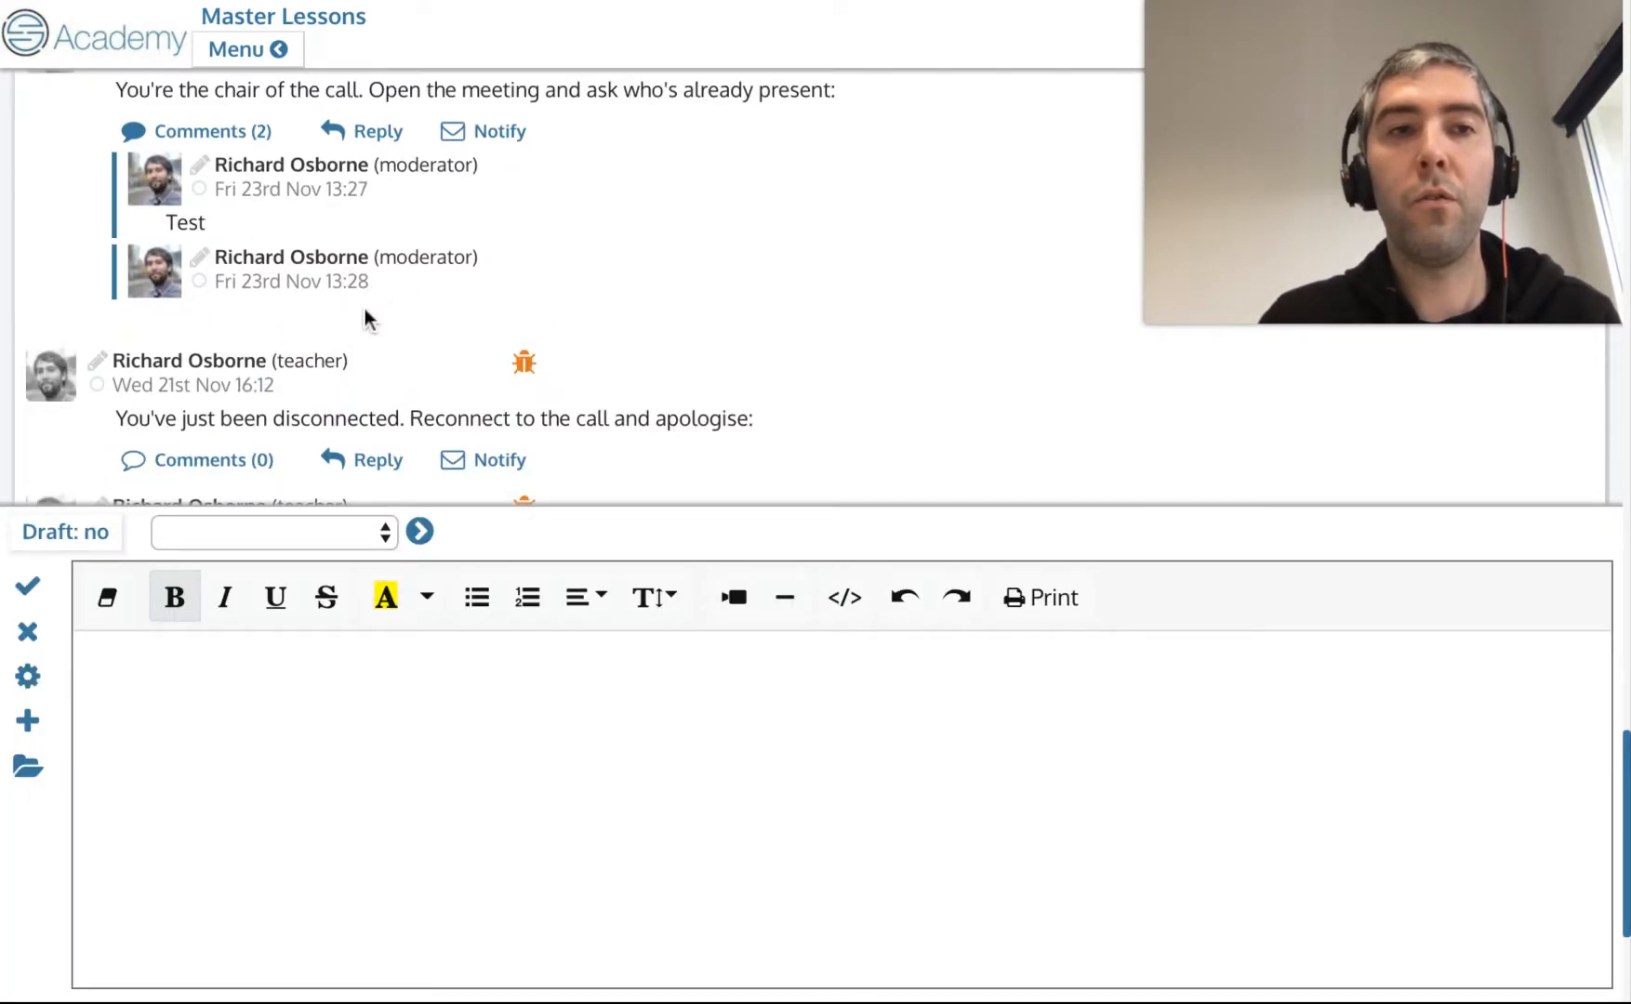
pyautogui.scroll(2, 365, 316)
pyautogui.scroll(-1, 225, 401)
pyautogui.scroll(1, 247, 363)
pyautogui.scroll(-1, 243, 362)
pyautogui.click(204, 274)
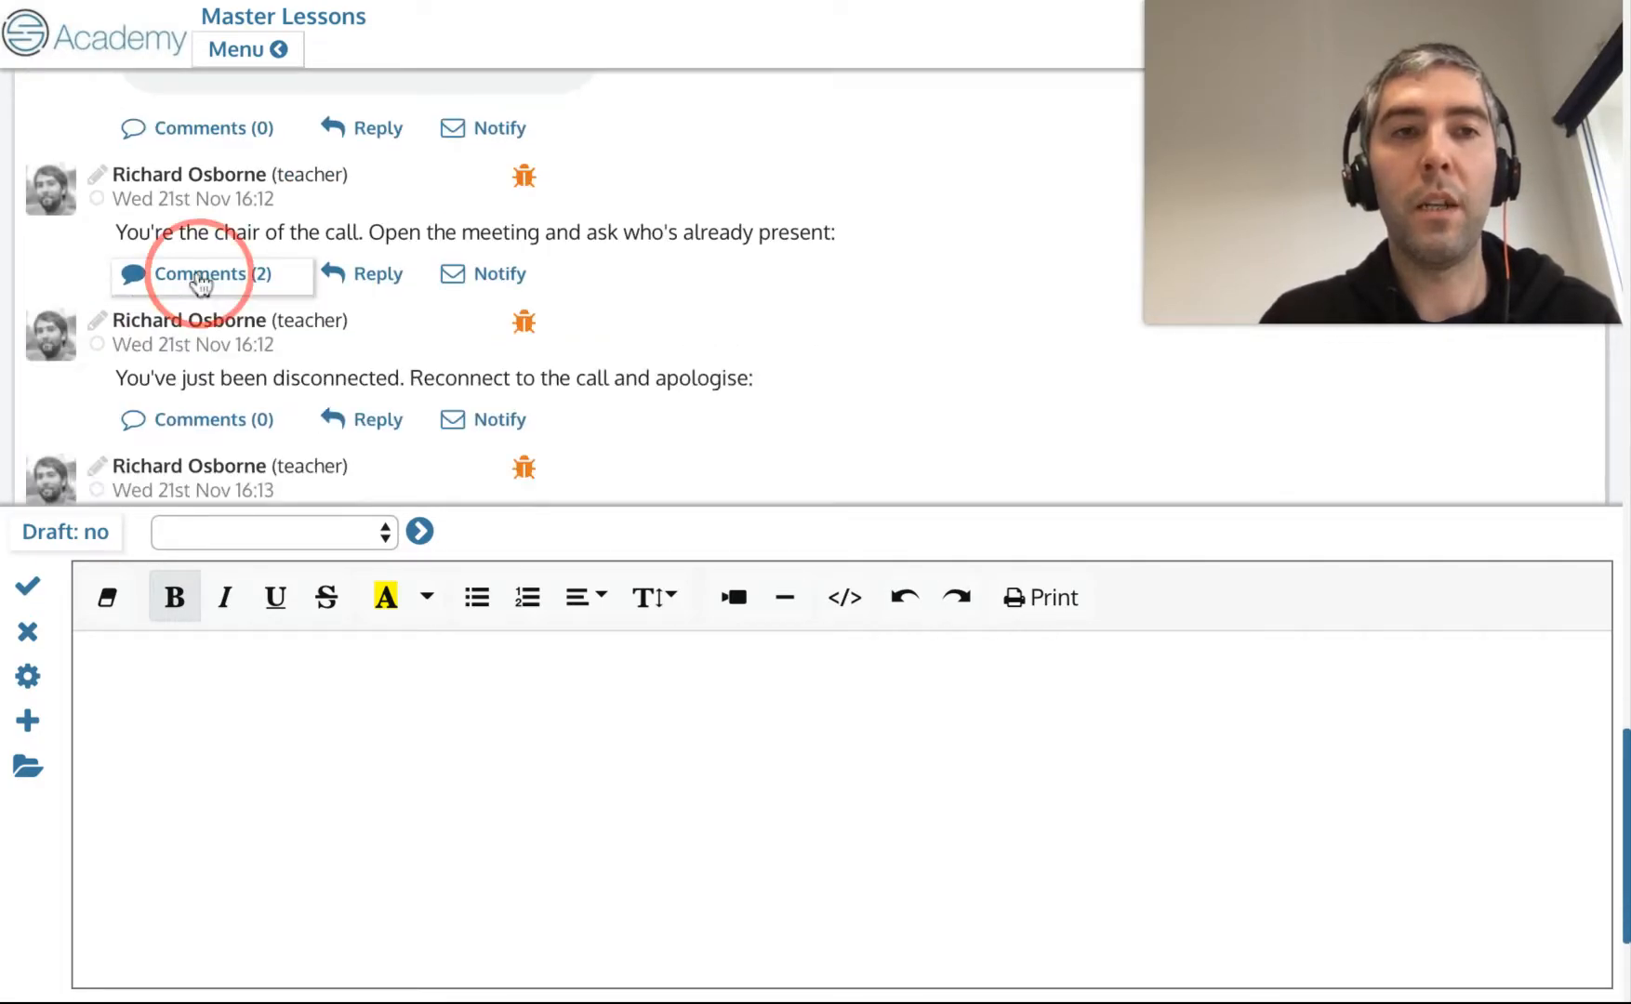
pyautogui.click(27, 630)
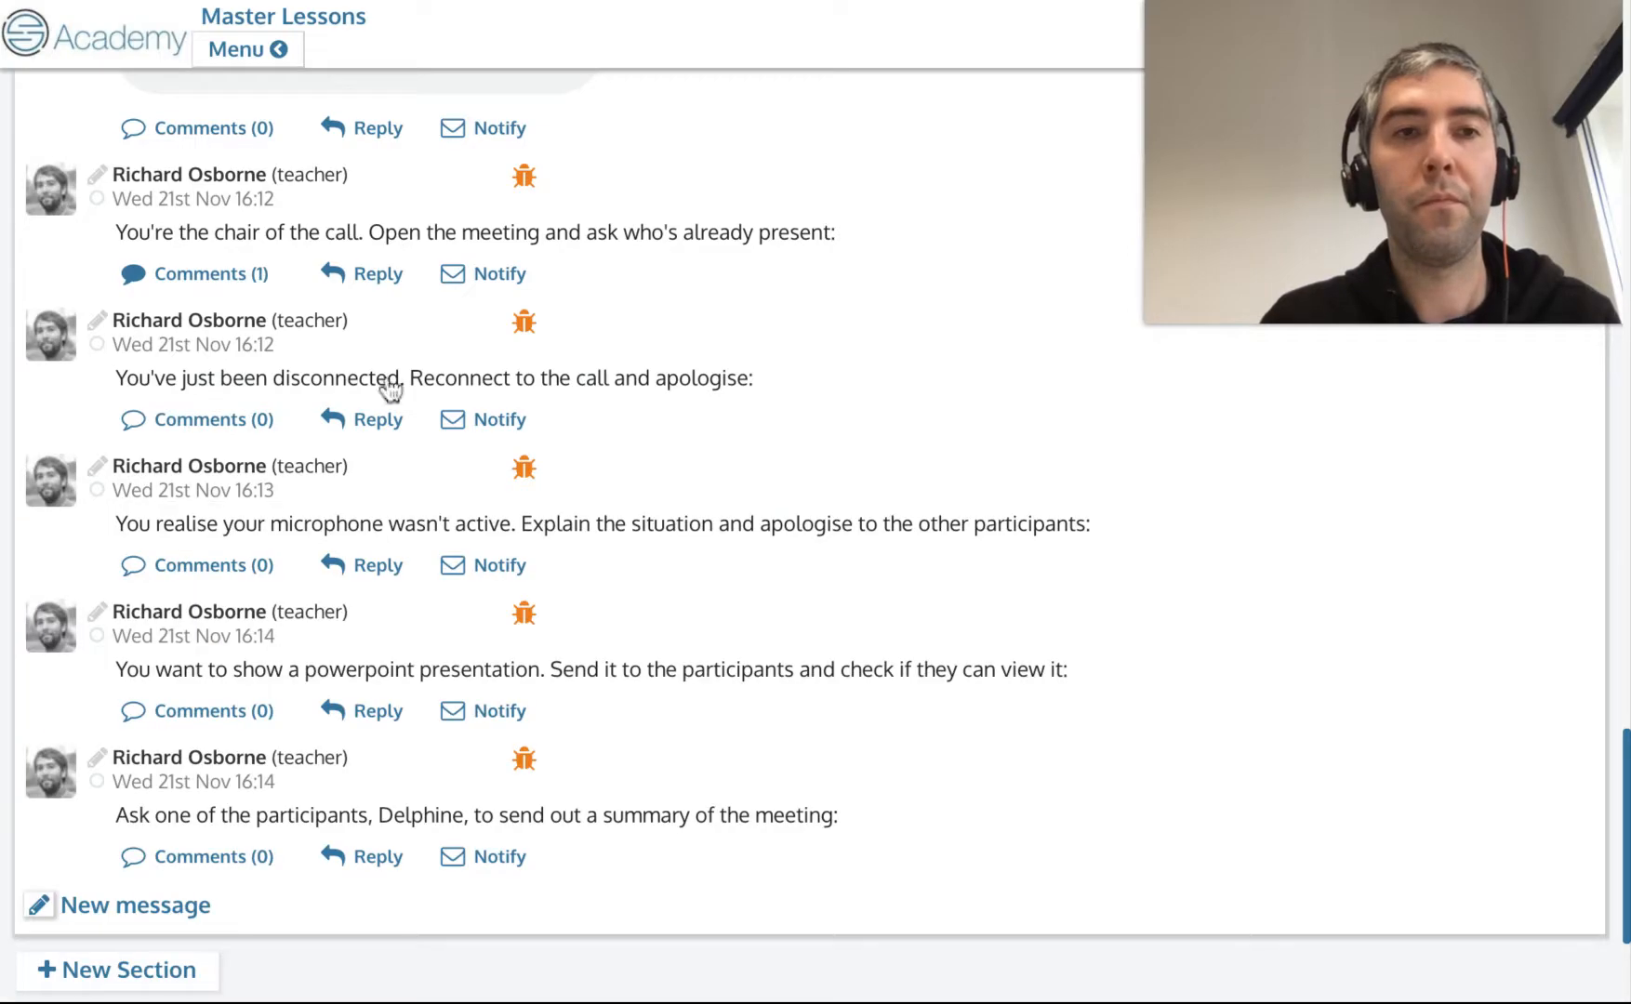
pyautogui.scroll(3, 512, 321)
pyautogui.scroll(-5, 397, 539)
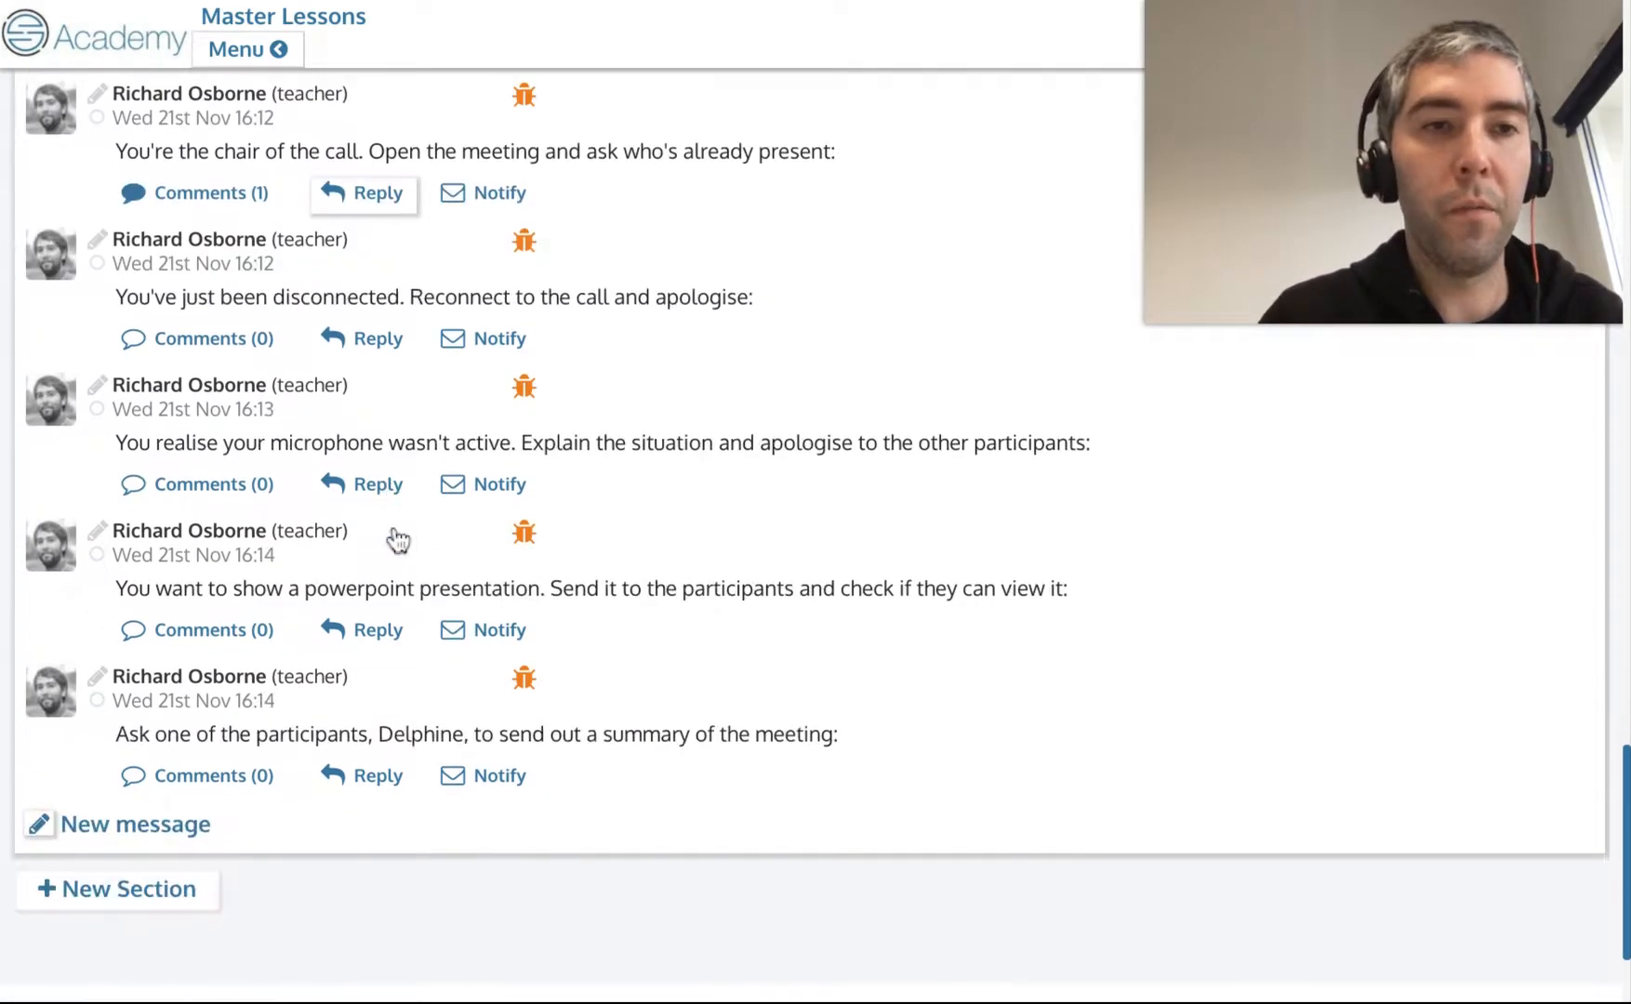
# Add a new section at the end of the Conference Calls lesson.
pyautogui.scroll(6, 383, 595)
pyautogui.scroll(4, 385, 598)
pyautogui.scroll(-10, 346, 466)
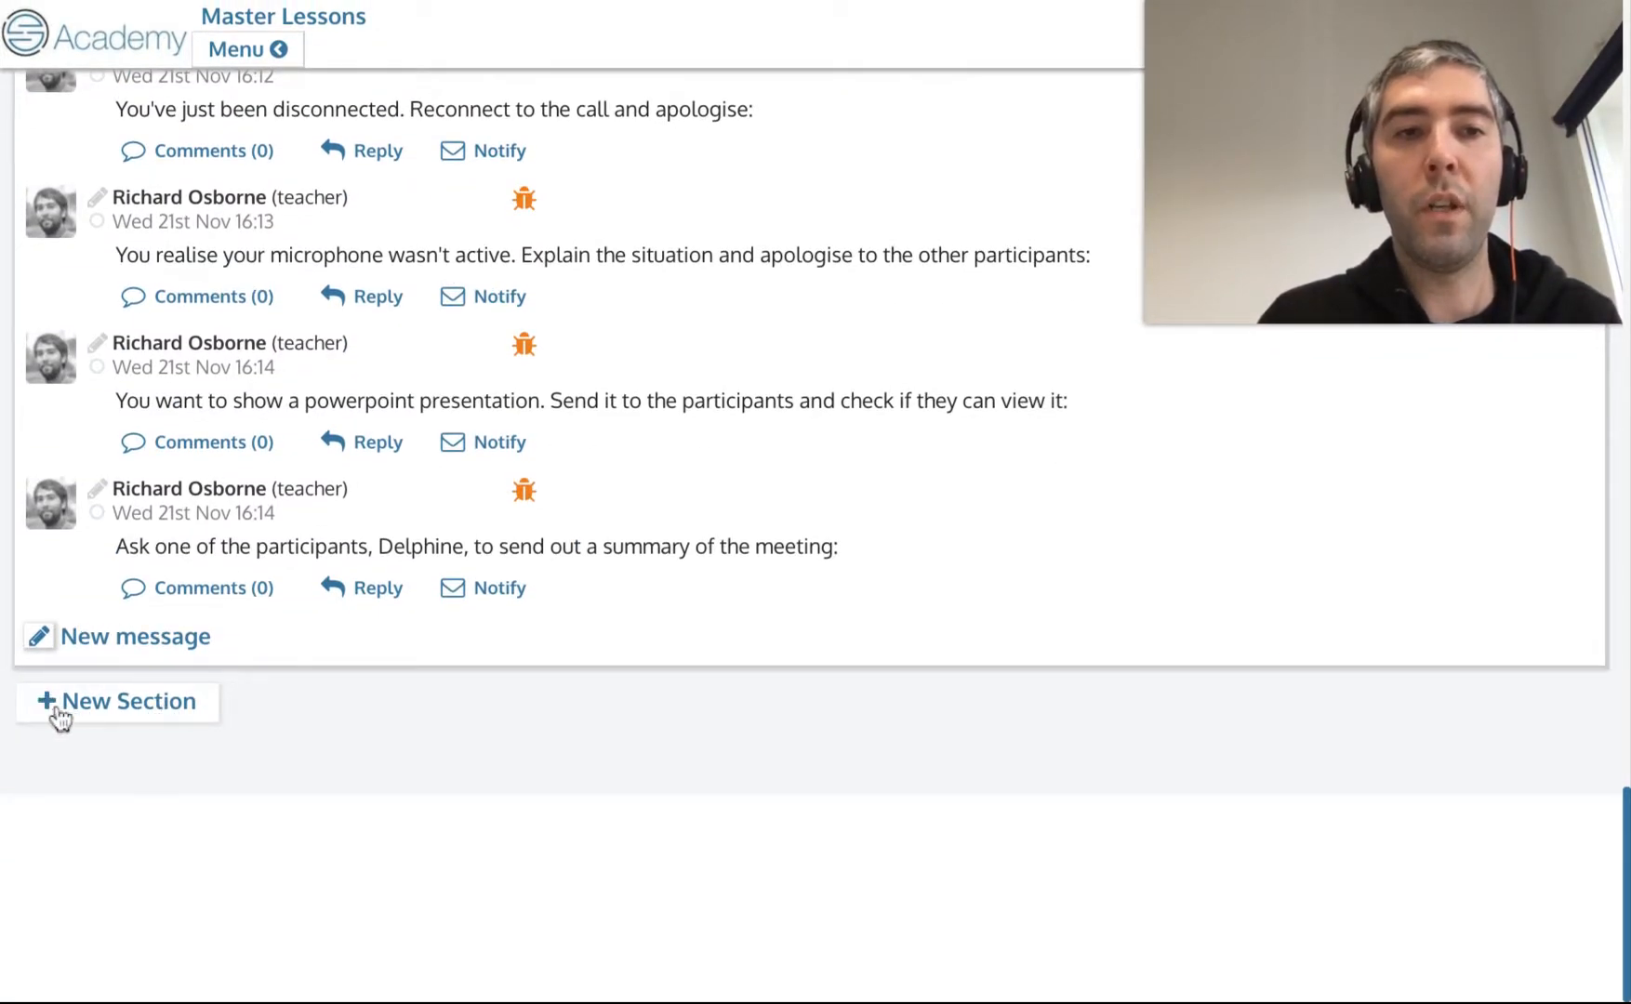
pyautogui.click(108, 716)
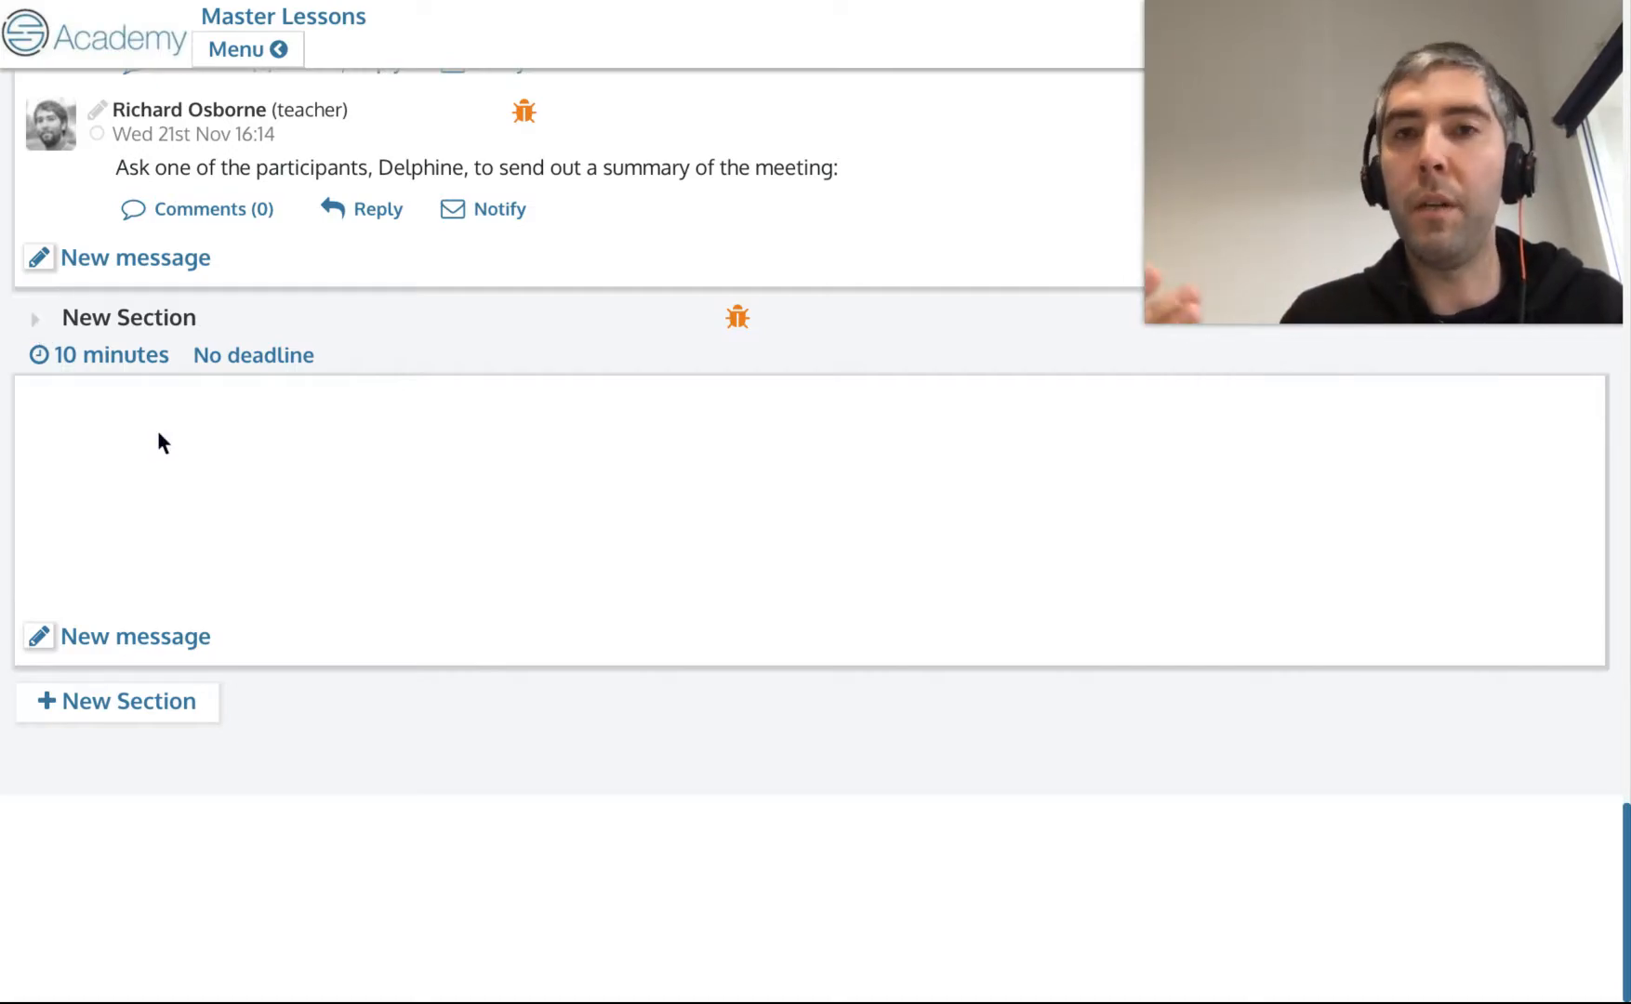
# Move the new section to just after the Listening: Introduction section of the Conference Calls lesson.
pyautogui.click(35, 323)
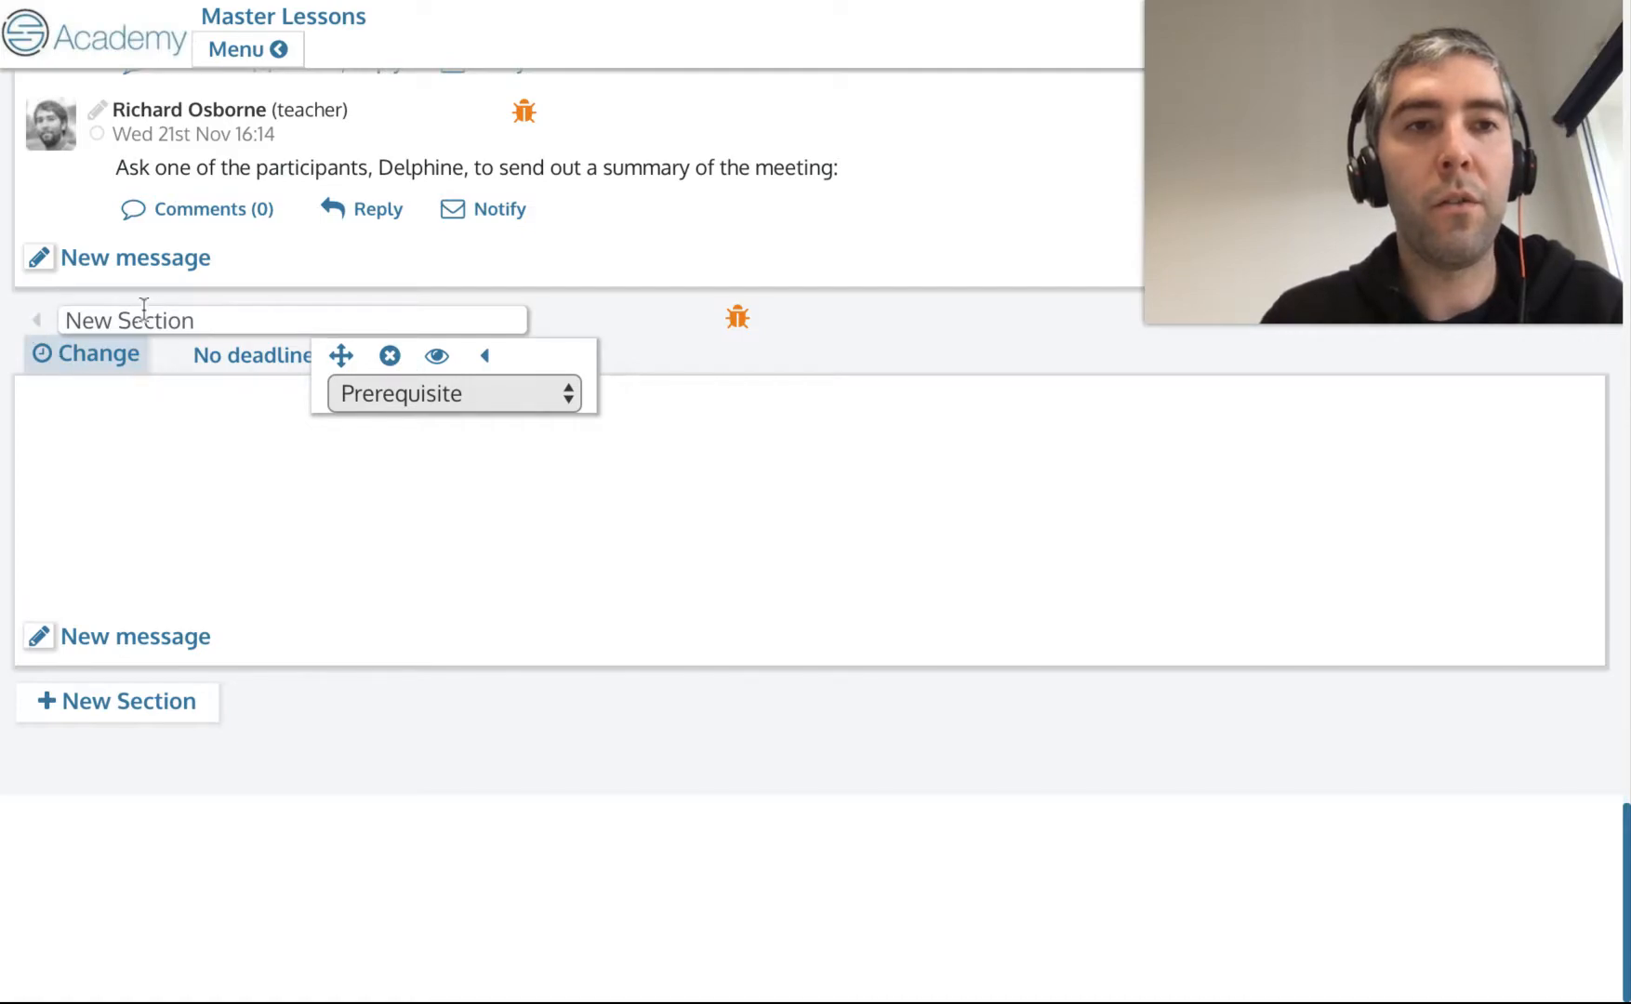
pyautogui.click(346, 364)
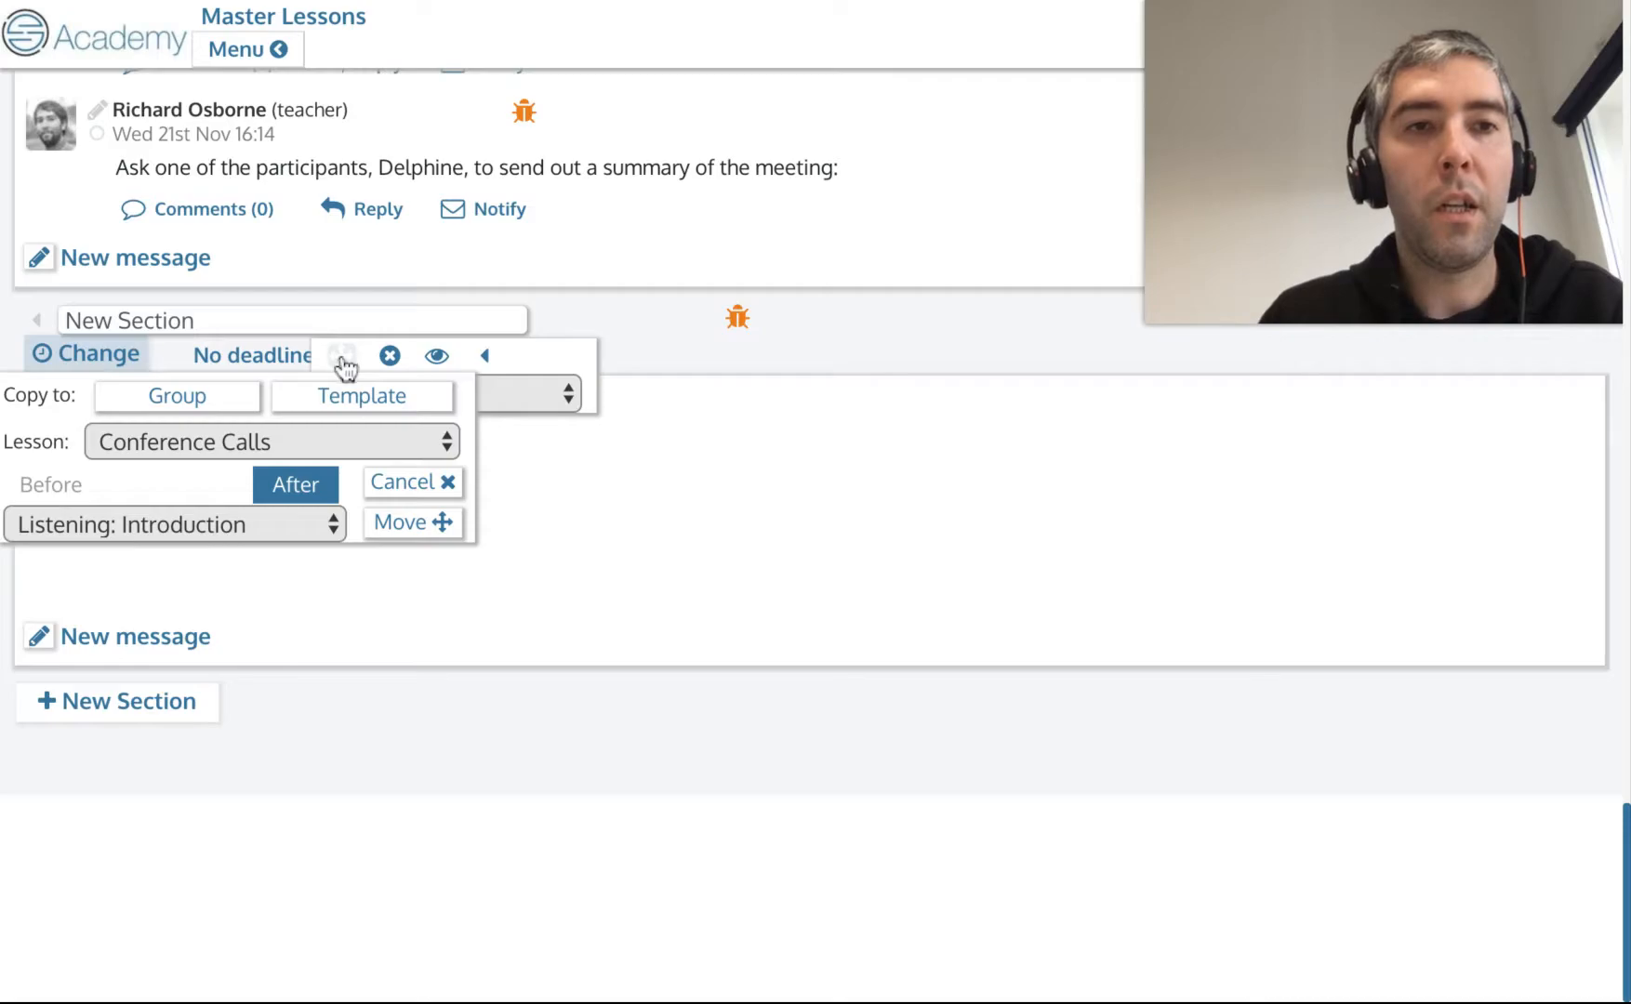
pyautogui.click(36, 323)
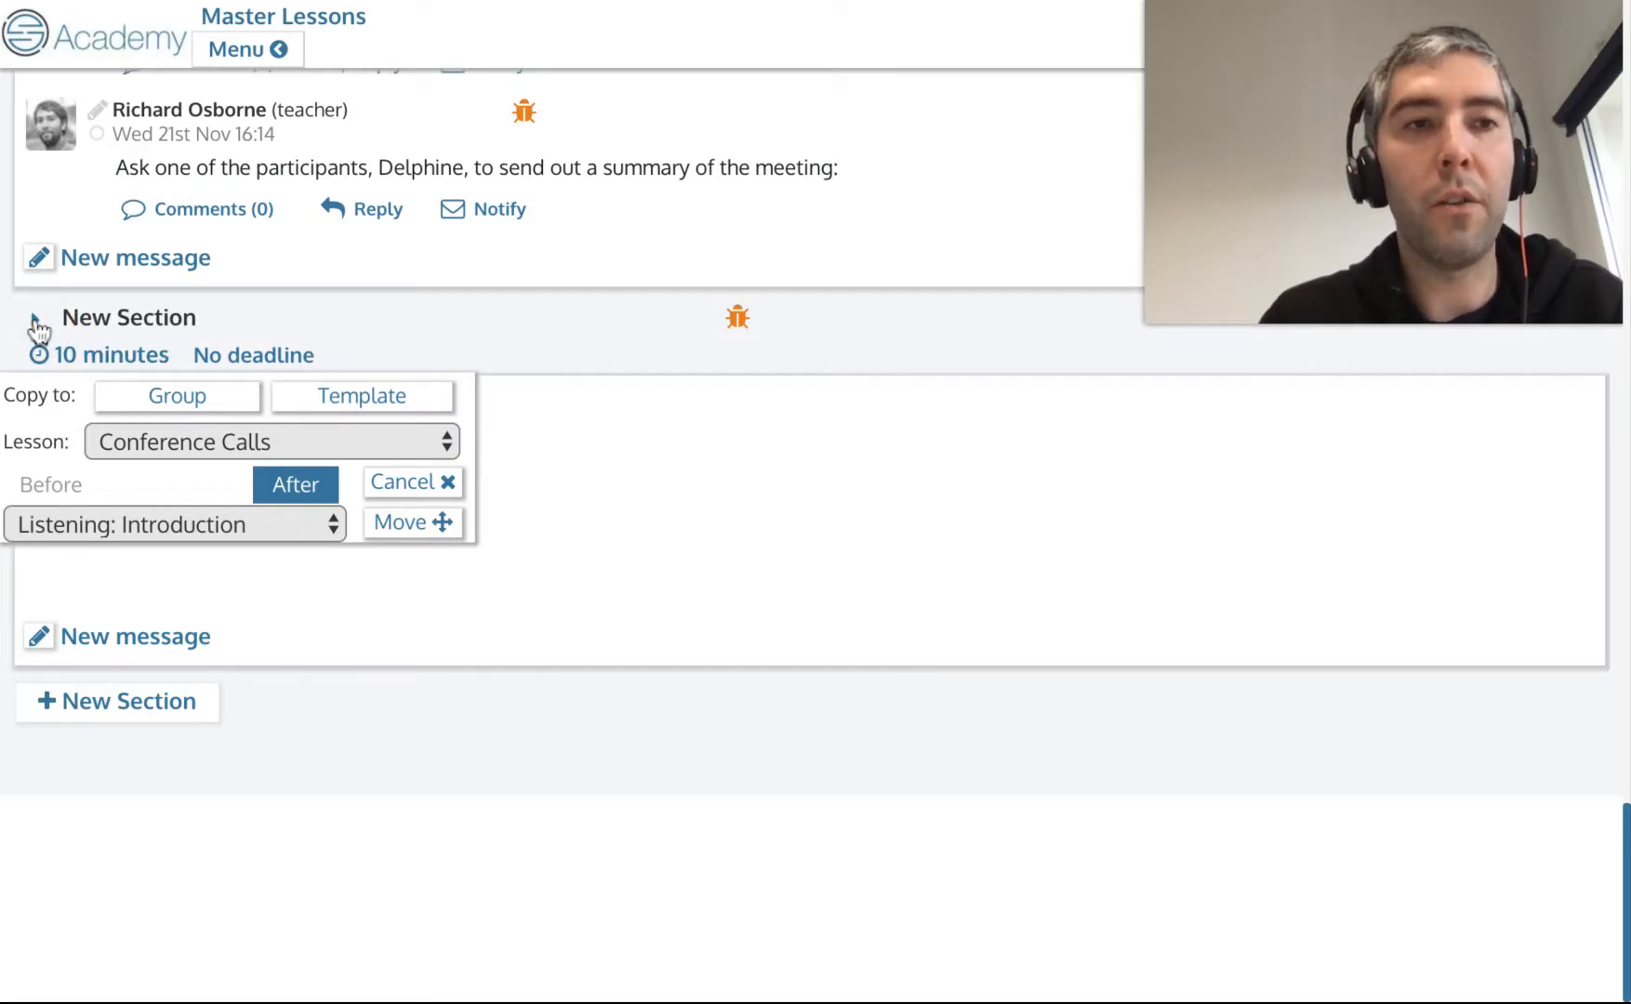
pyautogui.click(42, 325)
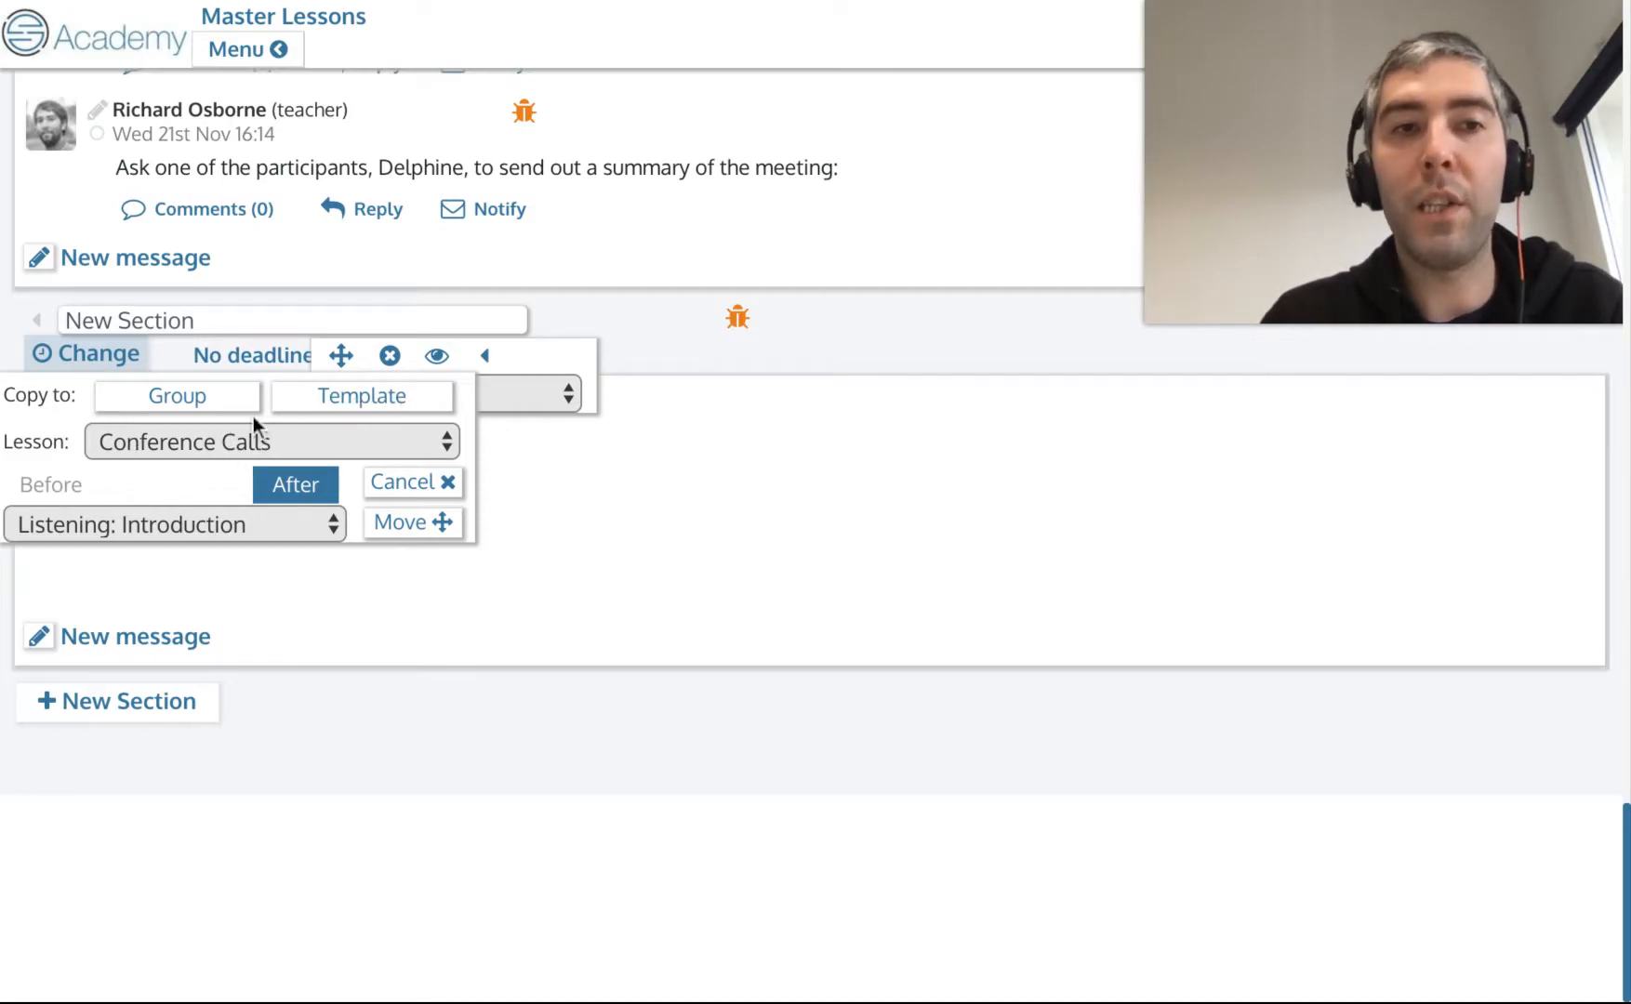
pyautogui.click(203, 452)
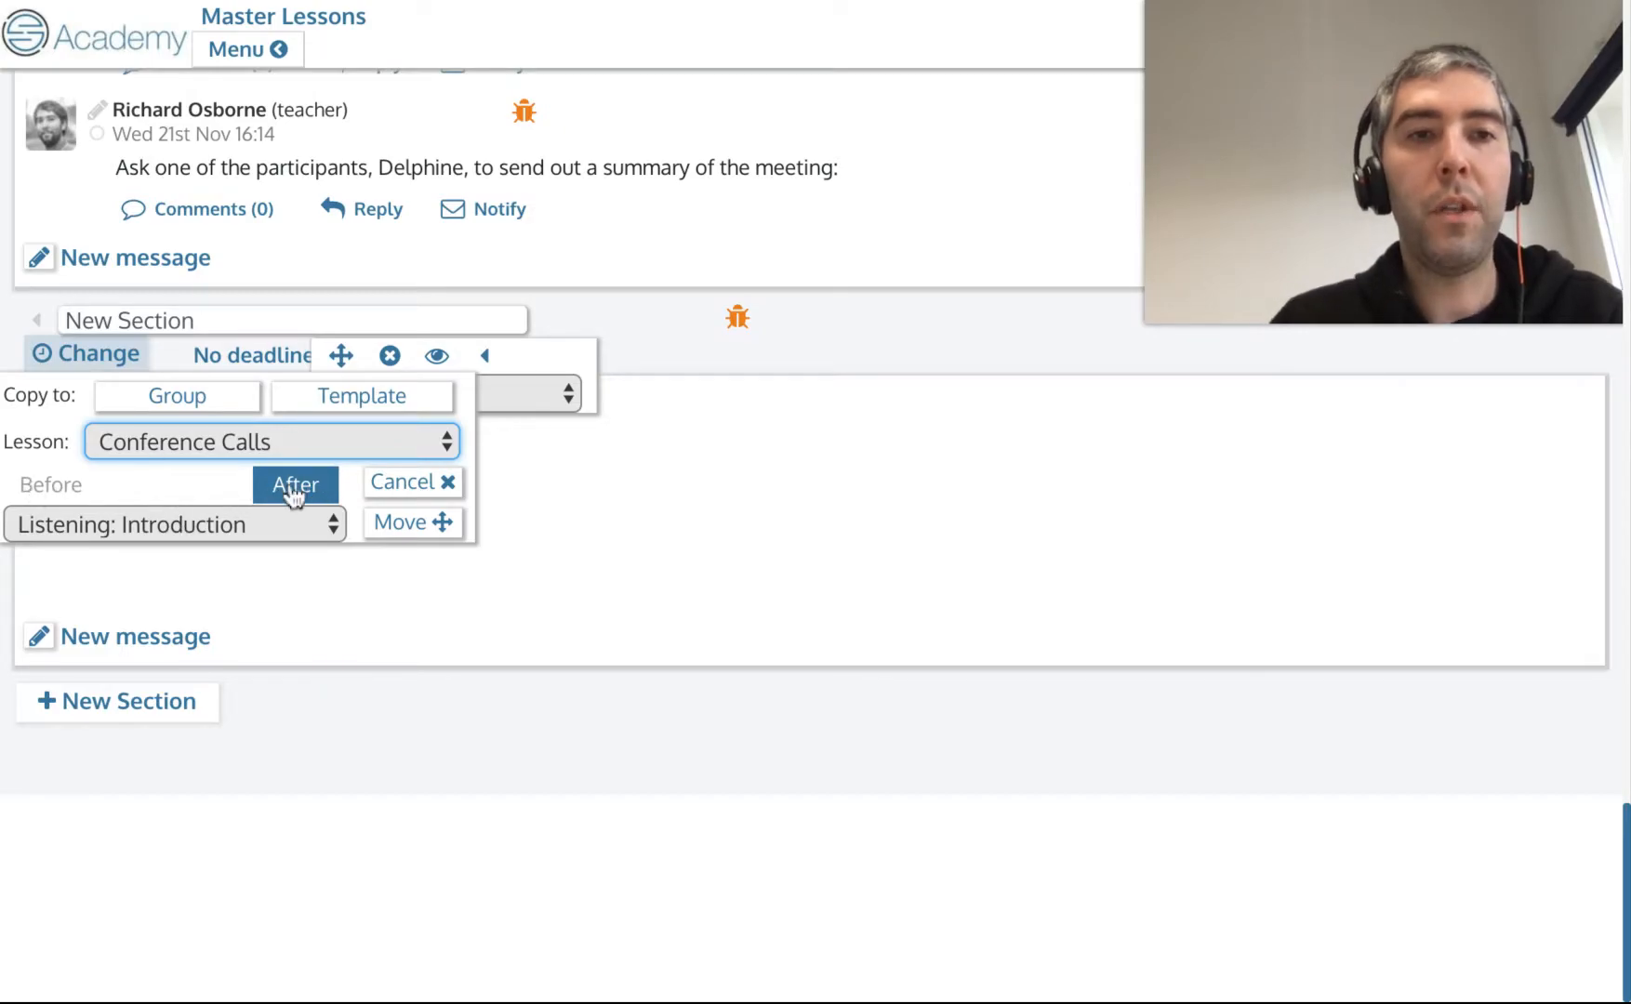
pyautogui.click(244, 524)
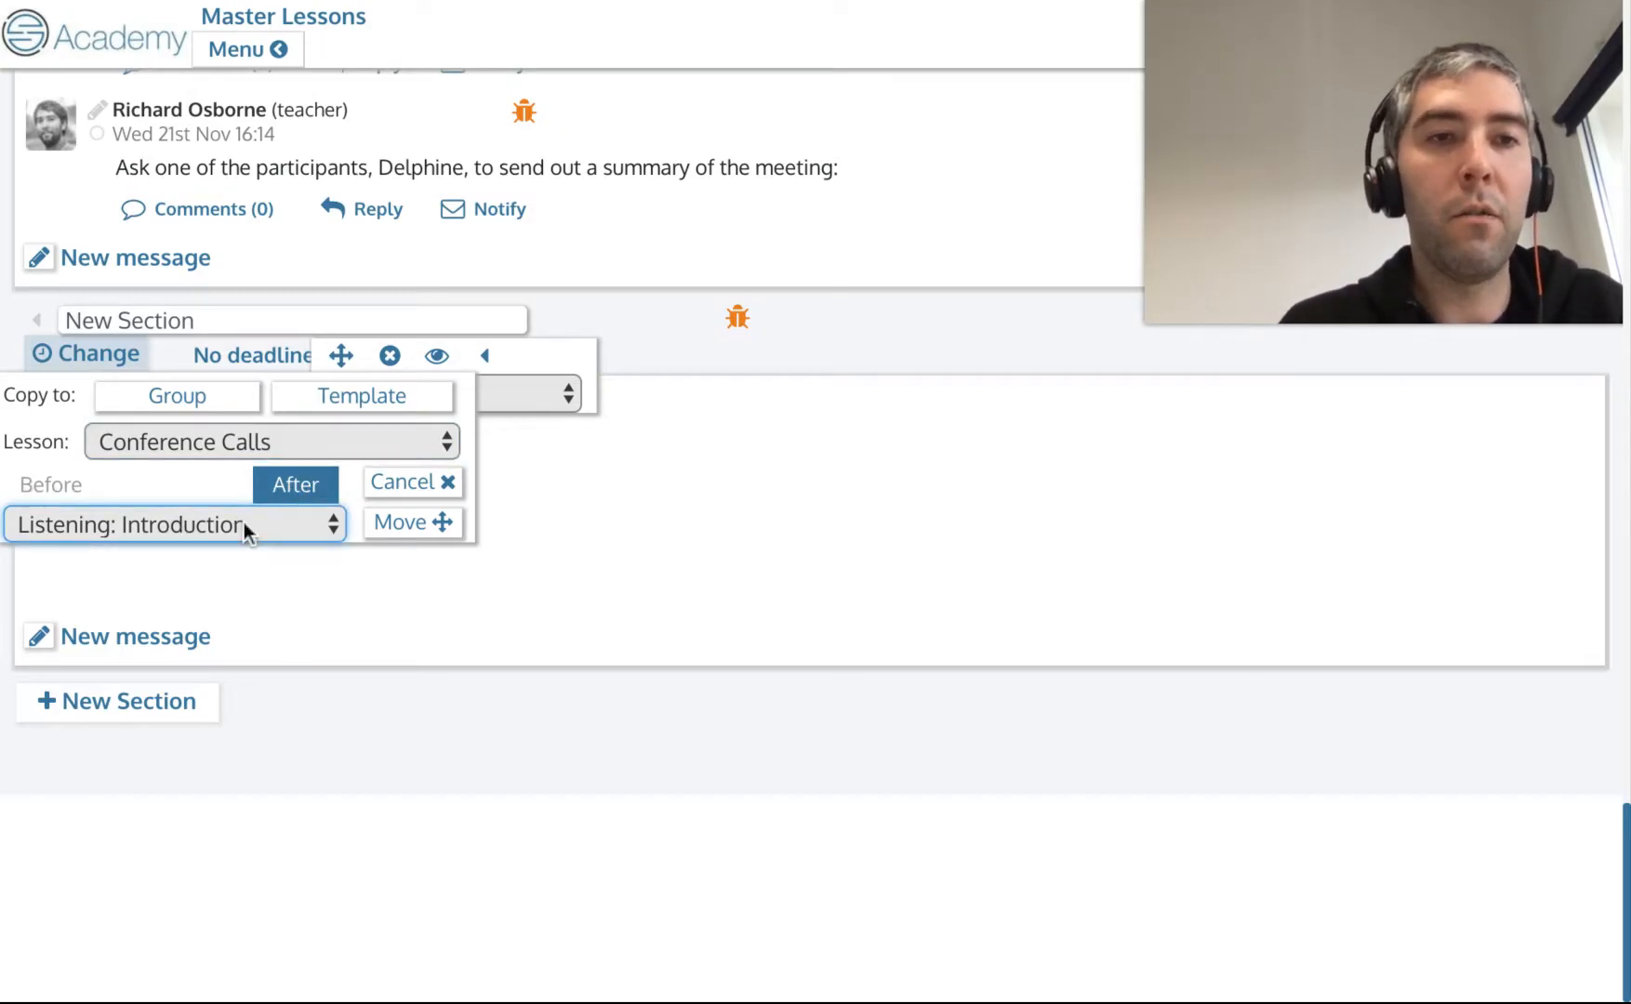
pyautogui.click(388, 526)
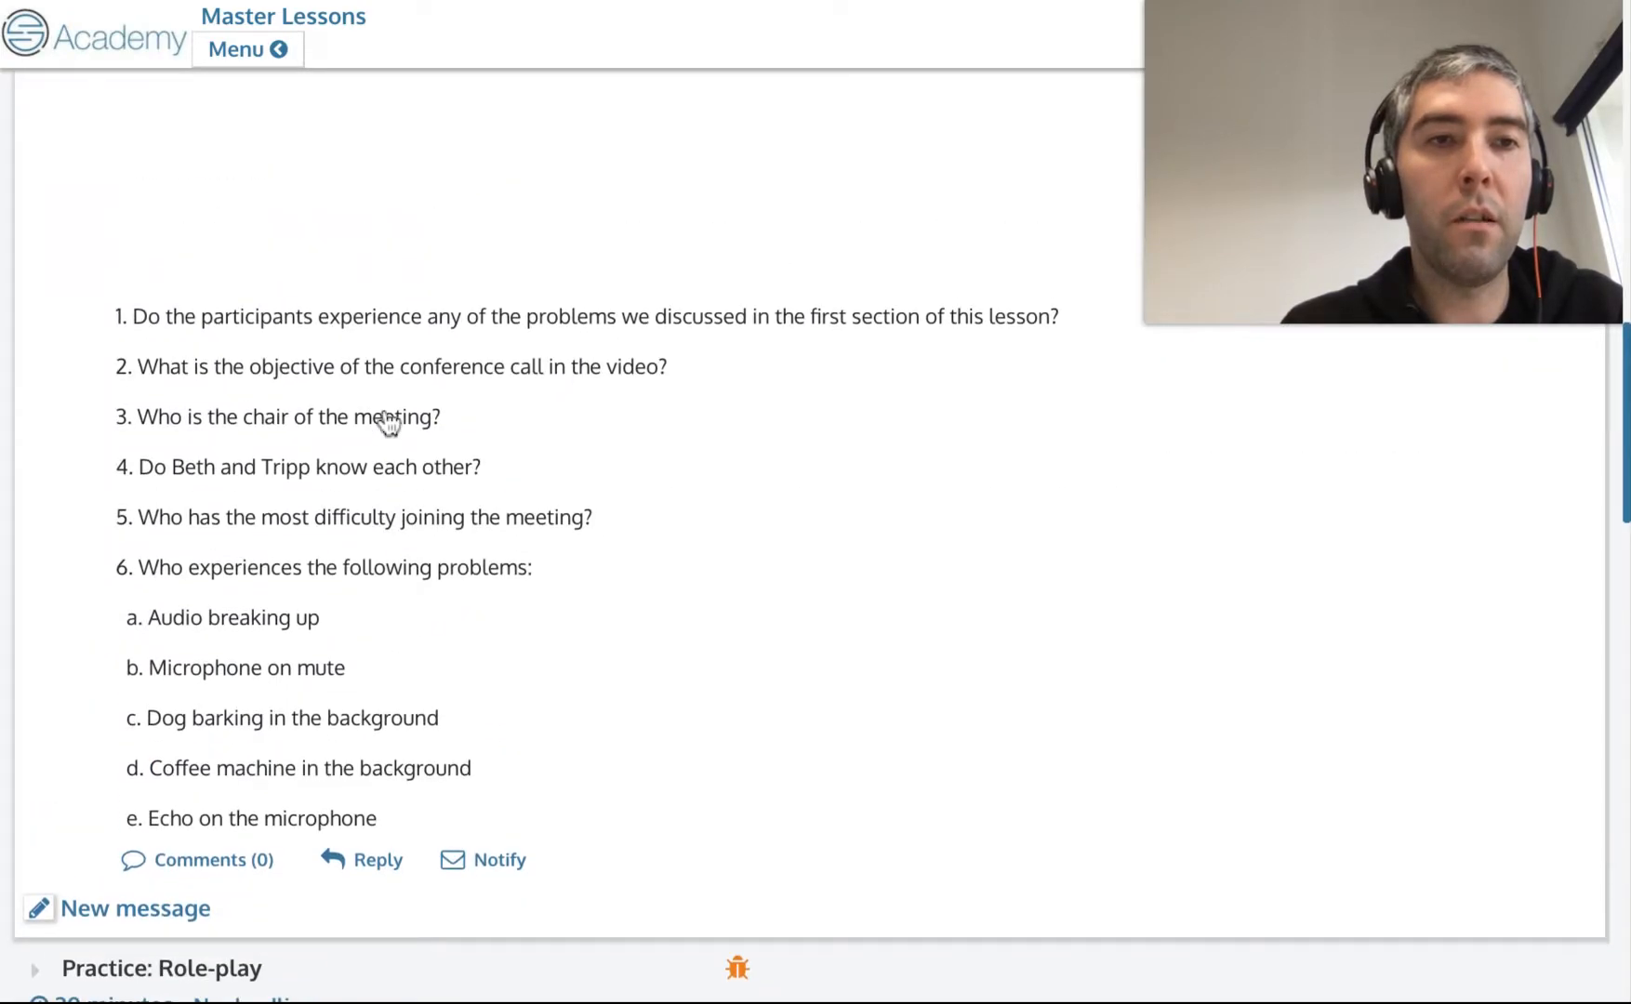
# Move the comedy-sketch video message from Listening: Conference Calls into the new section.
pyautogui.scroll(3, 384, 414)
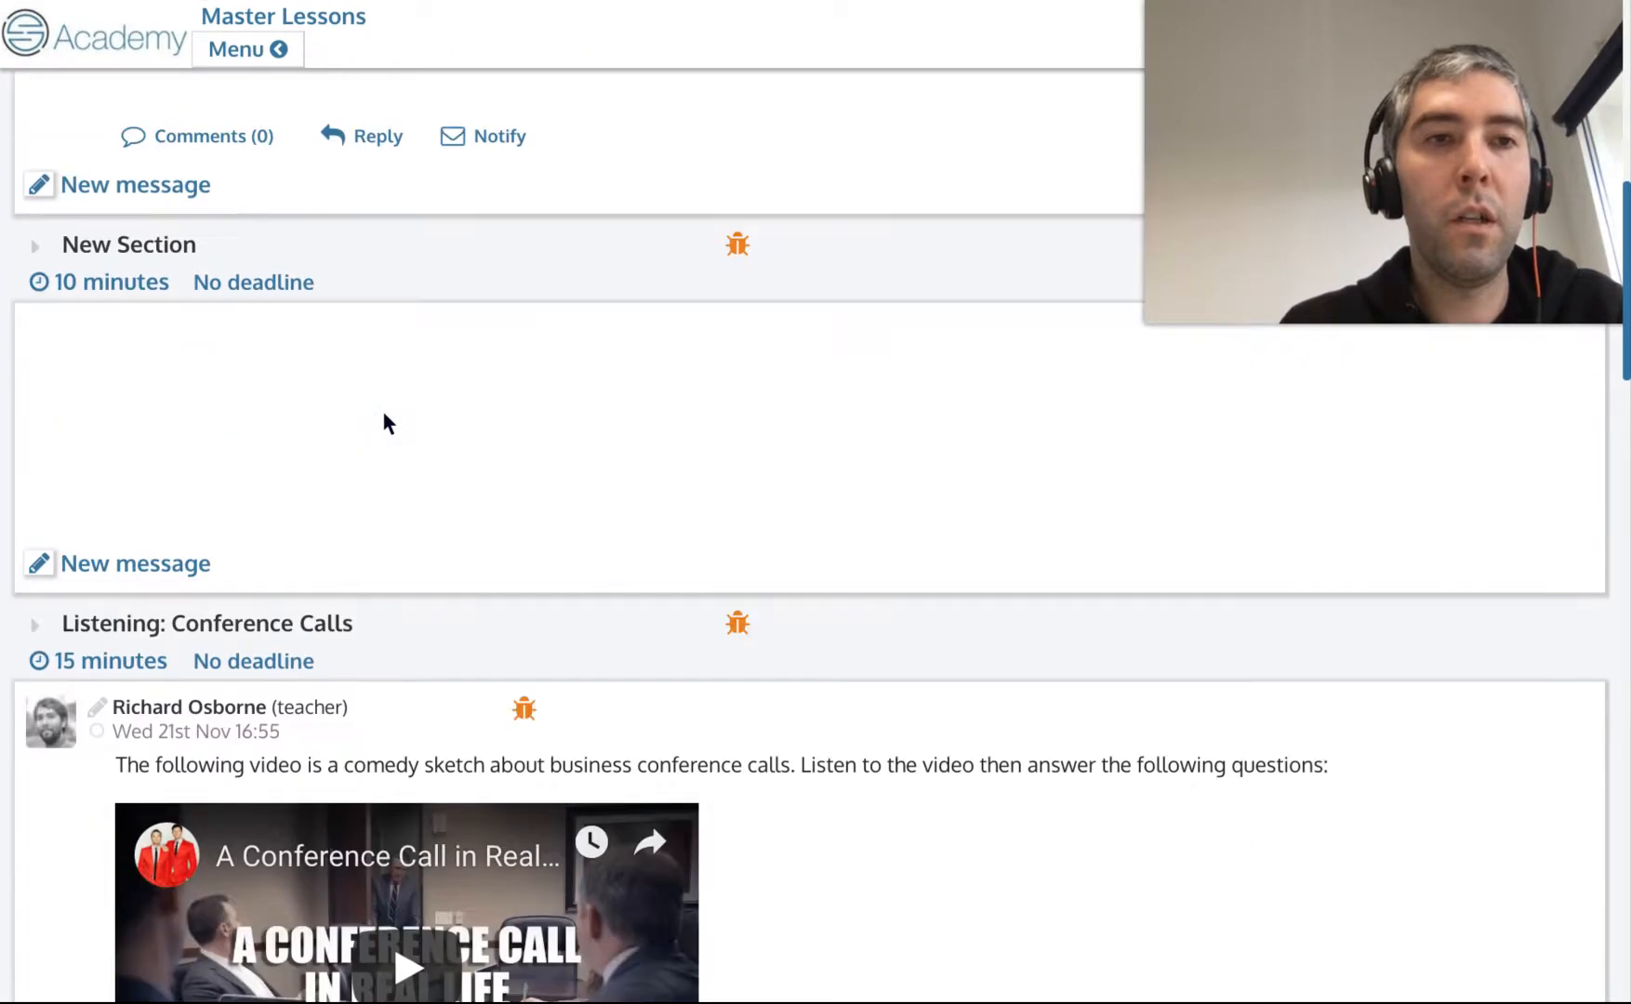
pyautogui.scroll(9, 211, 474)
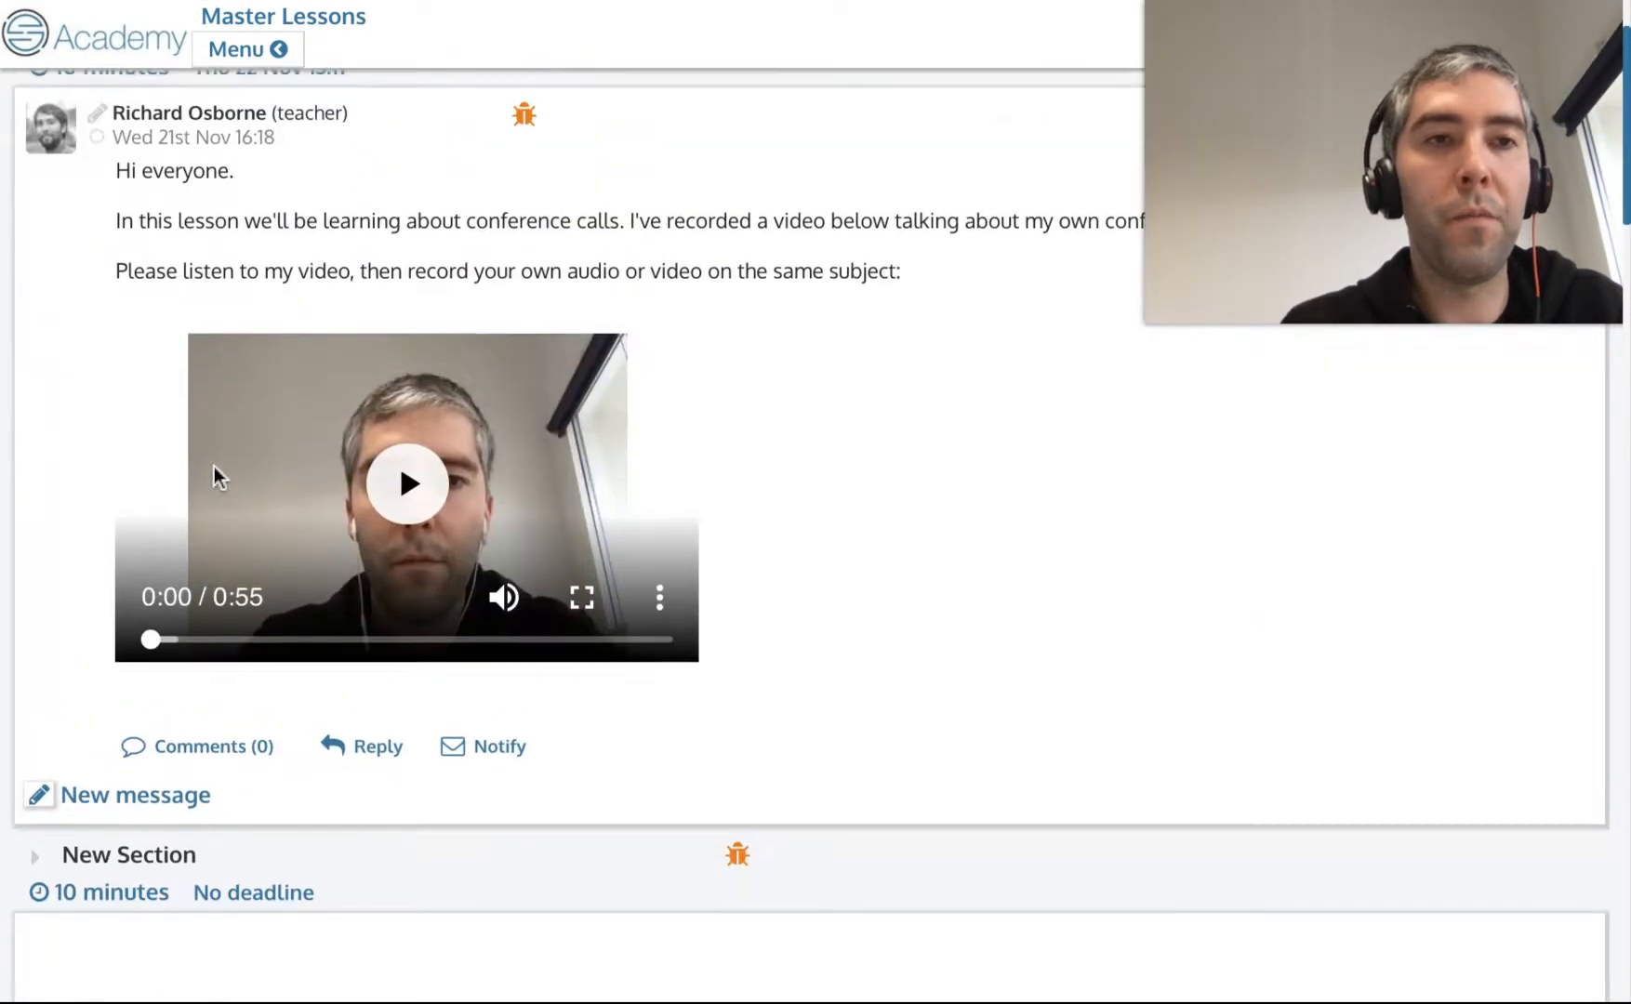
pyautogui.scroll(-8, 229, 344)
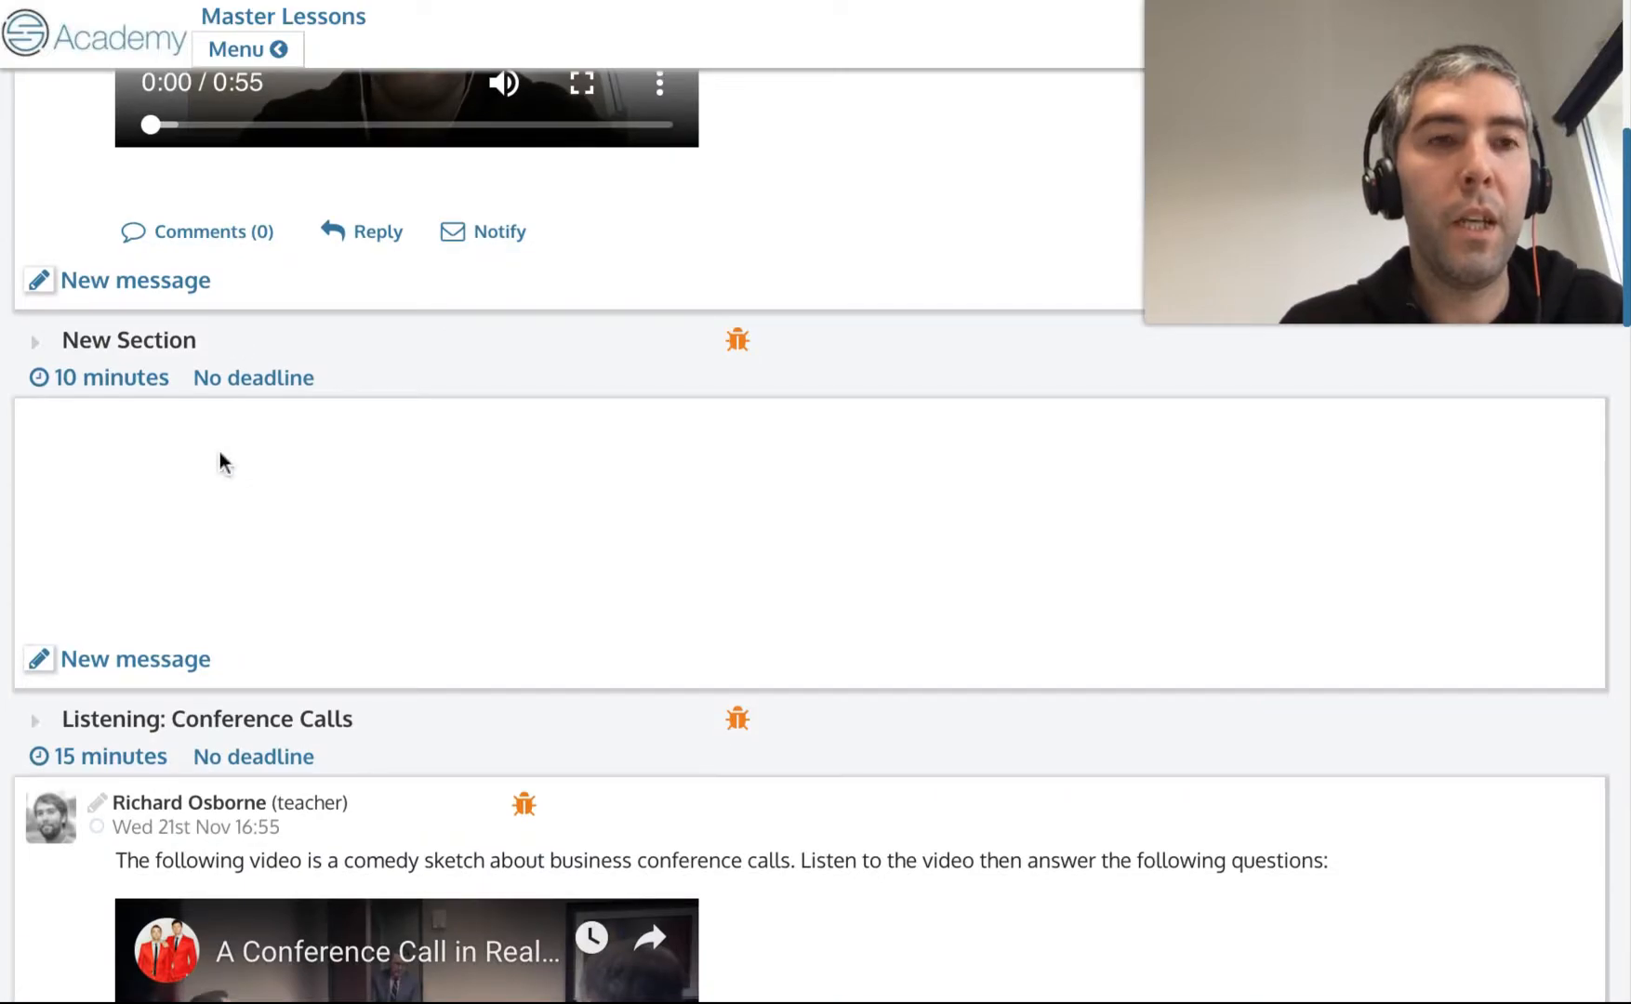
pyautogui.scroll(-1, 222, 463)
pyautogui.click(38, 311)
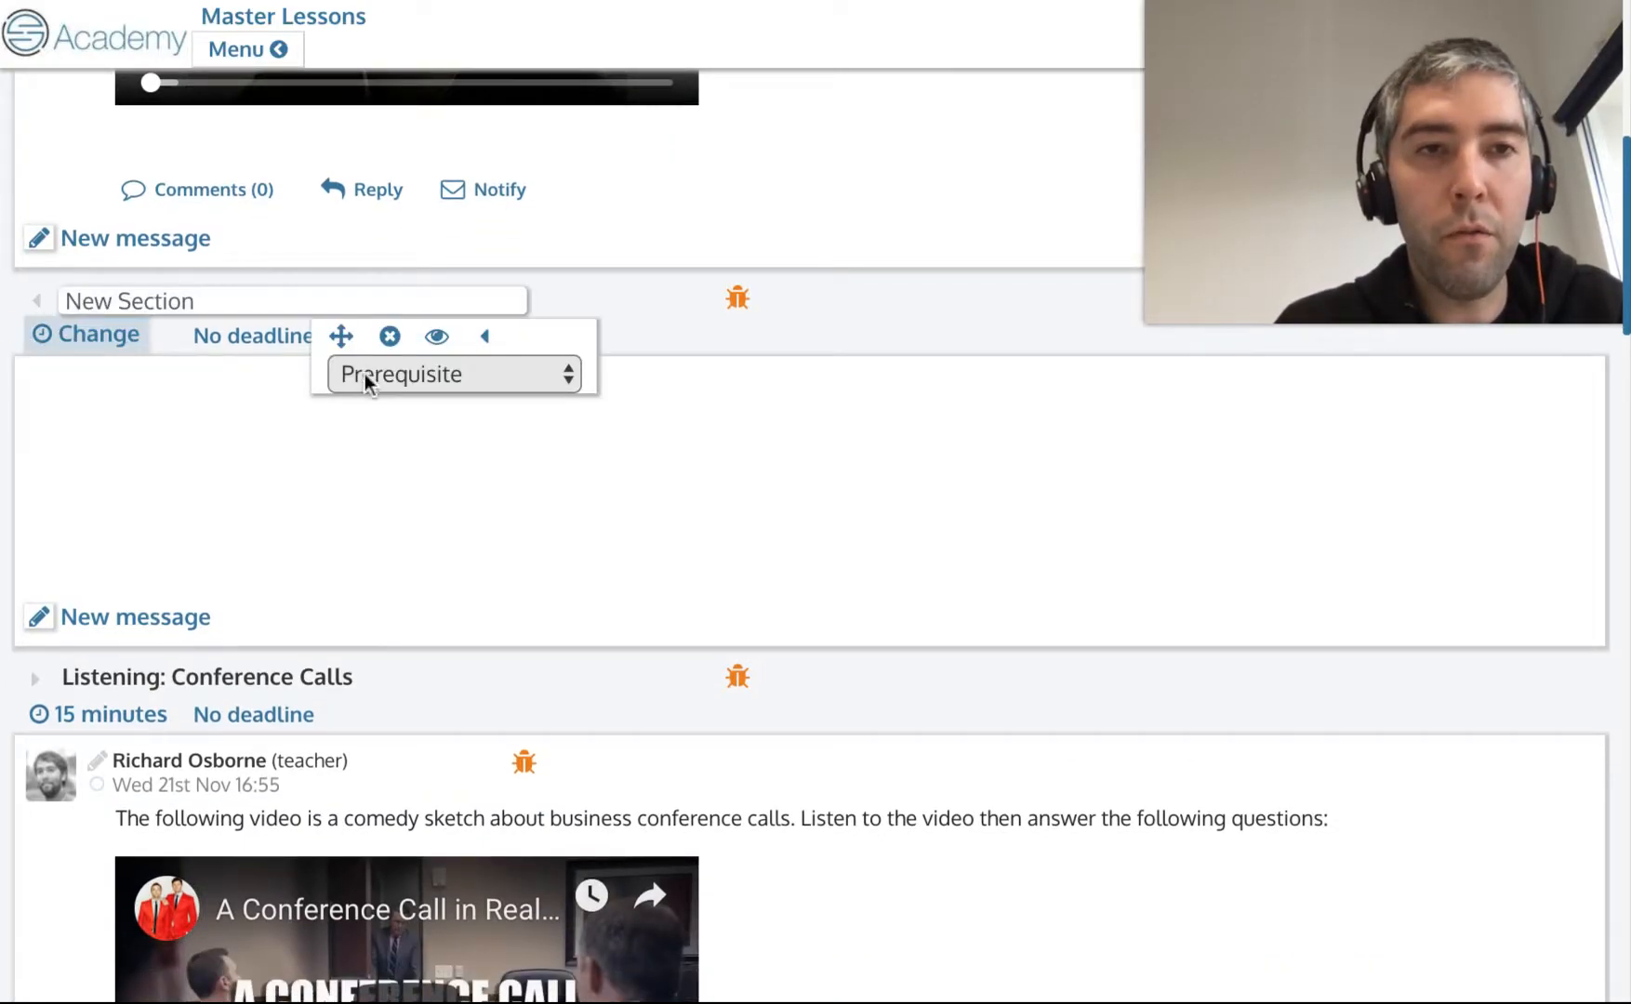
pyautogui.click(384, 344)
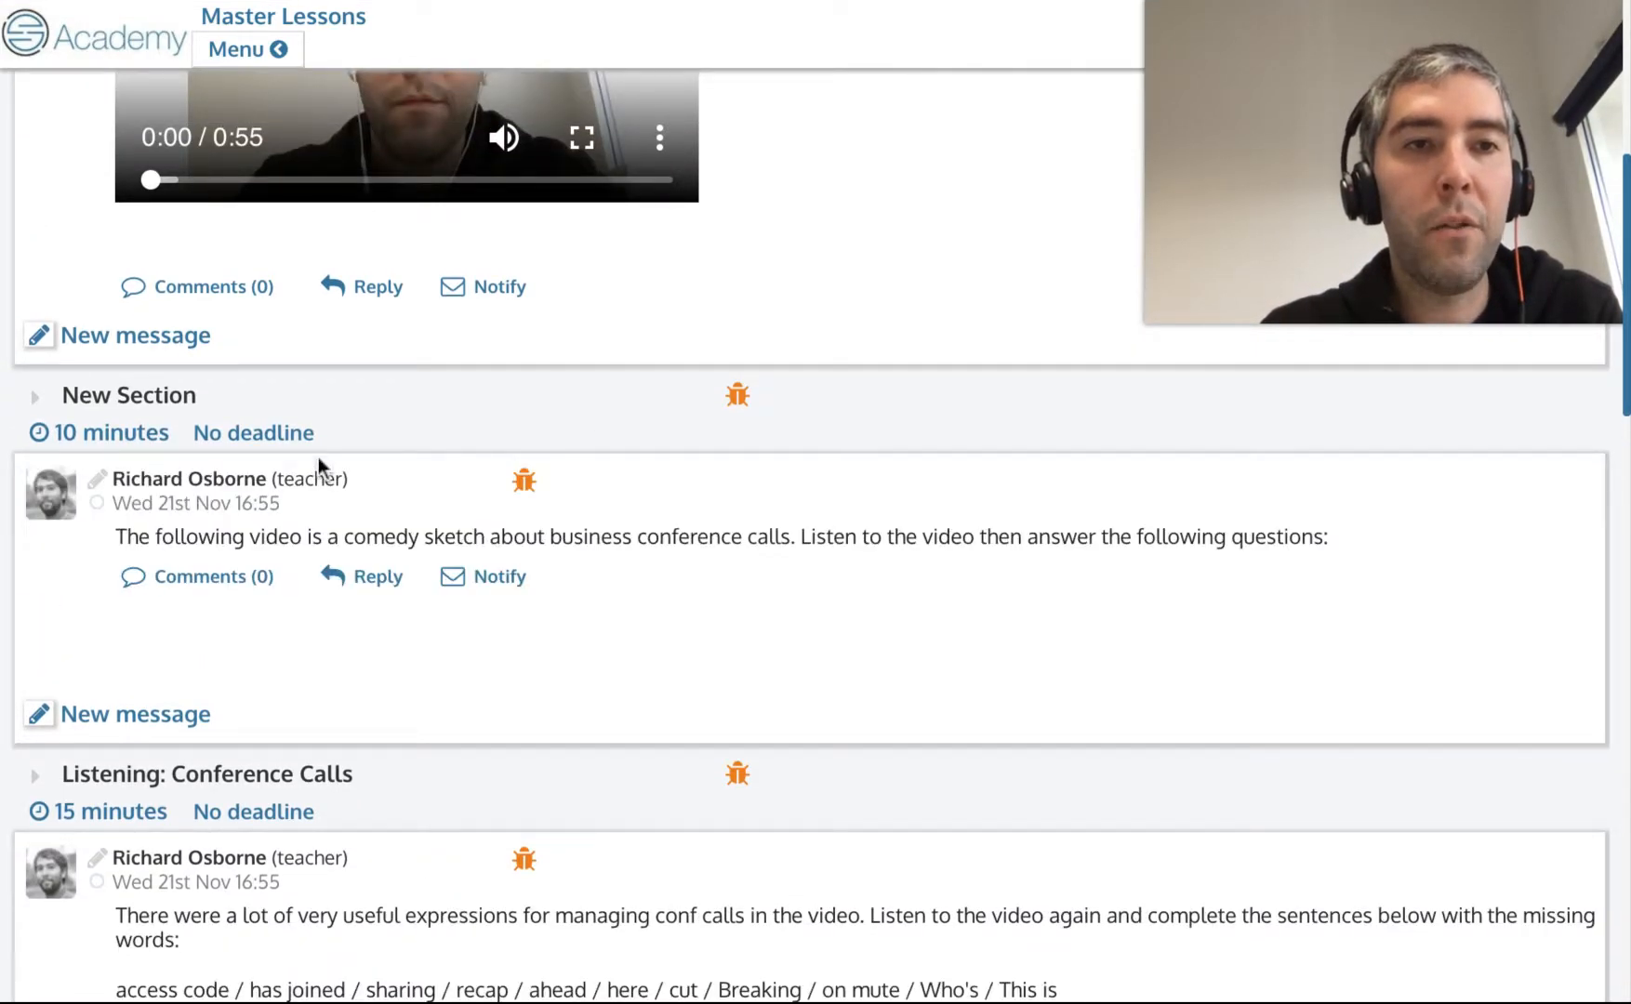
# Create a new lesson template and add the Conference Calls lesson to it.
pyautogui.scroll(6, 320, 462)
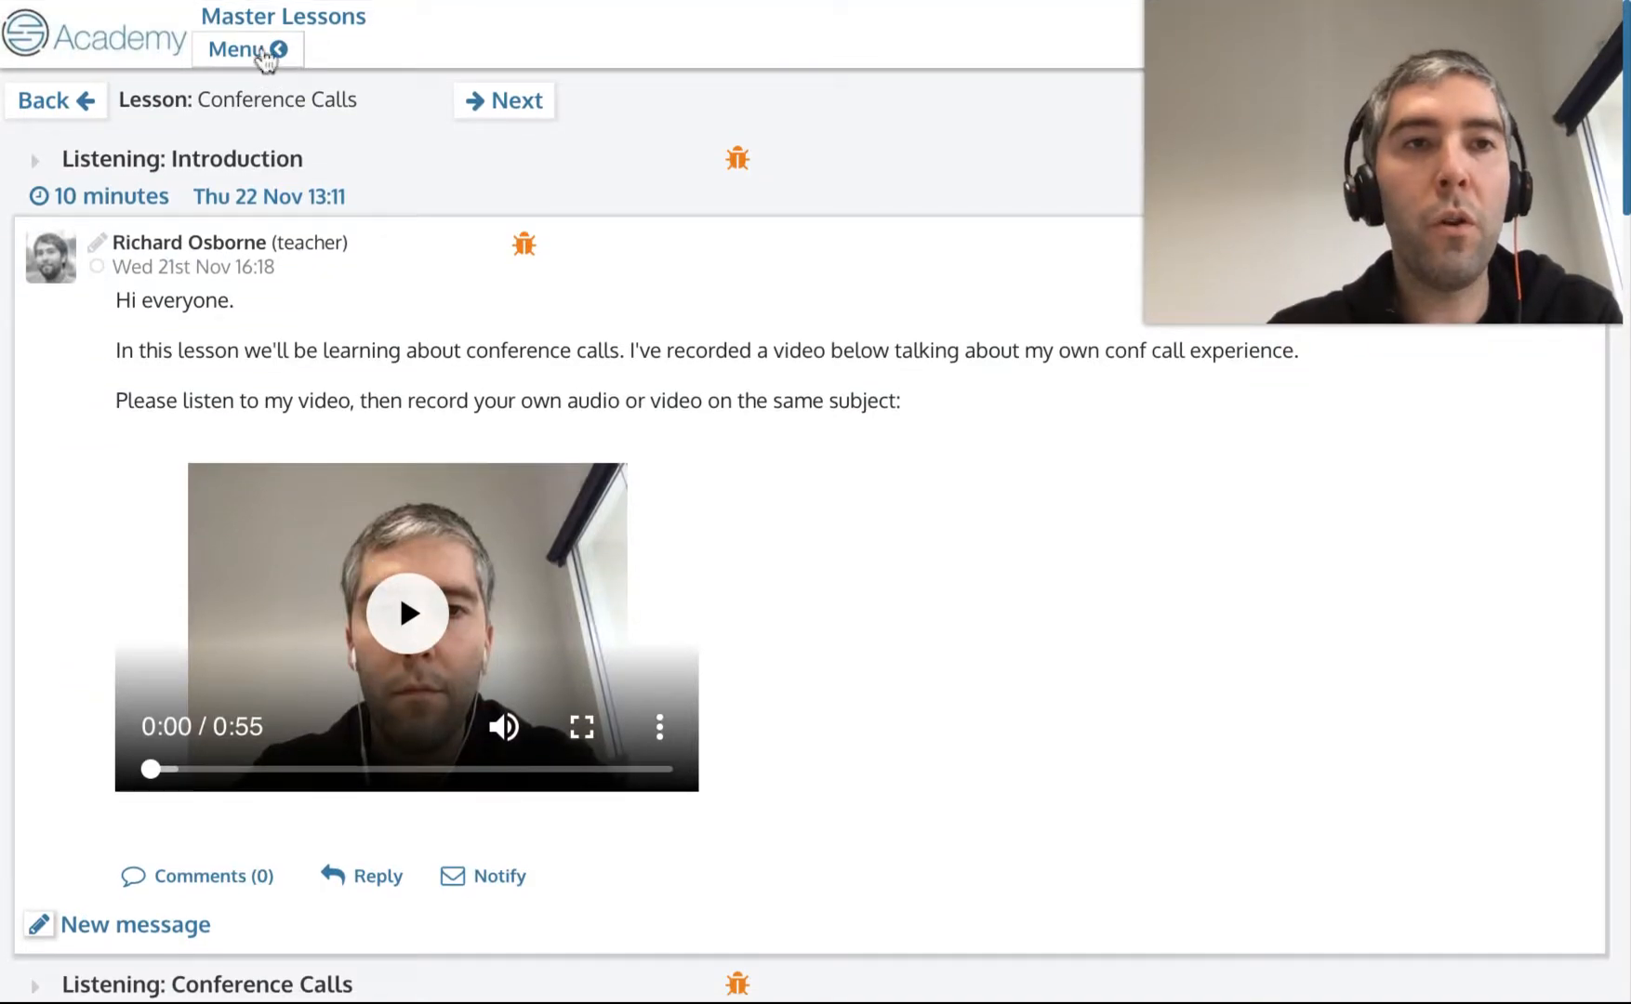
pyautogui.click(264, 59)
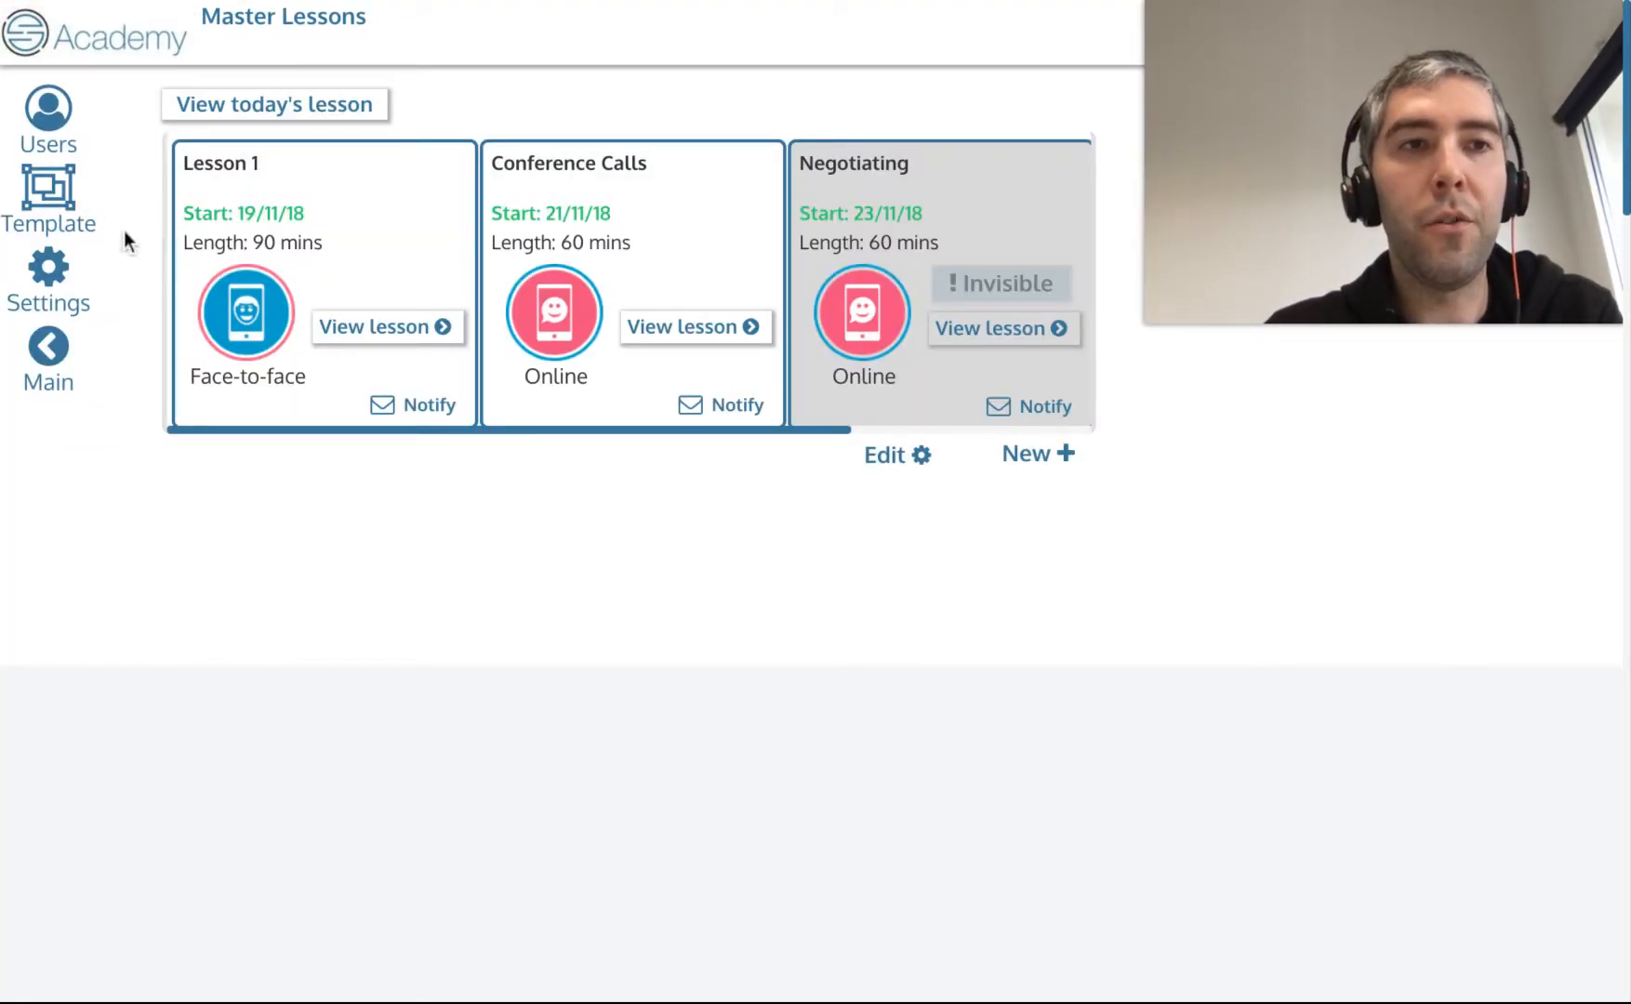
pyautogui.click(57, 205)
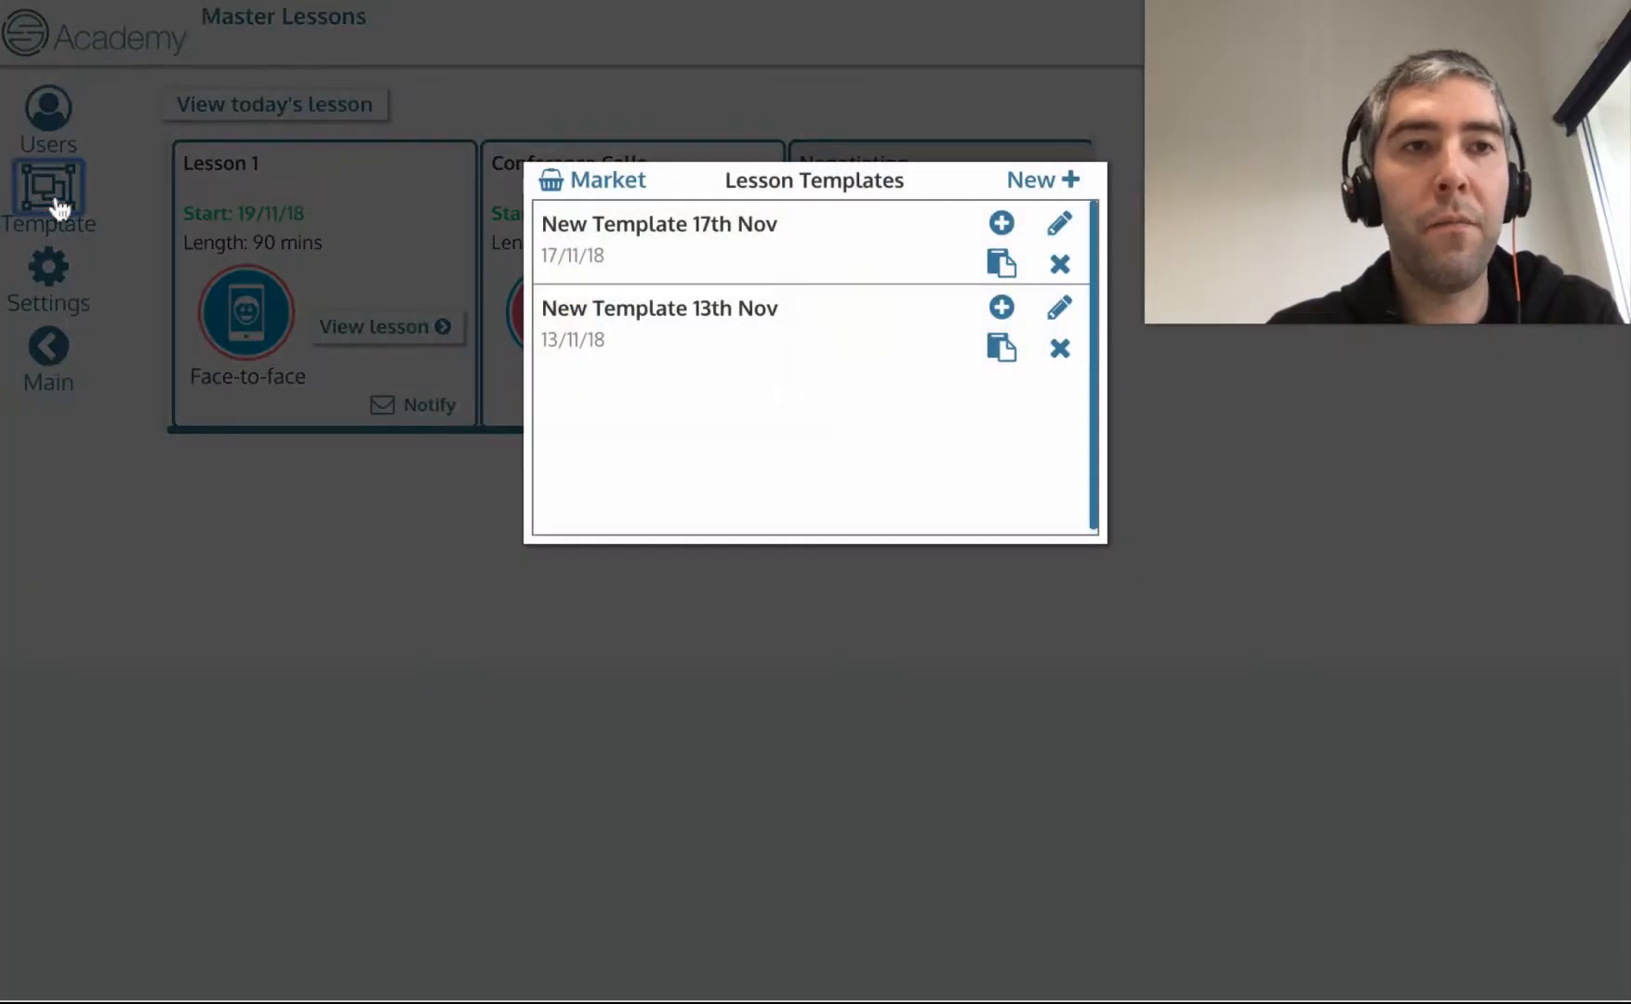
pyautogui.click(1061, 184)
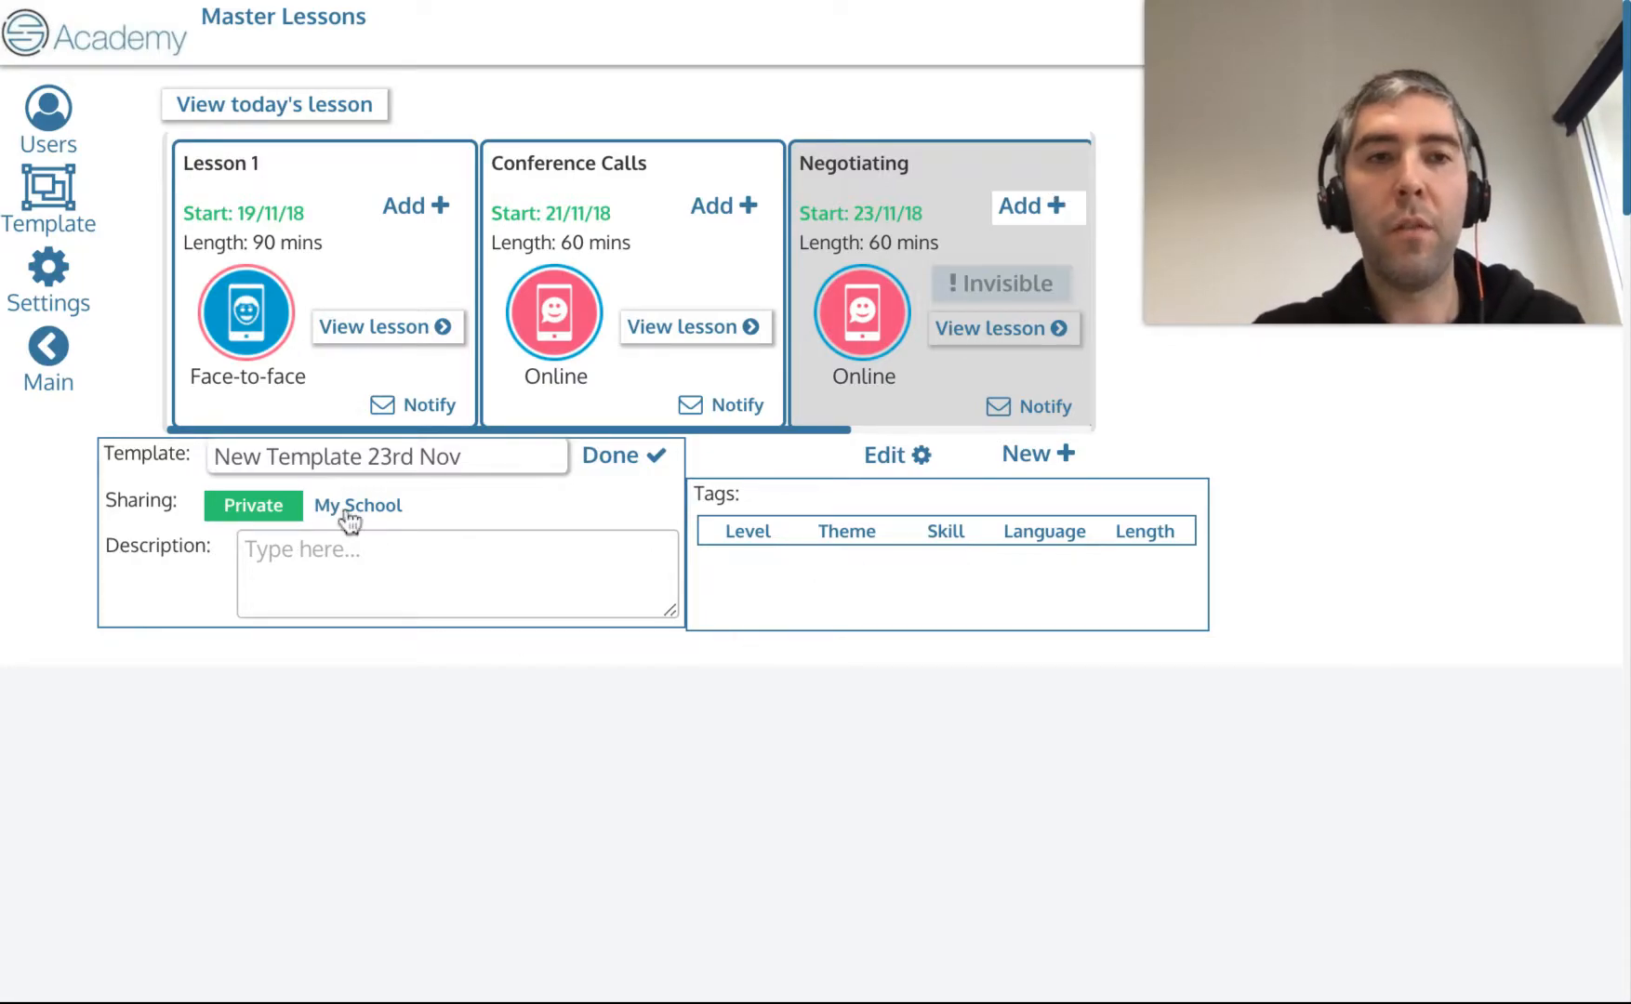
pyautogui.tripleClick(426, 459)
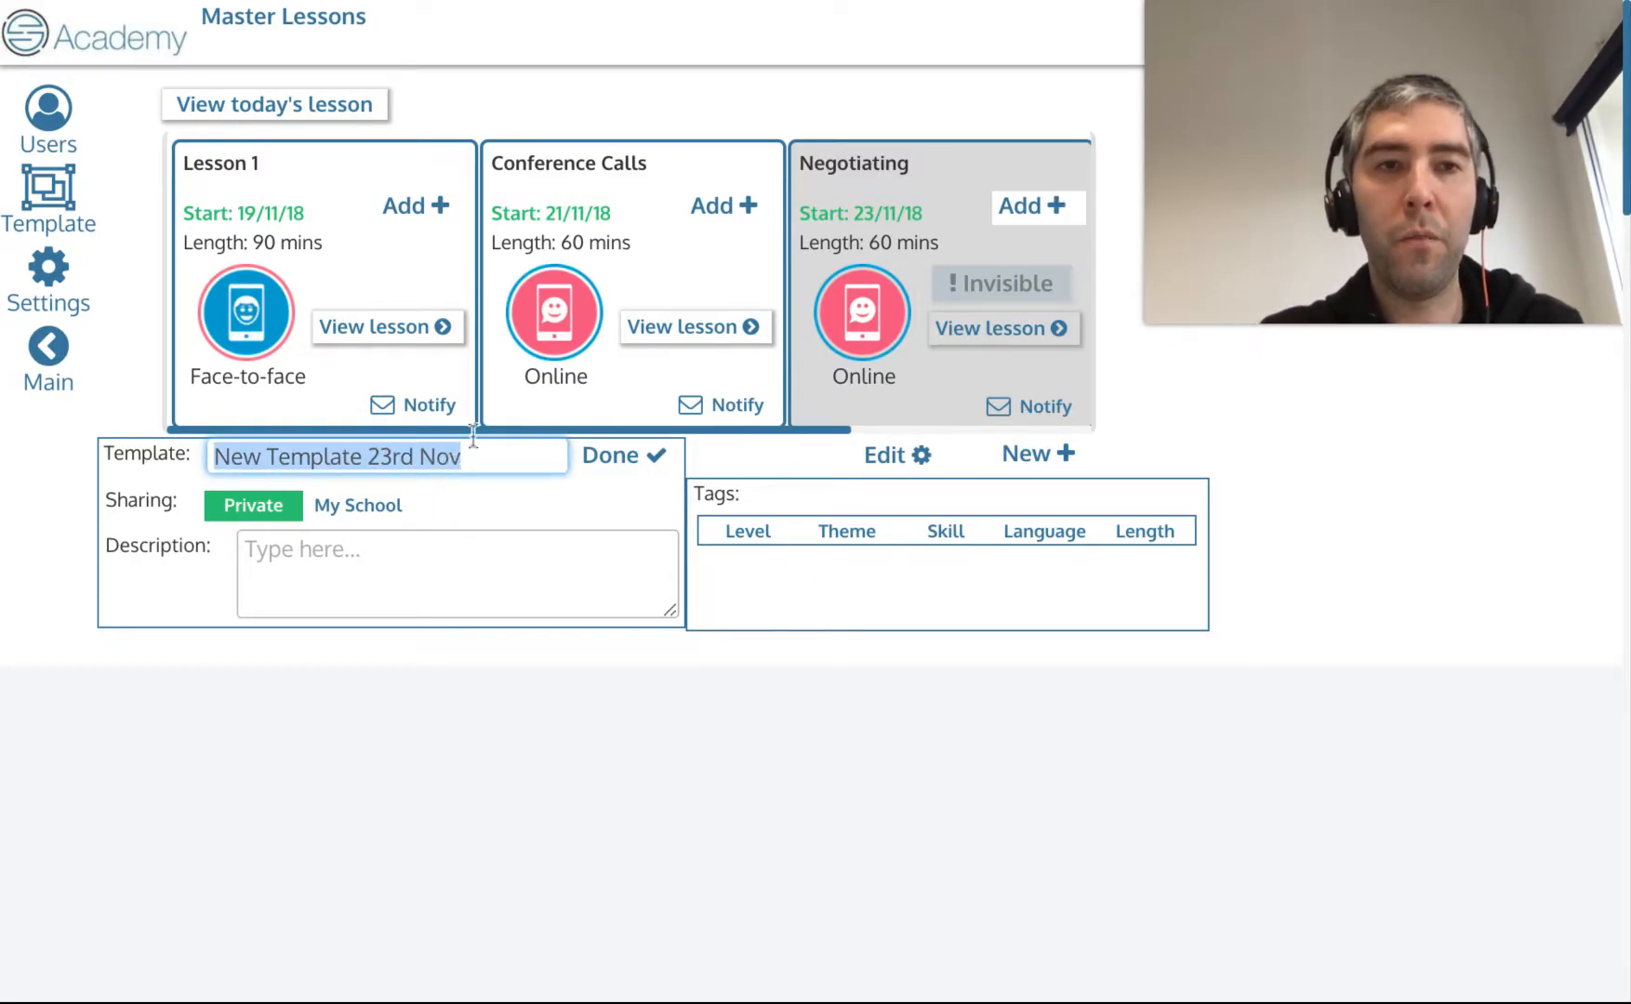
pyautogui.click(722, 220)
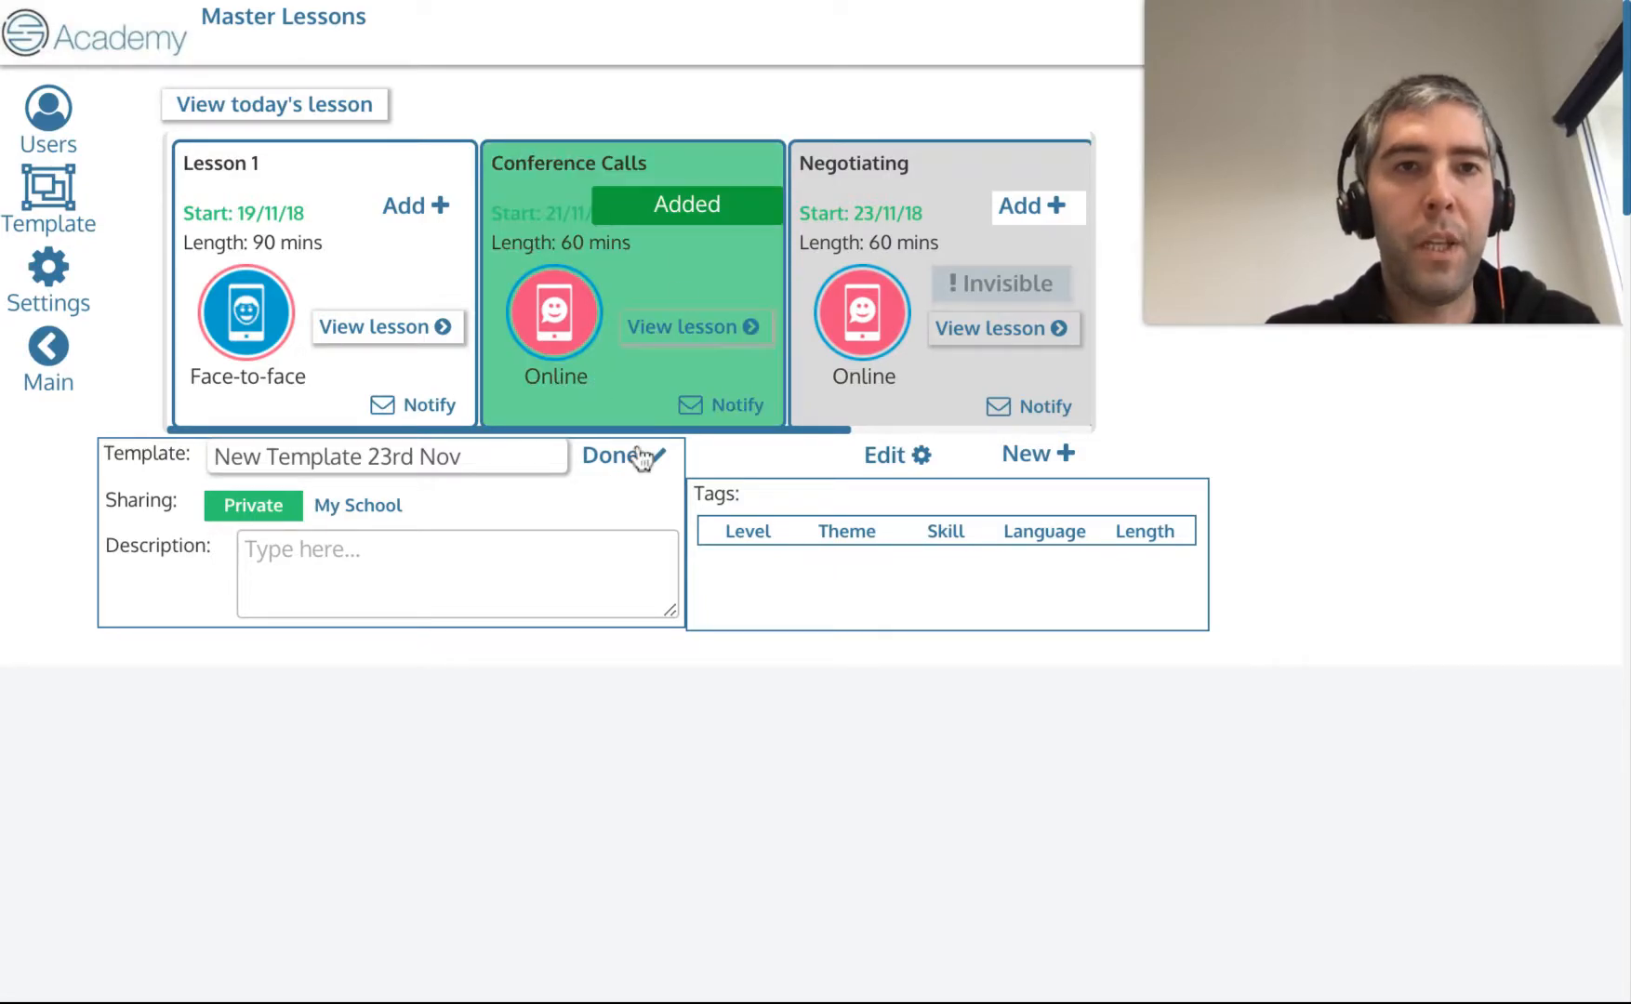
# Name the template 'Conference Calls - Typical Vocab' and set its sharing to My School.
pyautogui.hscroll(3, 893, 358)
pyautogui.hscroll(-3, 894, 359)
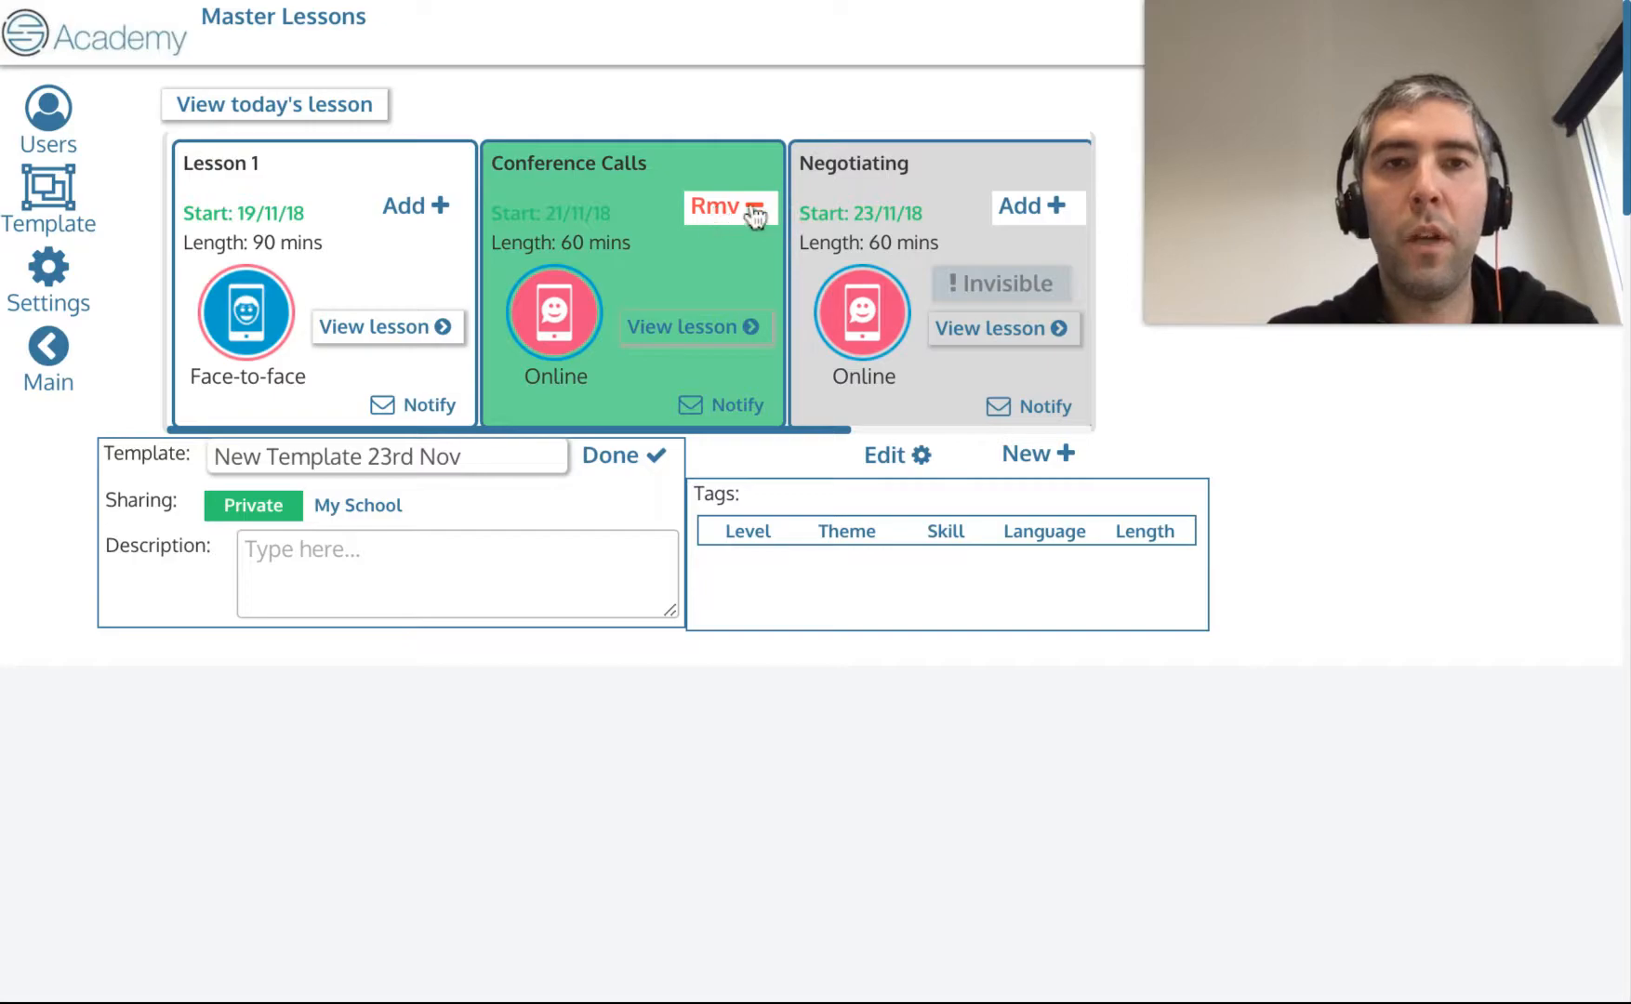
pyautogui.hscroll(3, 786, 321)
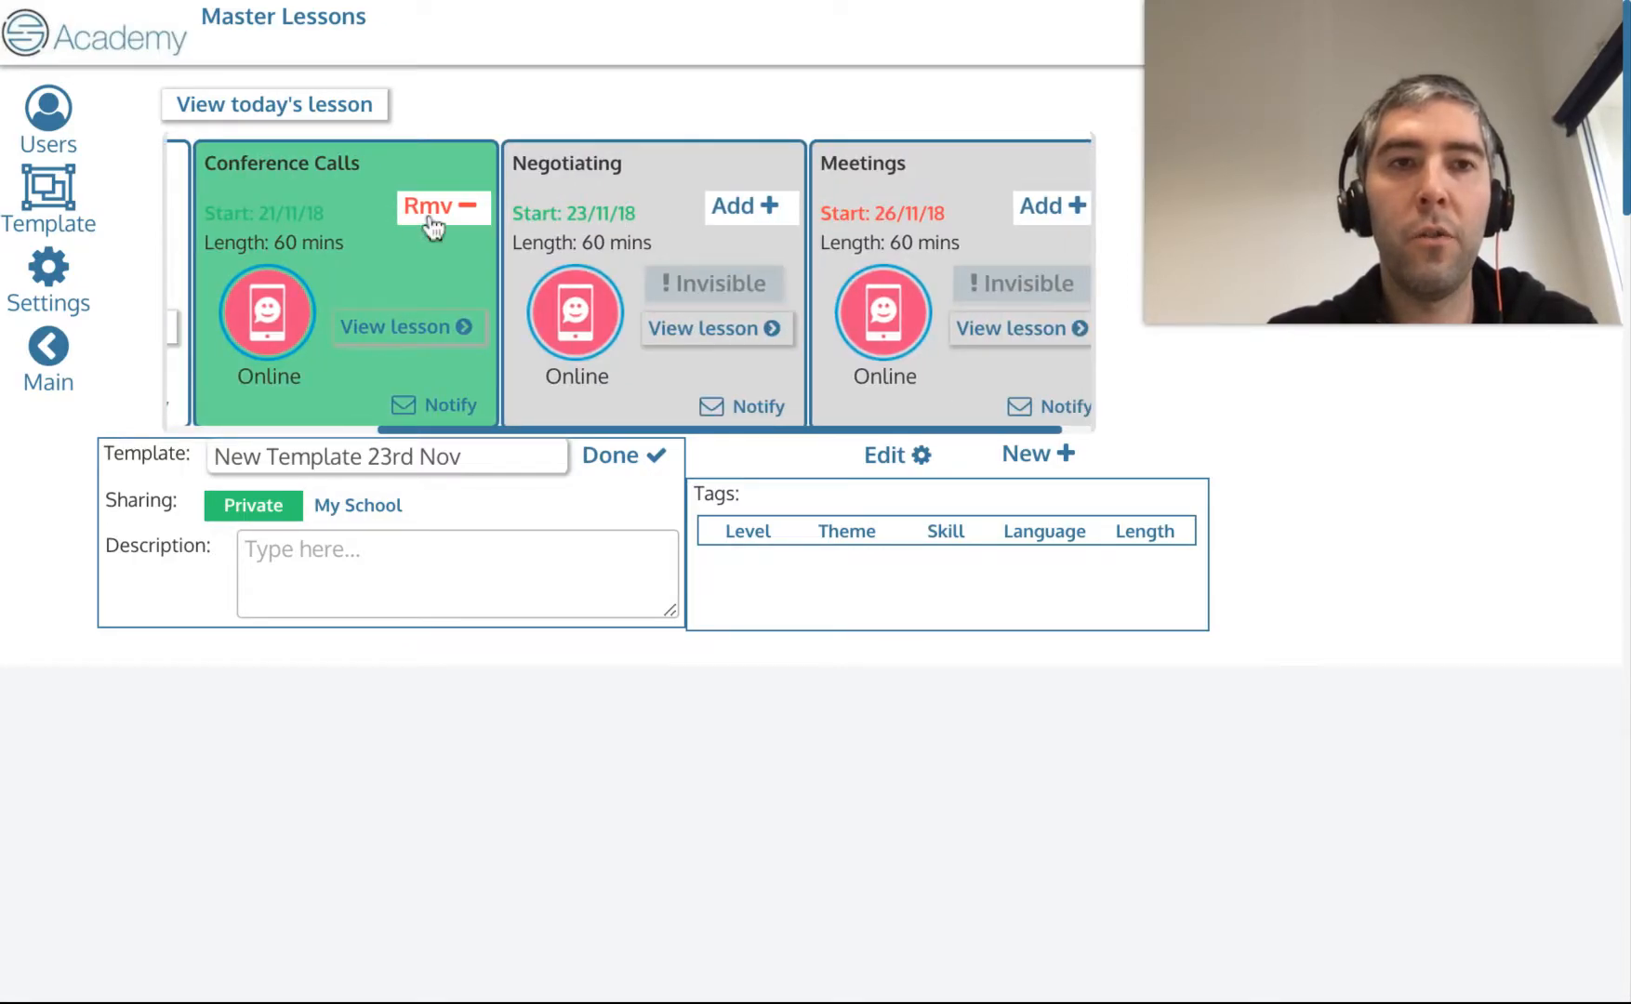
pyautogui.hscroll(-3, 629, 291)
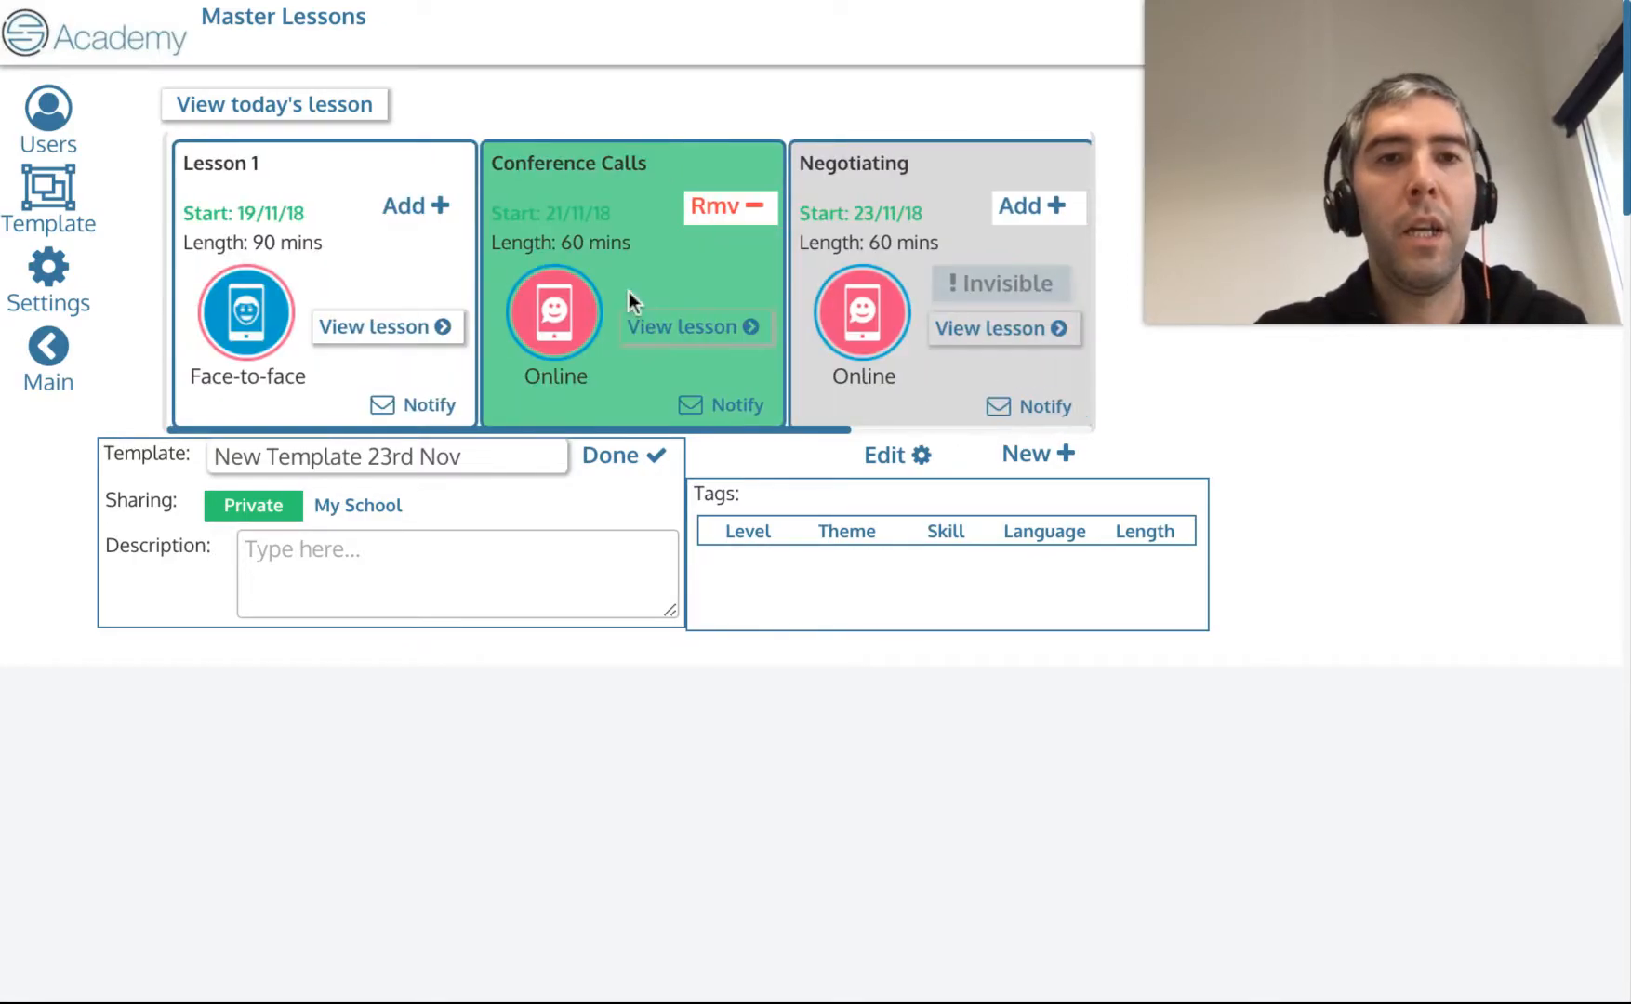
pyautogui.click(421, 455)
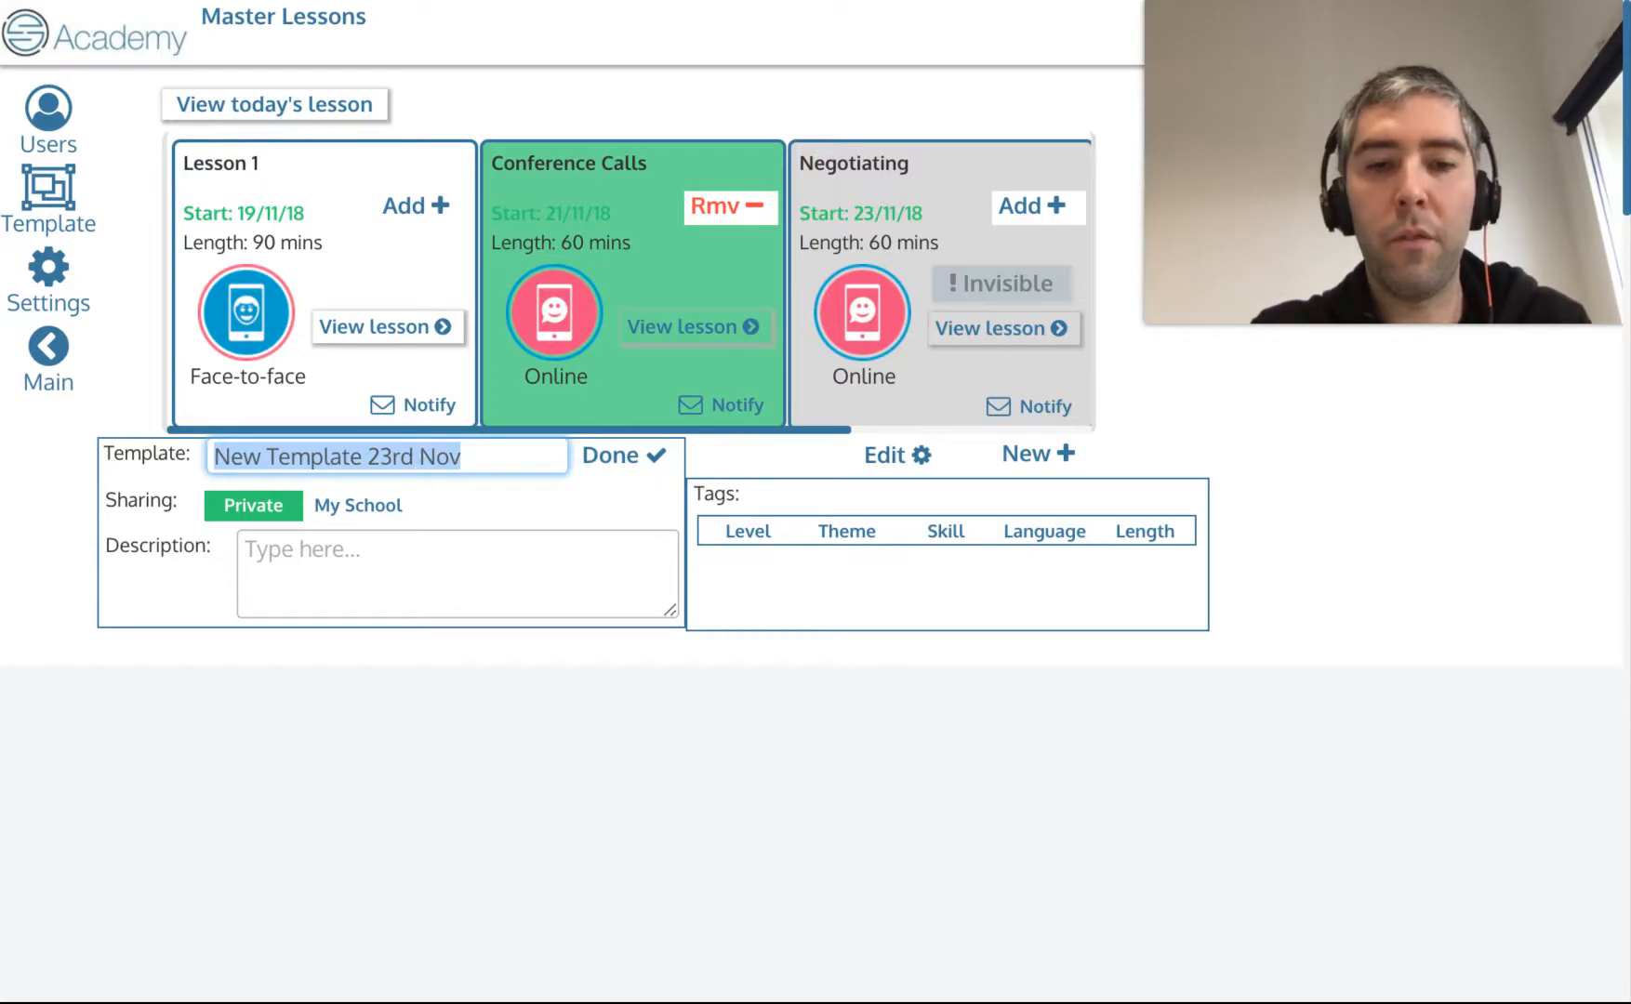
pyautogui.write('Conference Calls ')
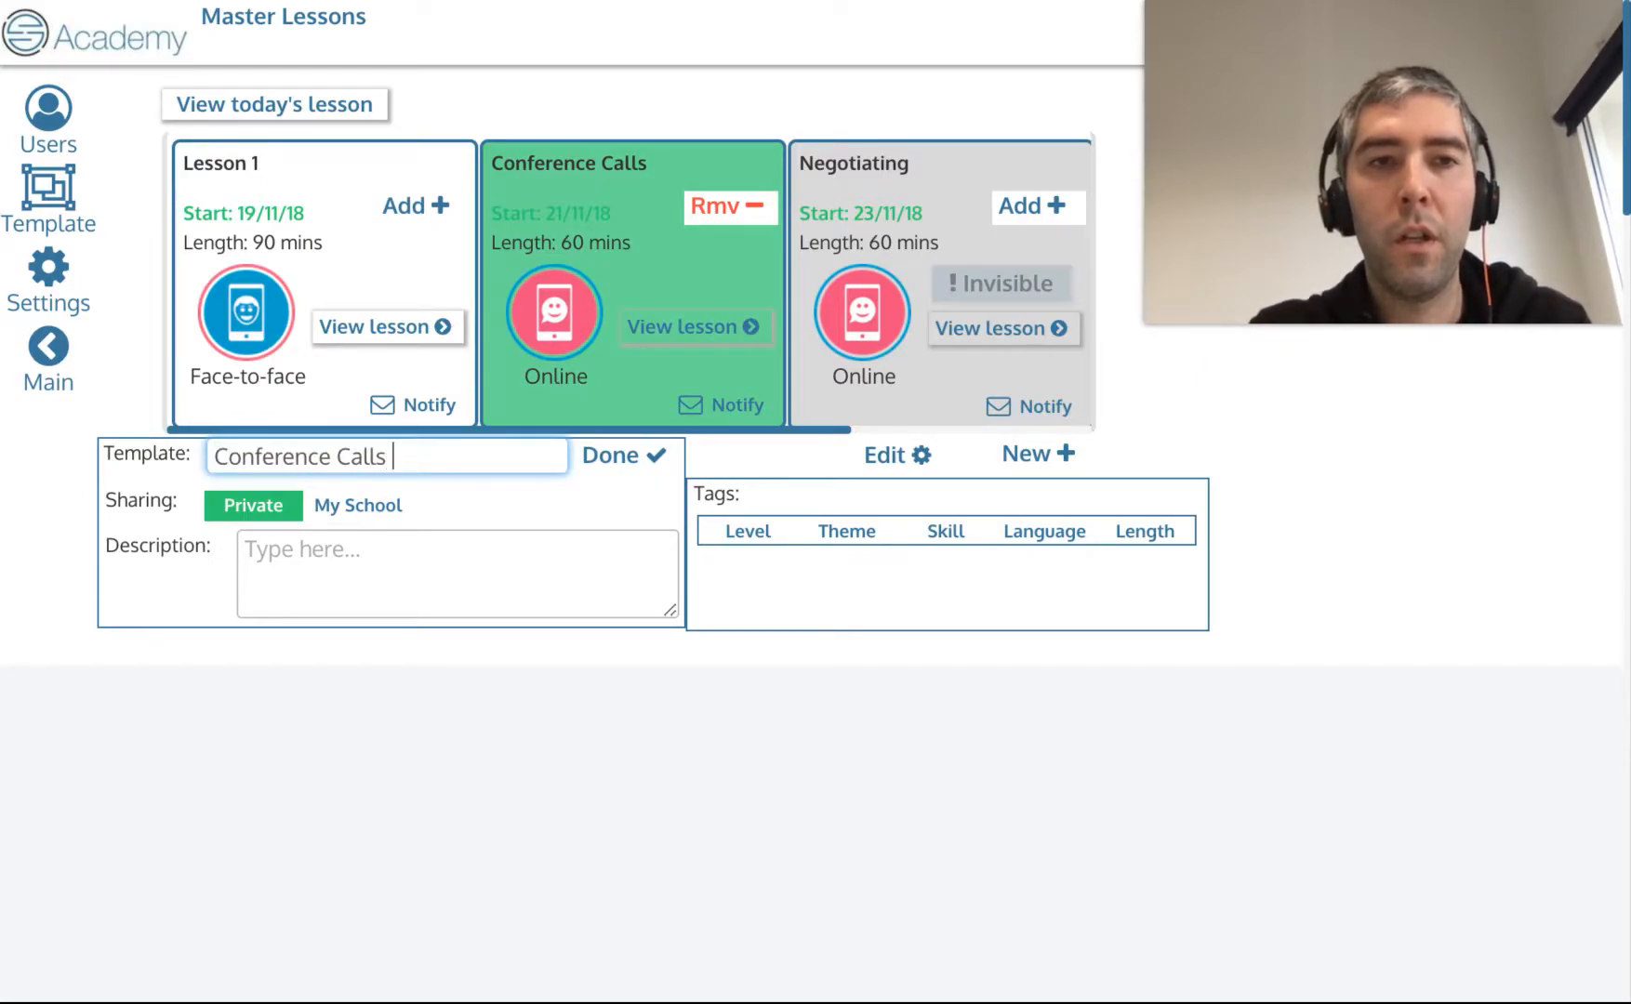
pyautogui.write('- Typical Vocab')
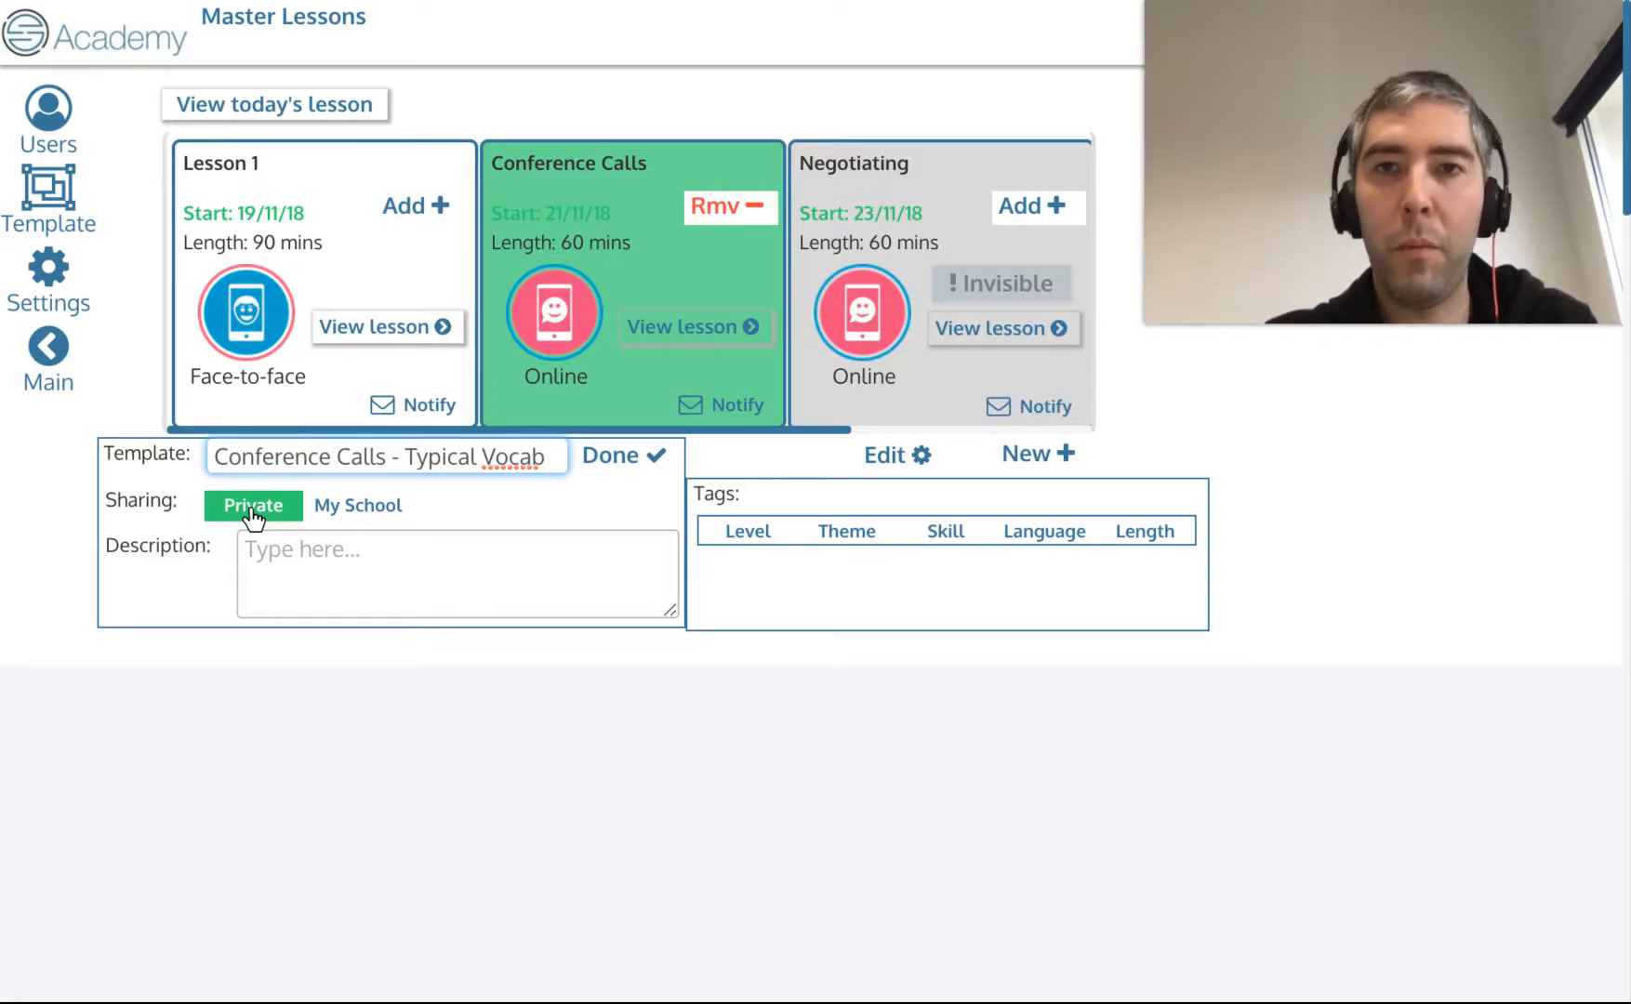
pyautogui.click(370, 511)
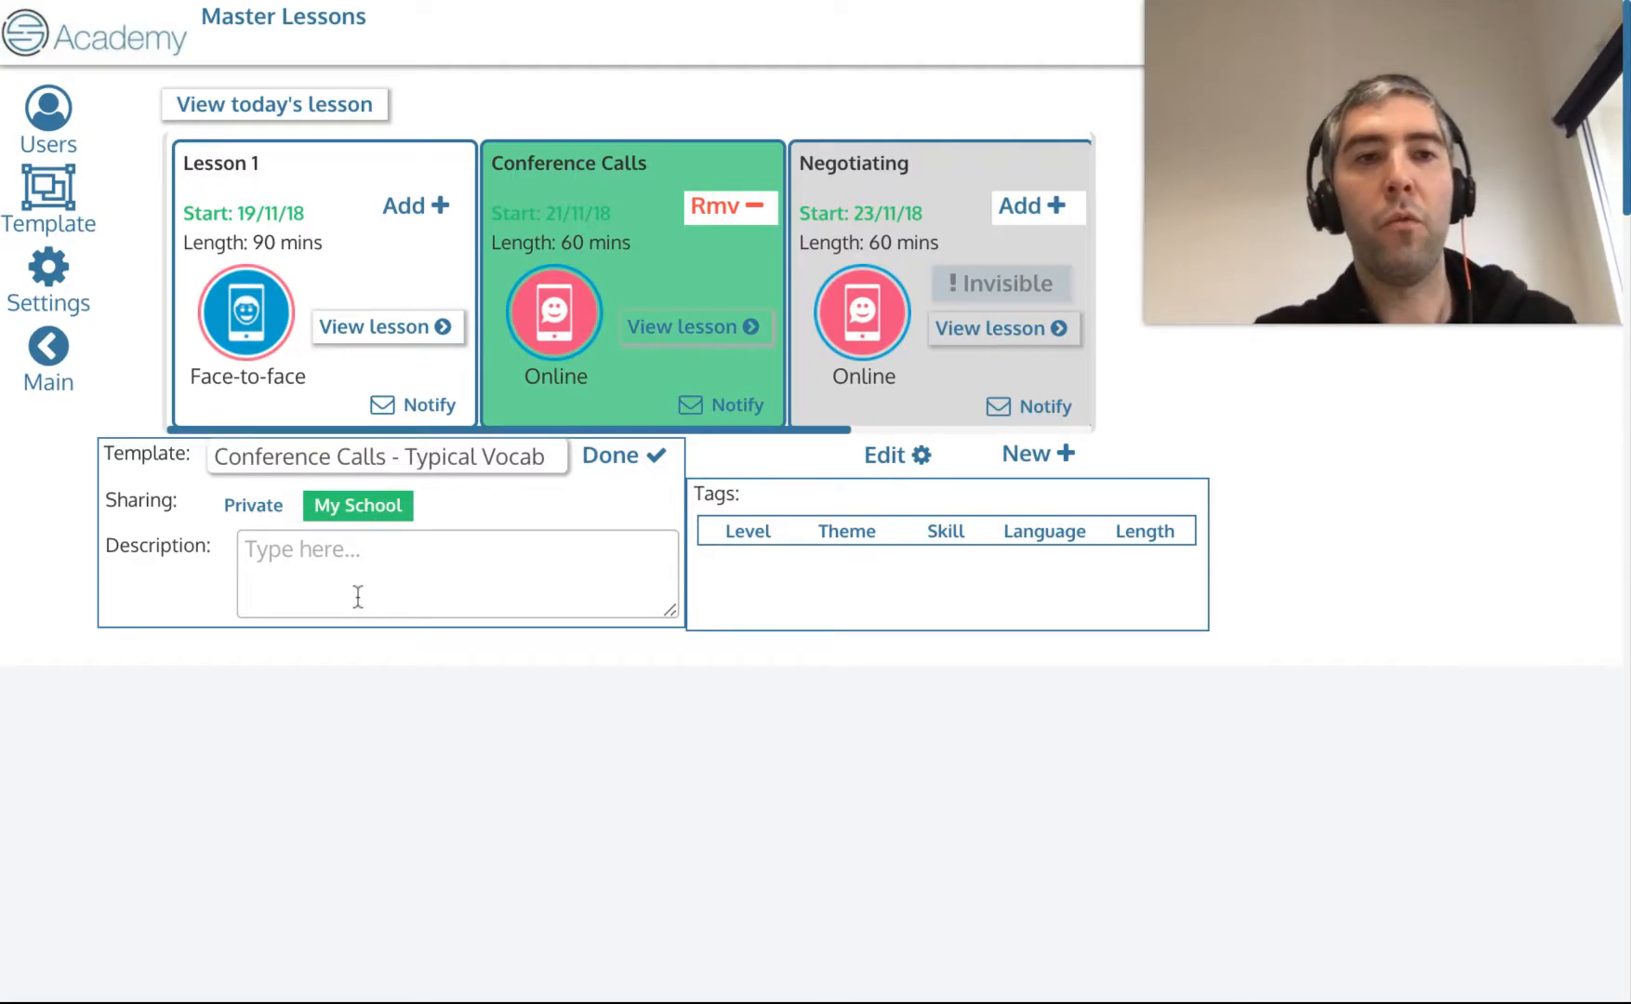
# Enter the template description 'At the end of this lesson, intermediate or above learners will have acquired new vocabulary specific to conference calling, and will have practised listening for gist and detail.'.
pyautogui.click(397, 574)
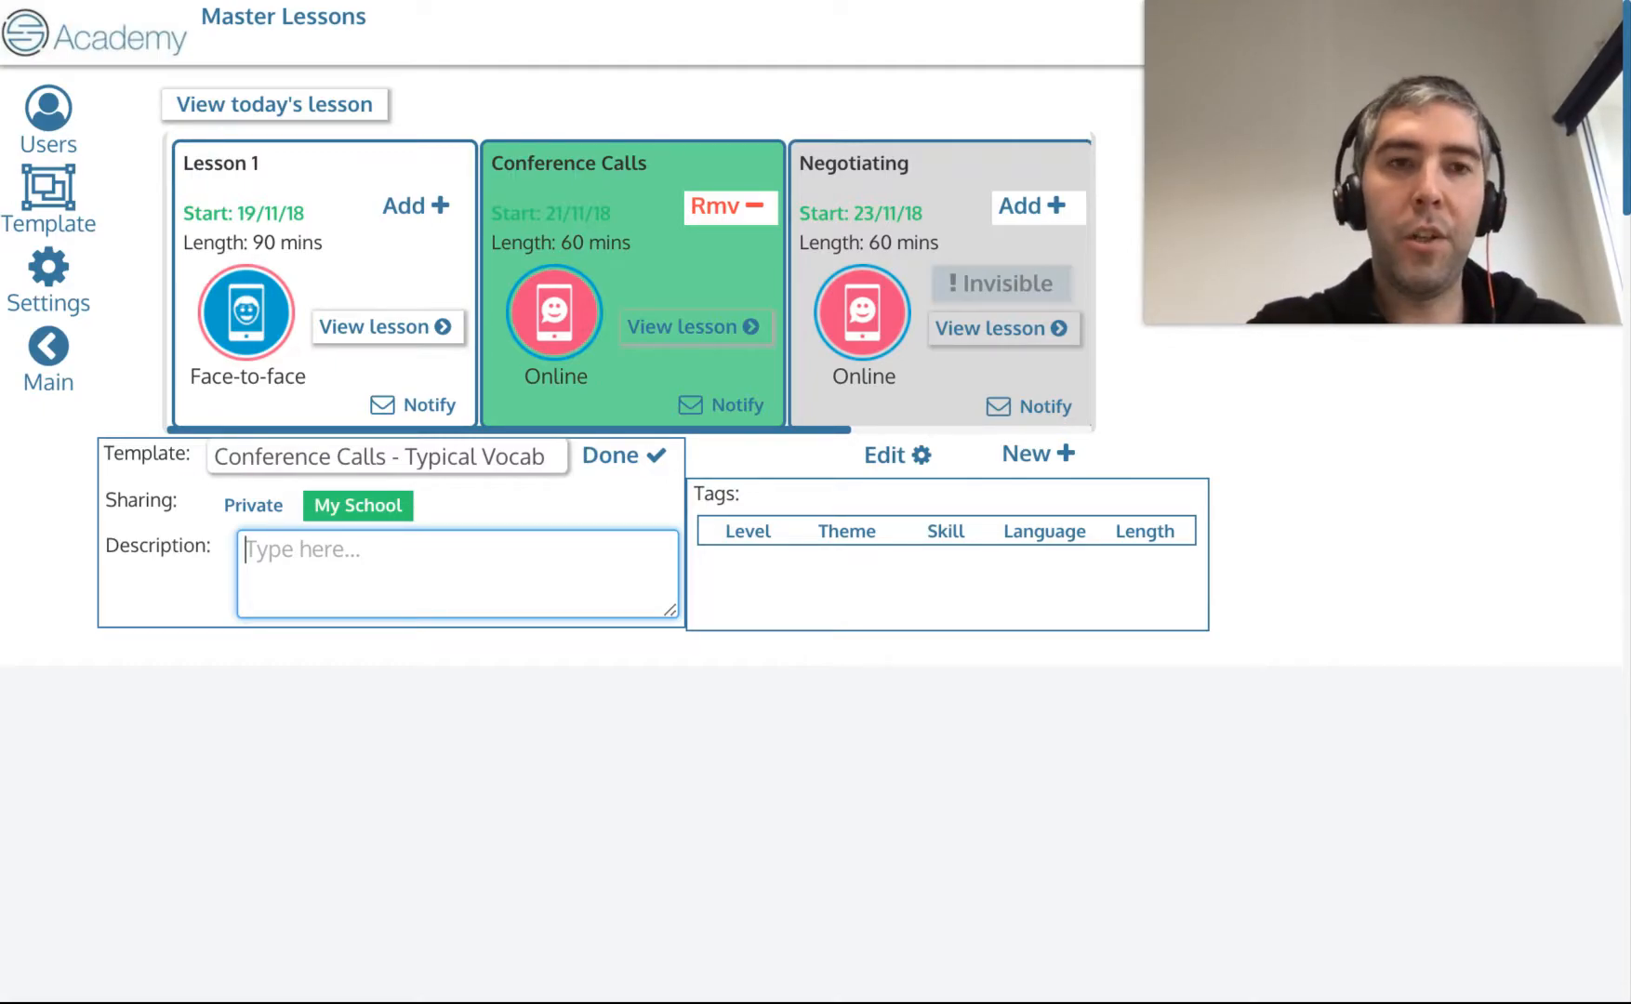
pyautogui.write('At the end of ')
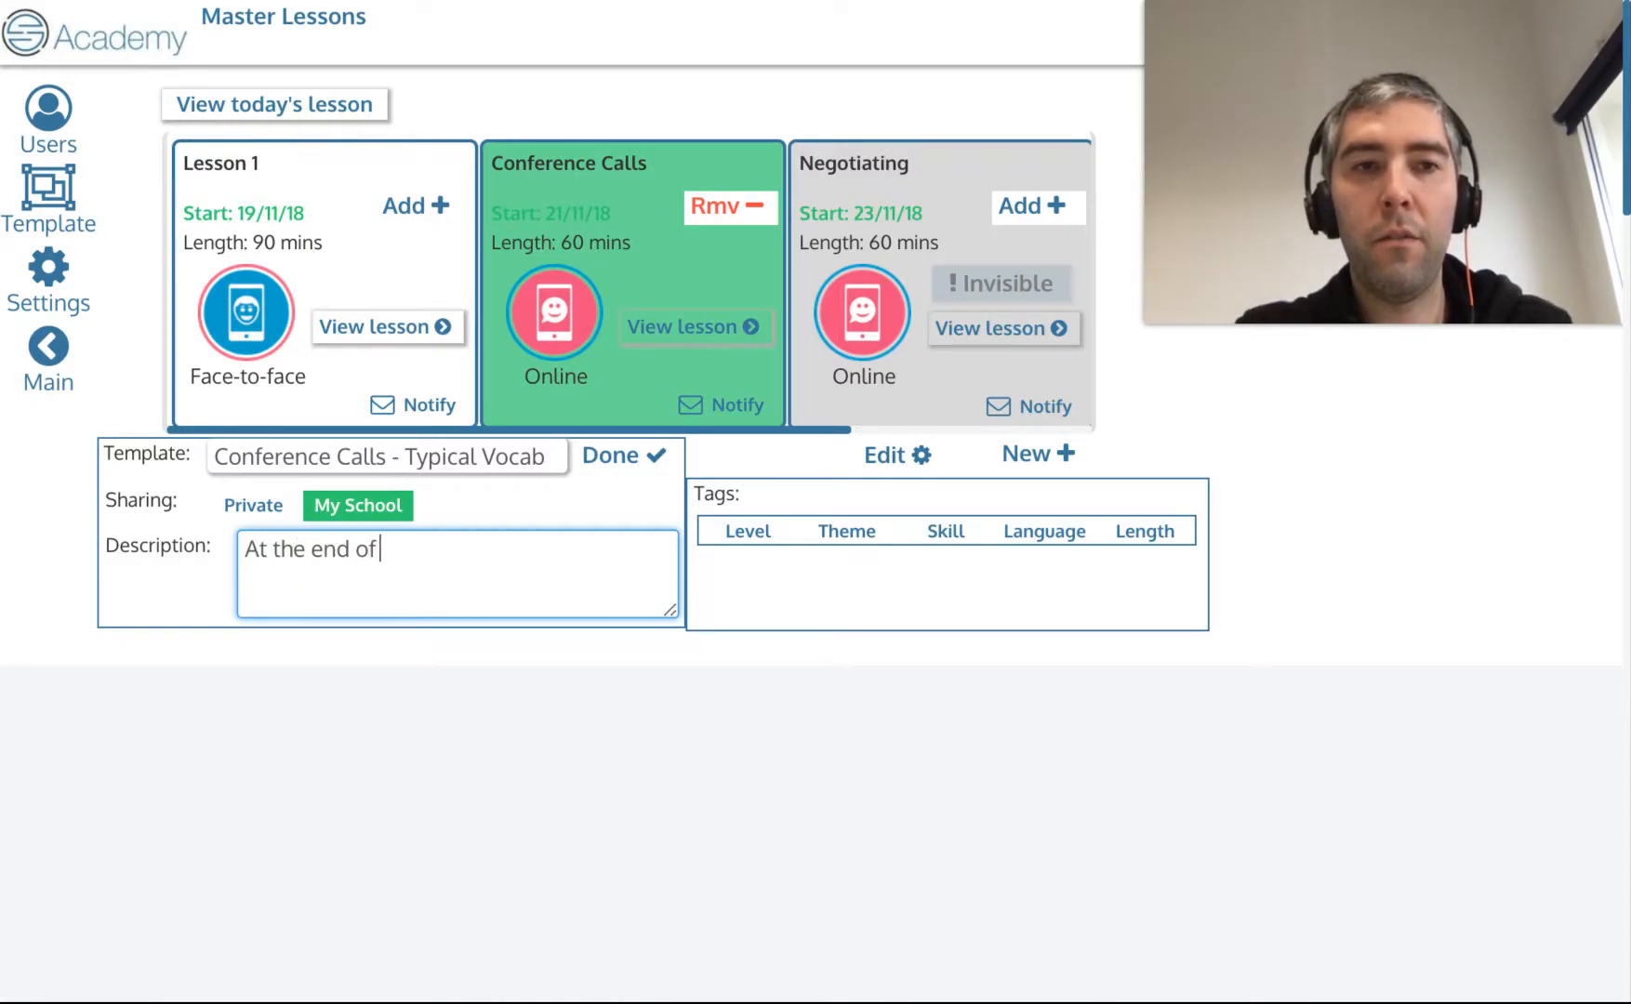
pyautogui.write('this lesson, int')
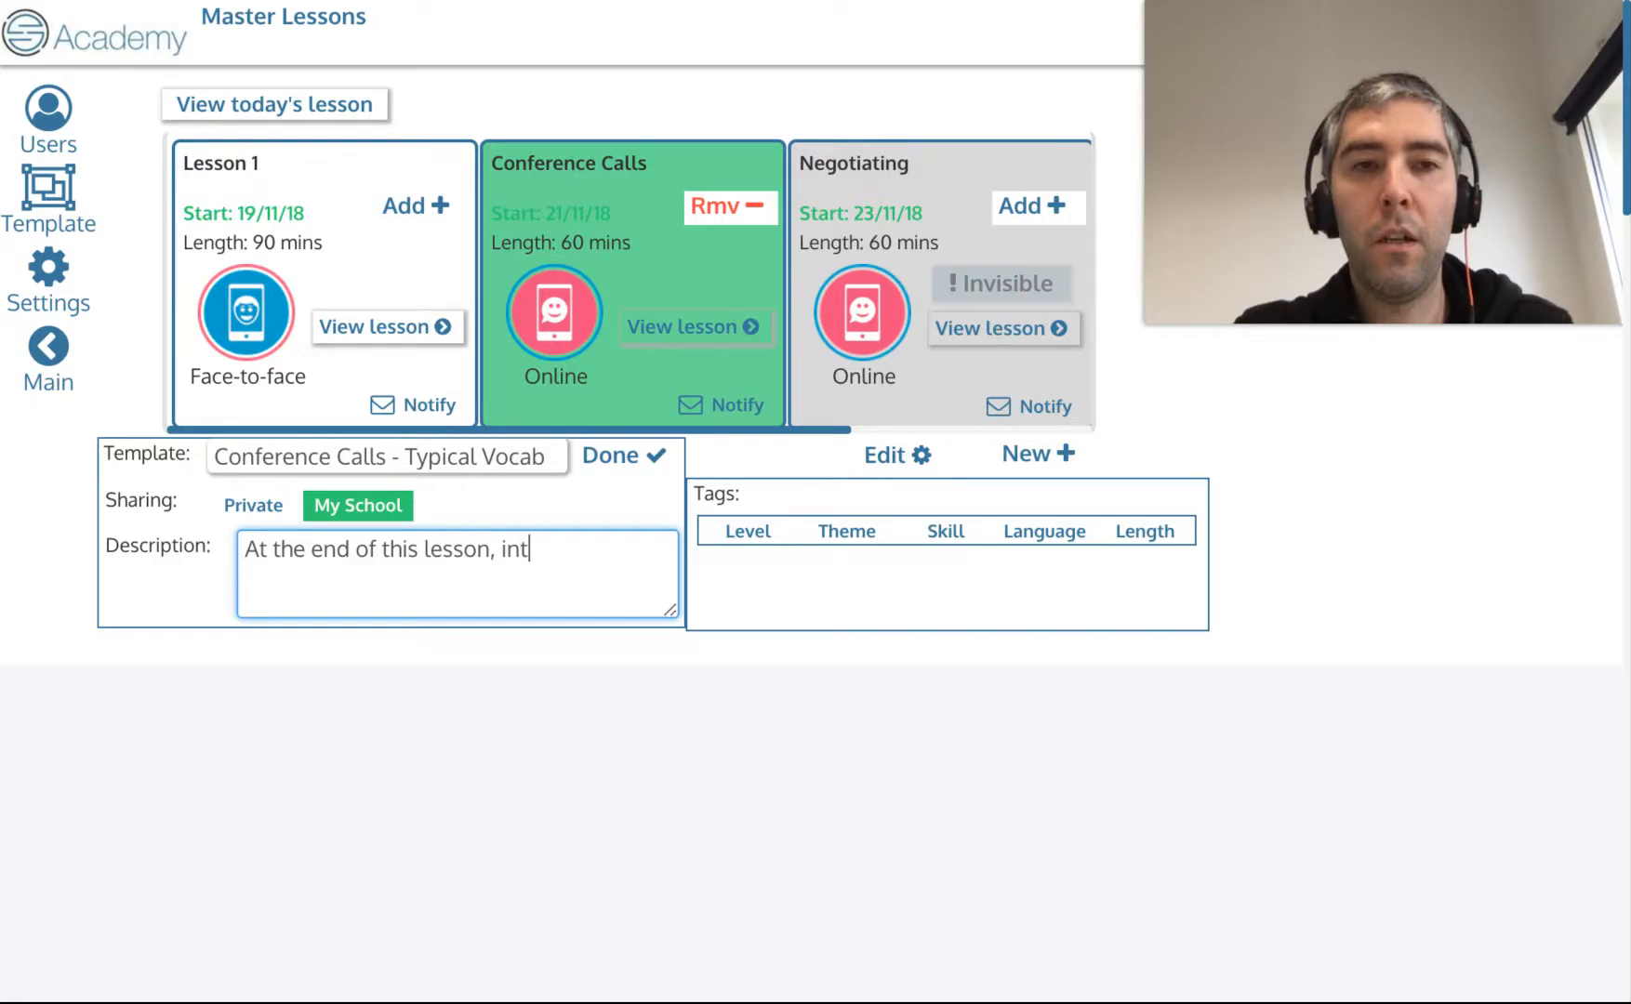
pyautogui.write('ermediate learners ')
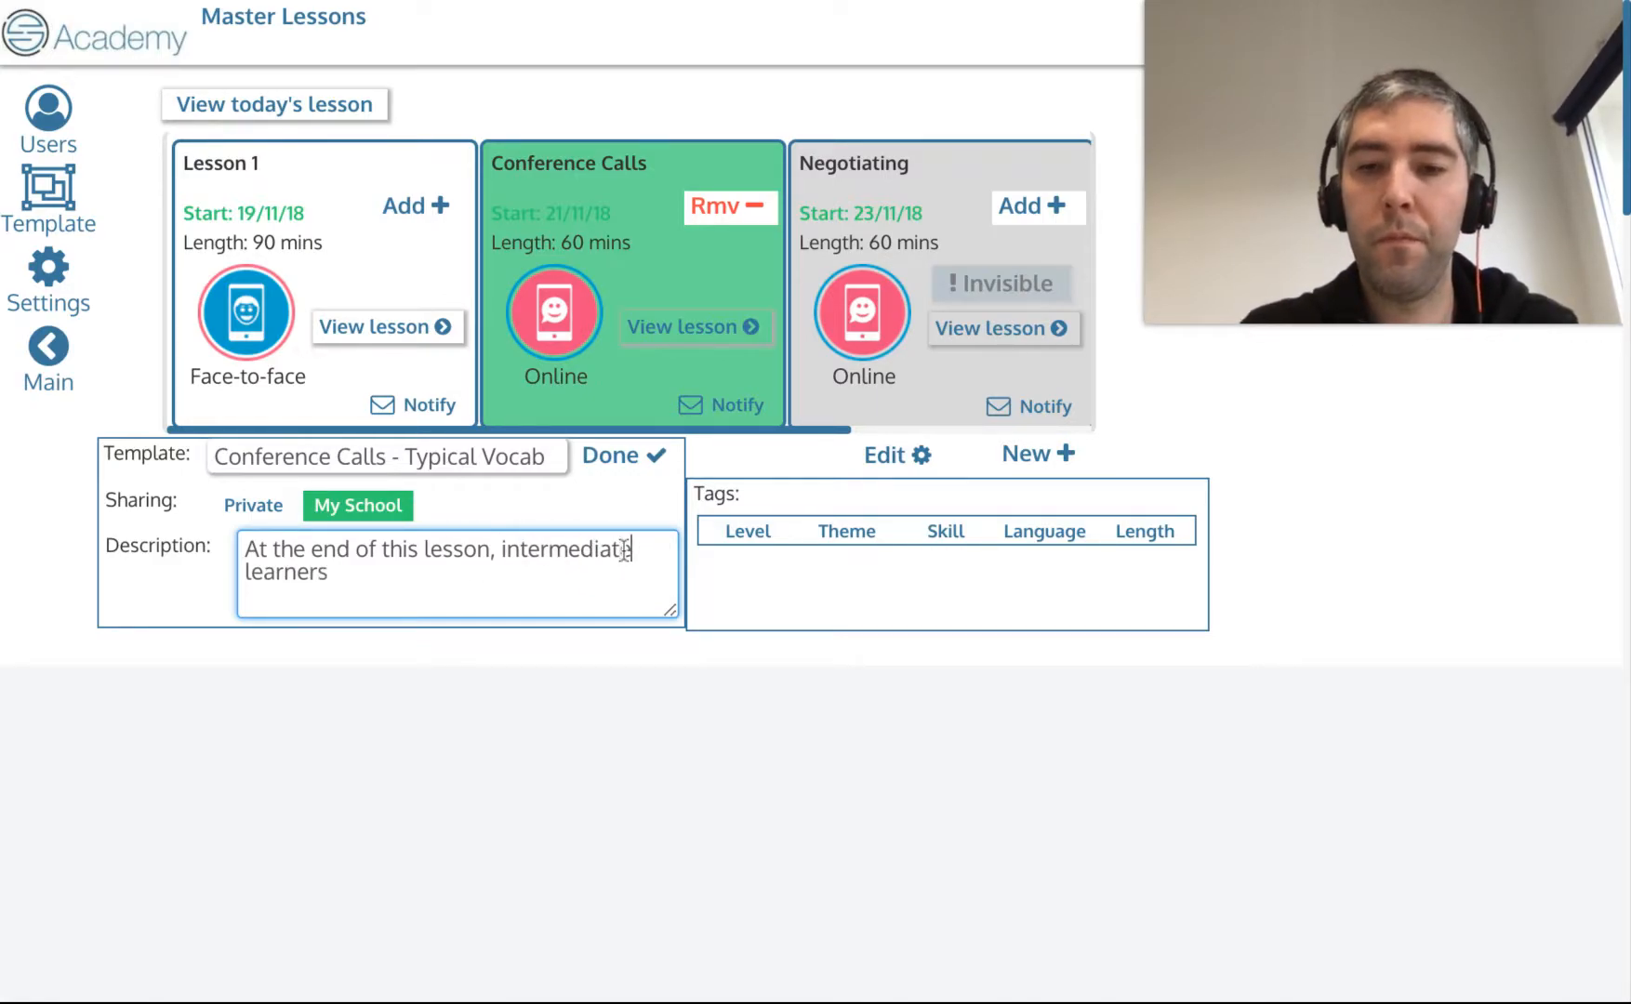
pyautogui.write('above')
pyautogui.click(555, 570)
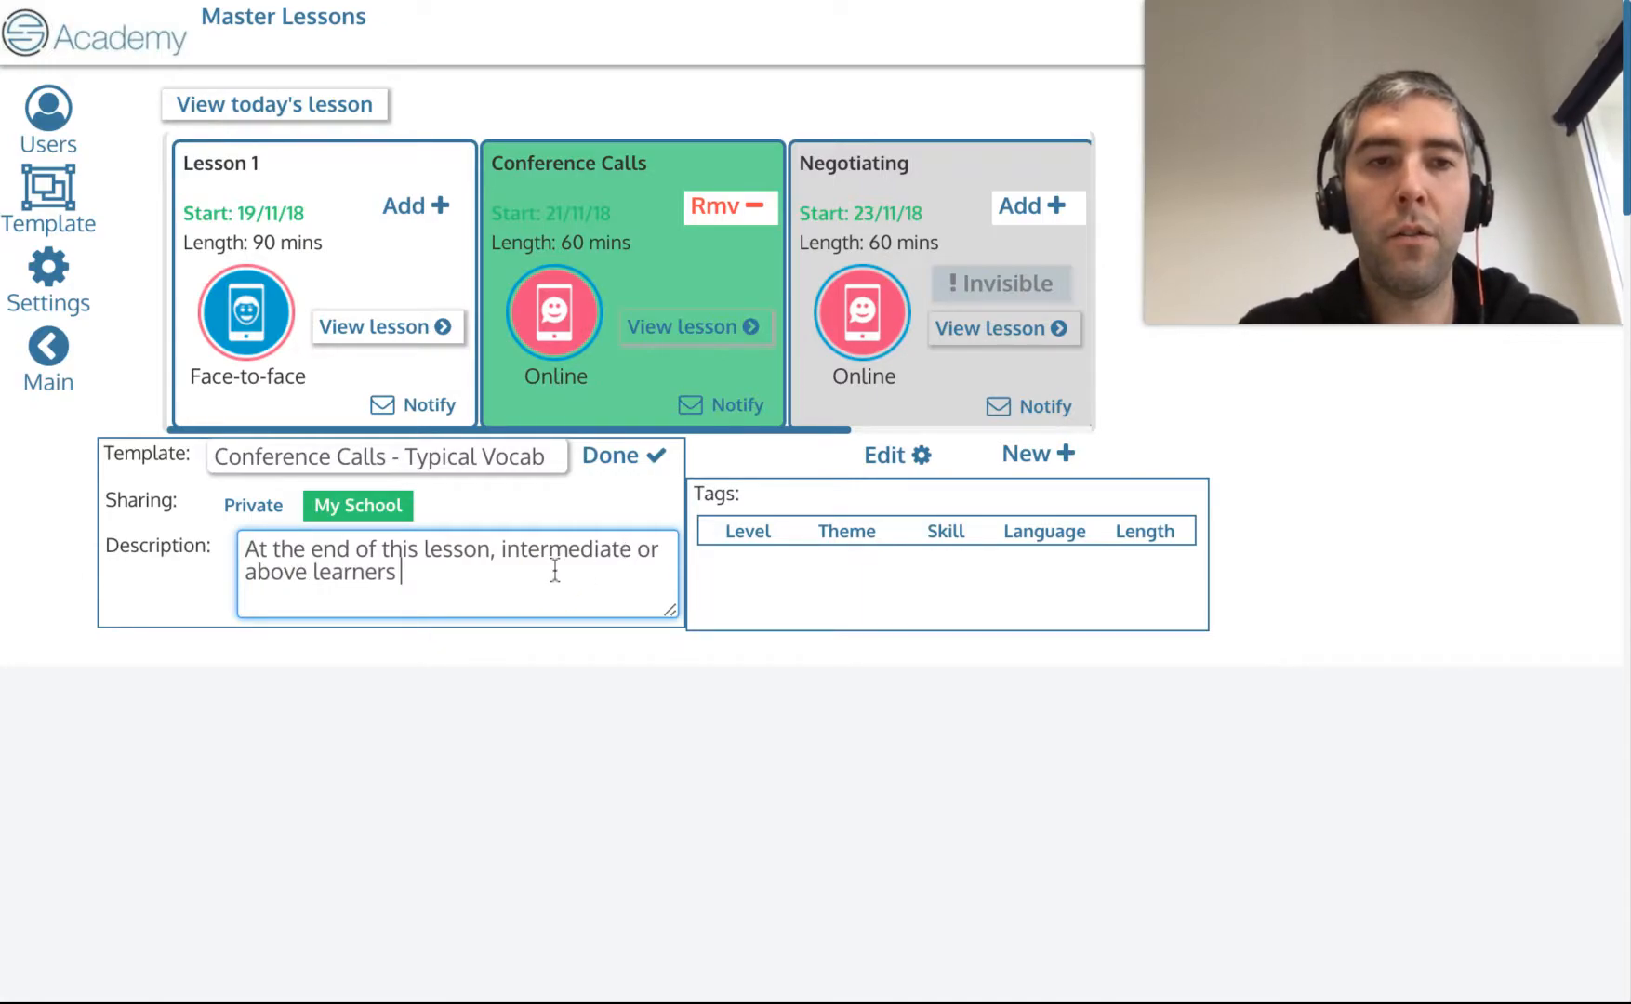
pyautogui.write('will have ')
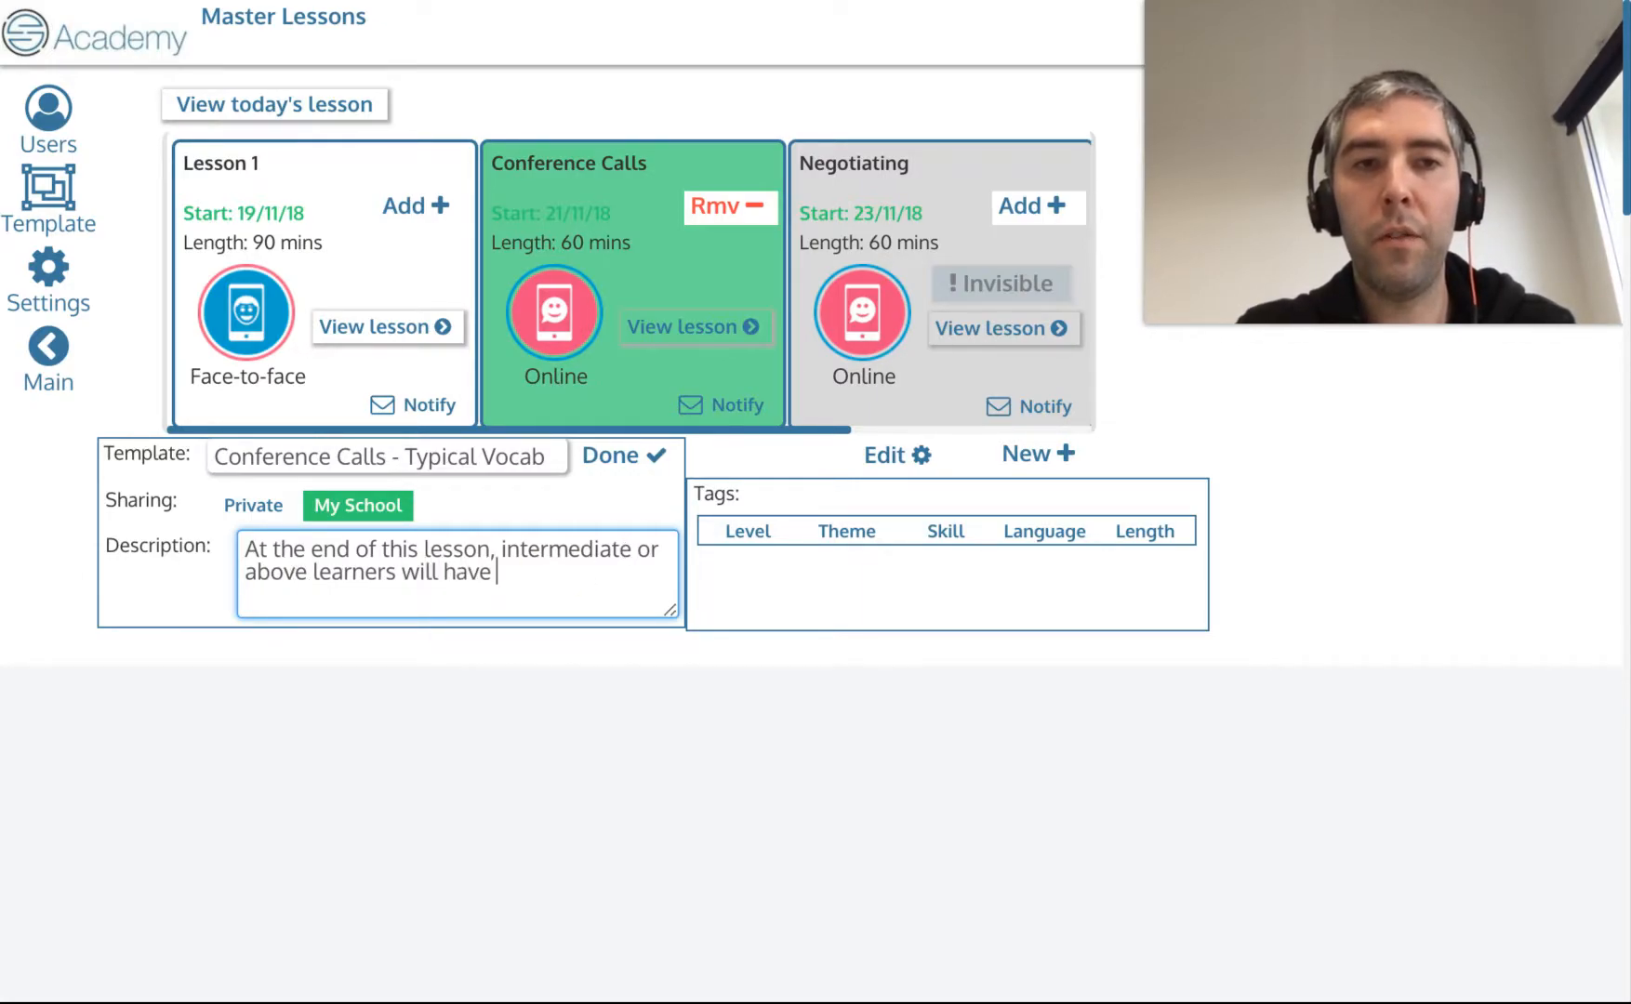
pyautogui.write('acquired new vocabula')
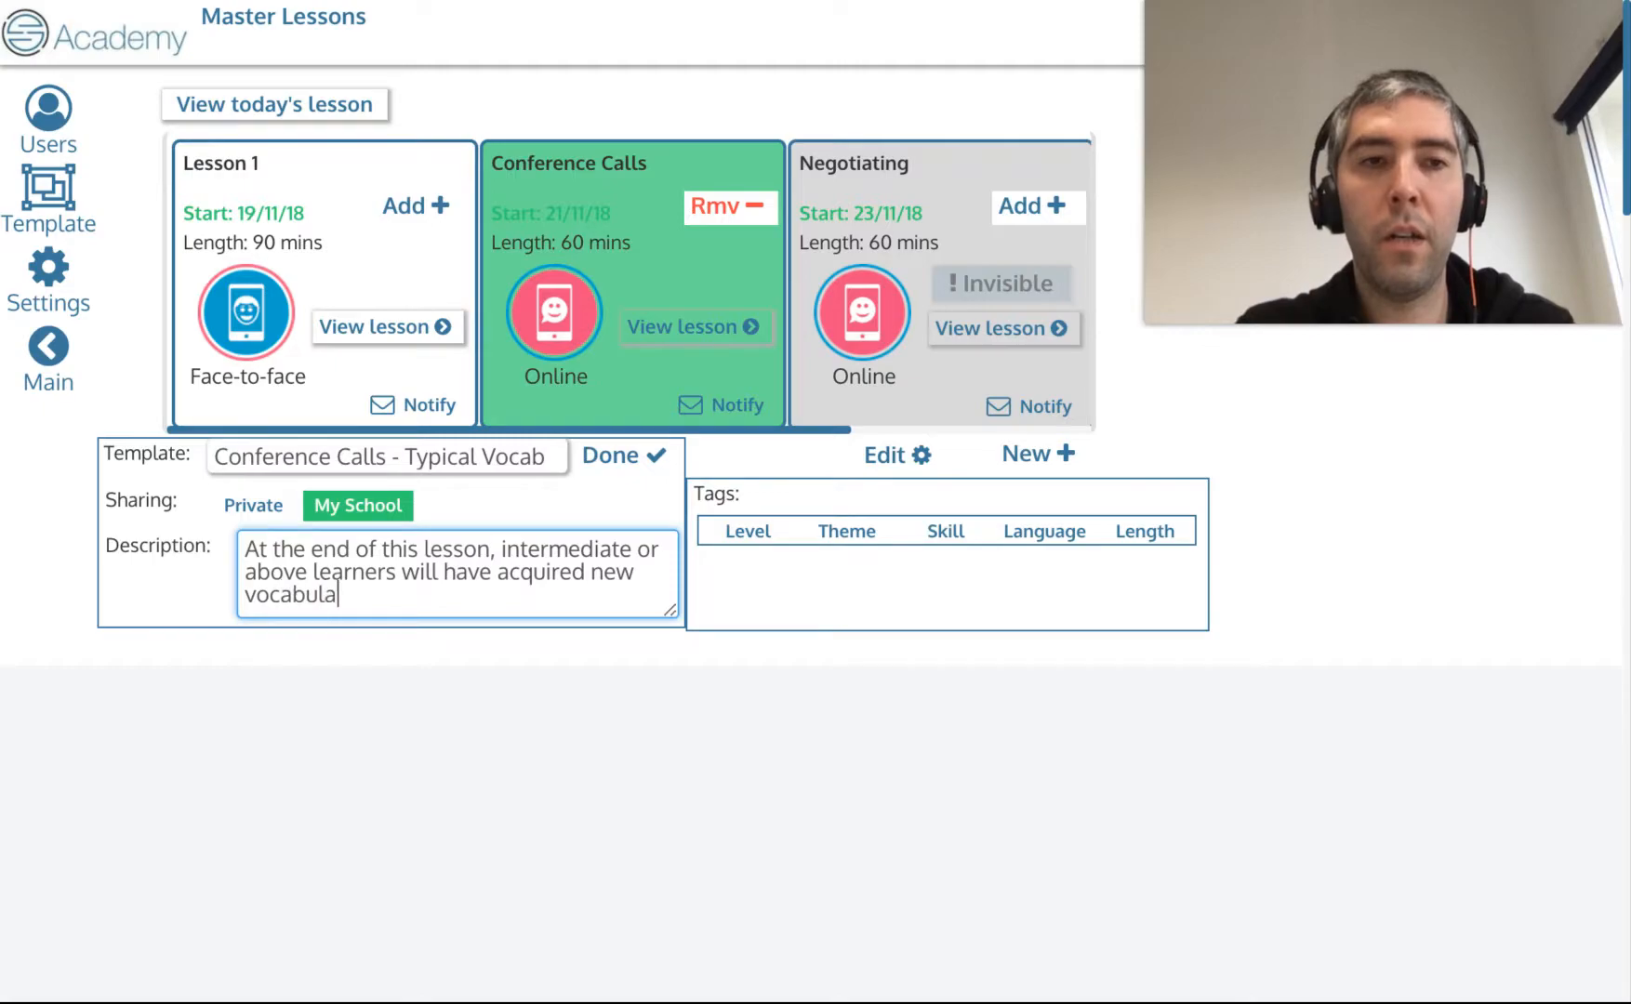
pyautogui.write('ry specific to c')
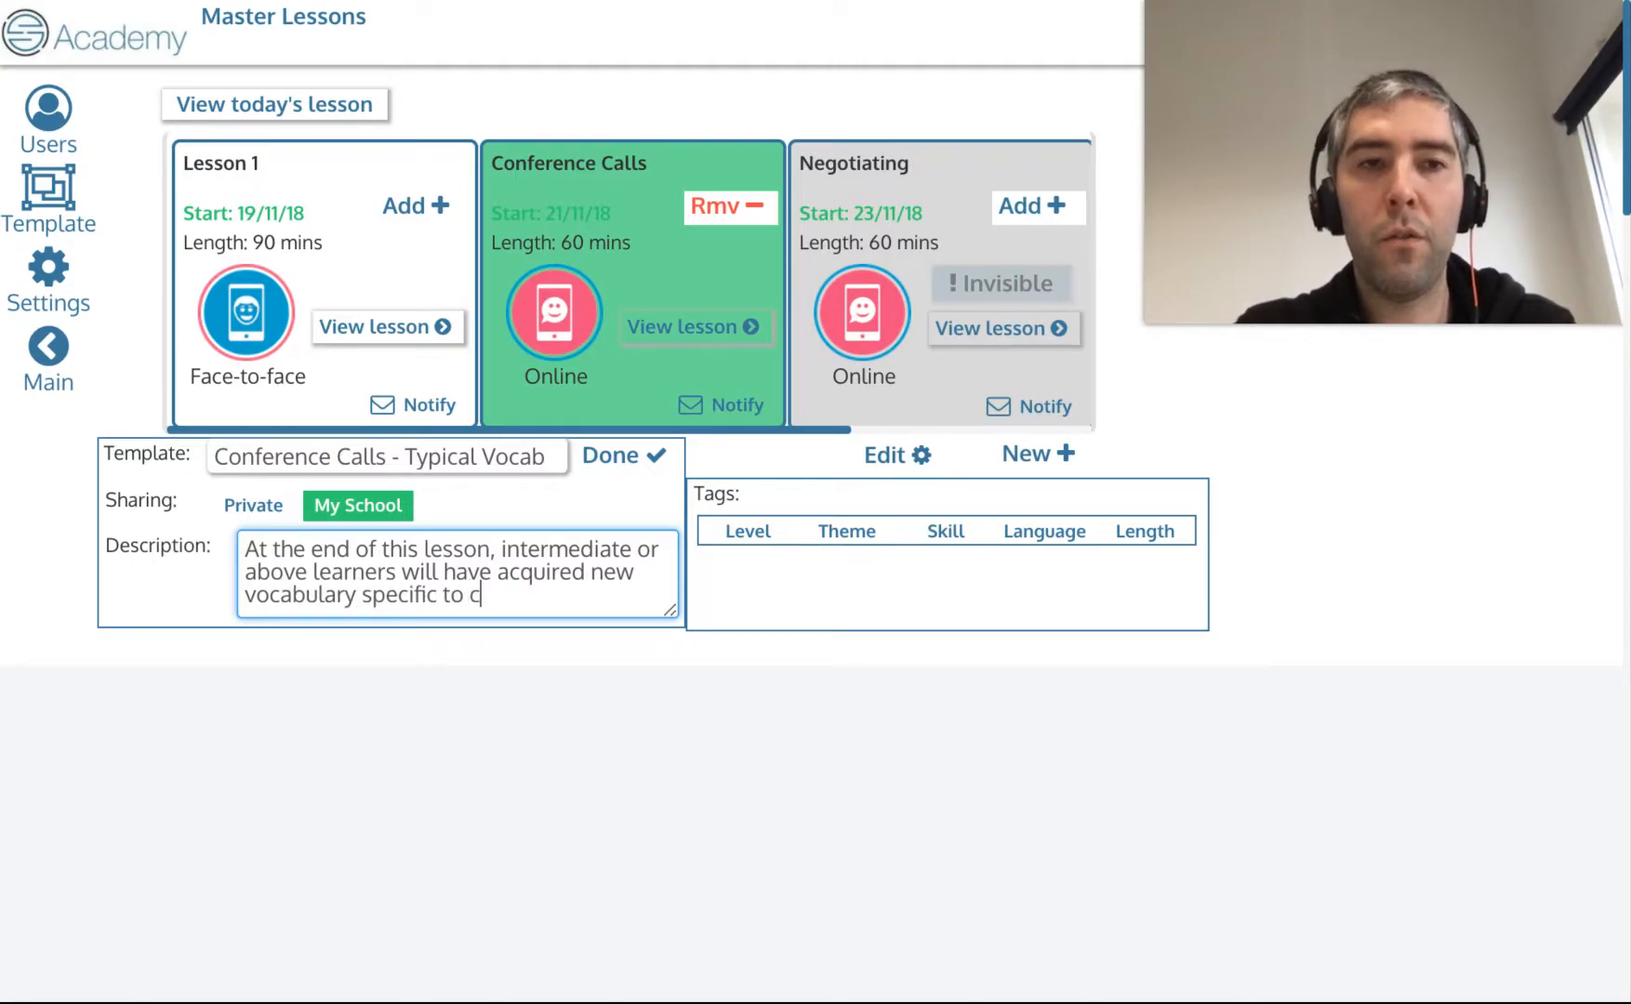
pyautogui.write('onference calling, and will hav')
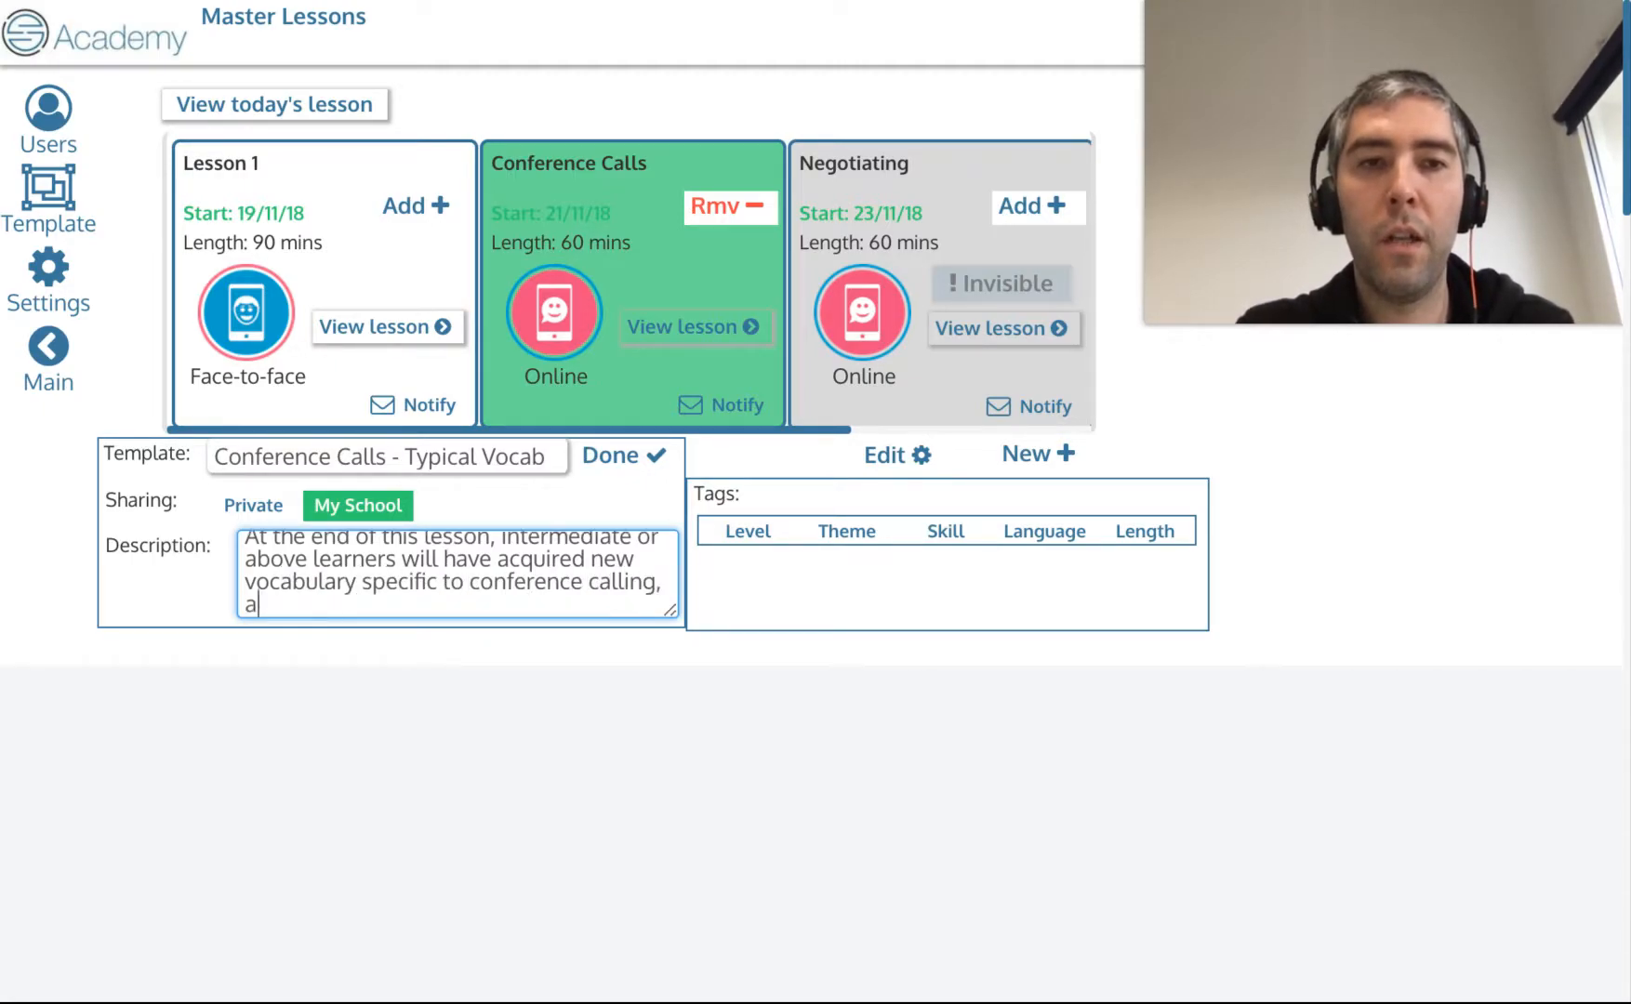
pyautogui.write('e practic')
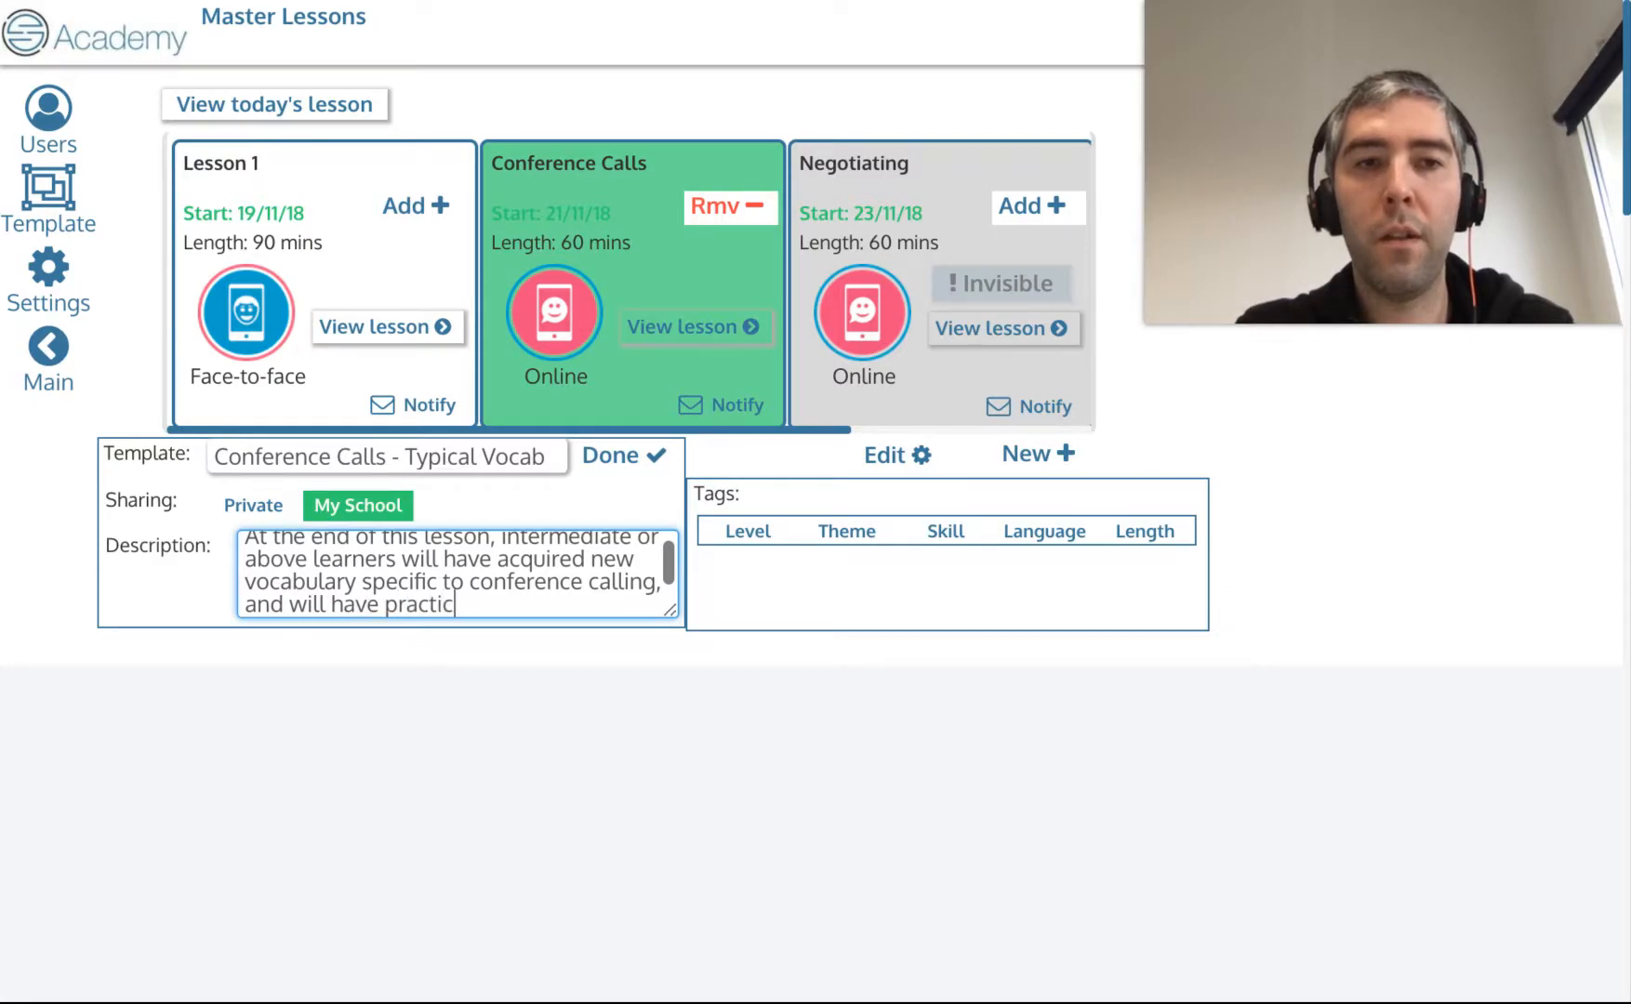
pyautogui.write('sed listening for gist and')
pyautogui.write('etail.')
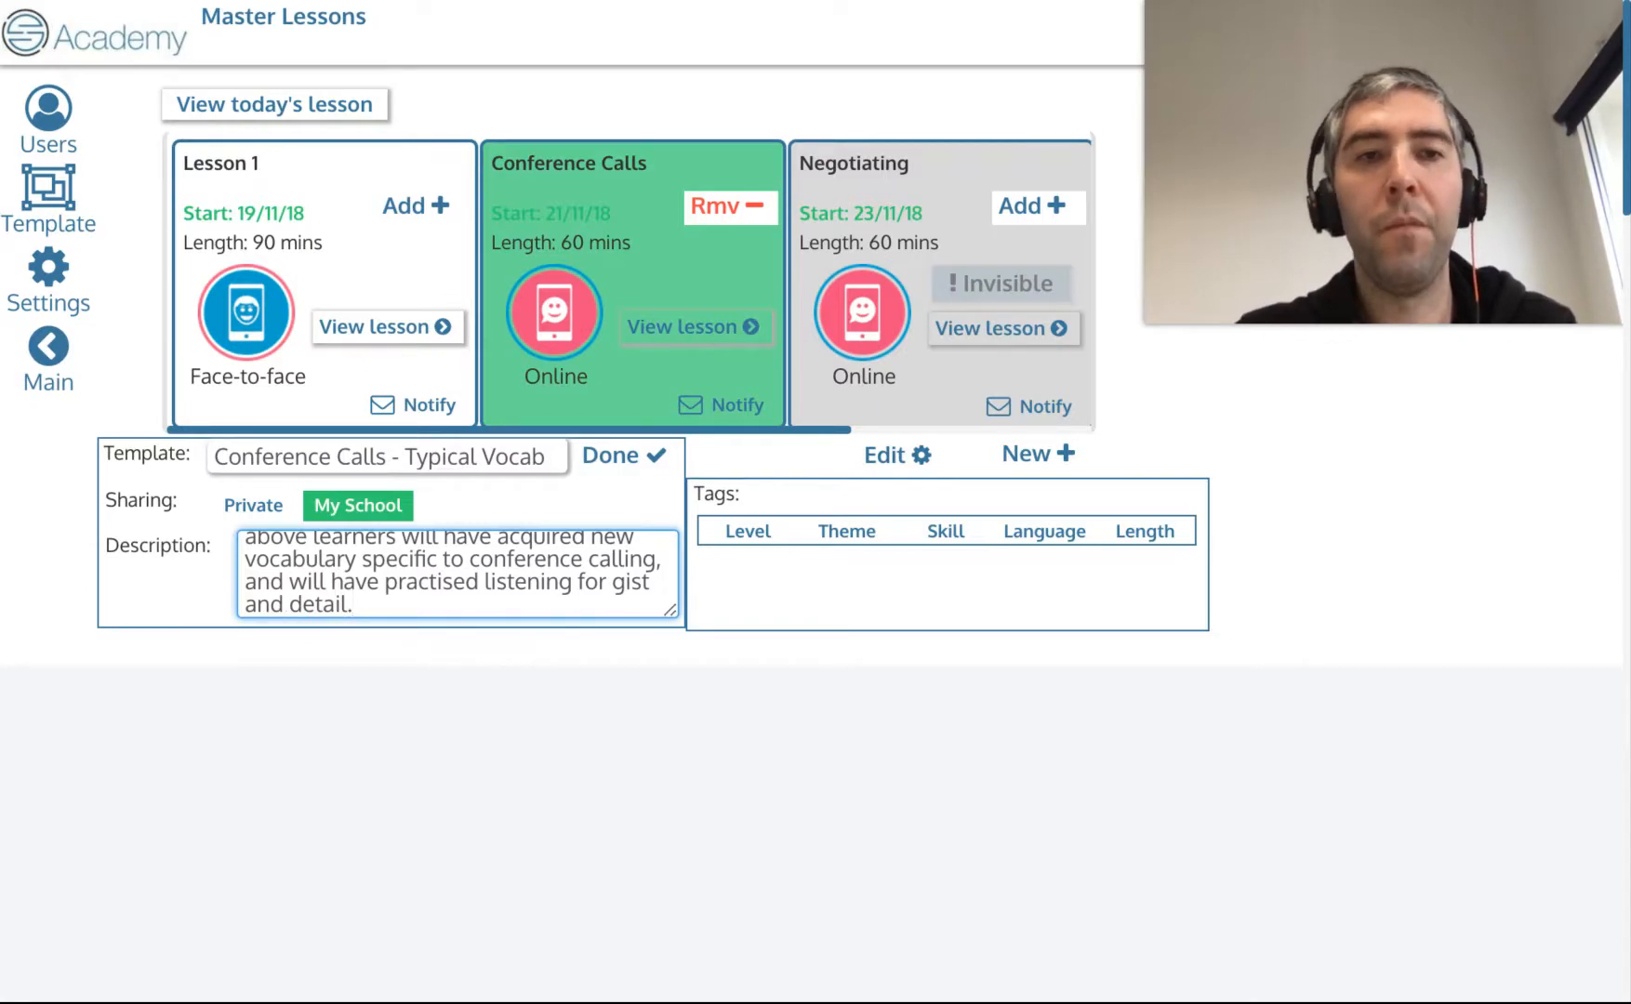
pyautogui.scroll(3, 371, 564)
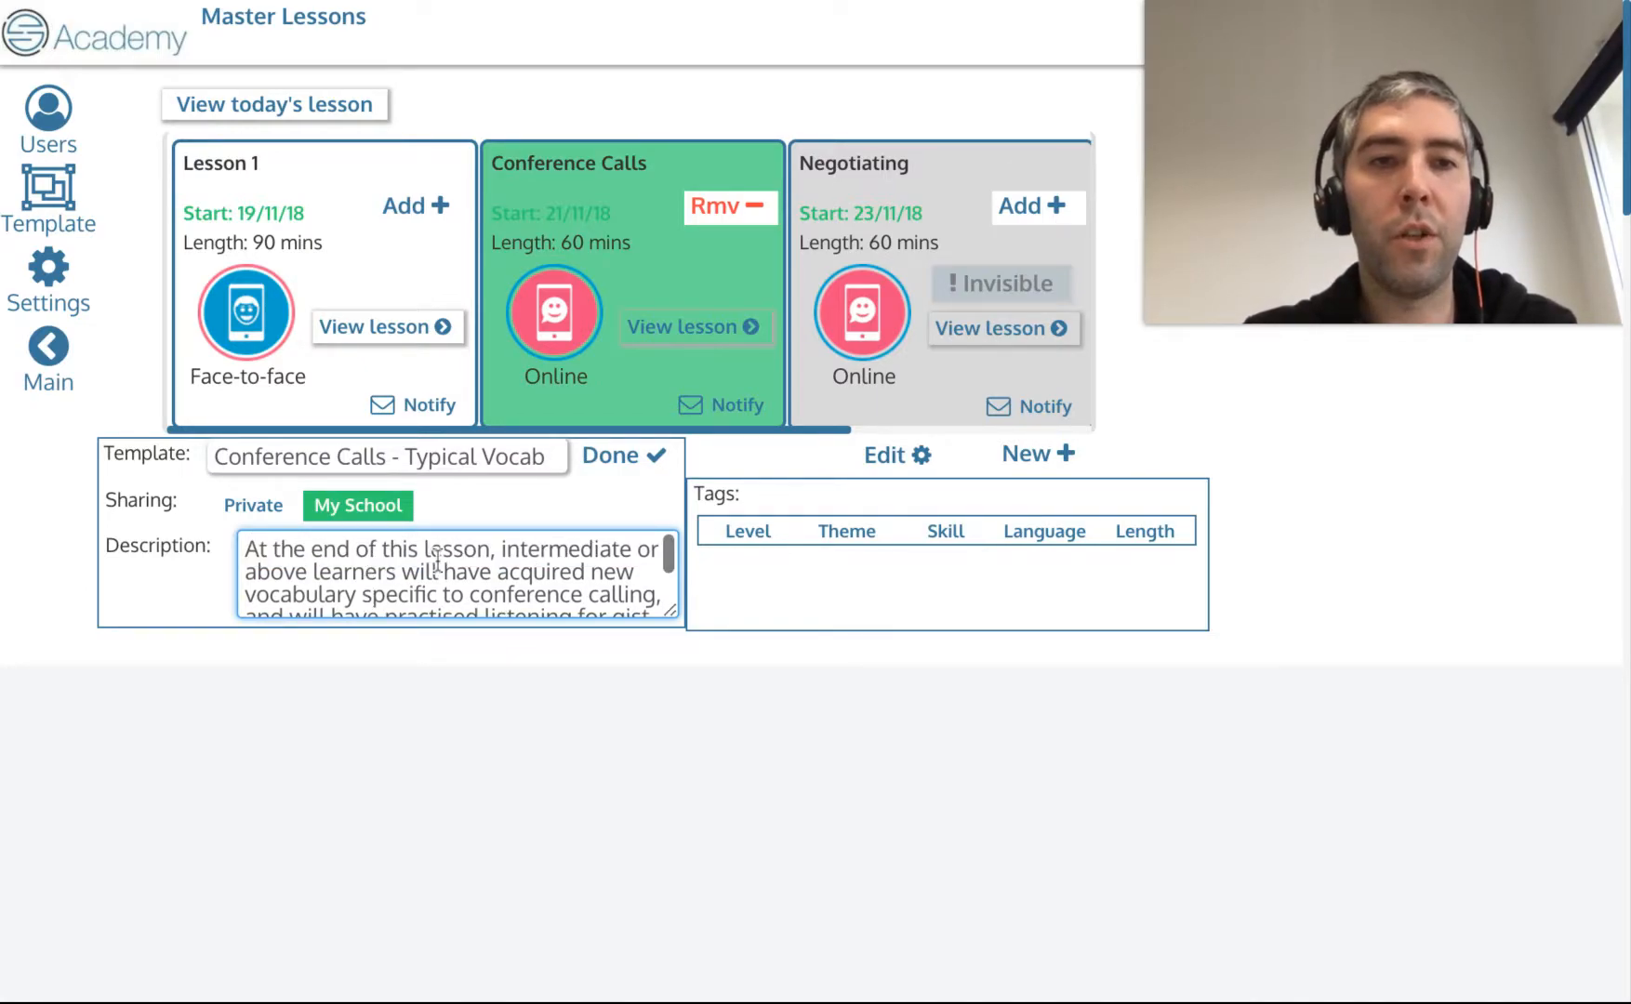
pyautogui.scroll(-3, 437, 558)
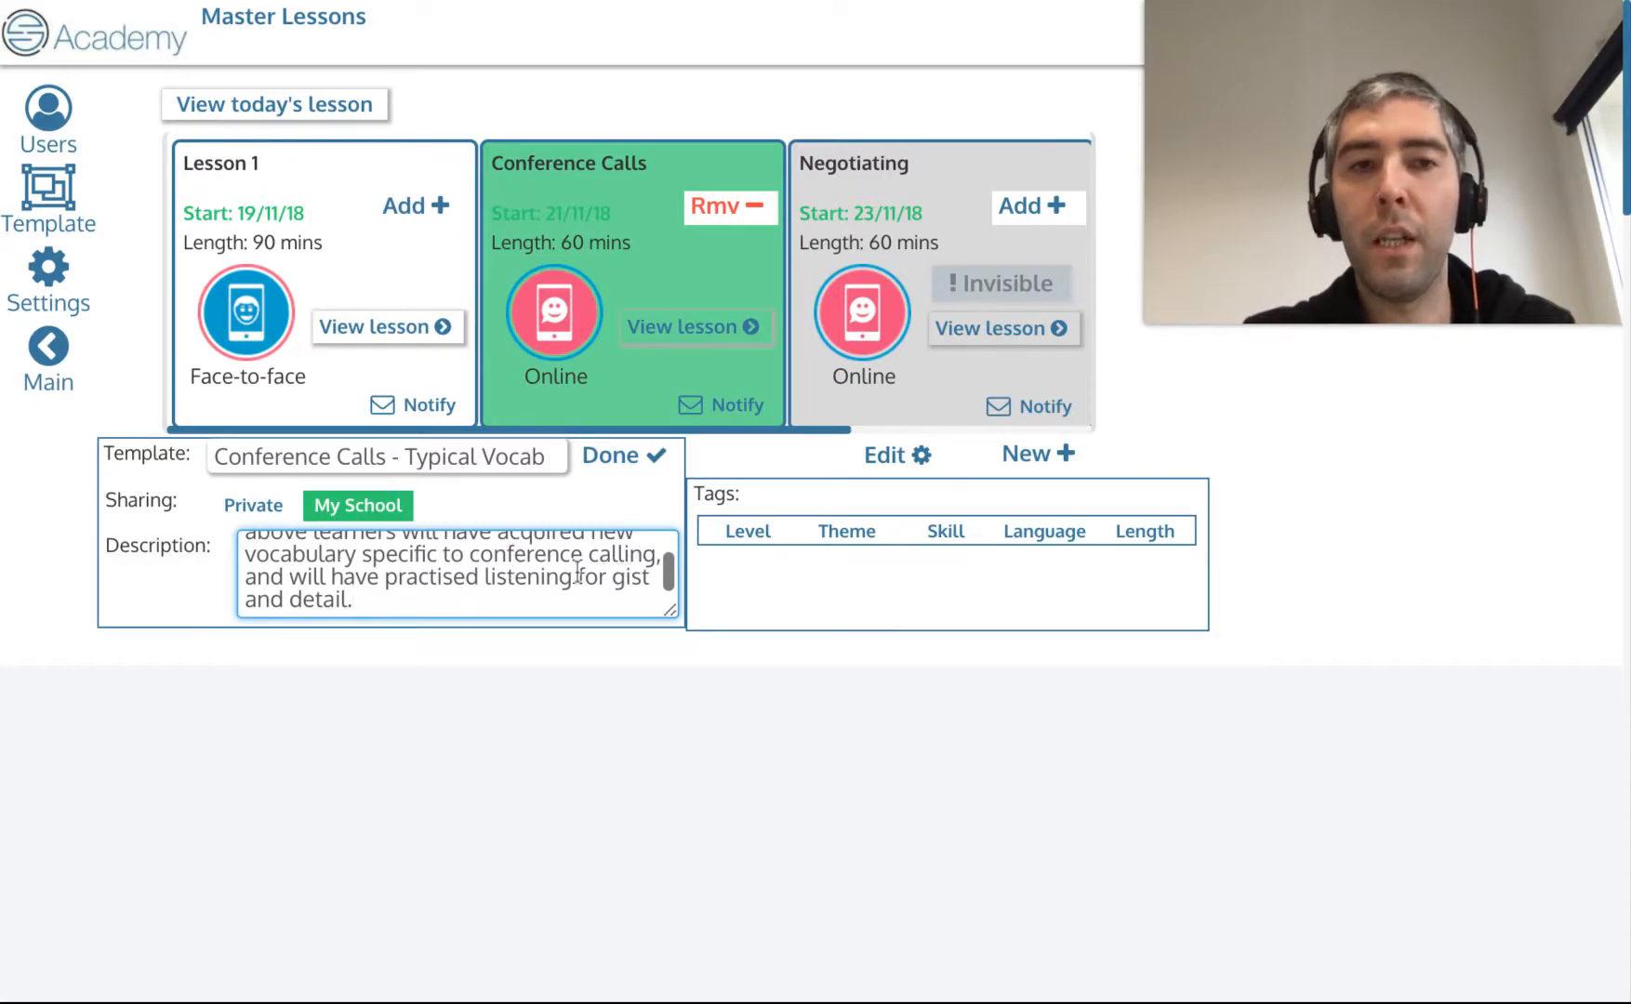
pyautogui.scroll(3, 574, 569)
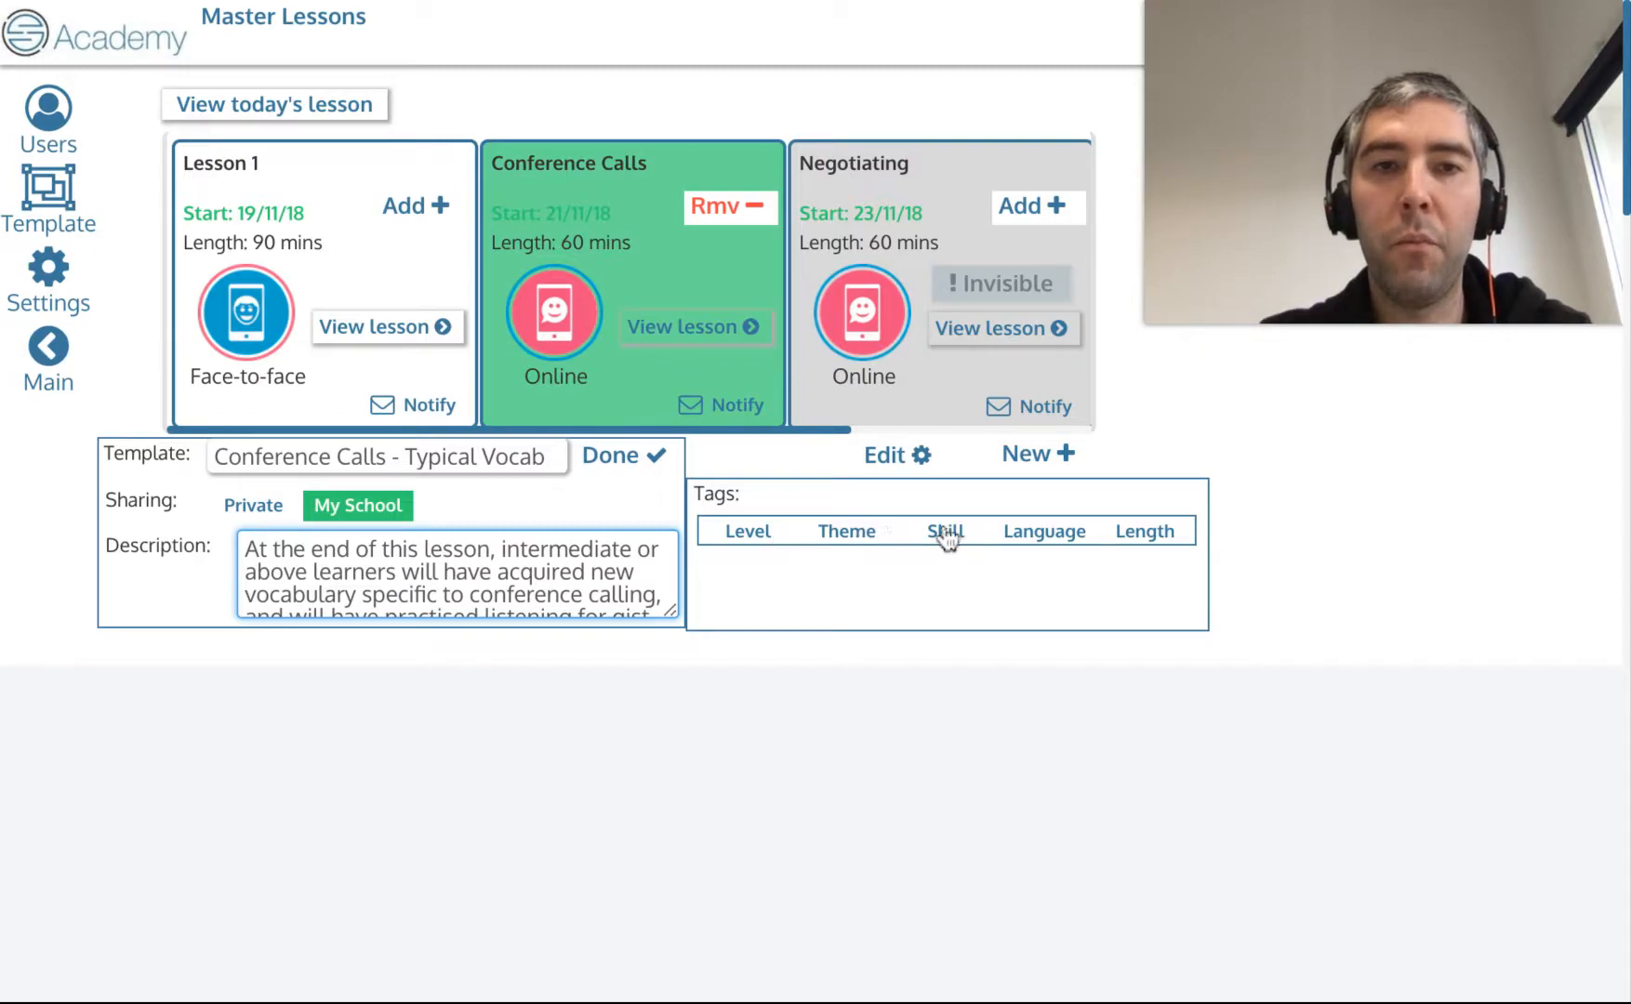
# Tag the template with levels B2, C1 and C2.
pyautogui.click(748, 532)
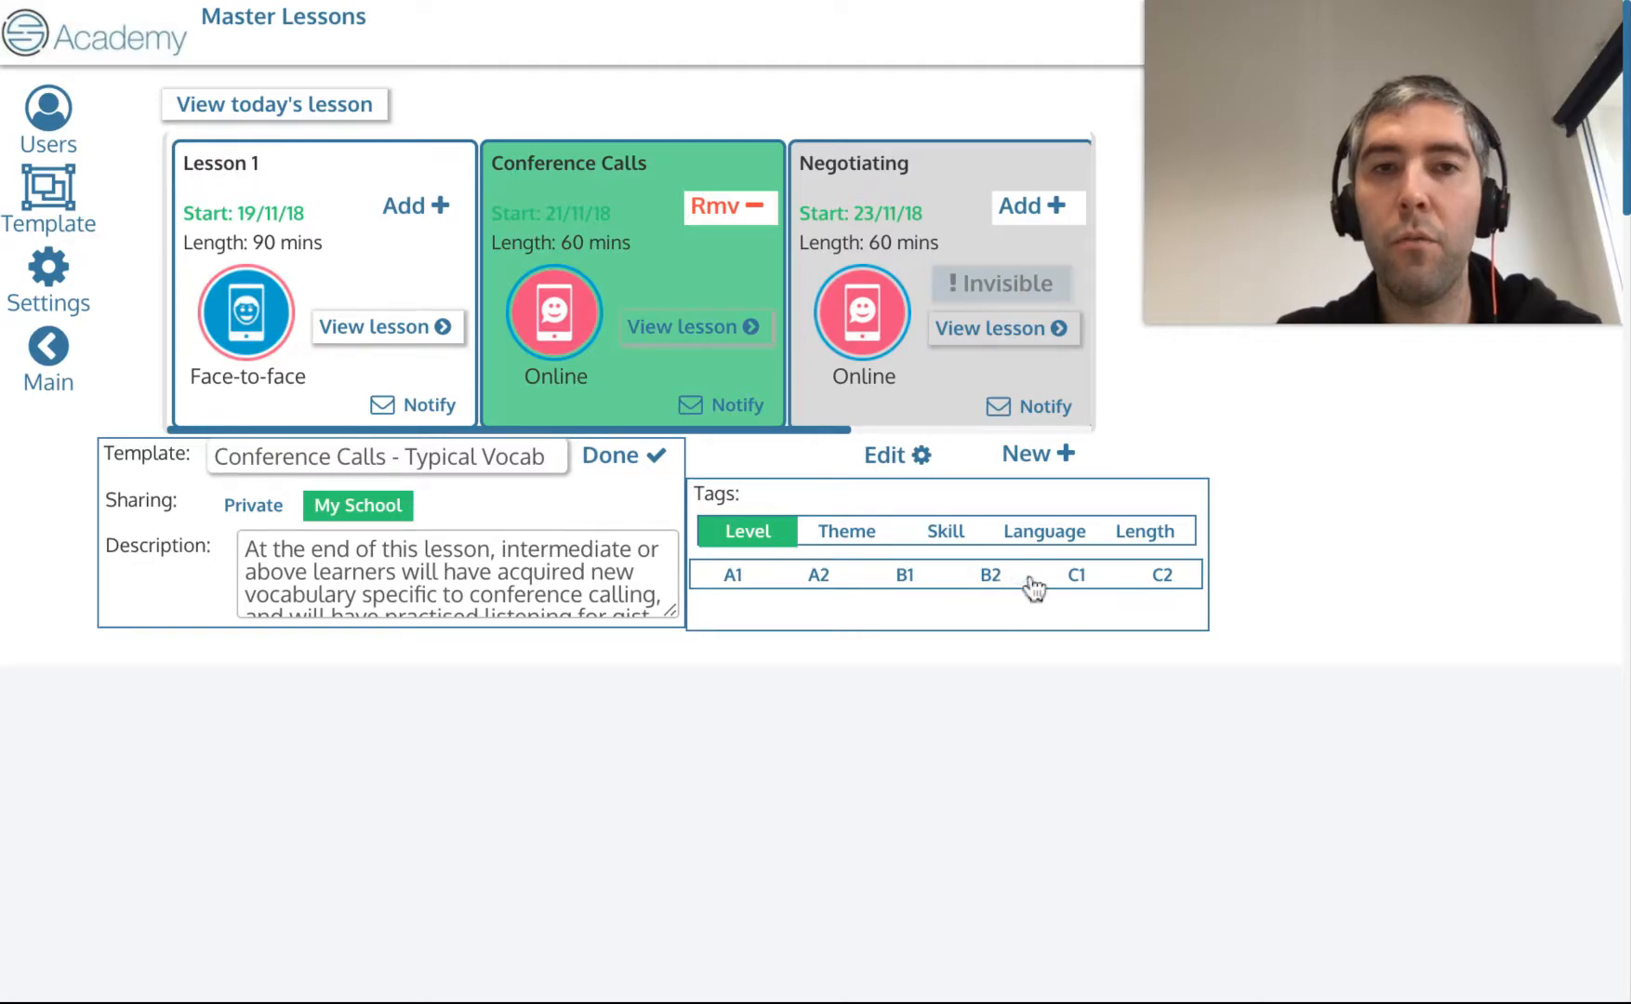
pyautogui.click(986, 578)
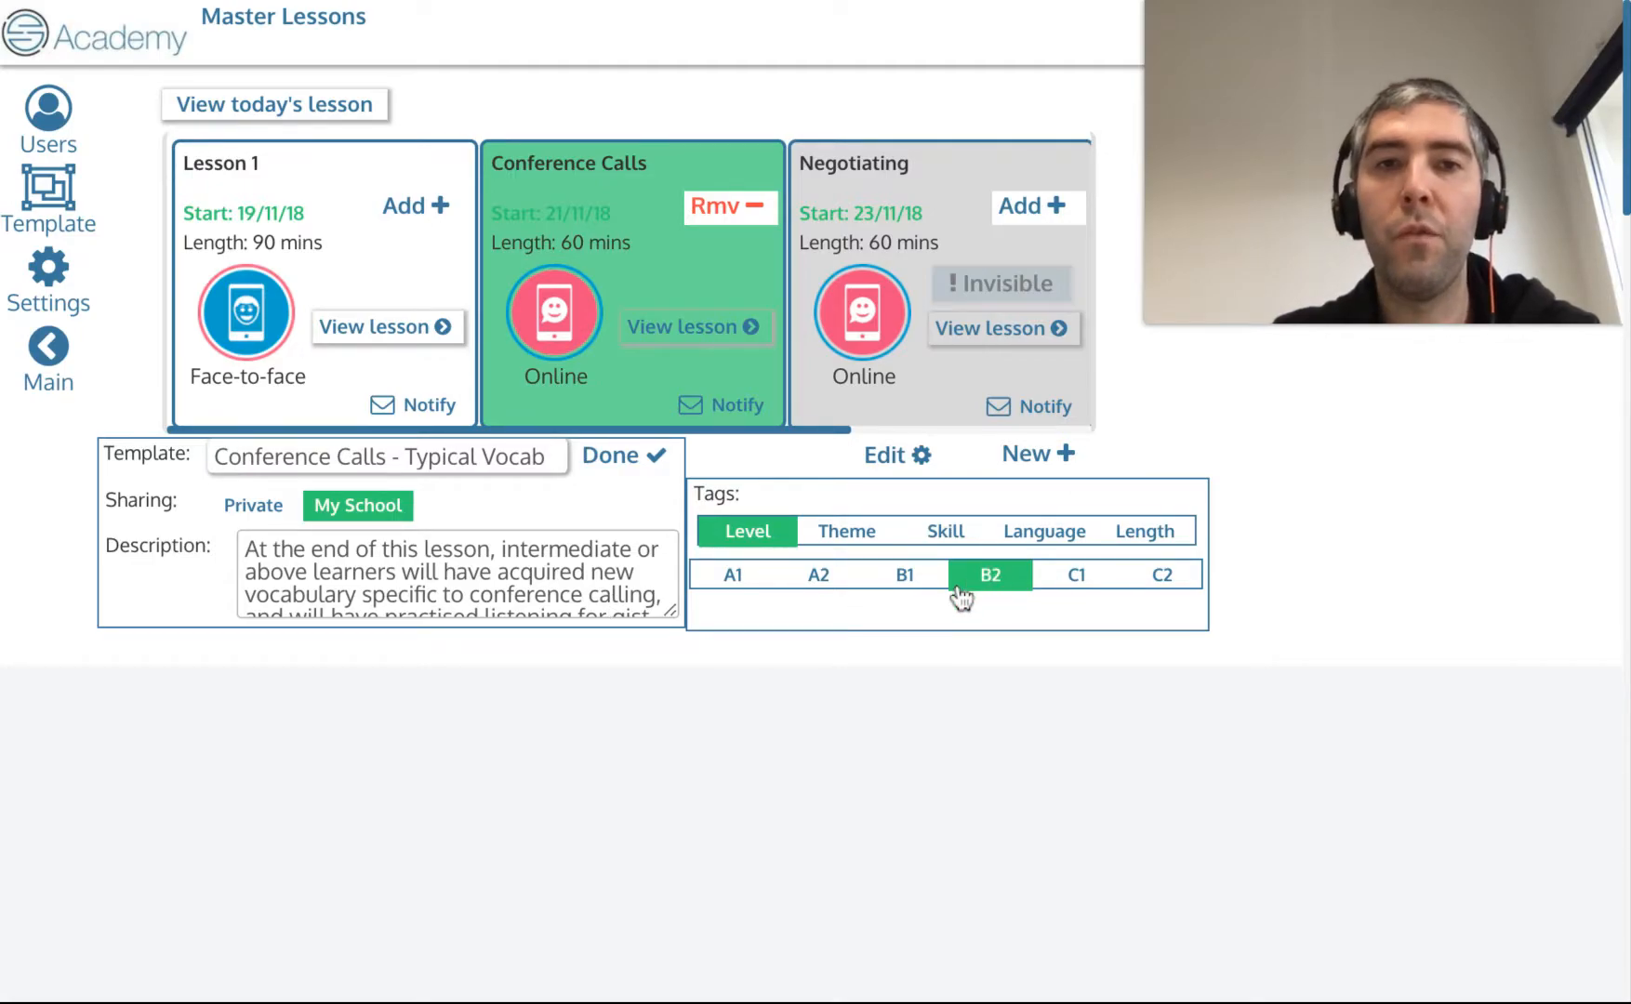
pyautogui.click(1053, 580)
pyautogui.click(1164, 580)
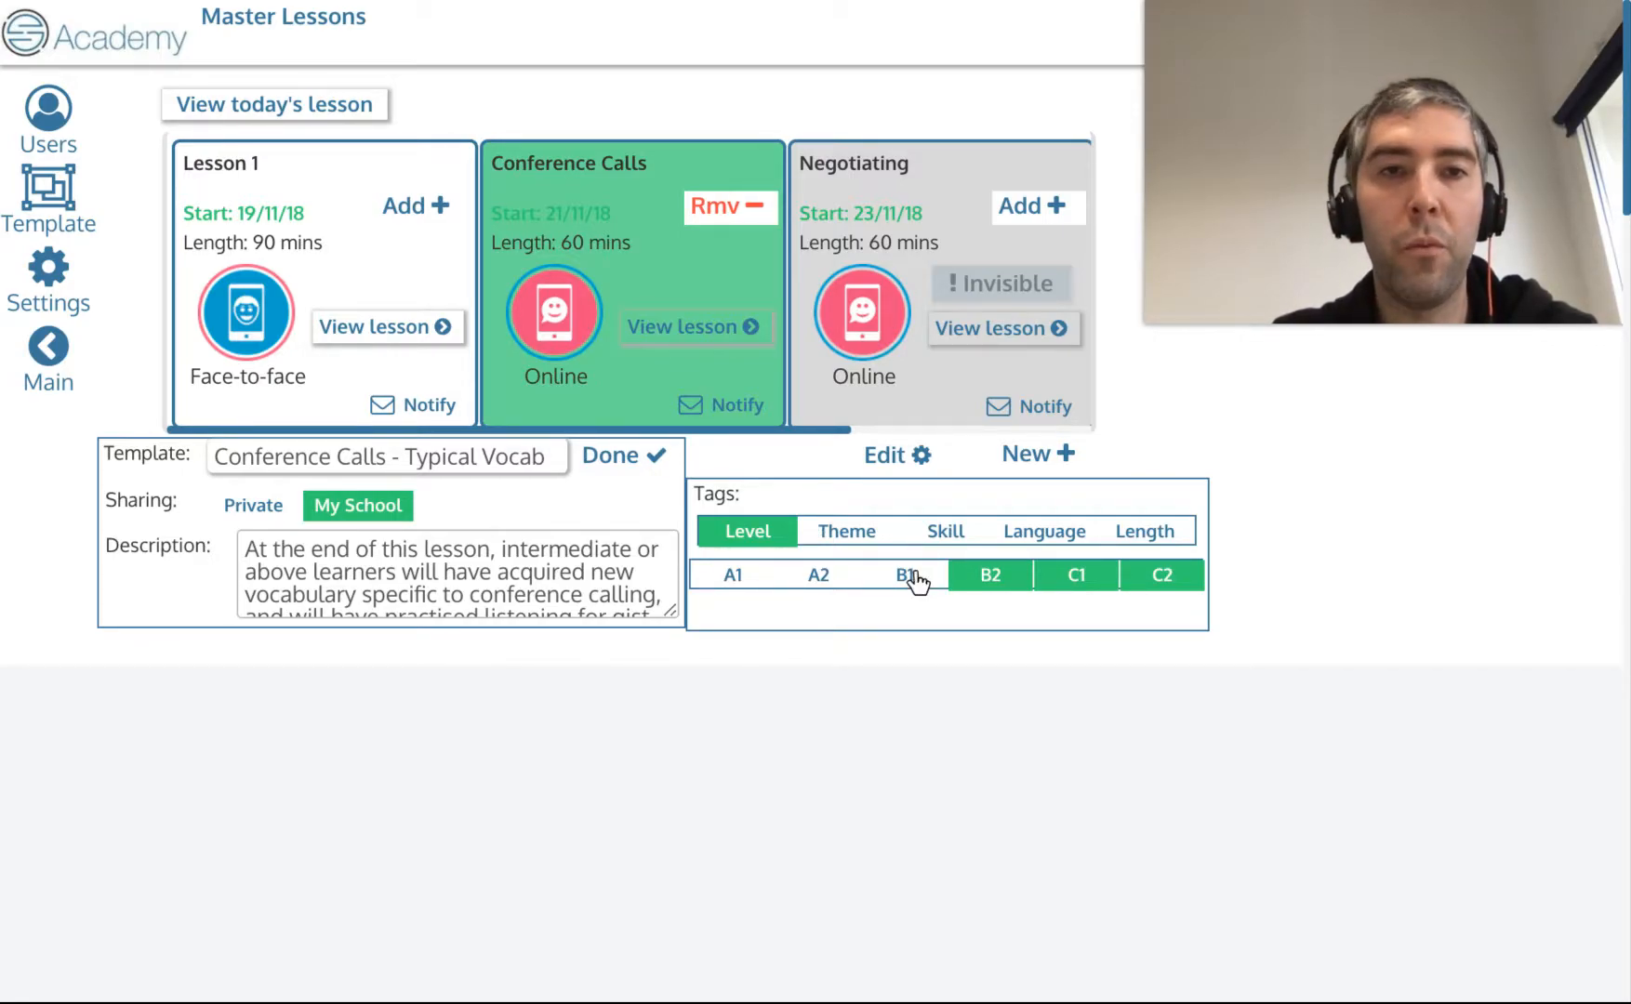
# Tag the template with the Business theme and the Listening skill.
pyautogui.click(844, 531)
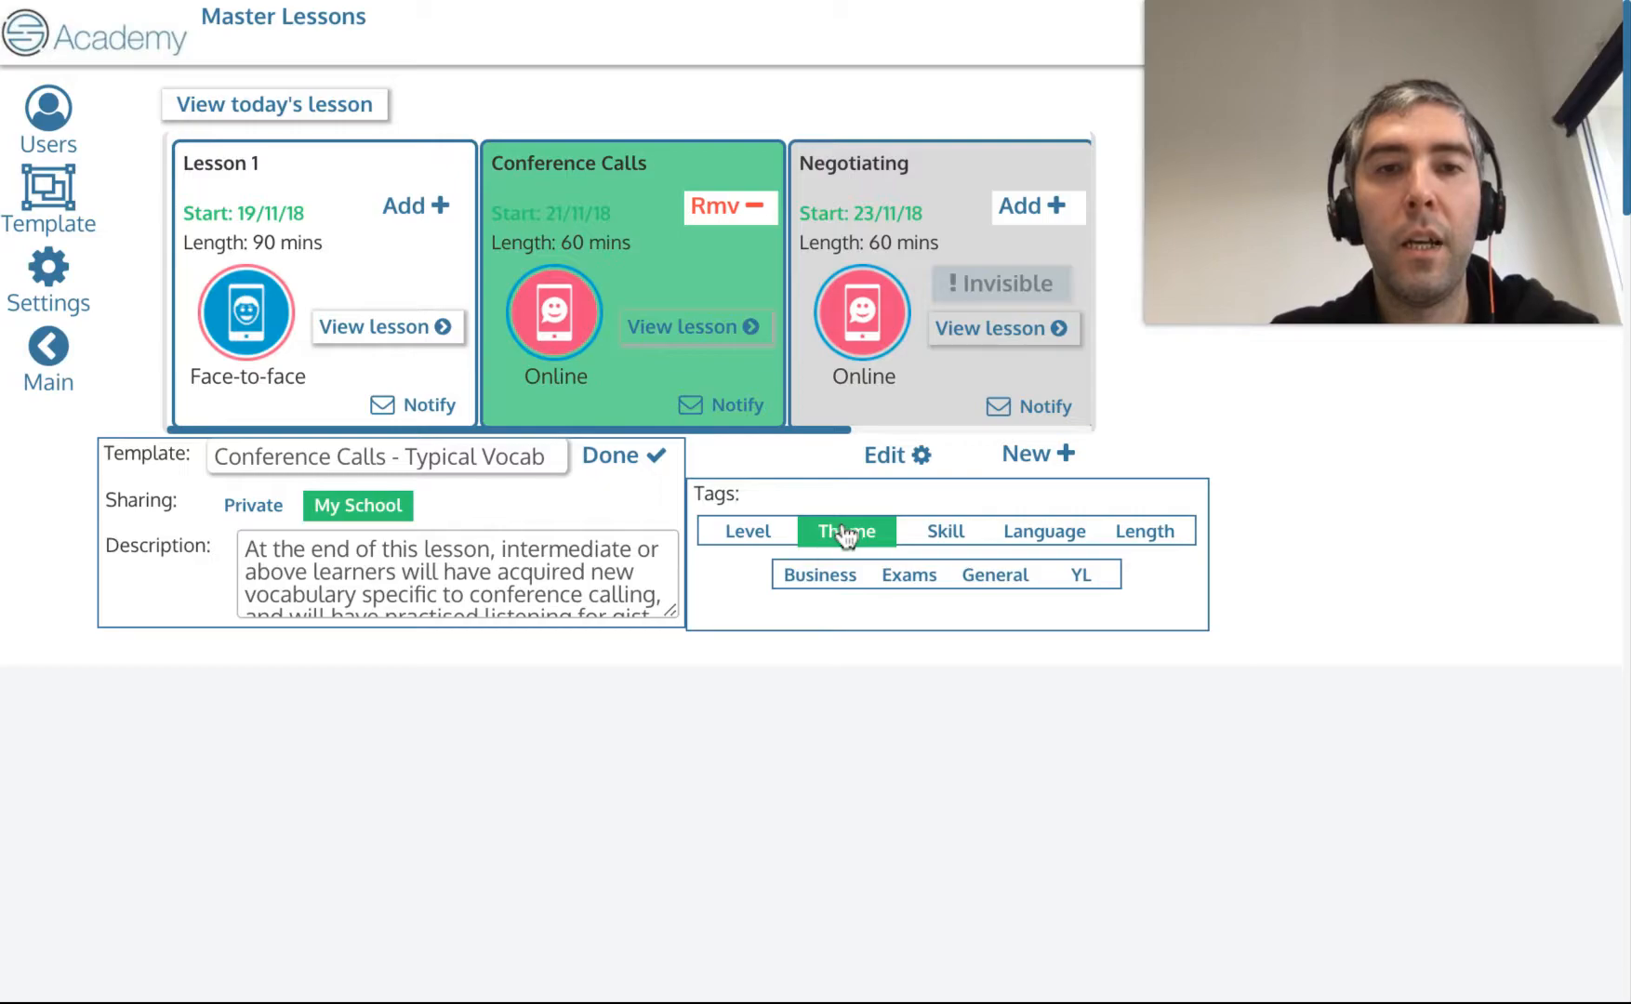
pyautogui.click(821, 577)
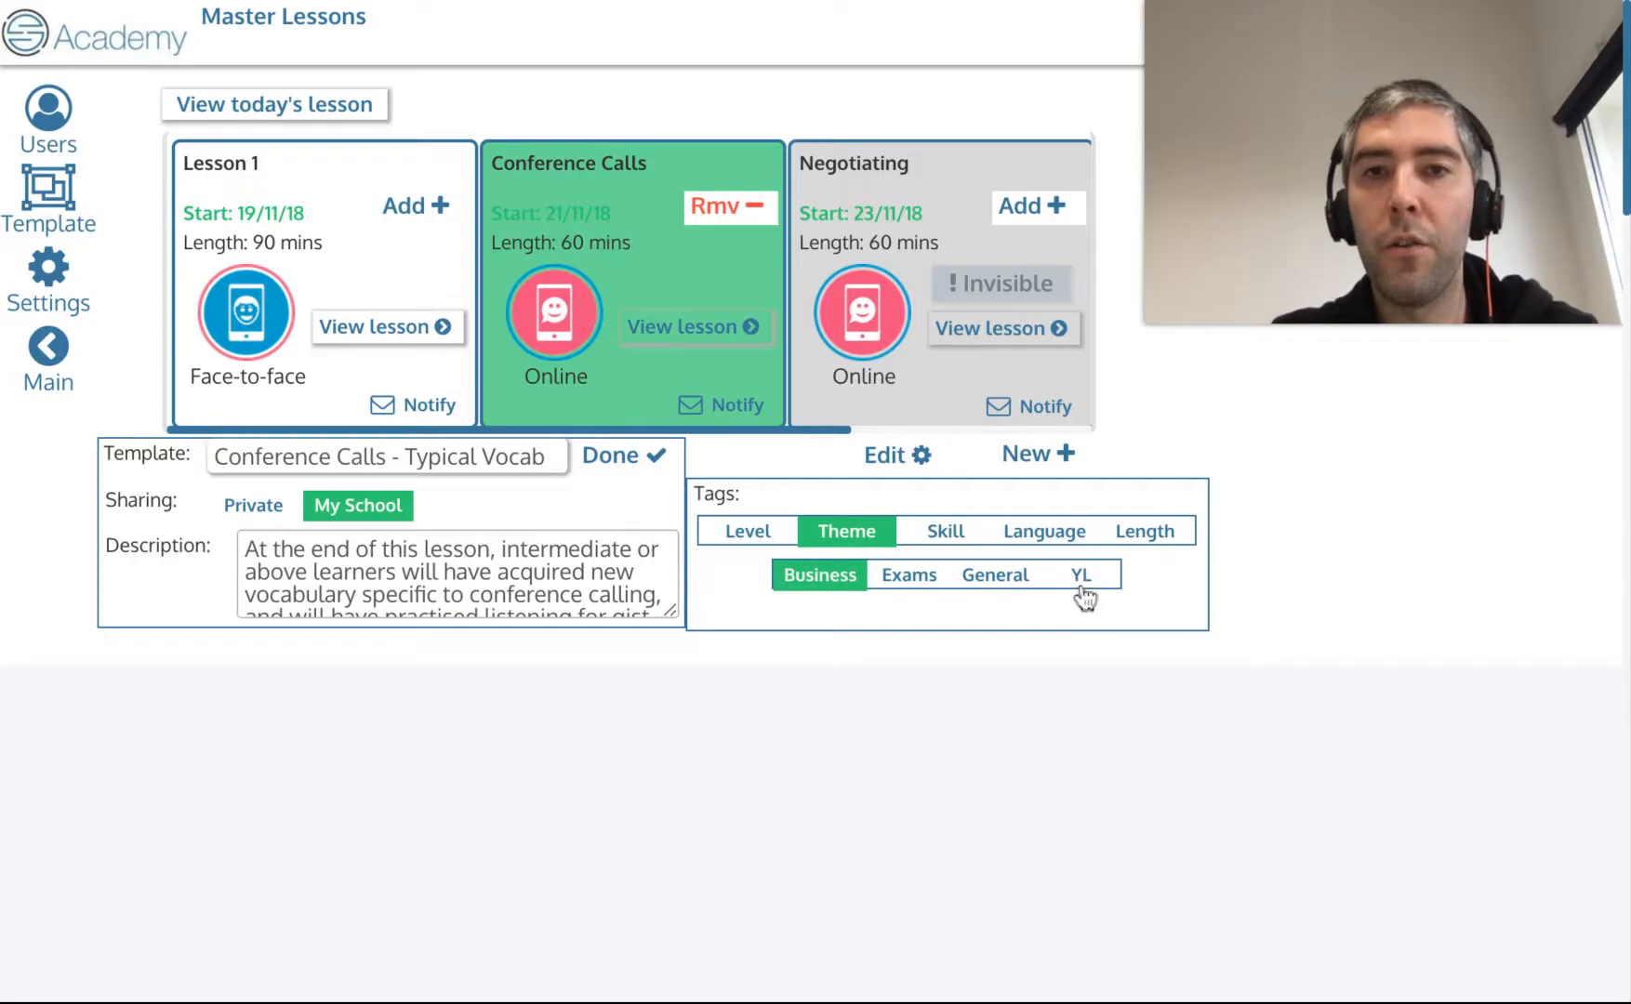
pyautogui.click(946, 533)
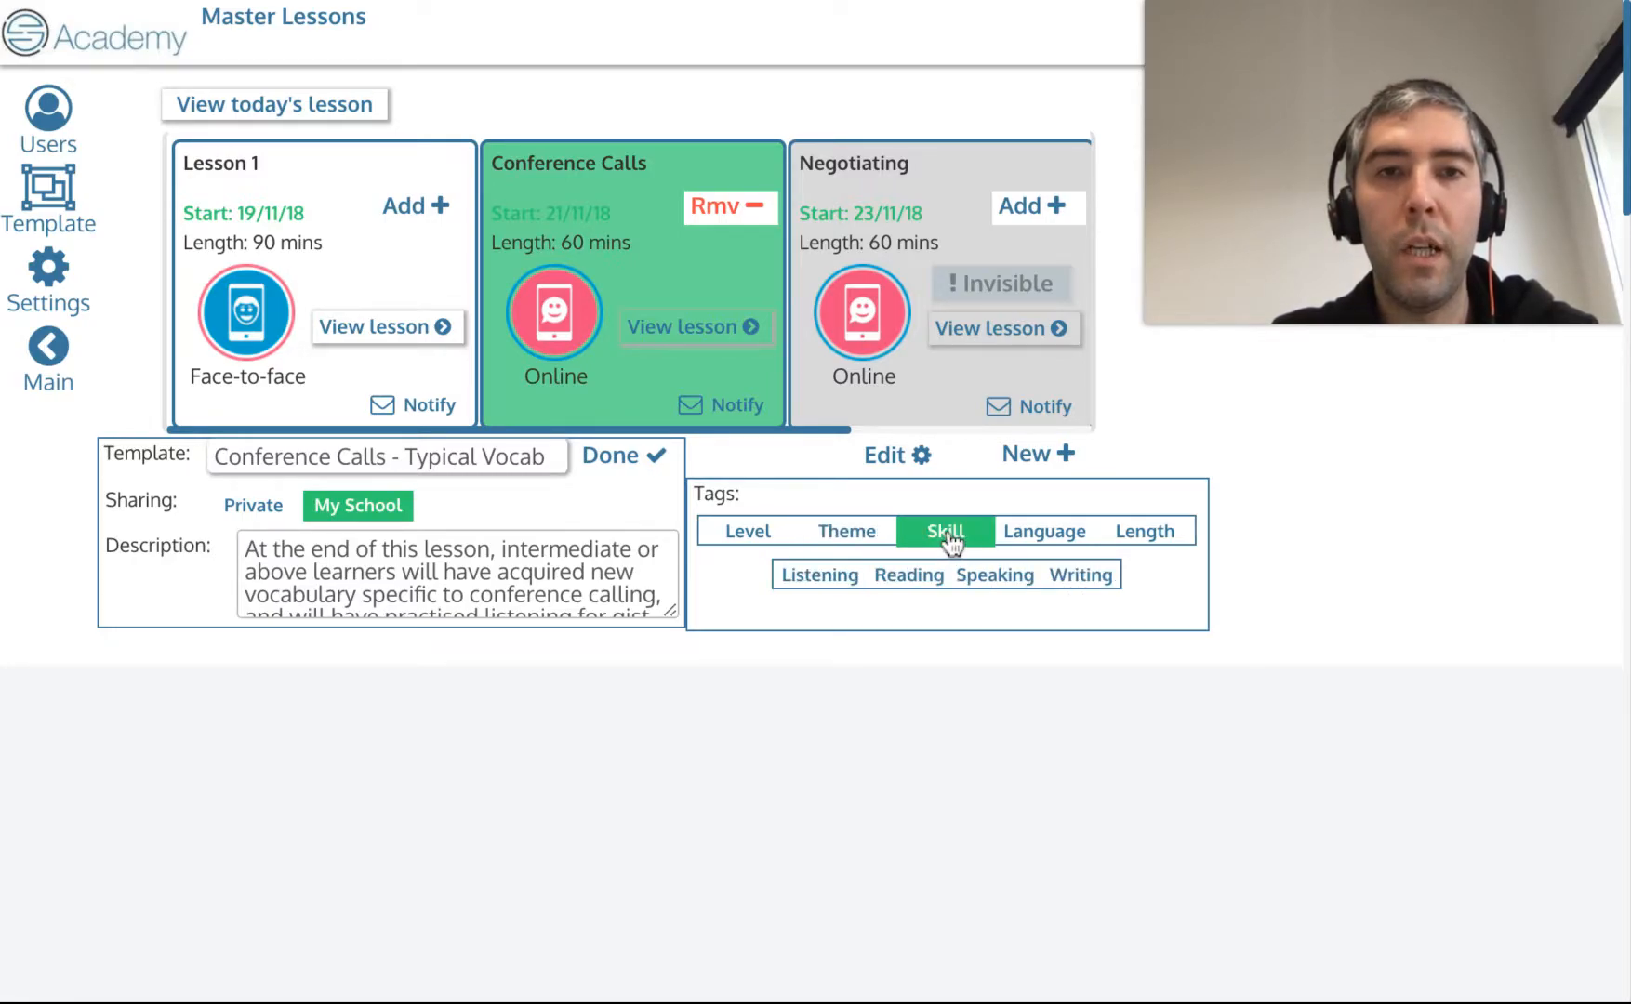
pyautogui.click(821, 581)
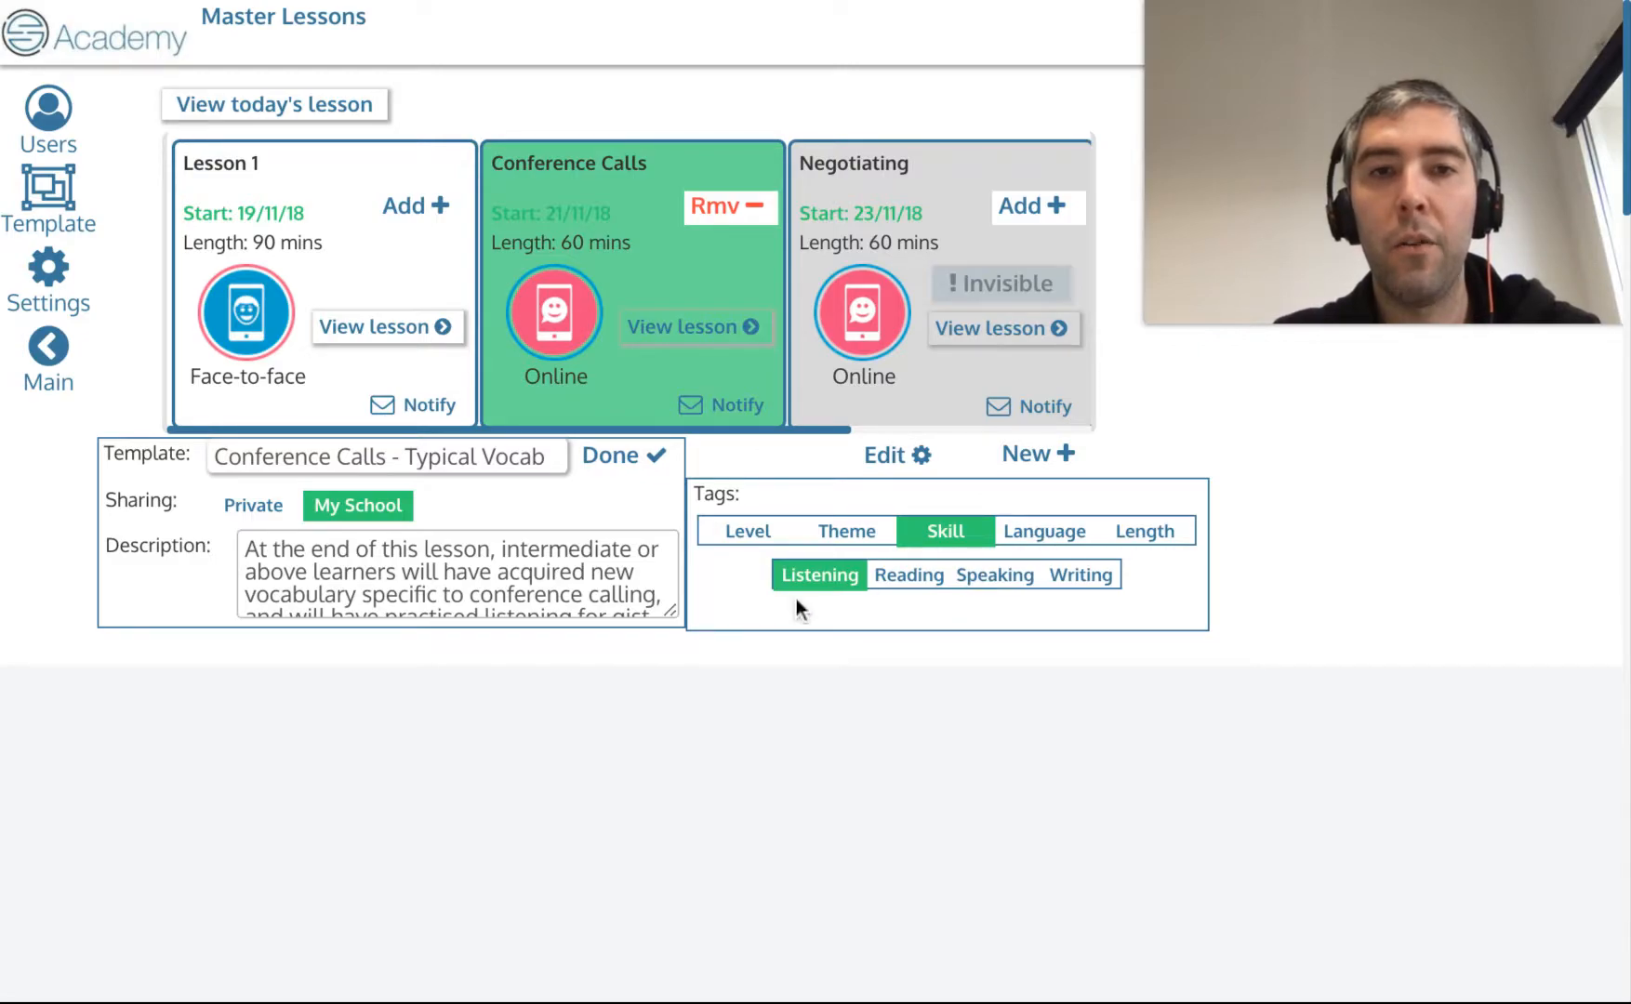
# Tag the template with Vocabulary language and a length of One lesson.
pyautogui.click(1069, 538)
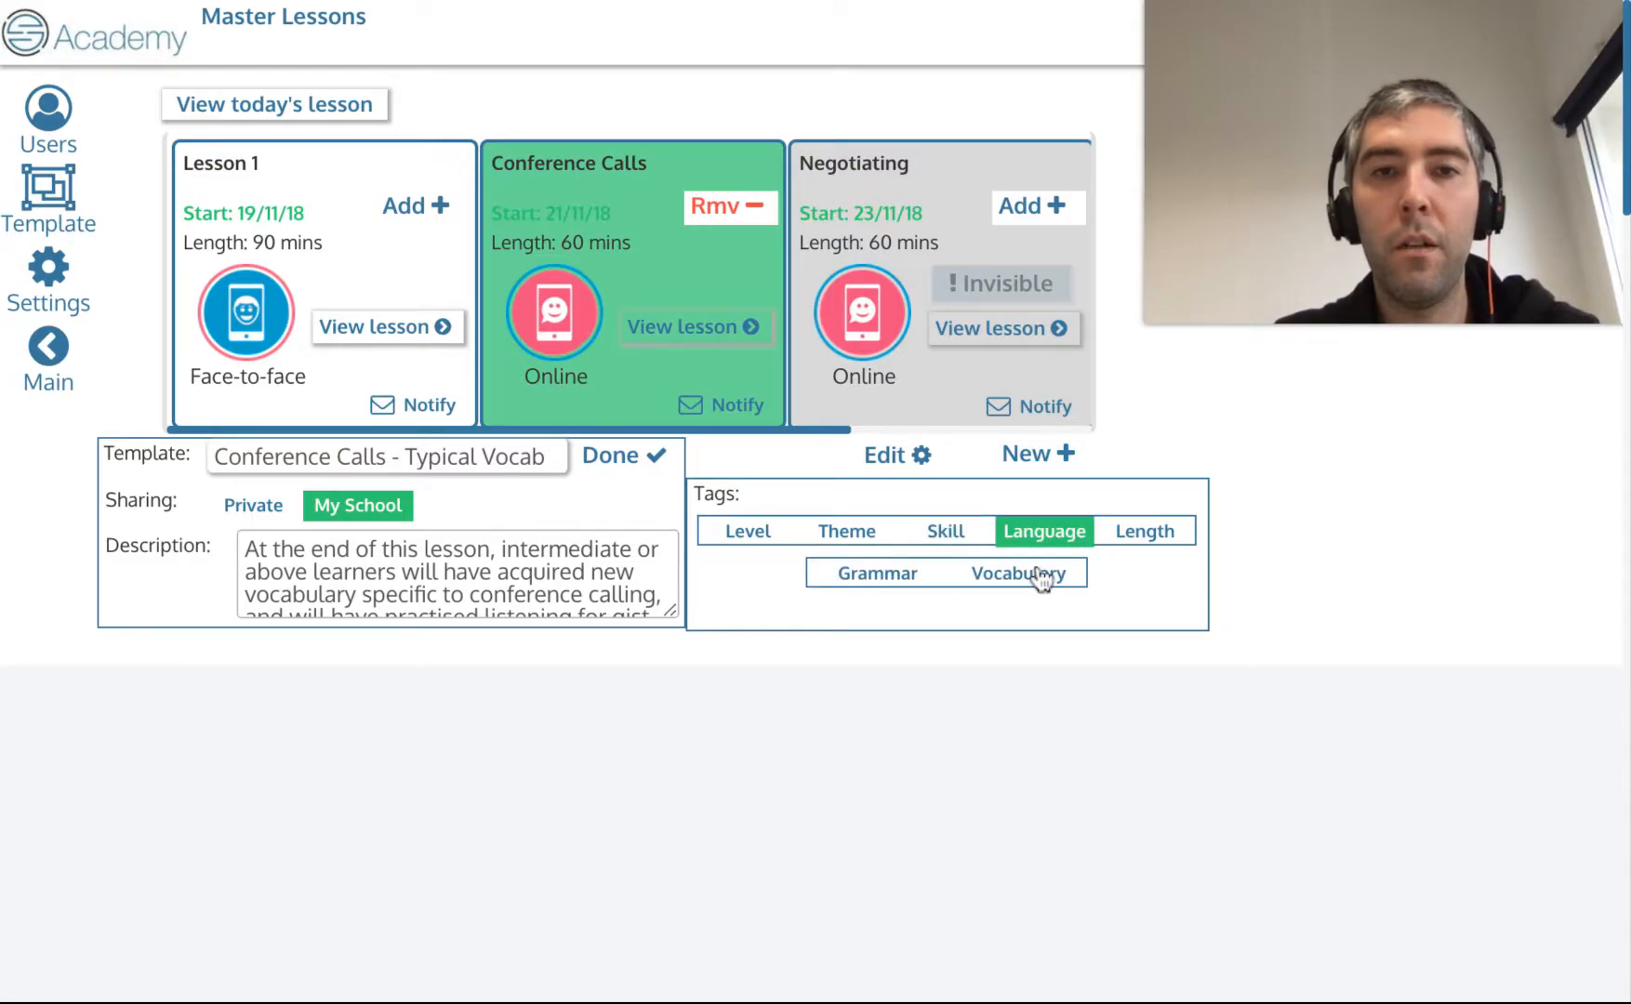
pyautogui.click(1042, 574)
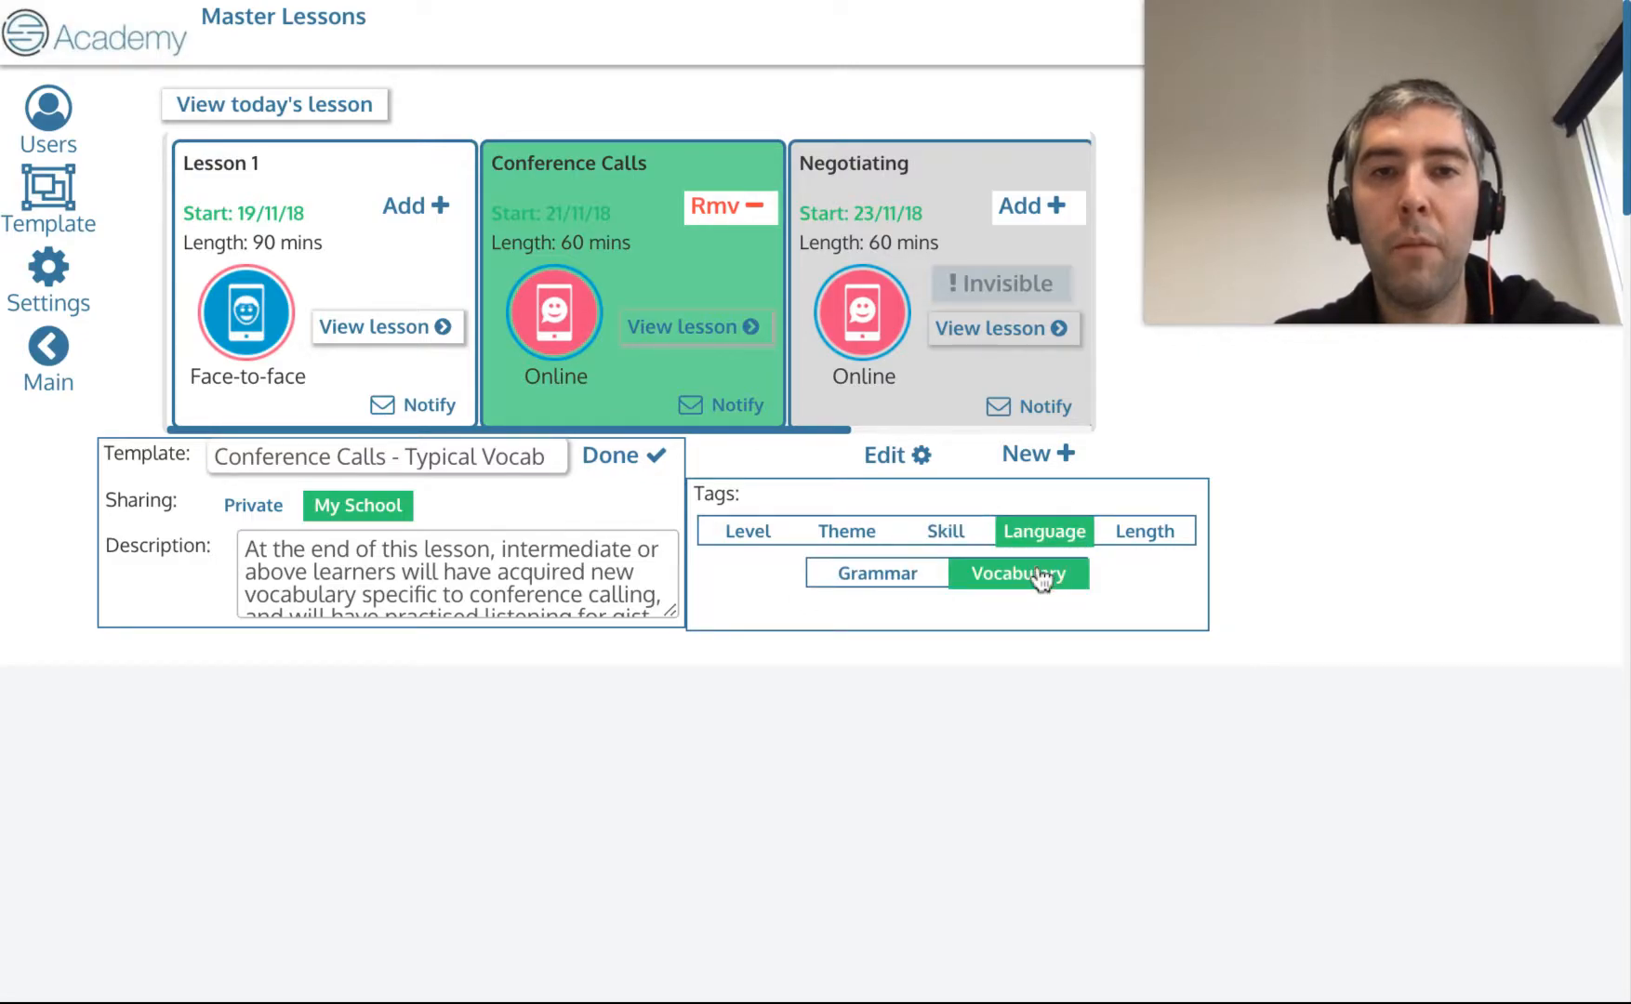
pyautogui.click(1170, 537)
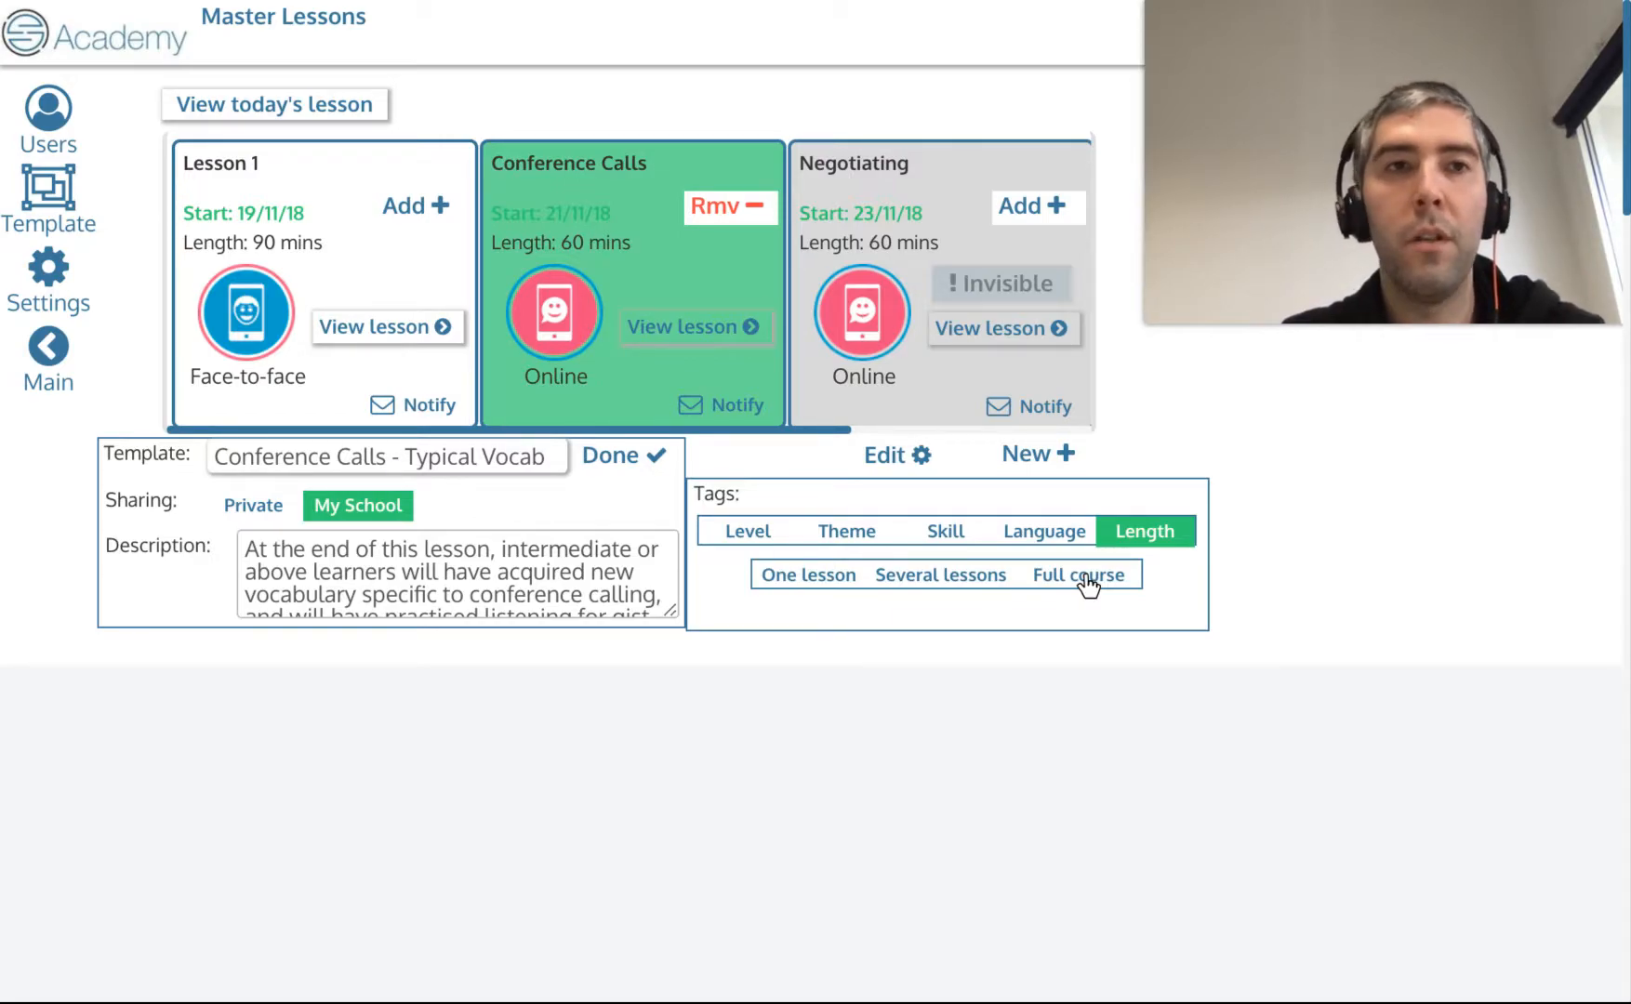
pyautogui.click(812, 578)
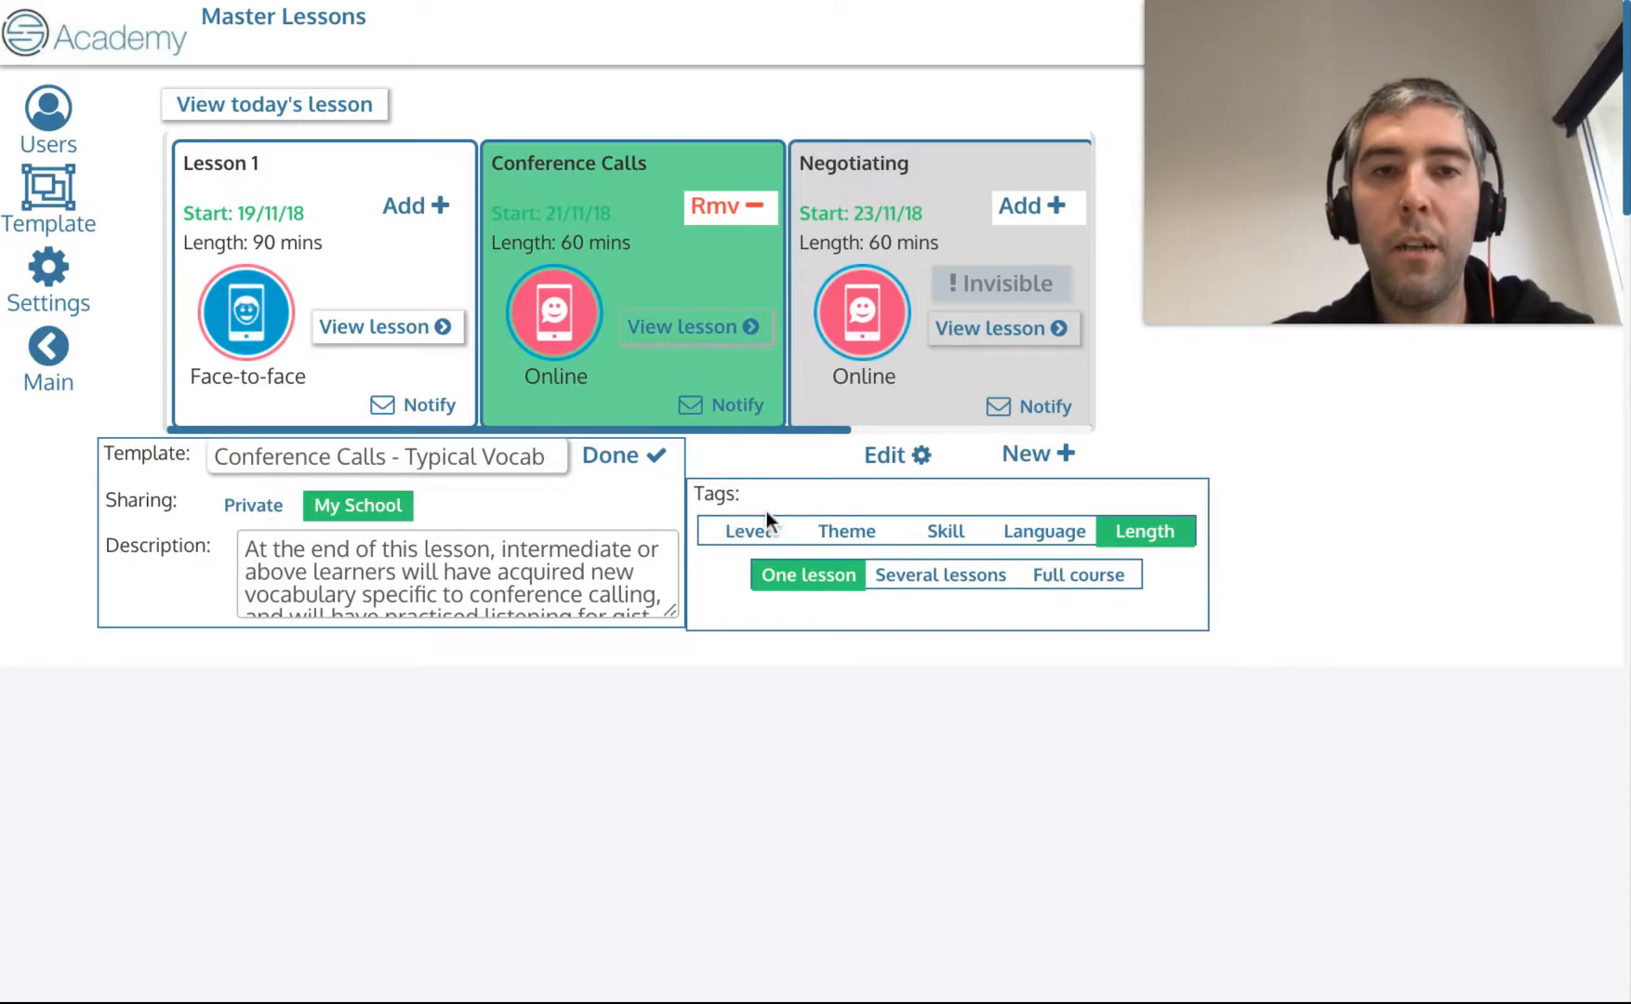
# Review the selected tags in each category and finish editing the template.
pyautogui.click(751, 531)
pyautogui.click(842, 532)
pyautogui.click(937, 535)
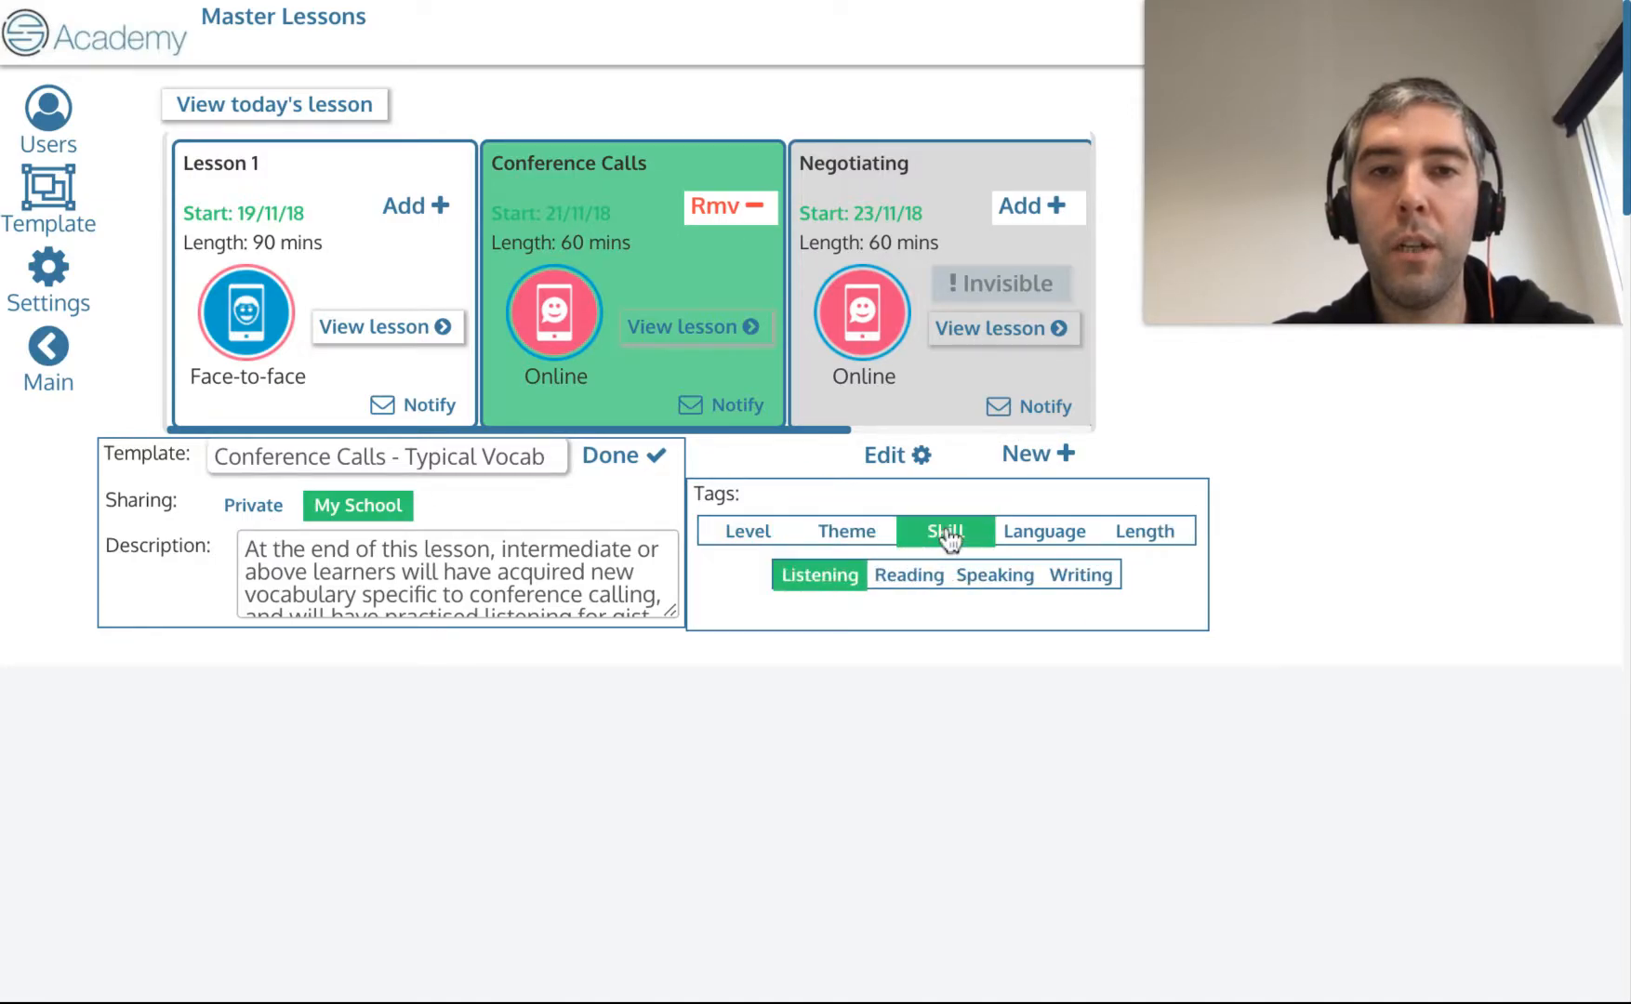
pyautogui.click(1044, 535)
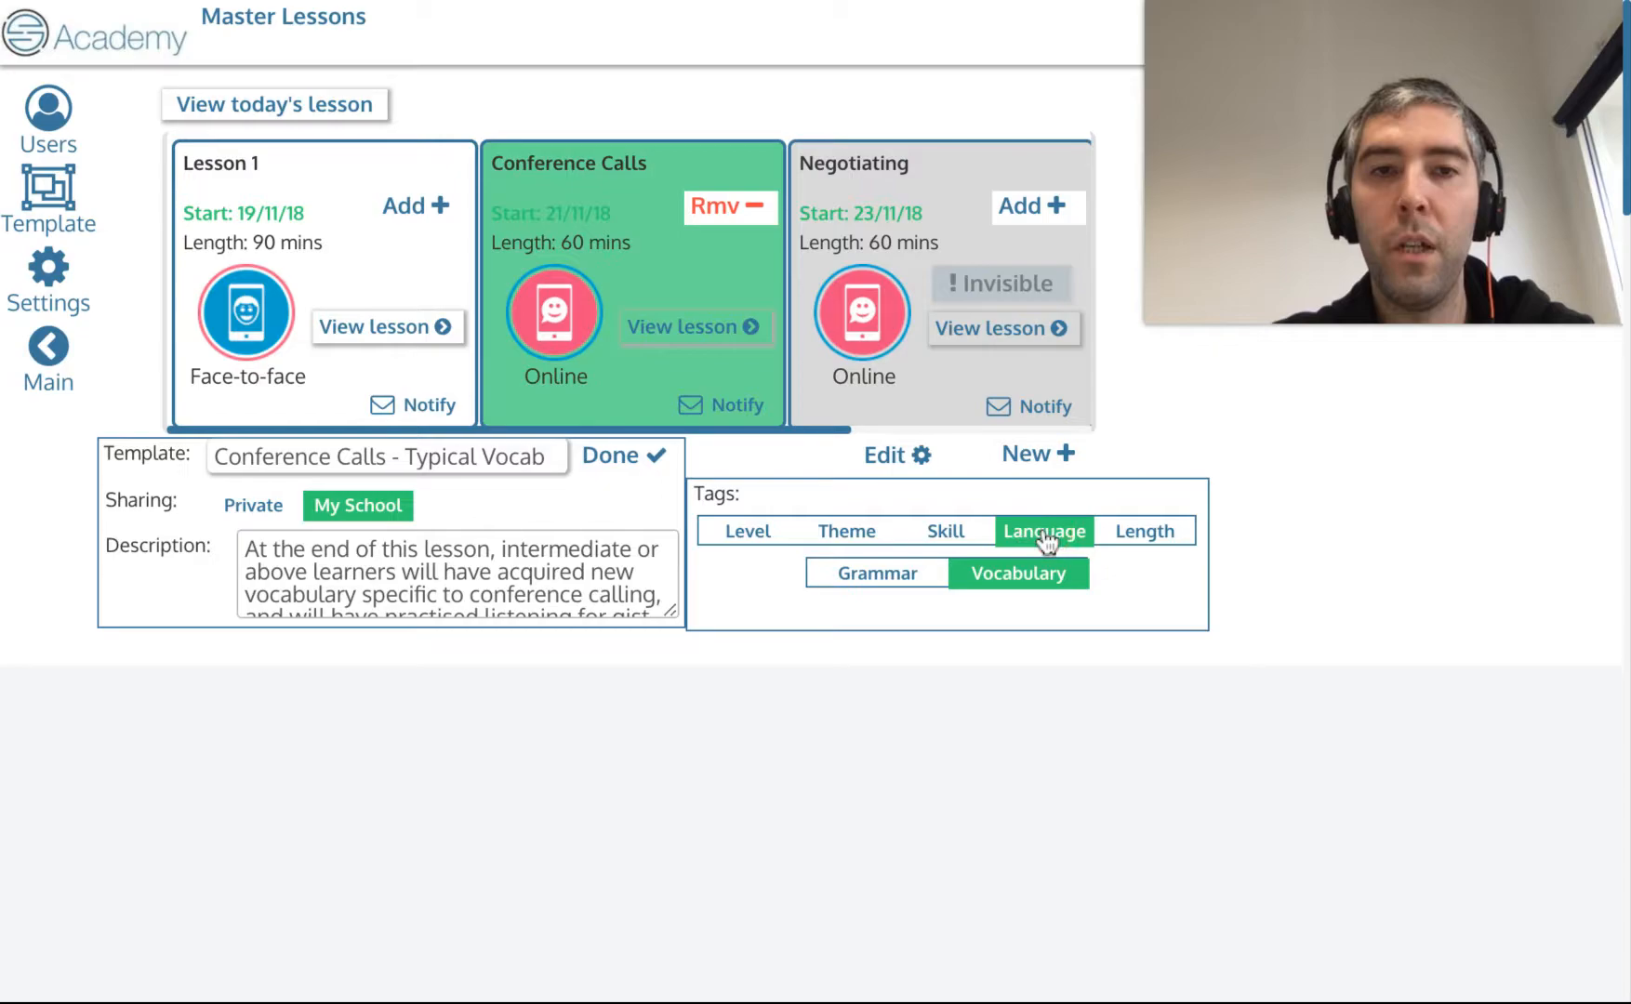
pyautogui.click(1030, 587)
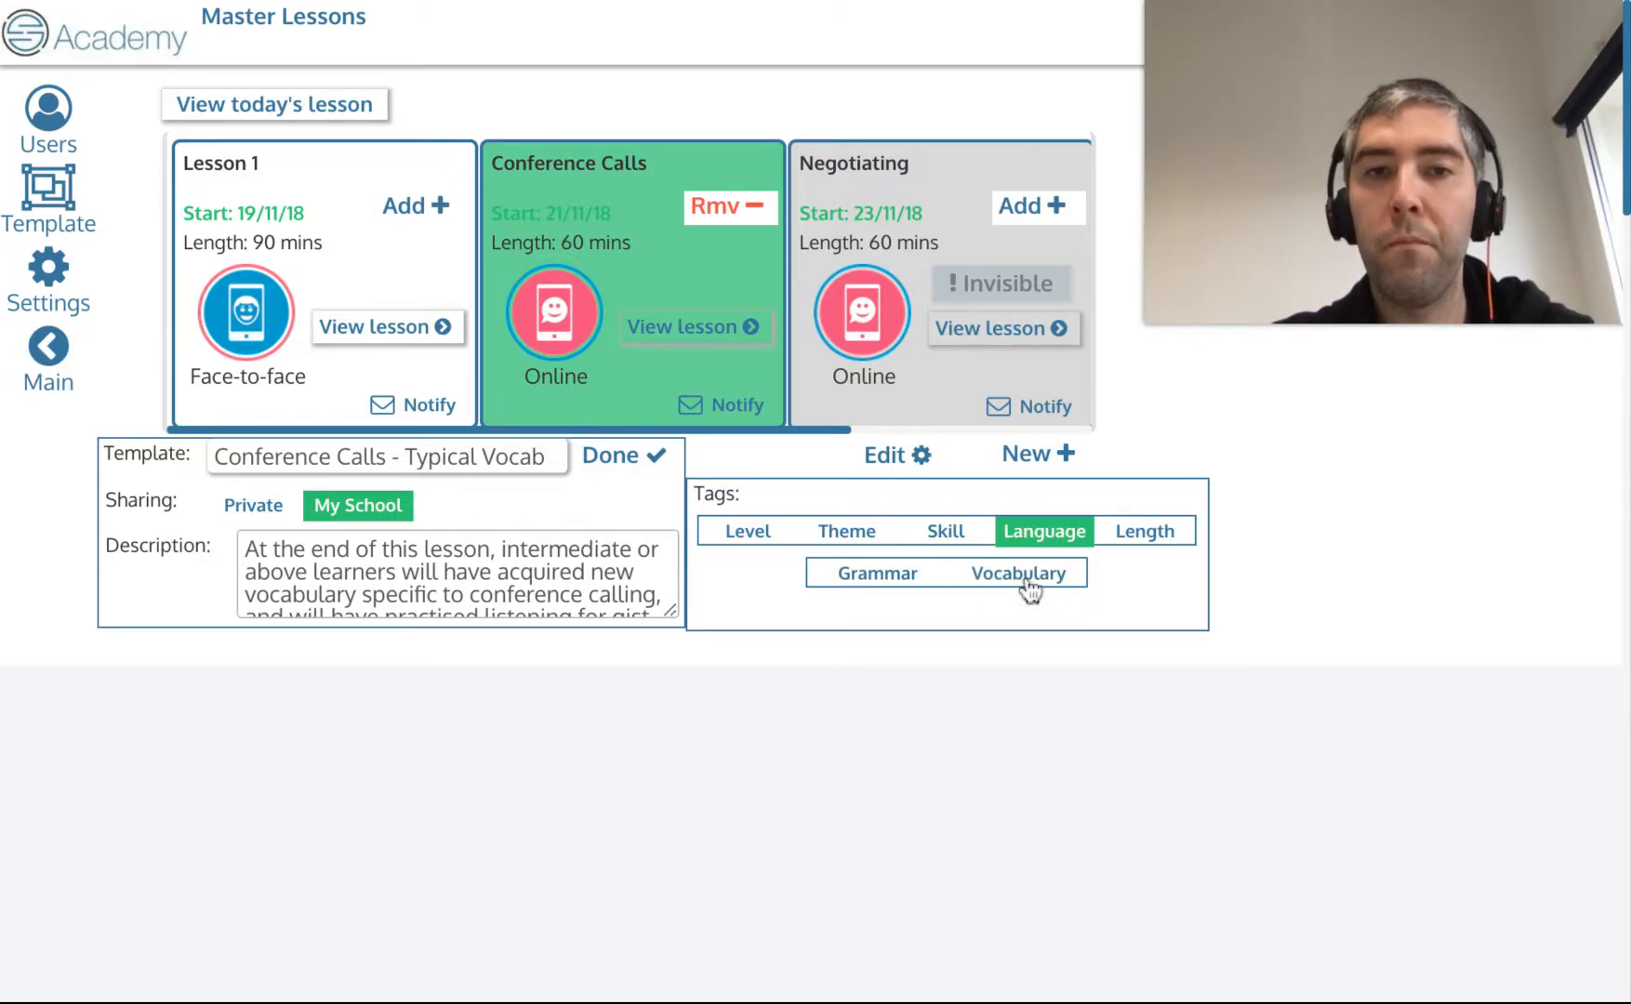
pyautogui.click(1031, 586)
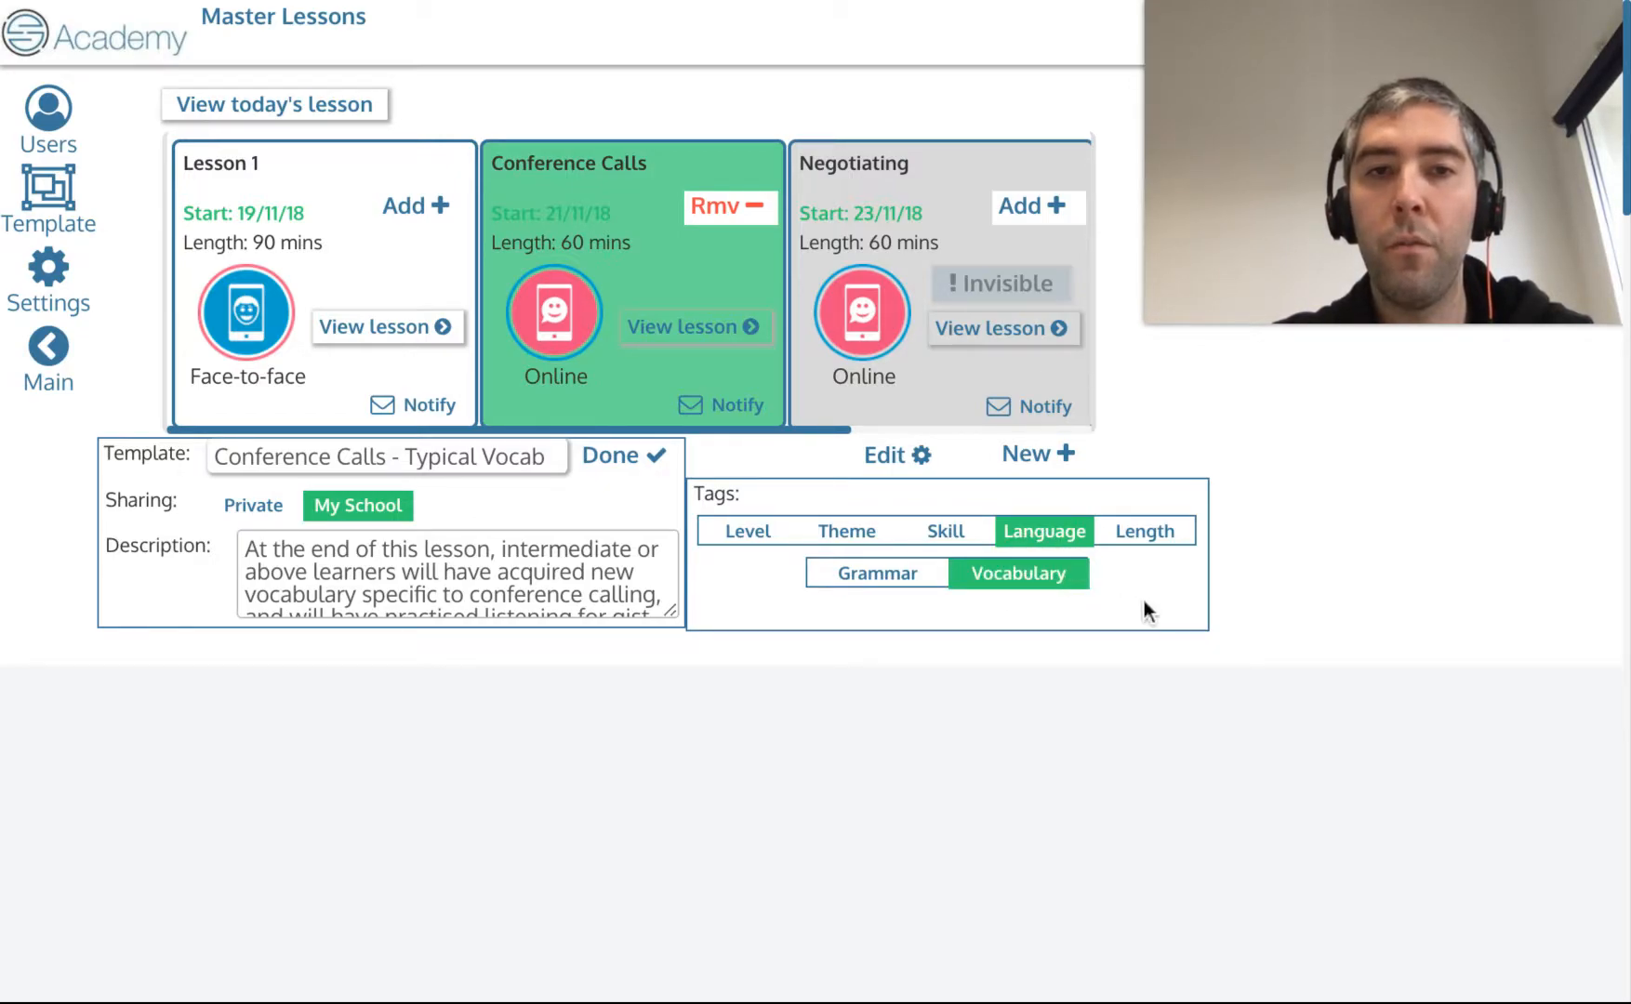
pyautogui.click(636, 474)
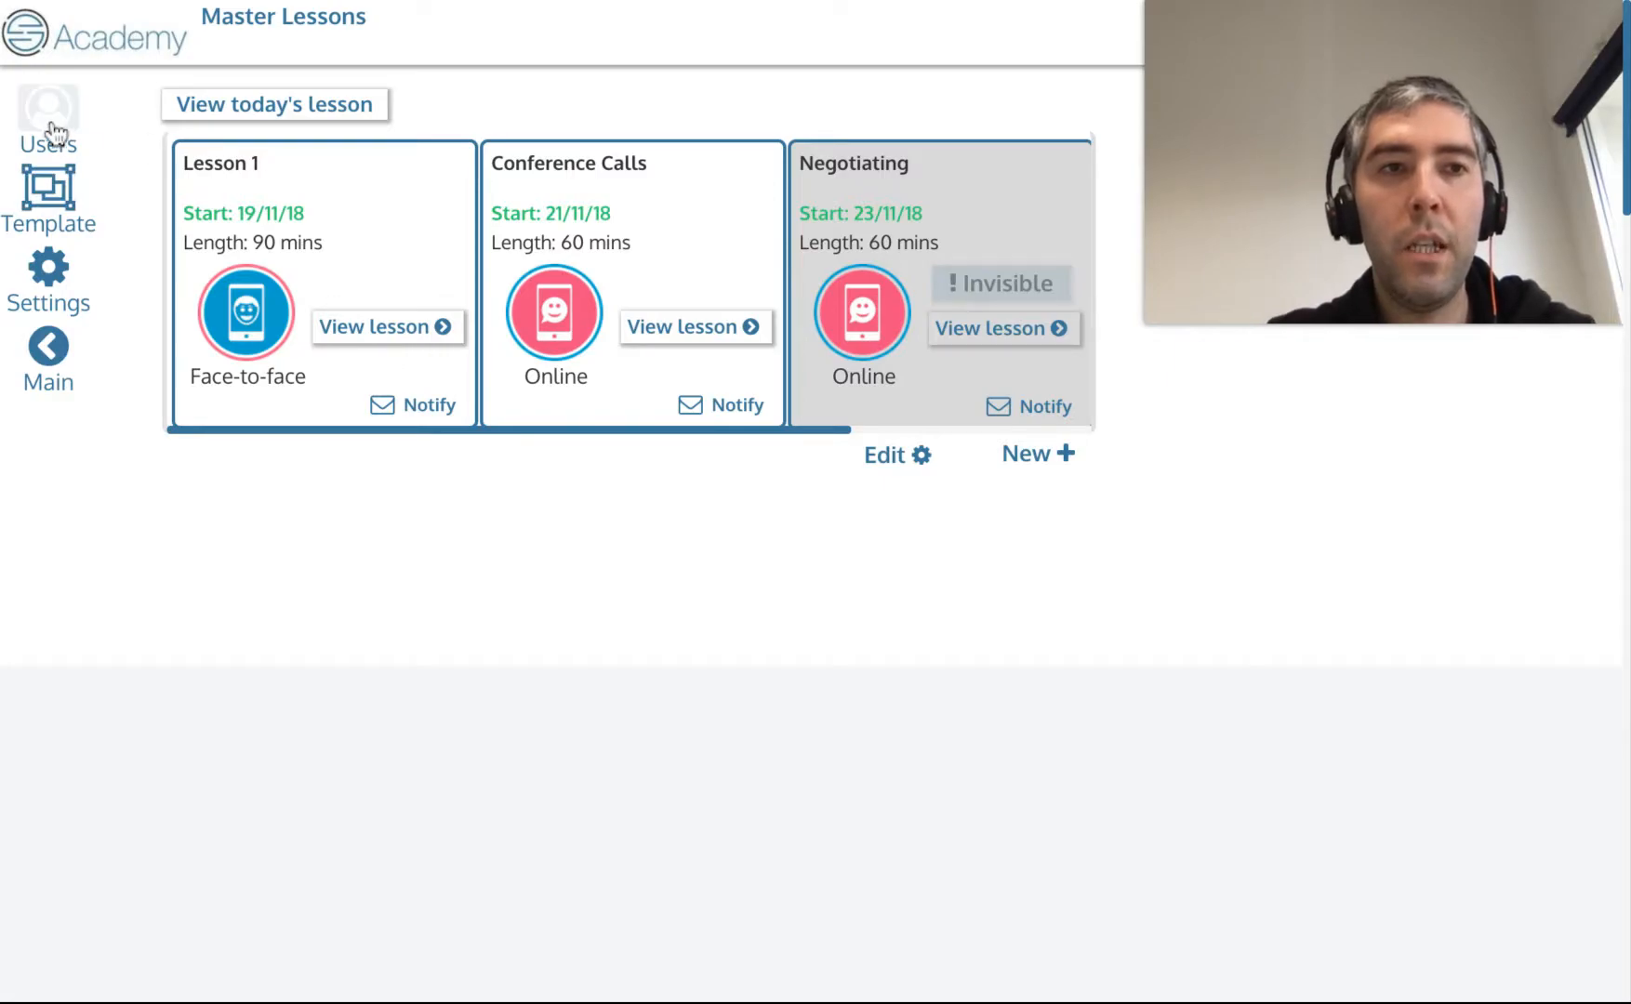
# Open the Demo group and browse the My School templates in the template marketplace.
pyautogui.click(55, 361)
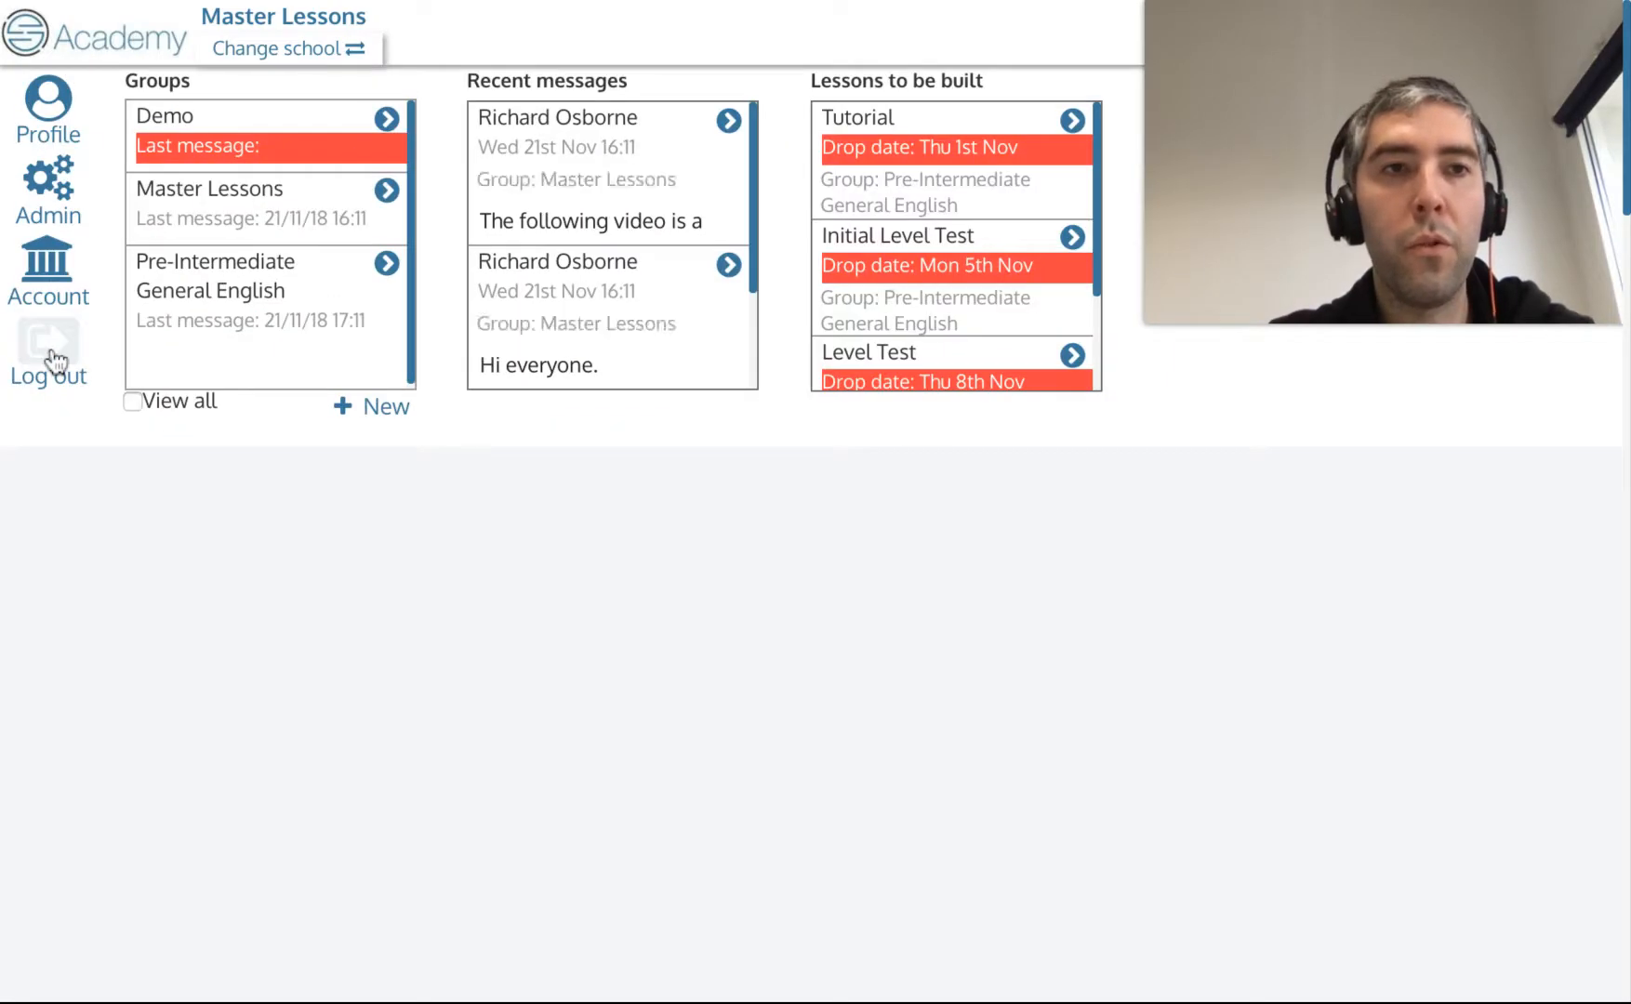
pyautogui.click(389, 139)
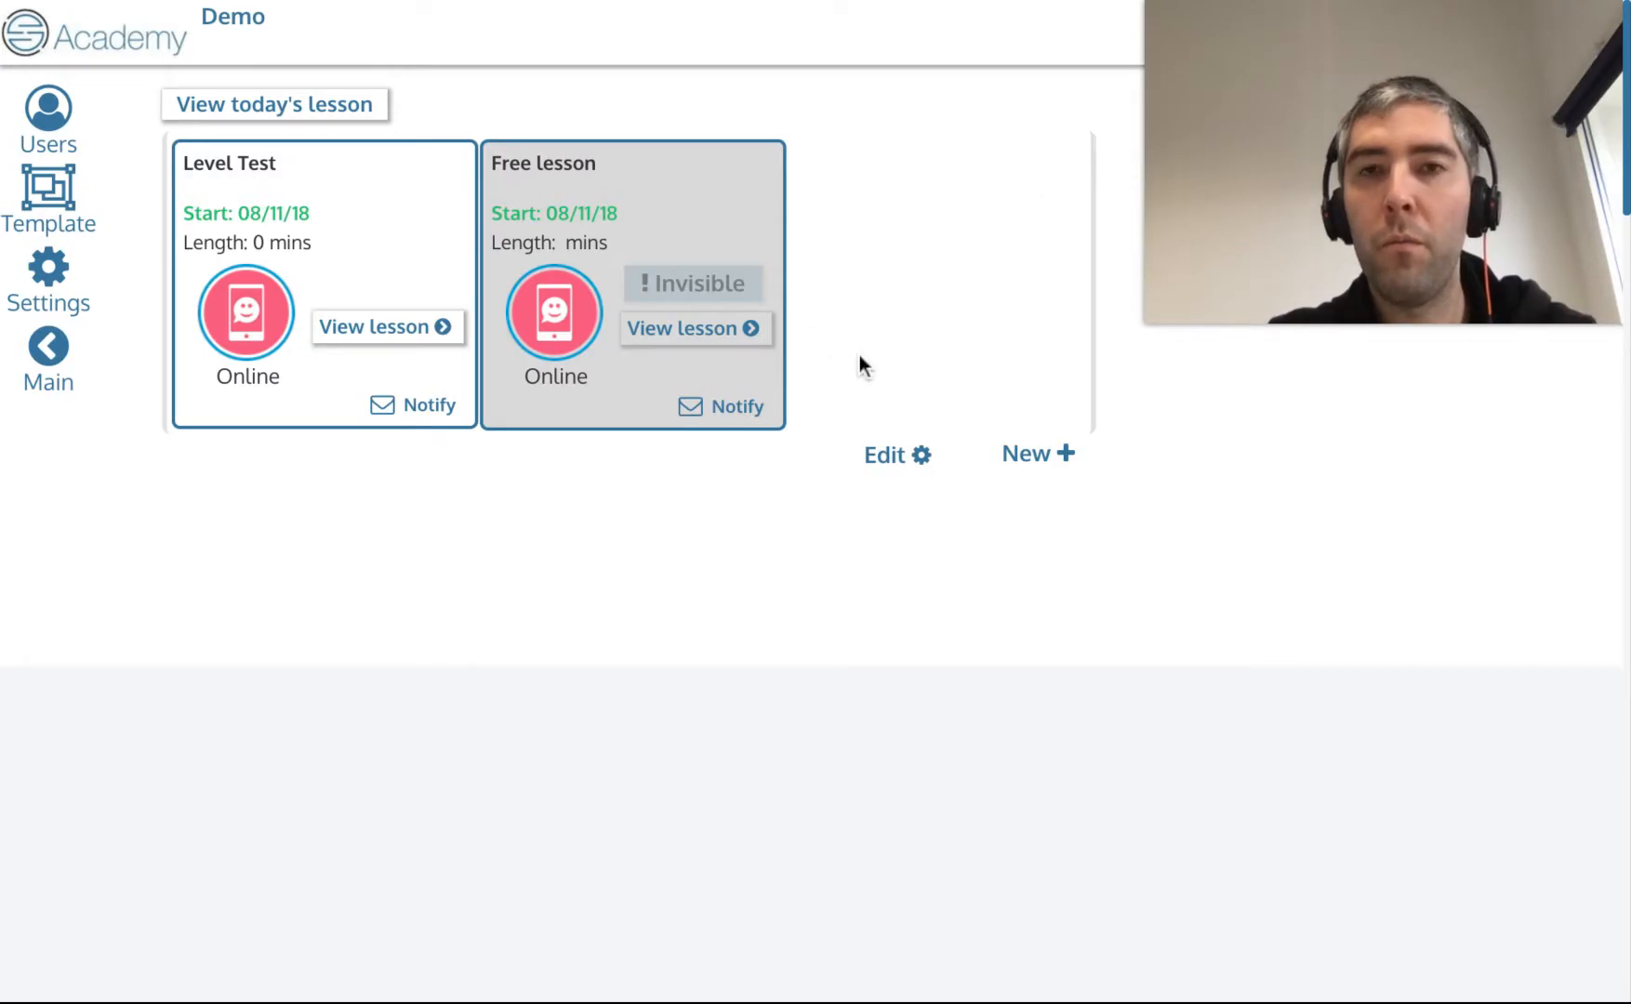
pyautogui.click(51, 202)
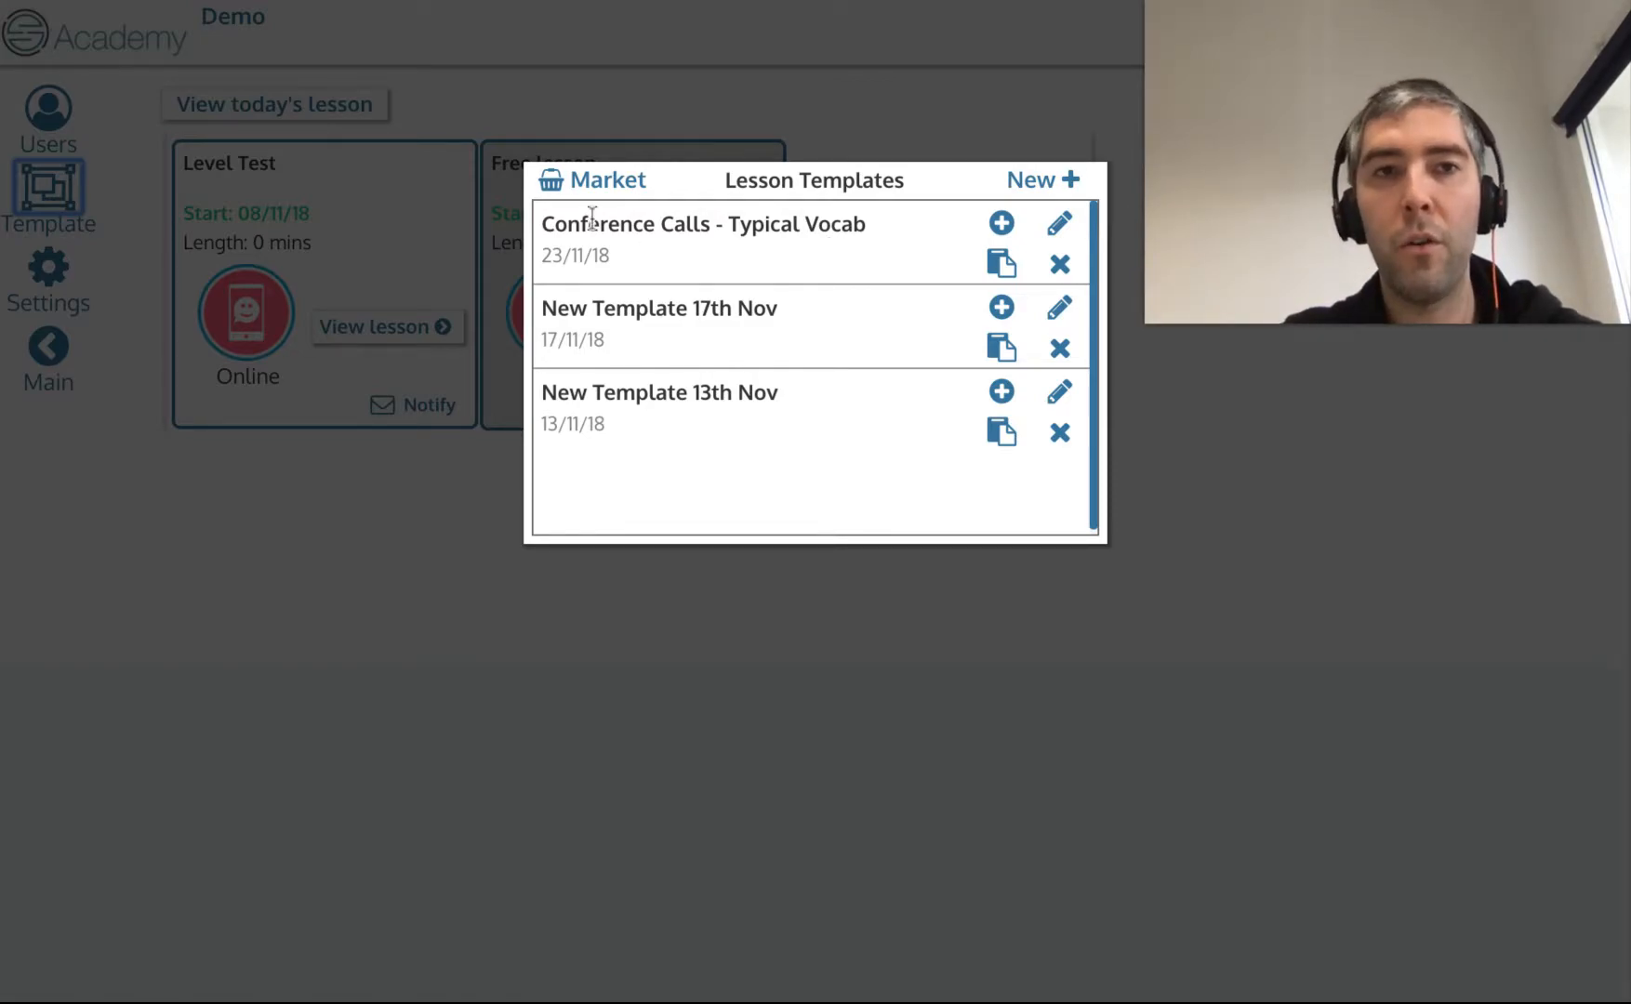
pyautogui.click(580, 182)
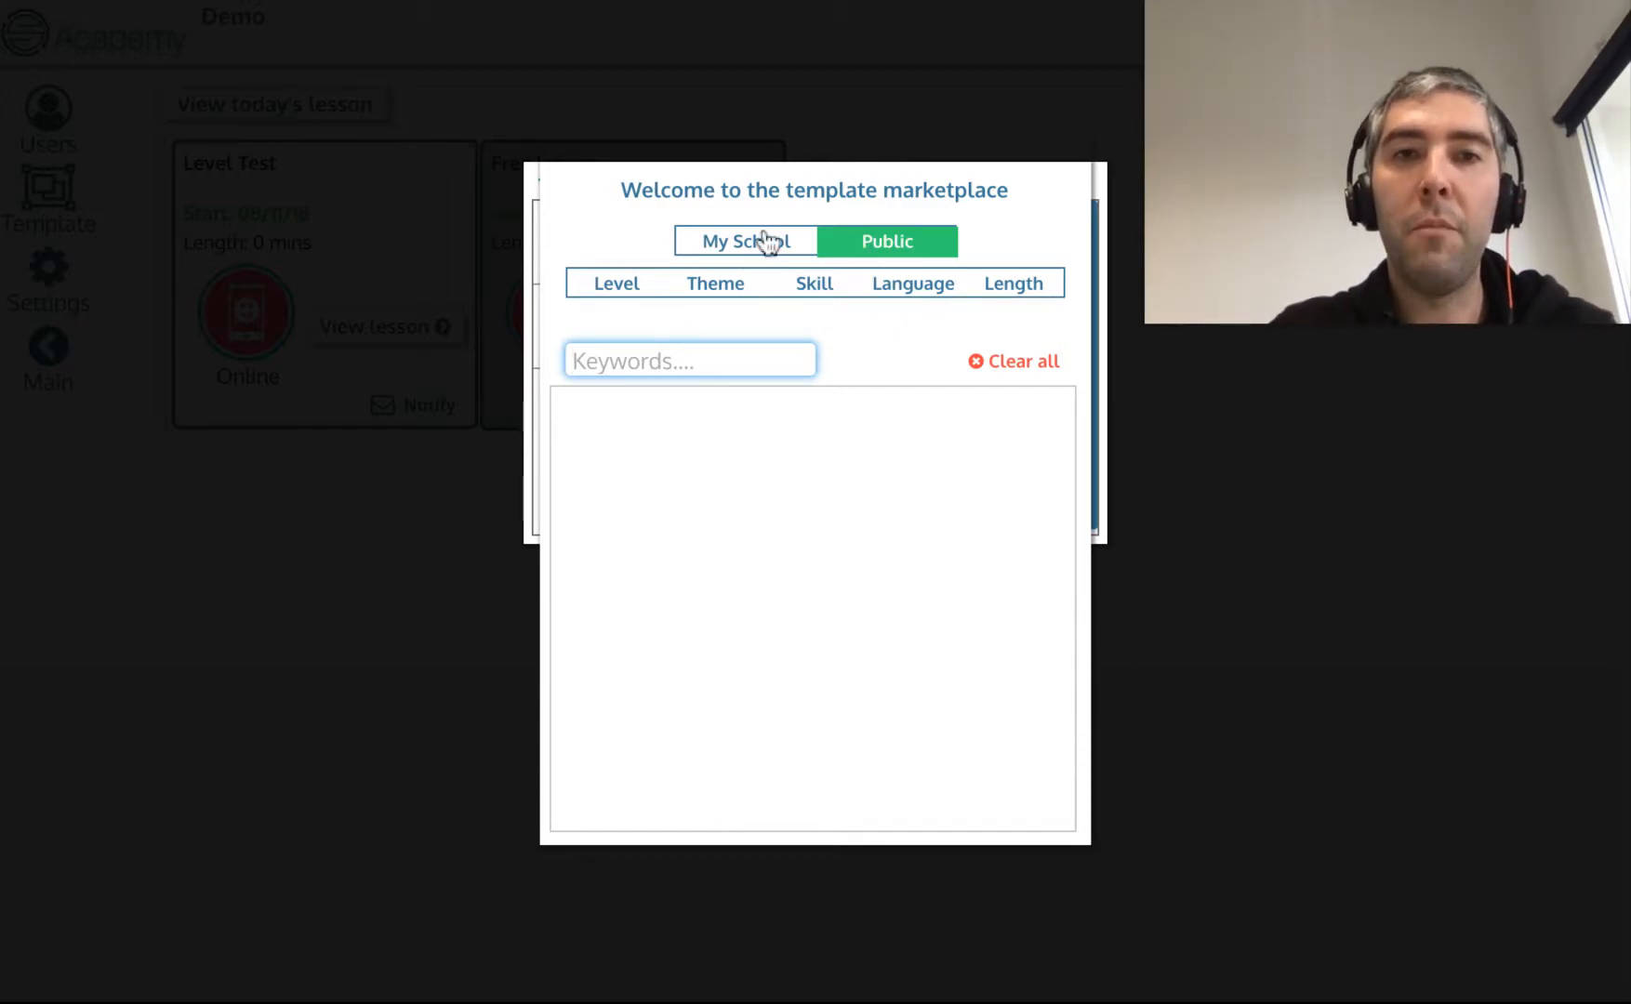
pyautogui.click(728, 243)
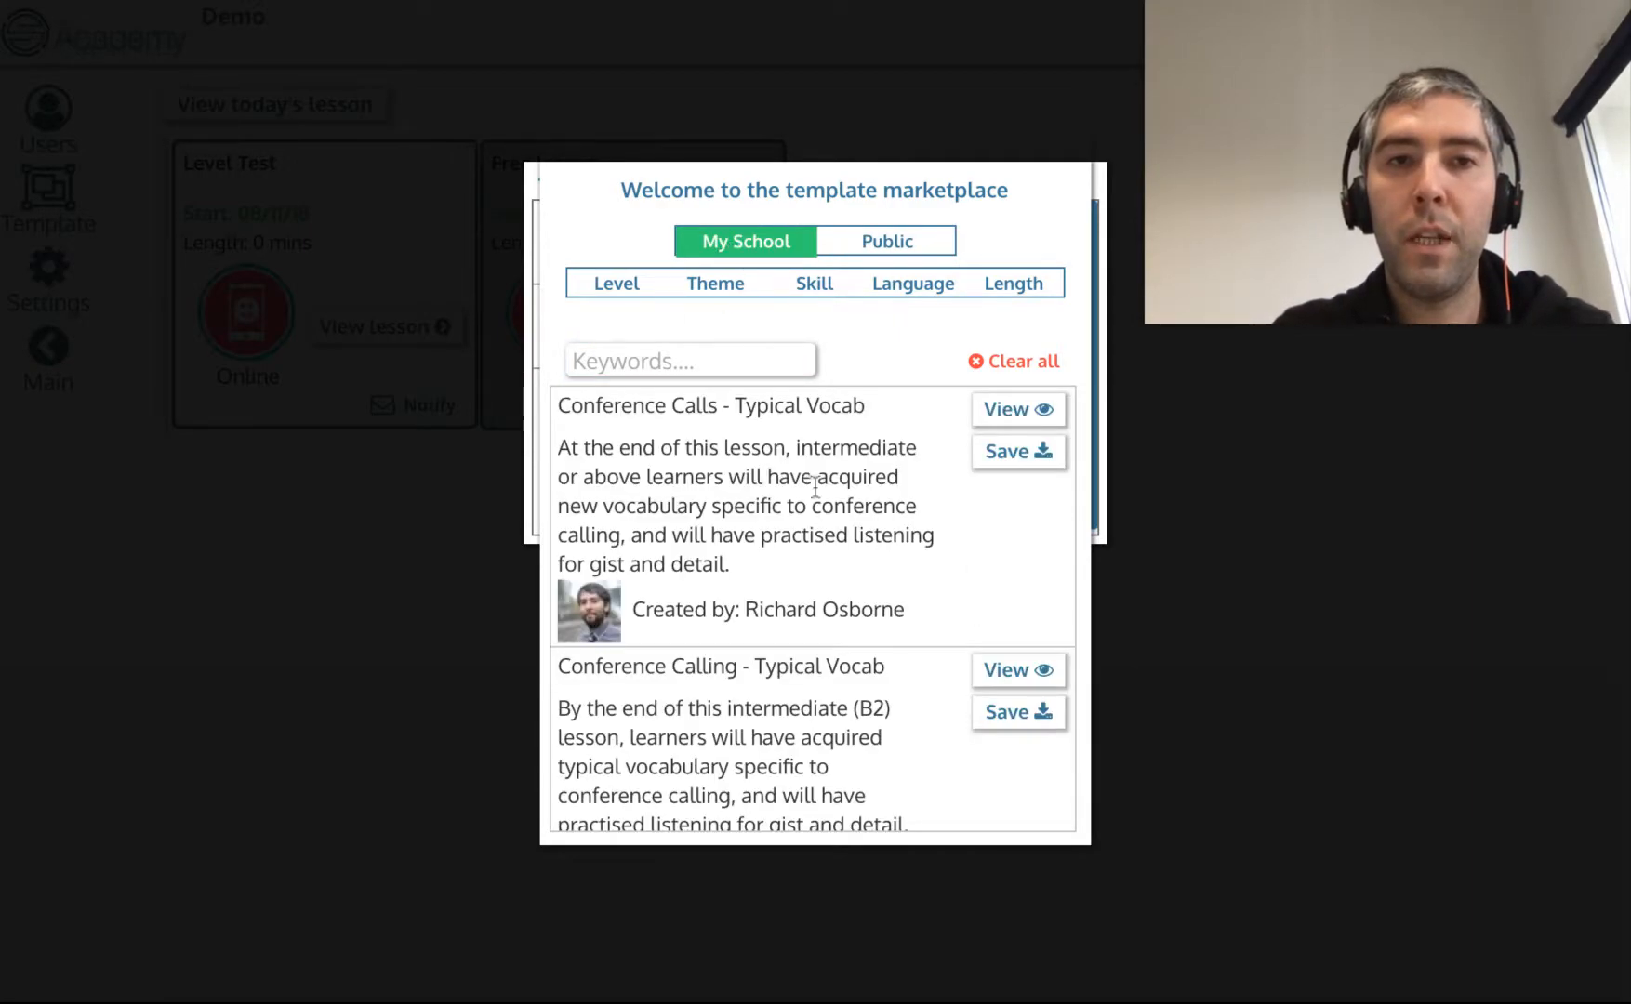
# Filter the My School templates by level, trying B2 and A2 and leaving B2 selected.
pyautogui.scroll(-3, 799, 505)
pyautogui.scroll(3, 804, 503)
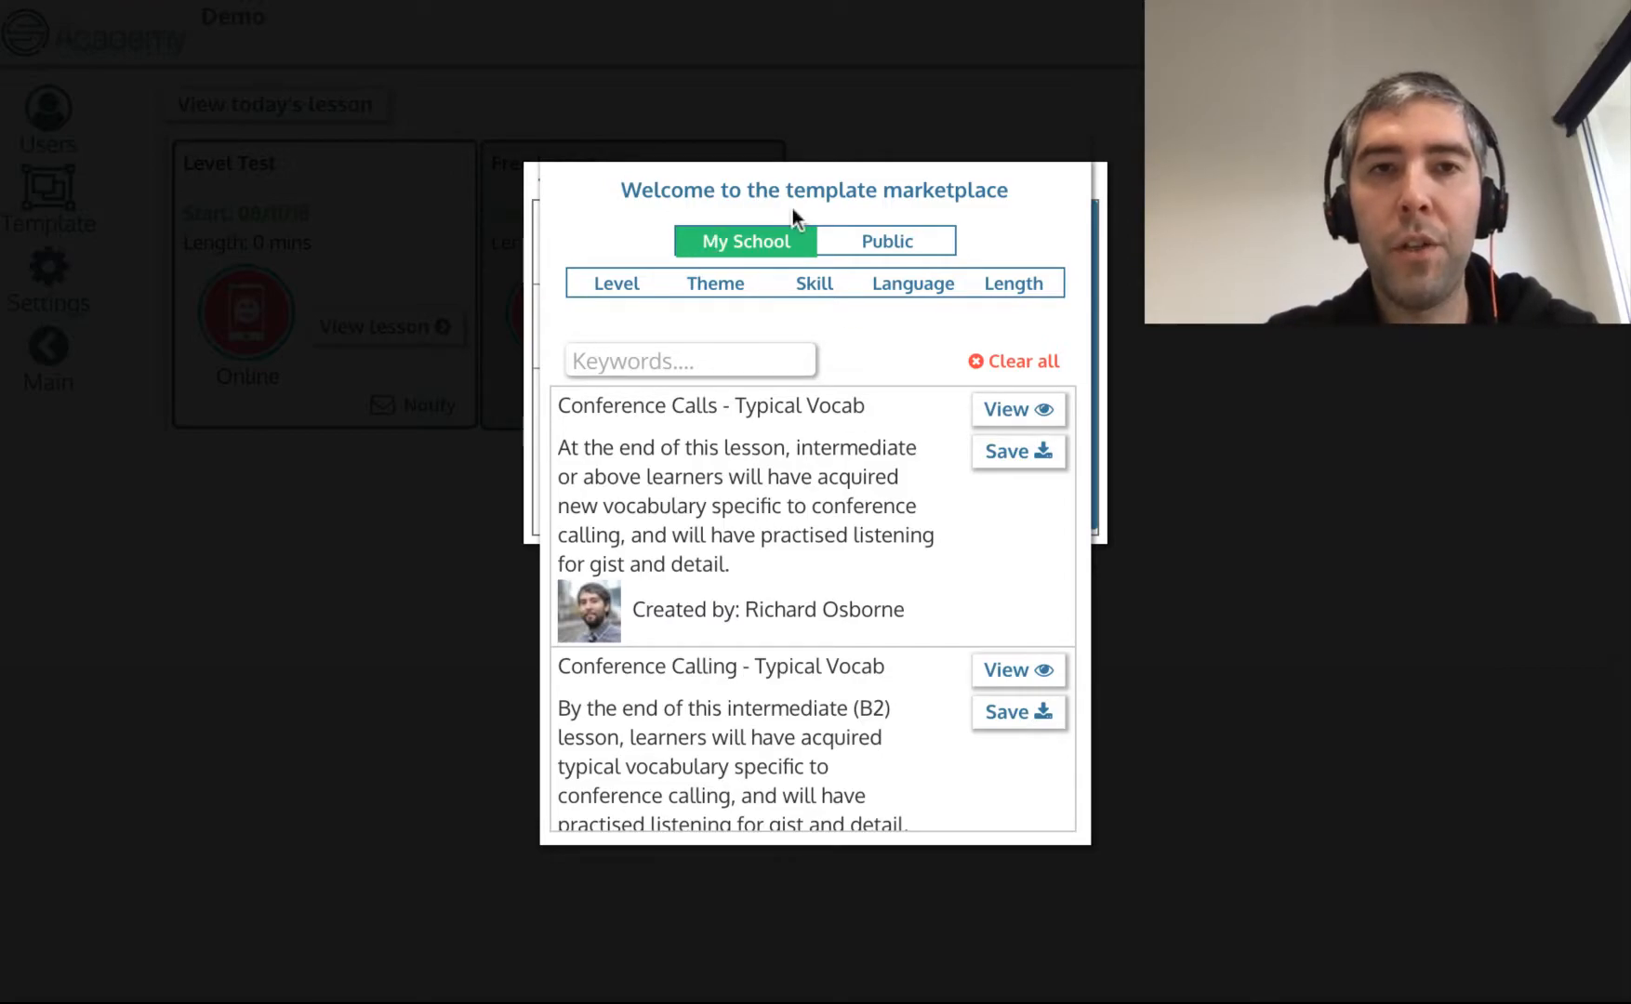
pyautogui.click(600, 286)
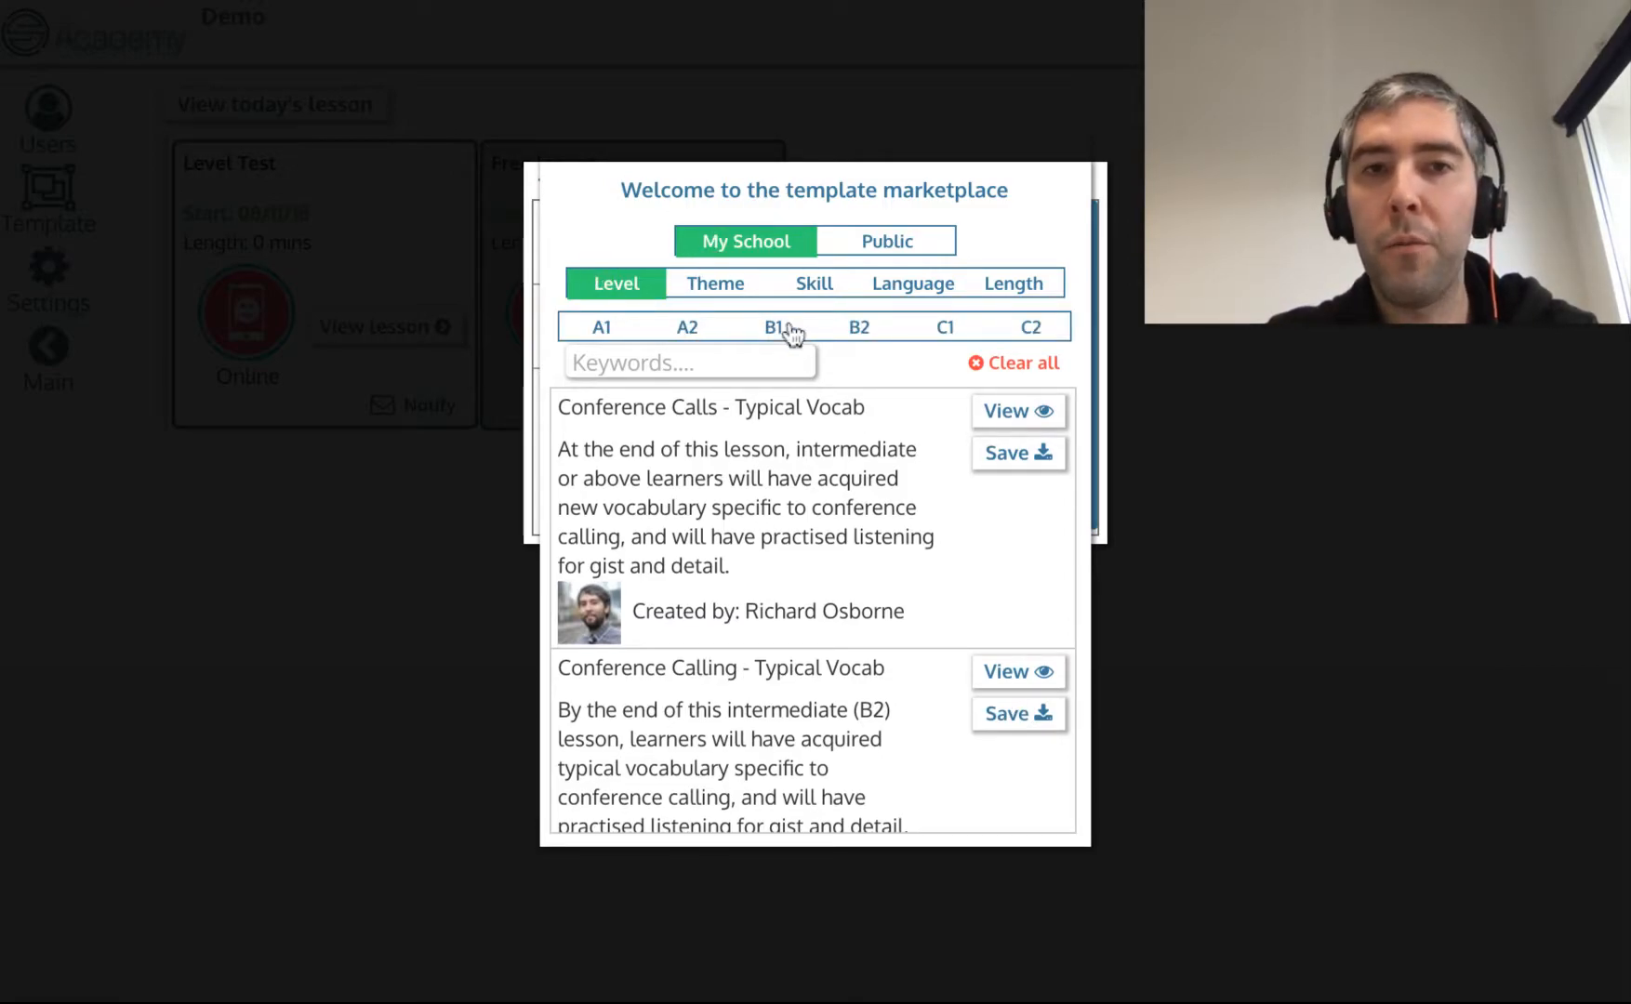
pyautogui.click(874, 334)
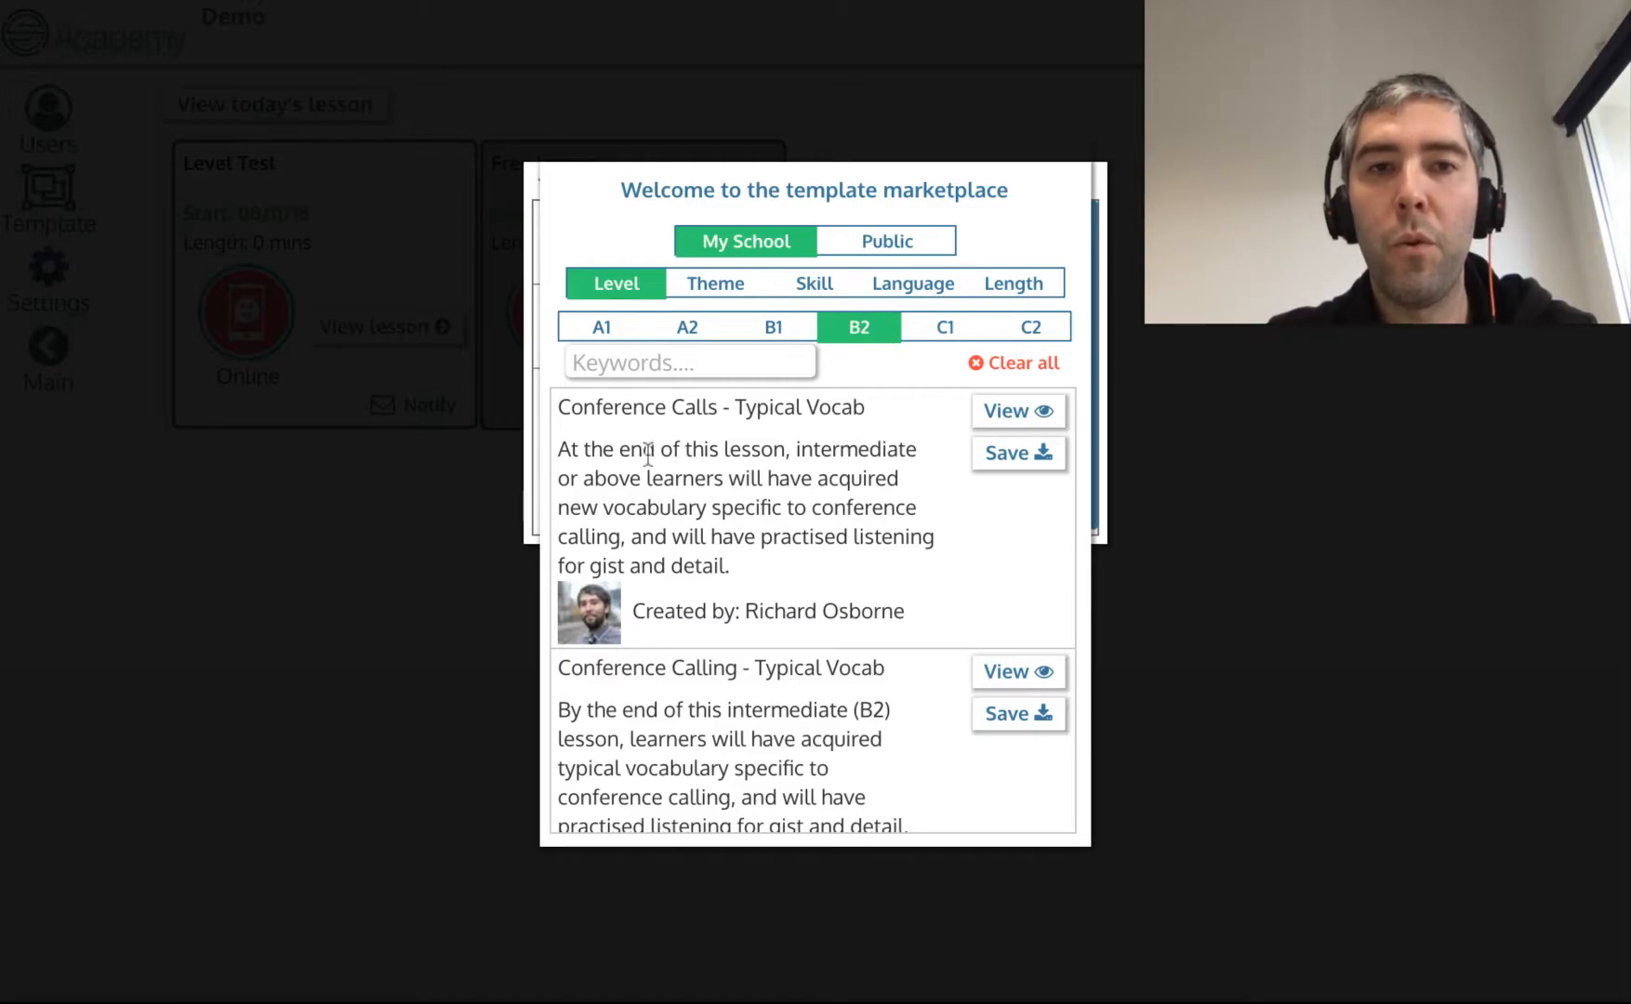
pyautogui.click(852, 345)
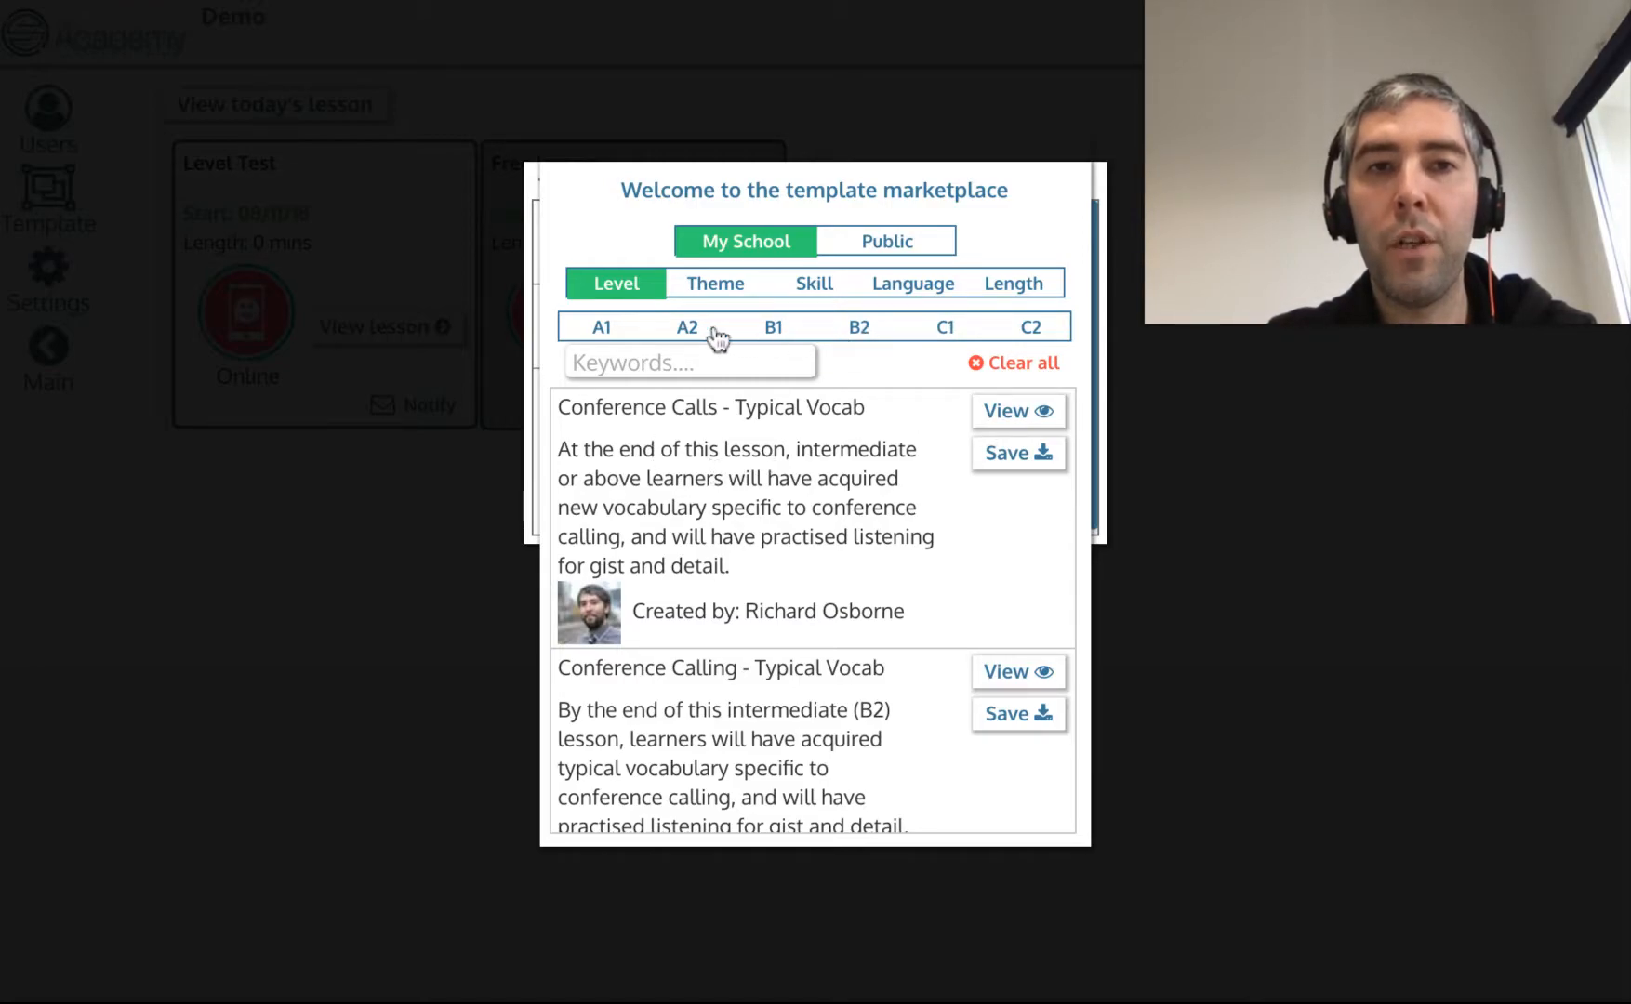
pyautogui.click(686, 333)
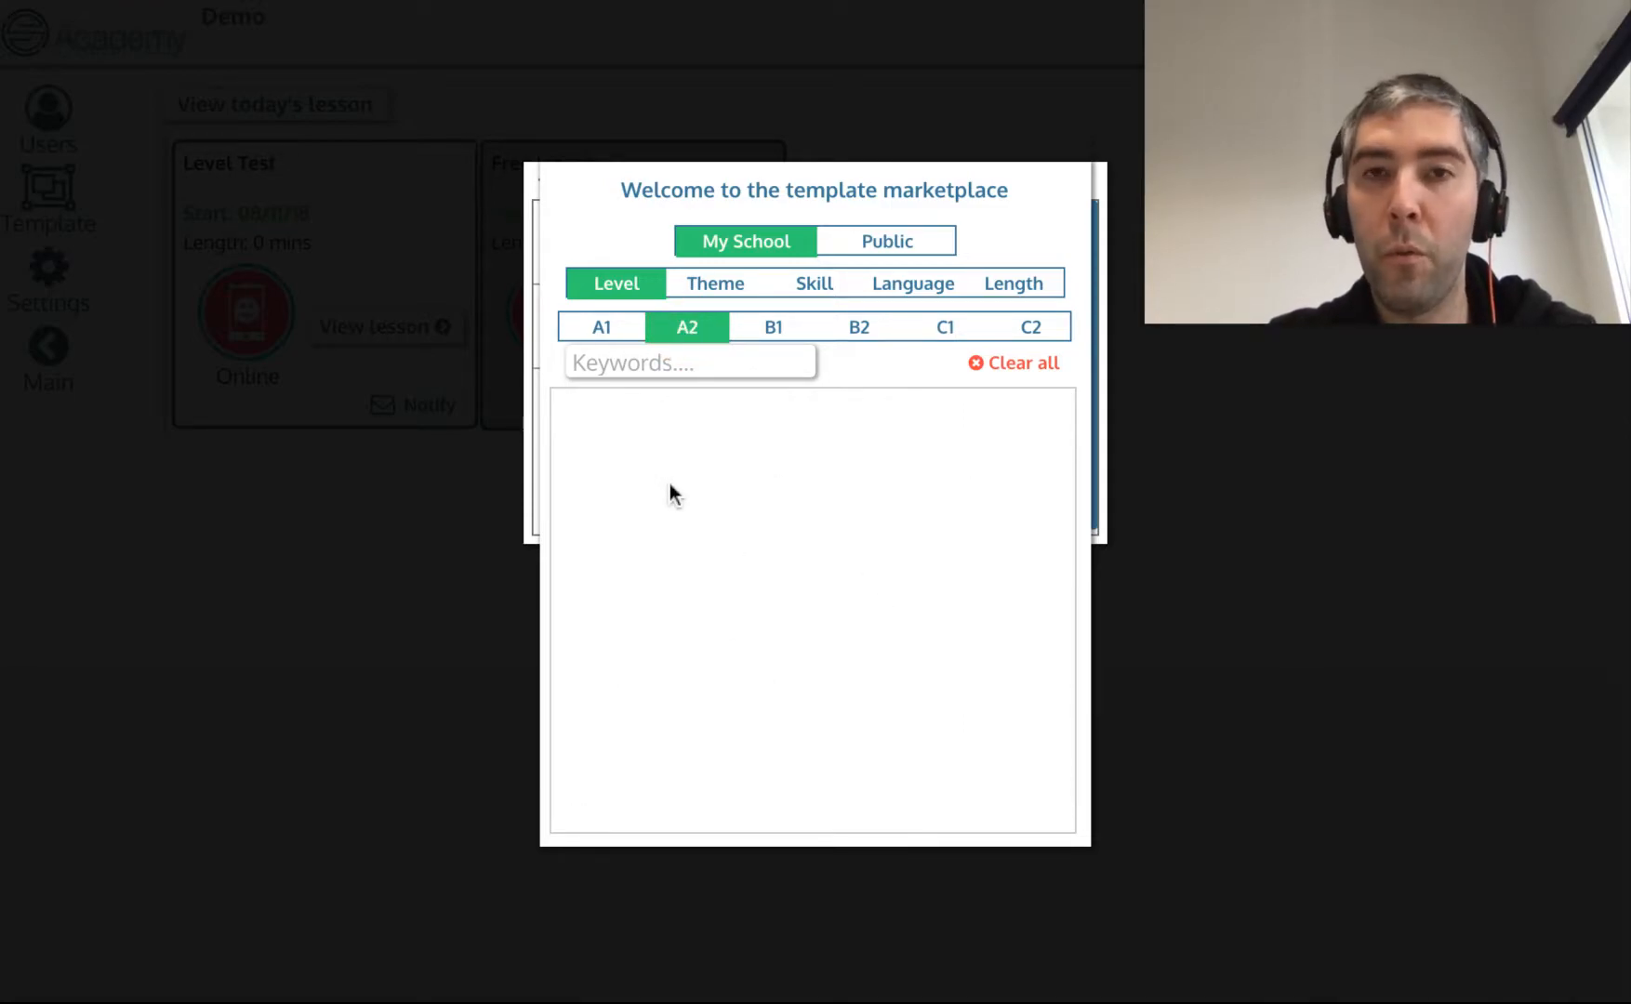
pyautogui.click(685, 334)
pyautogui.click(859, 332)
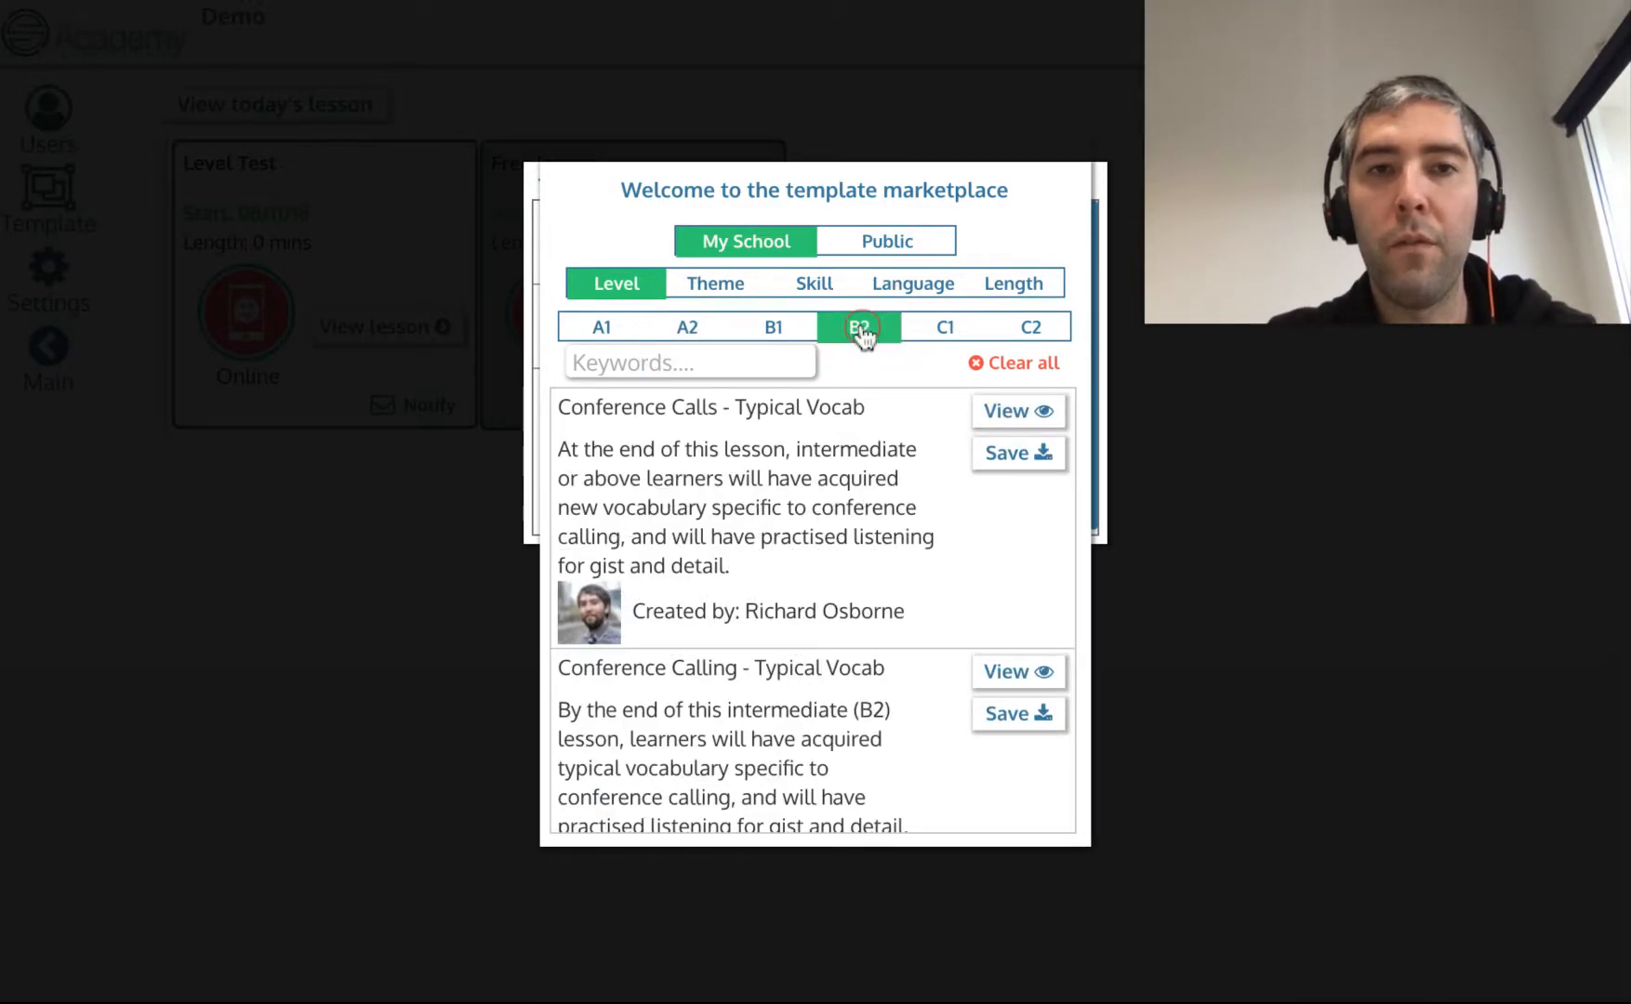
# Try the Business and Exams theme filters, then browse the Skill and Language options and return to Level.
pyautogui.click(699, 292)
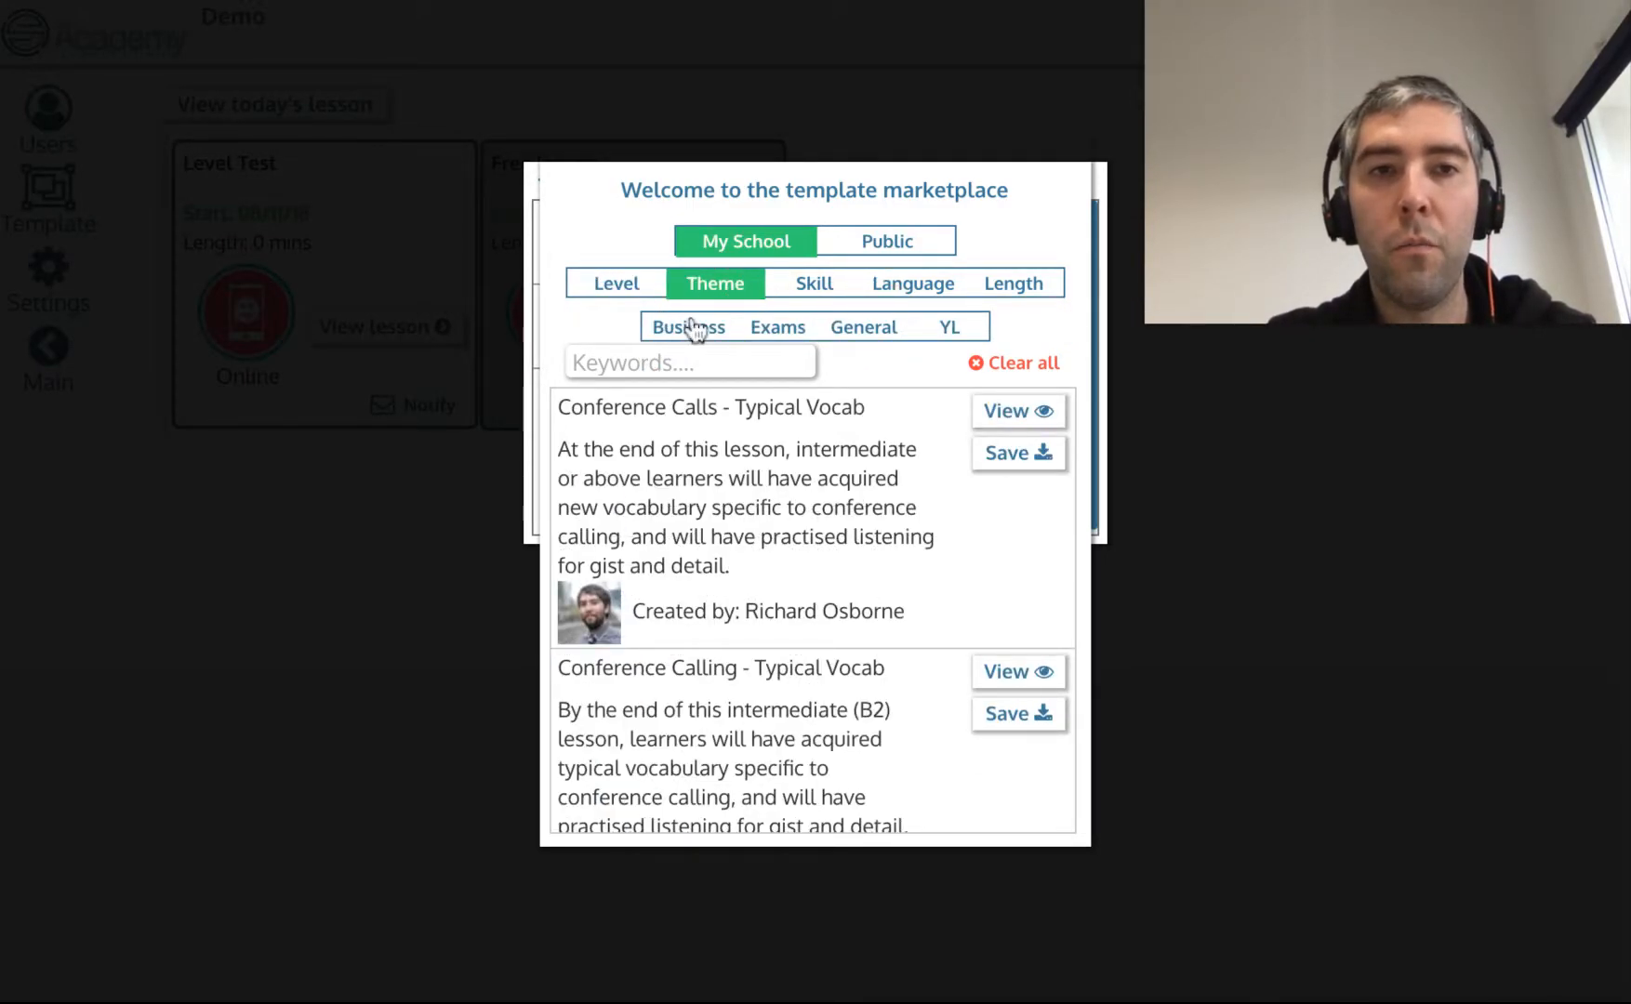
pyautogui.click(696, 330)
pyautogui.click(681, 335)
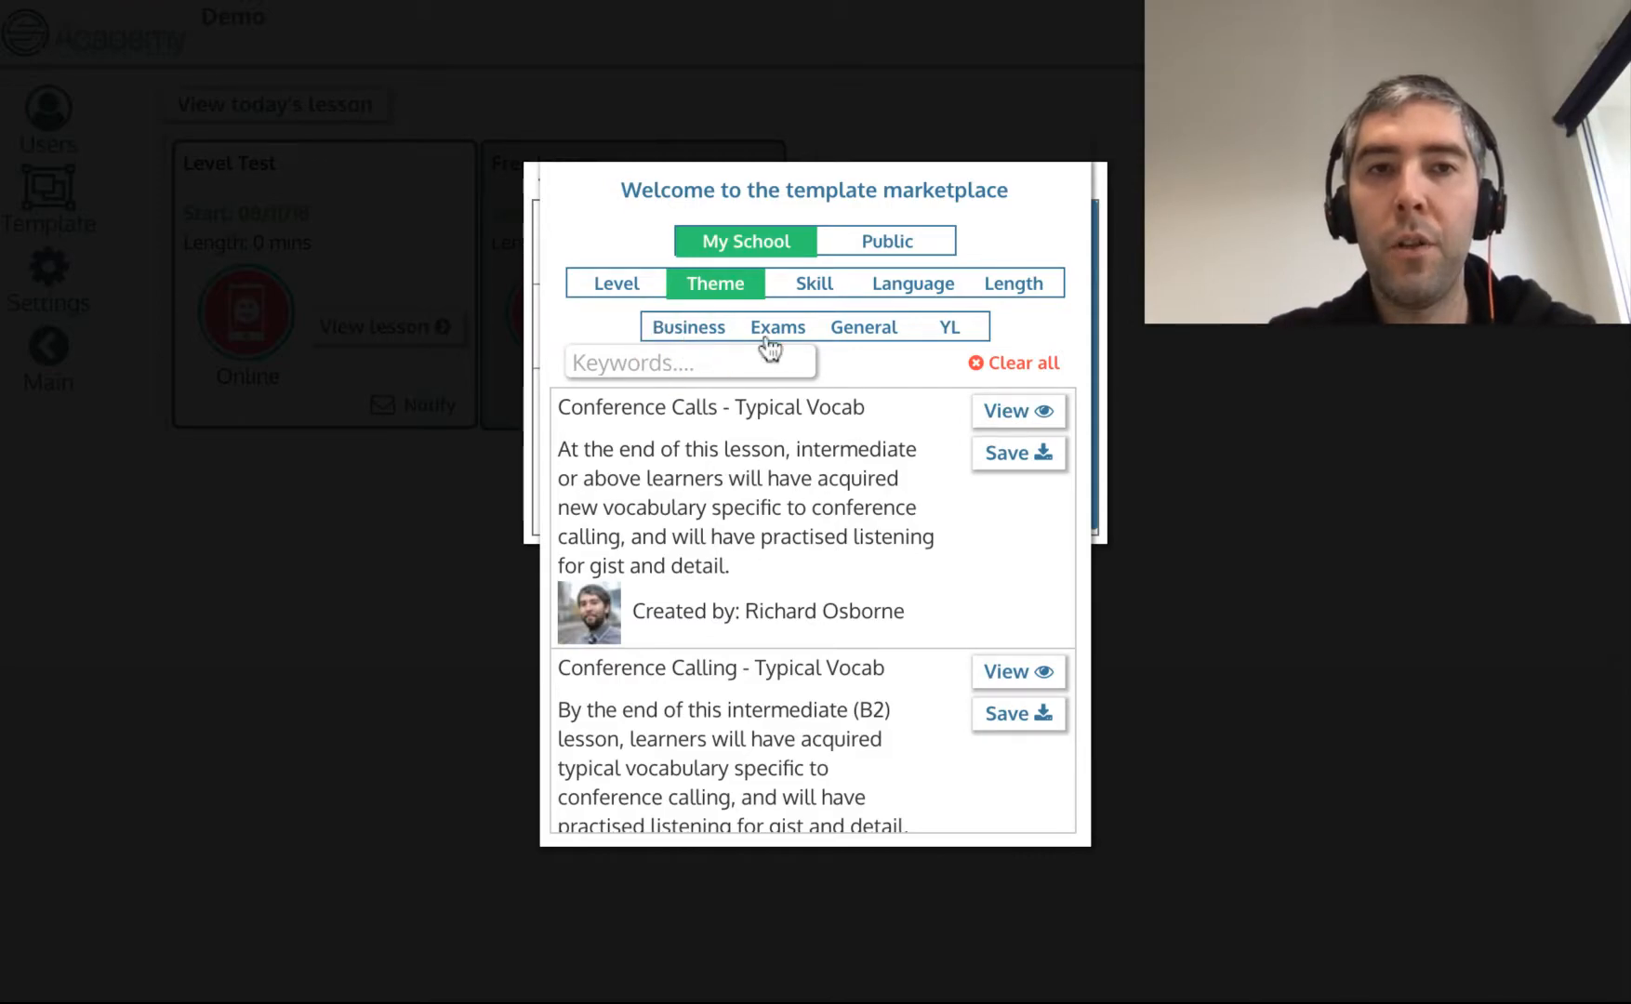
pyautogui.click(778, 342)
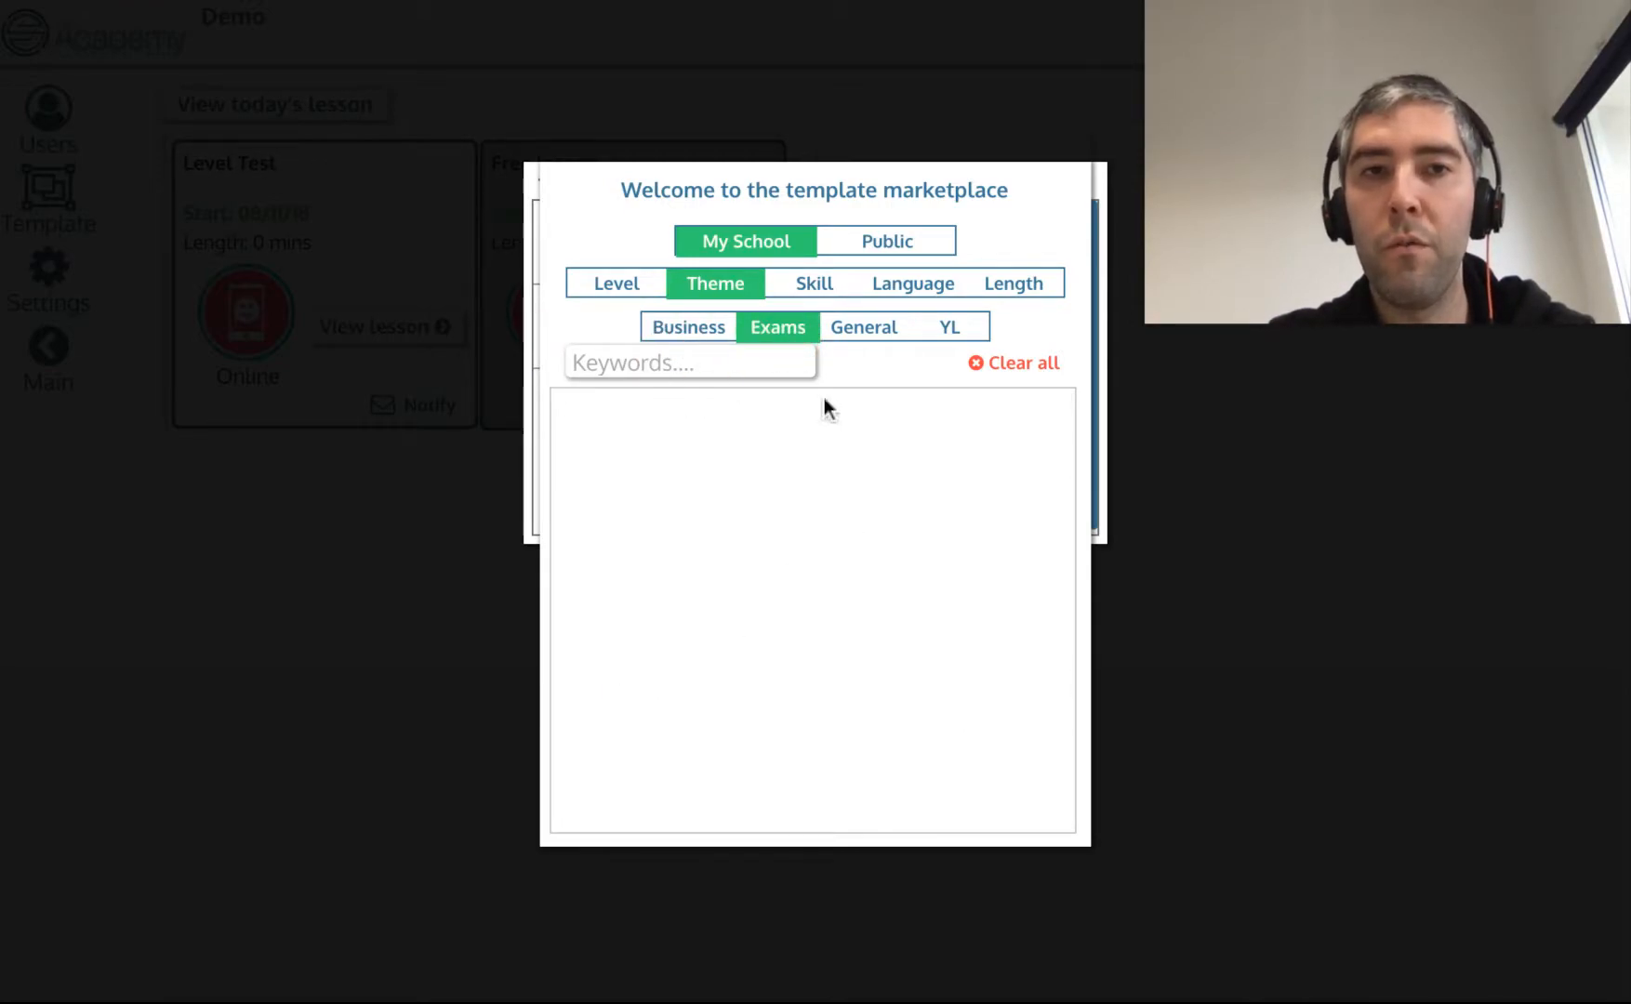
pyautogui.click(775, 327)
pyautogui.click(815, 284)
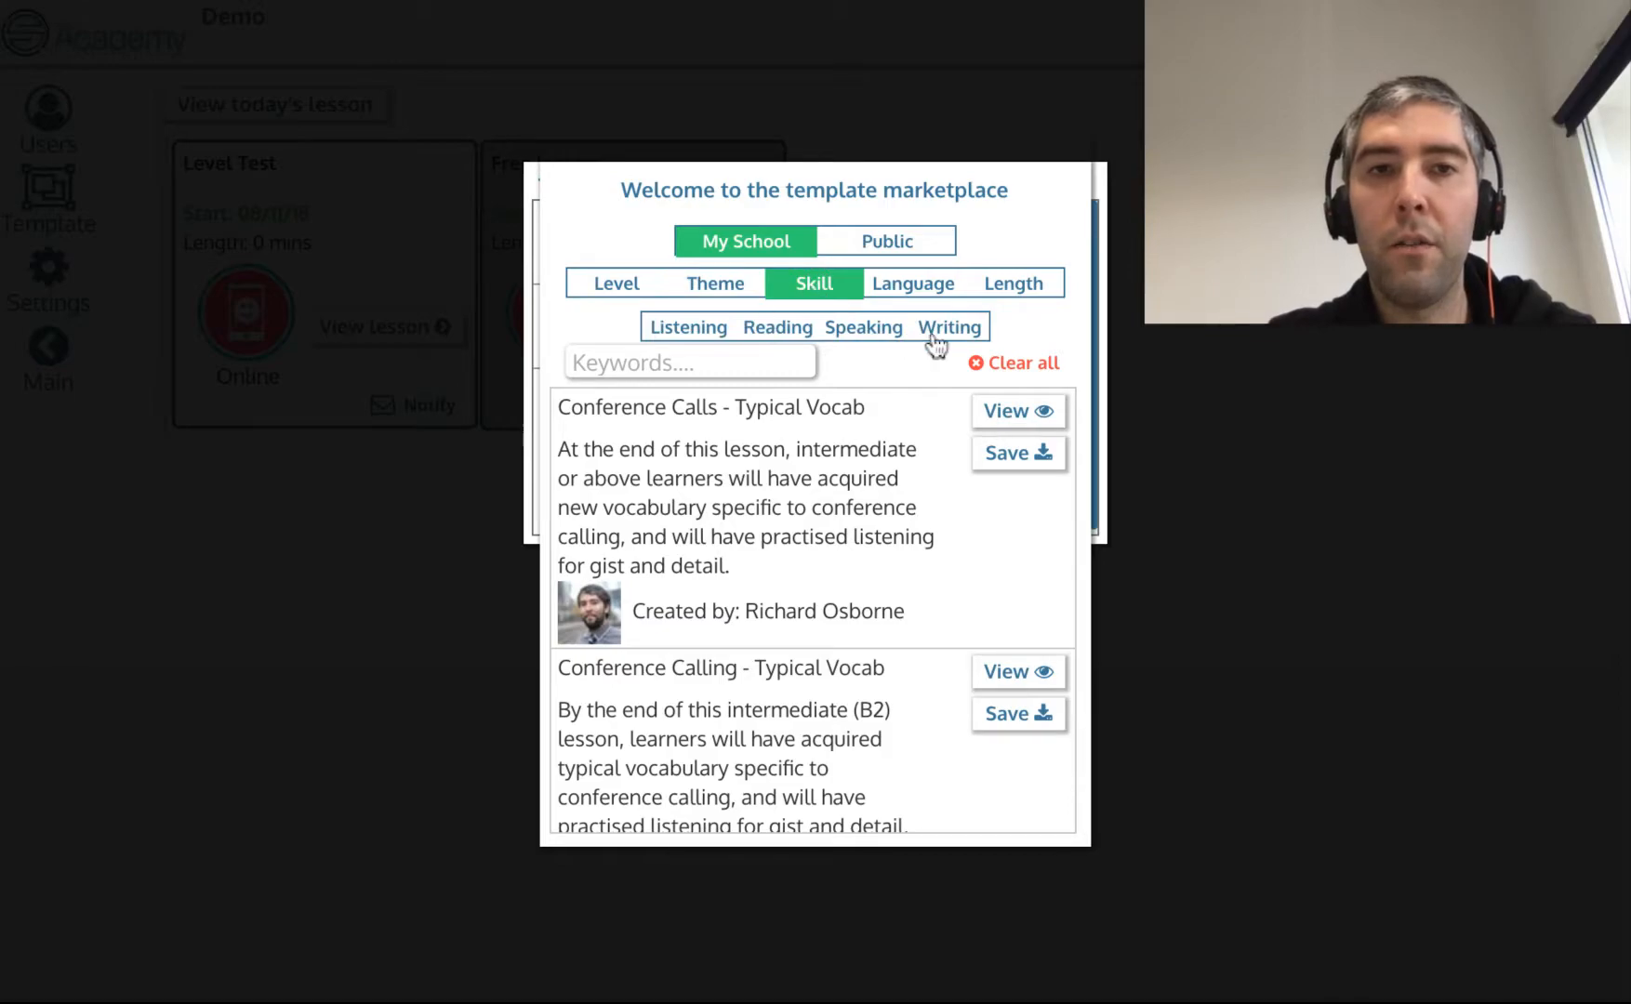
pyautogui.click(930, 288)
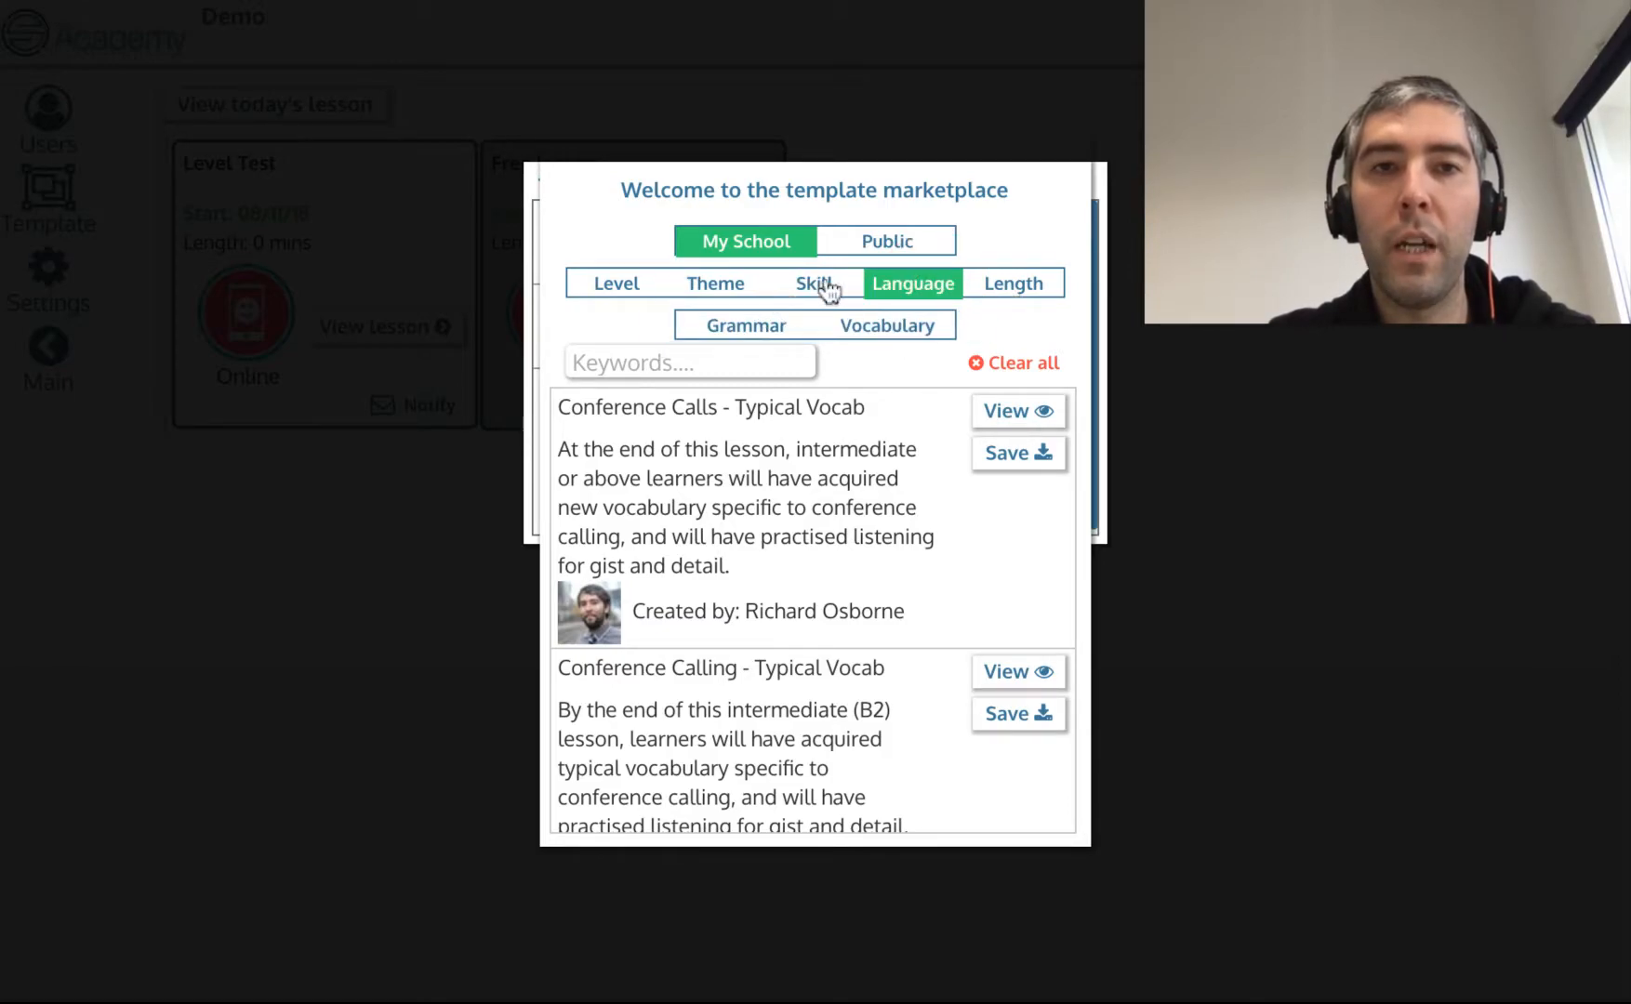
pyautogui.click(629, 288)
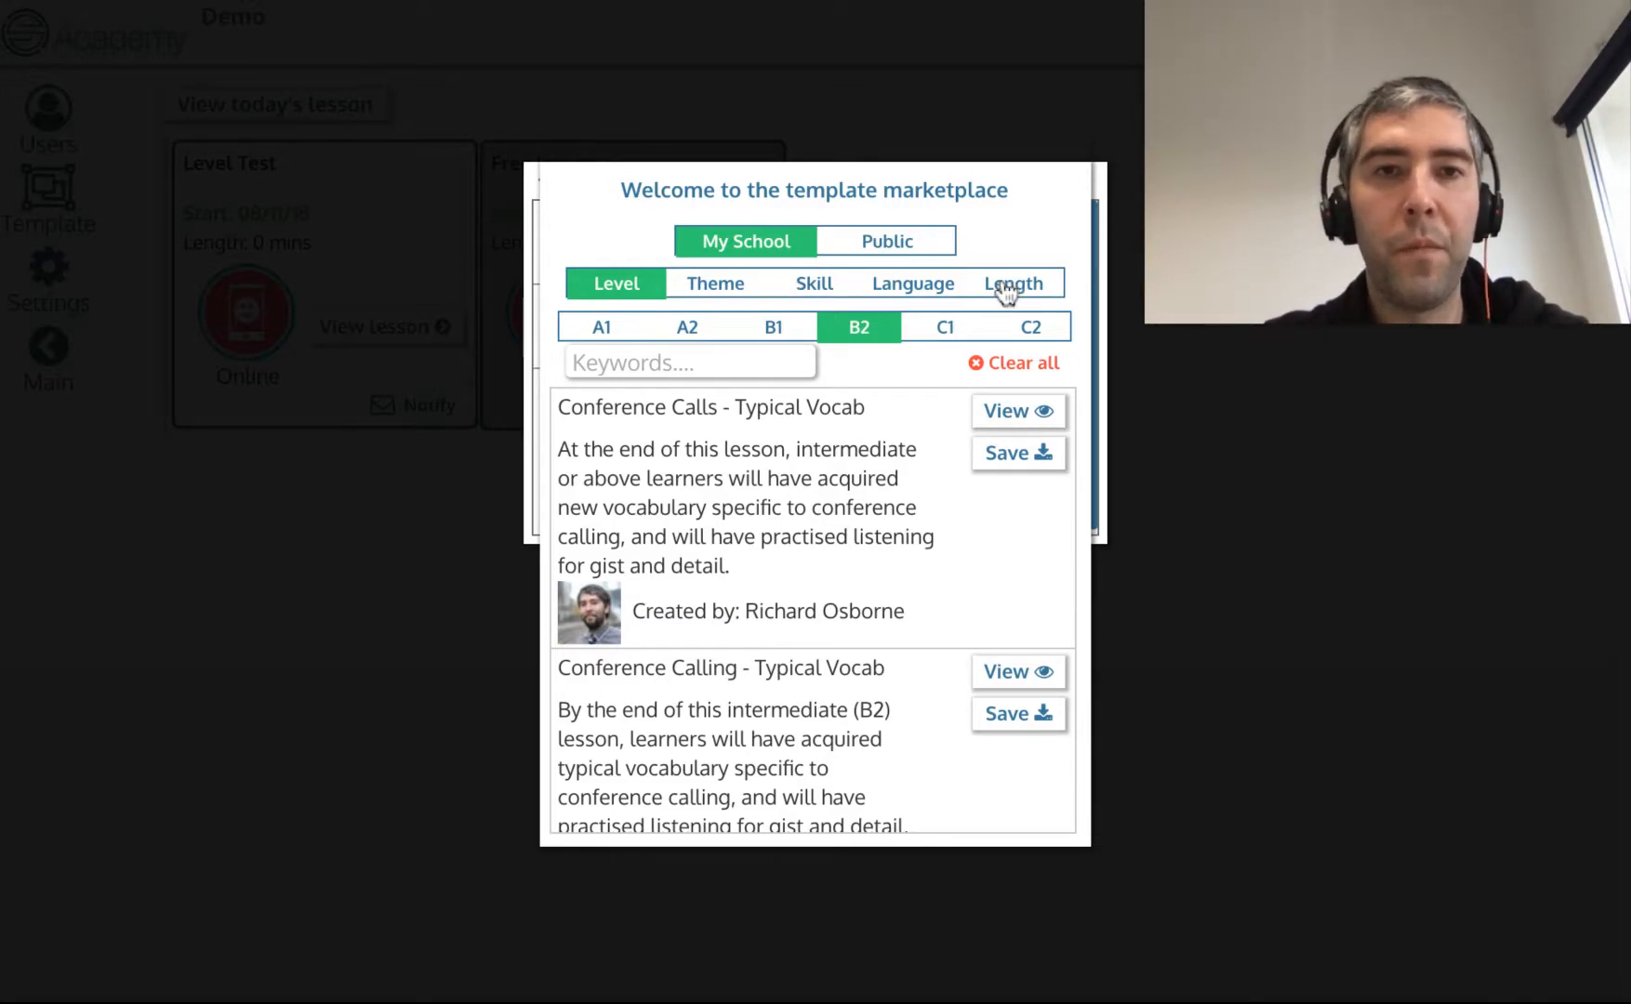
# Search the templates with the keyword listening and highlight the matching word in the Conference Calls description.
pyautogui.click(725, 360)
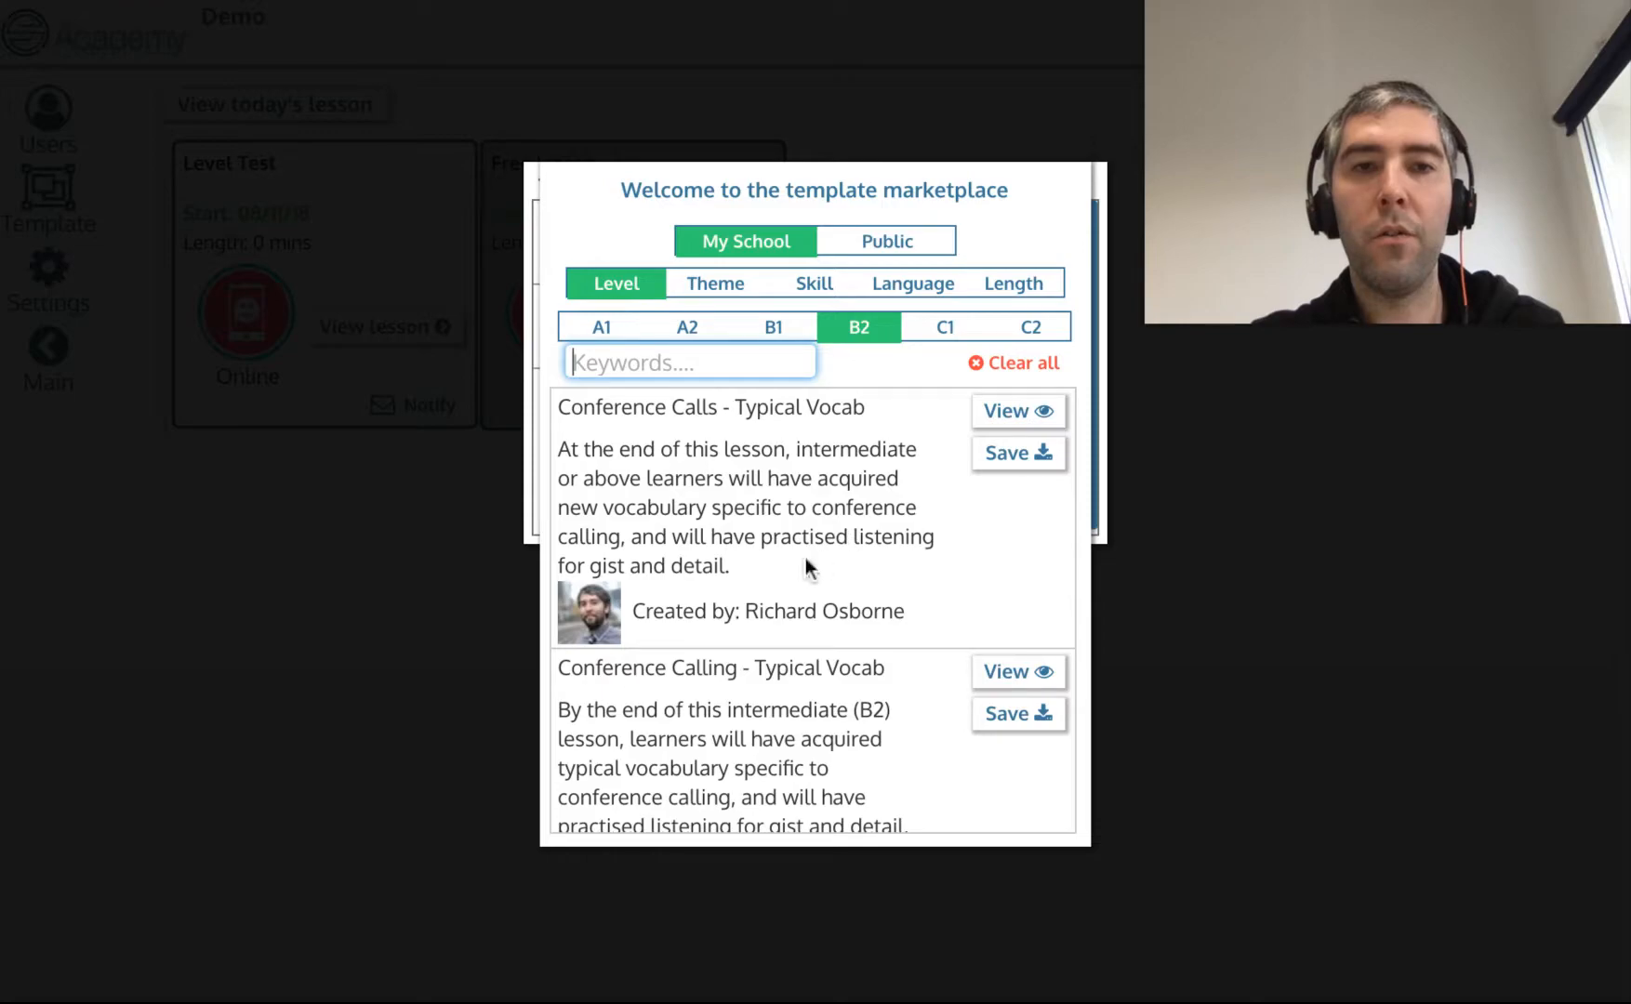
pyautogui.write('listen')
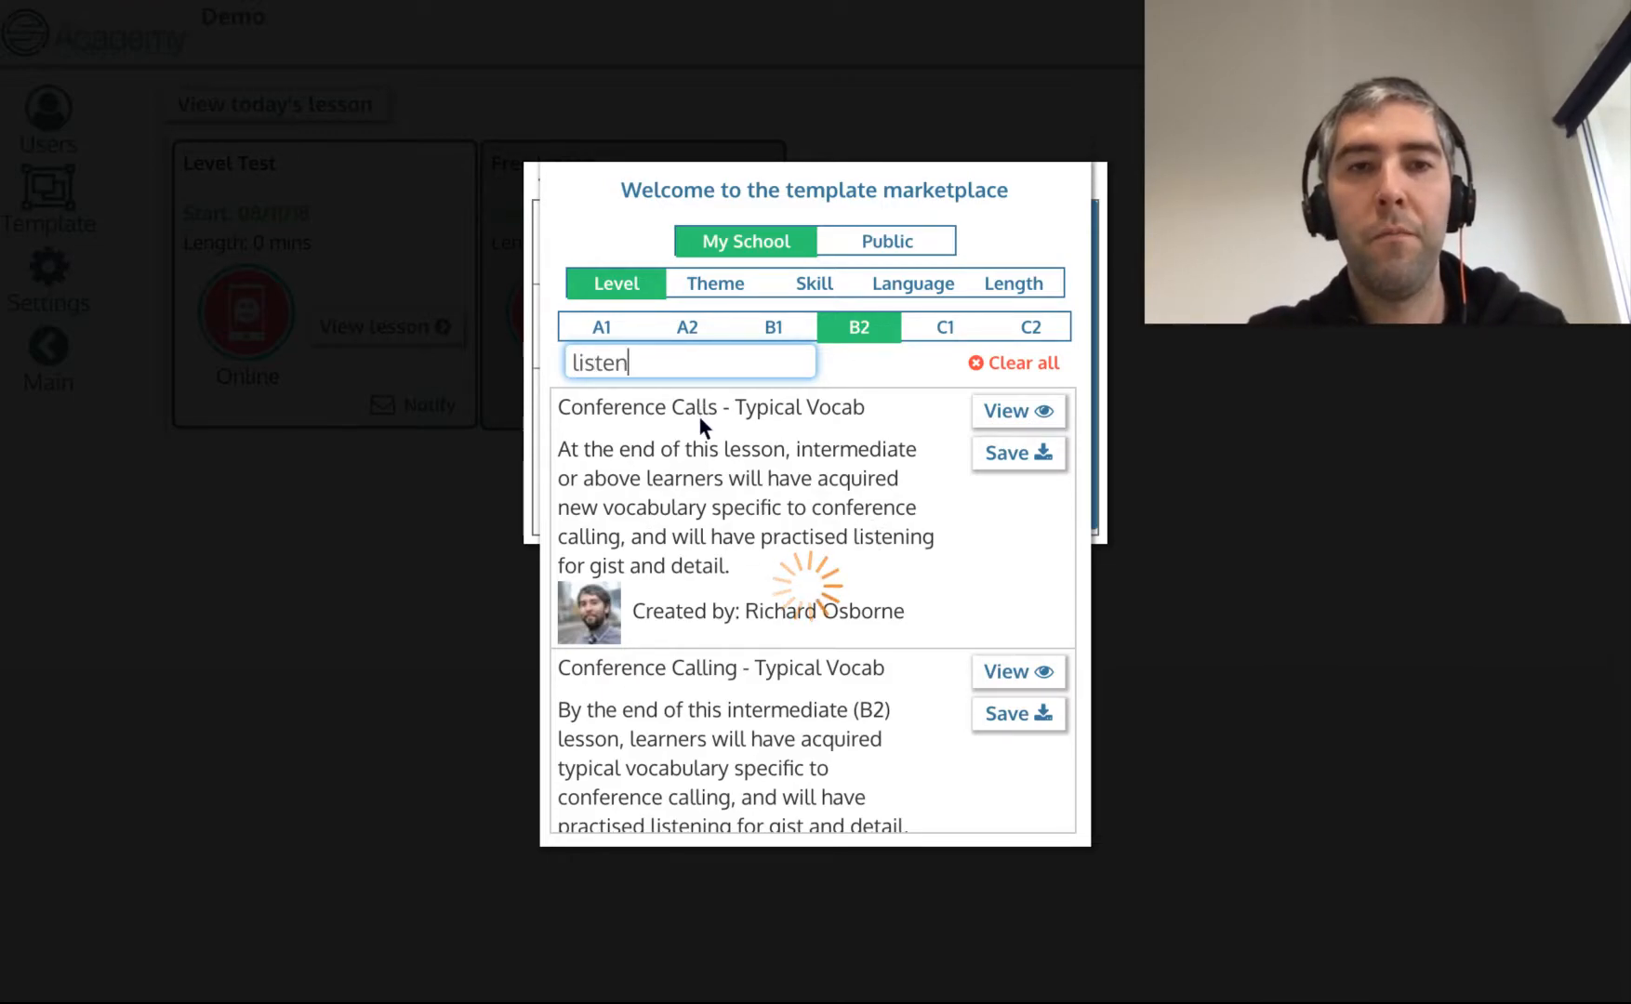
pyautogui.write('ing')
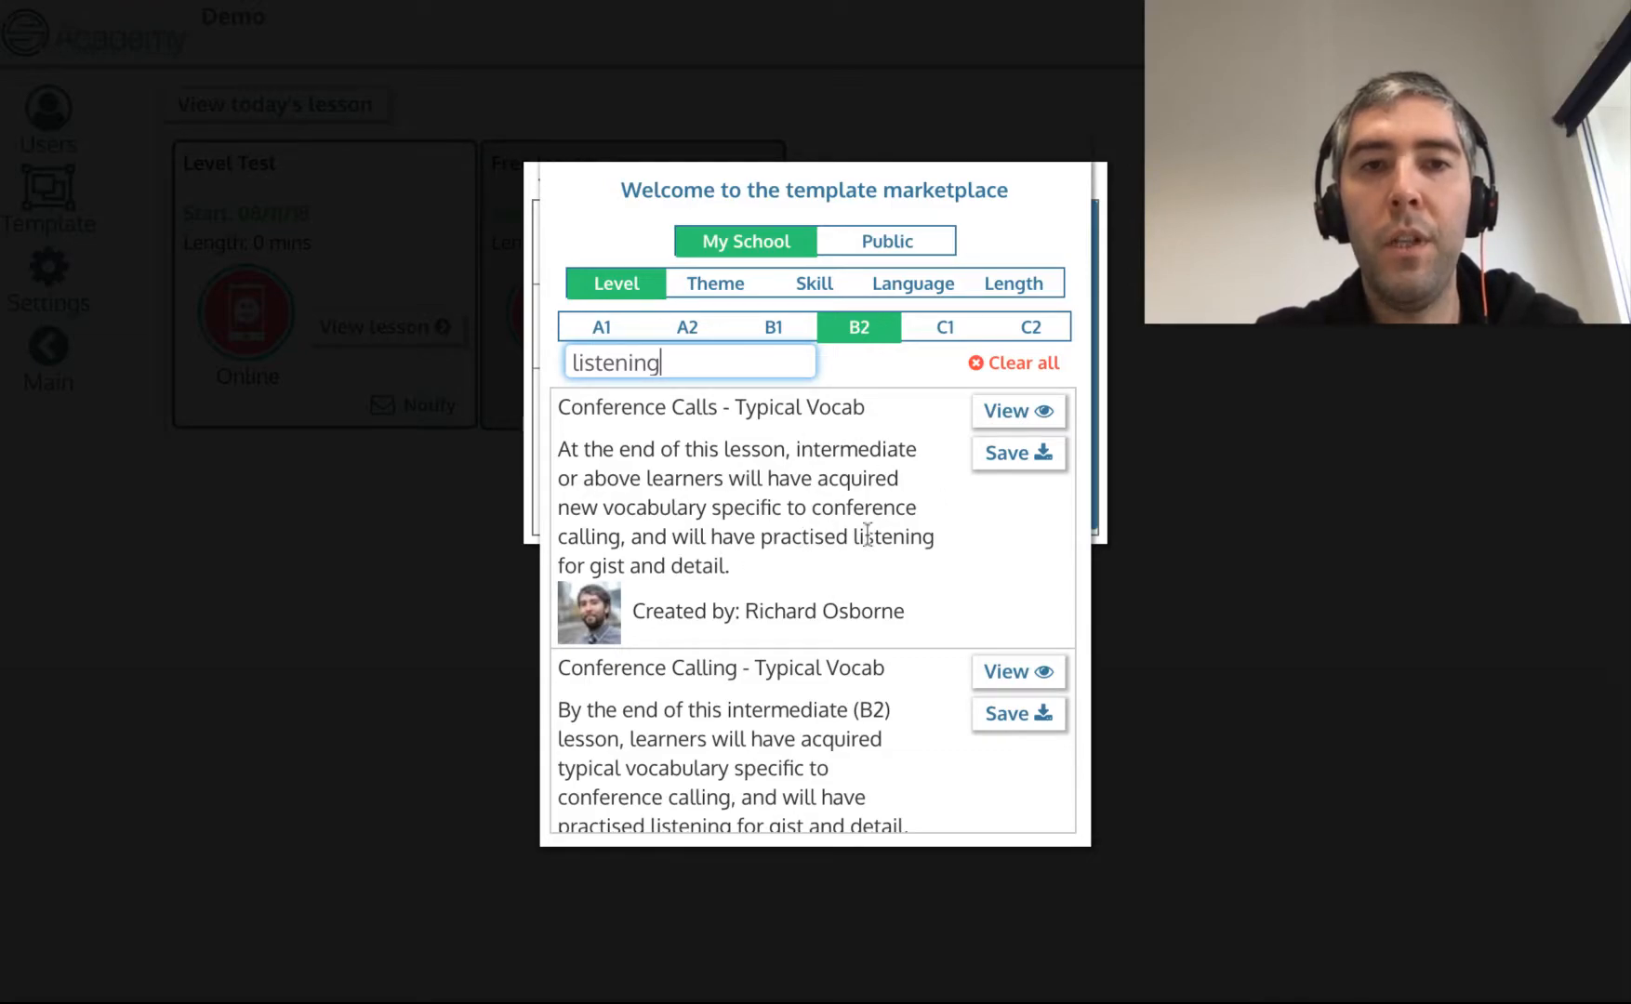
pyautogui.doubleClick(891, 537)
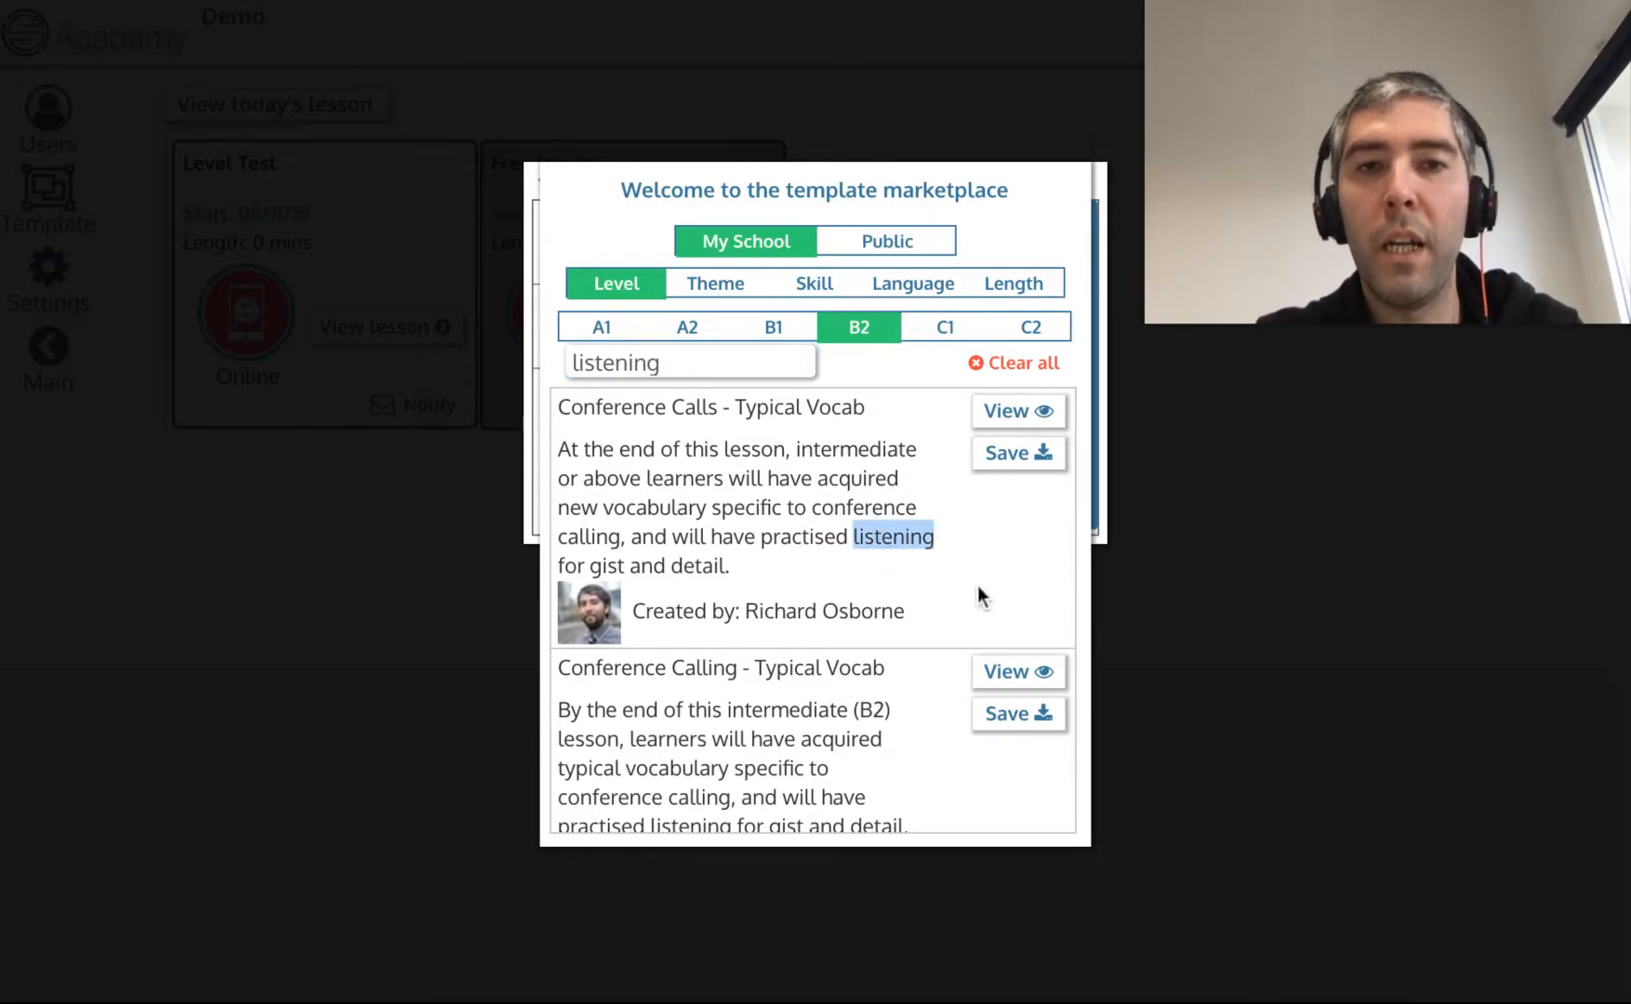
# Search the templates for present perfect, then clear the keyword box.
pyautogui.doubleClick(657, 363)
pyautogui.write('present perfect')
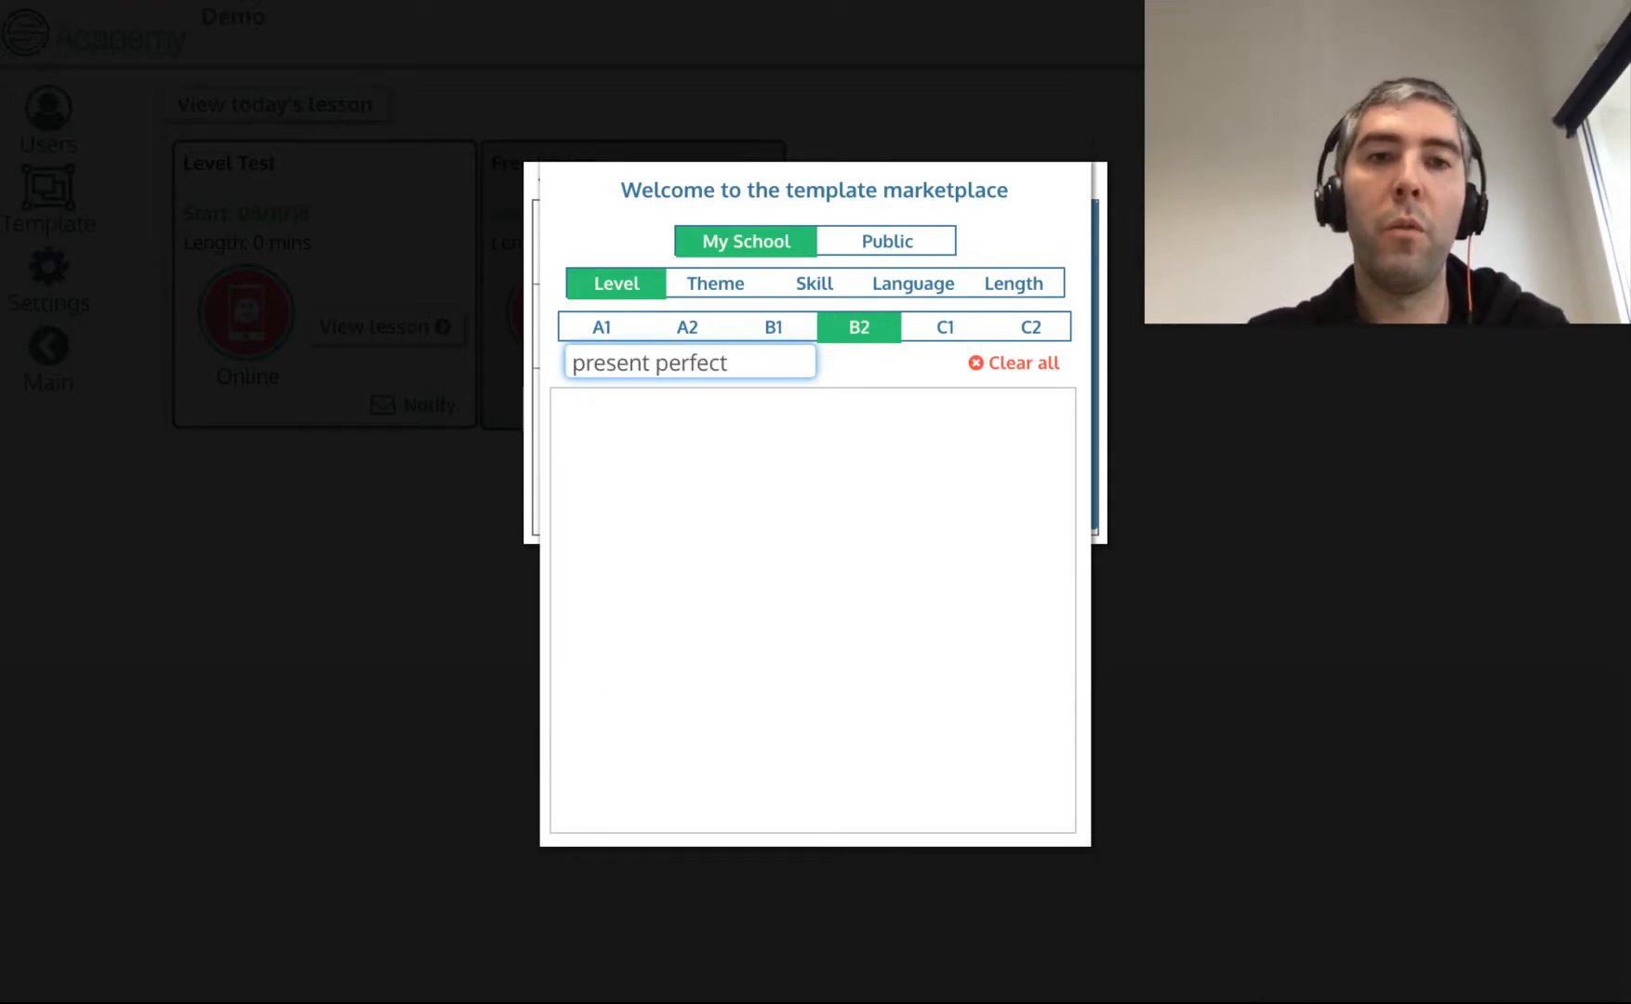
pyautogui.tripleClick(725, 362)
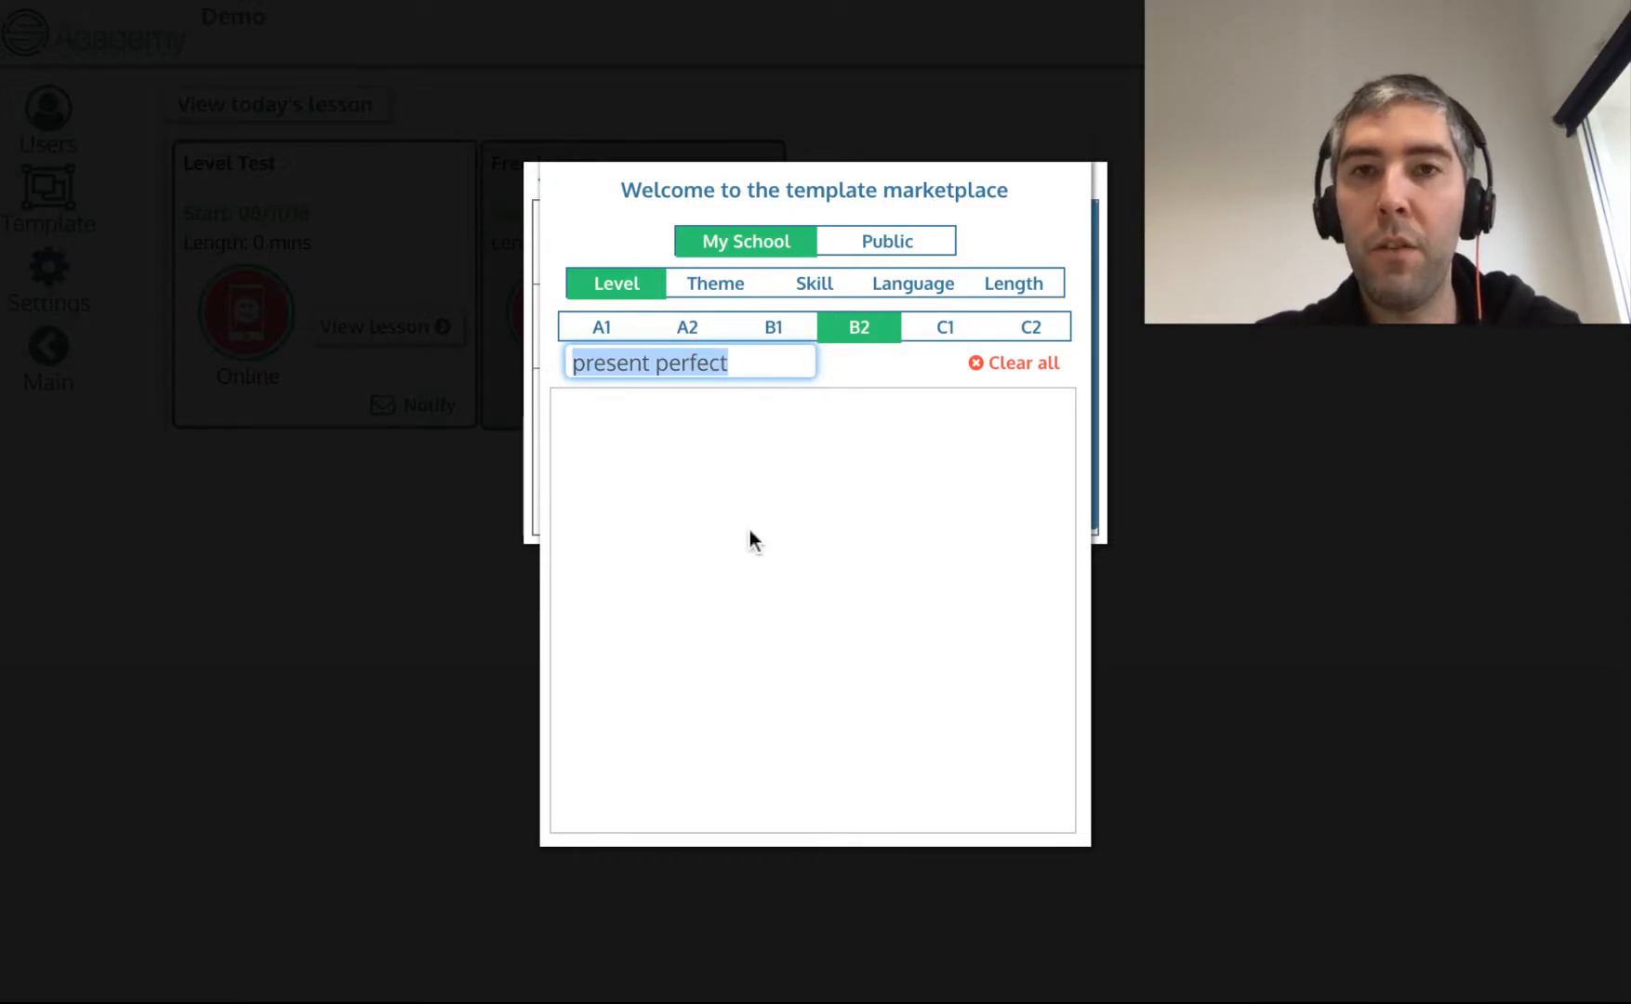
pyautogui.press('BackSpace')
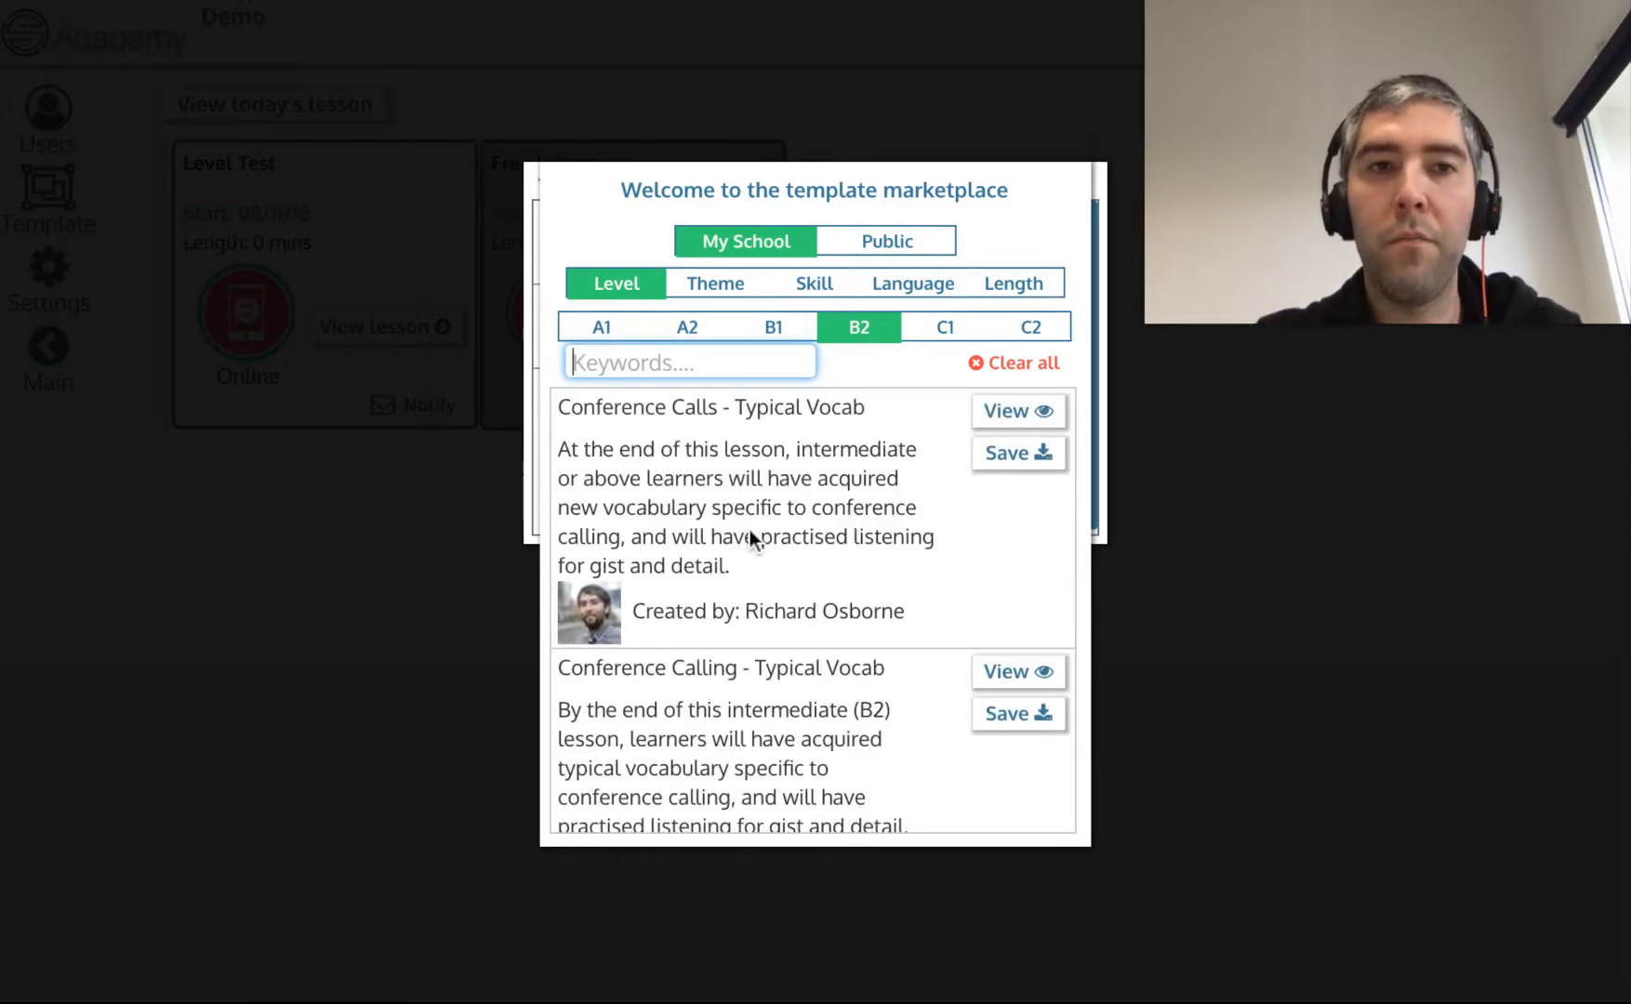
# Filter the templates by the Grammar language tag and search for present perfect.
pyautogui.click(918, 294)
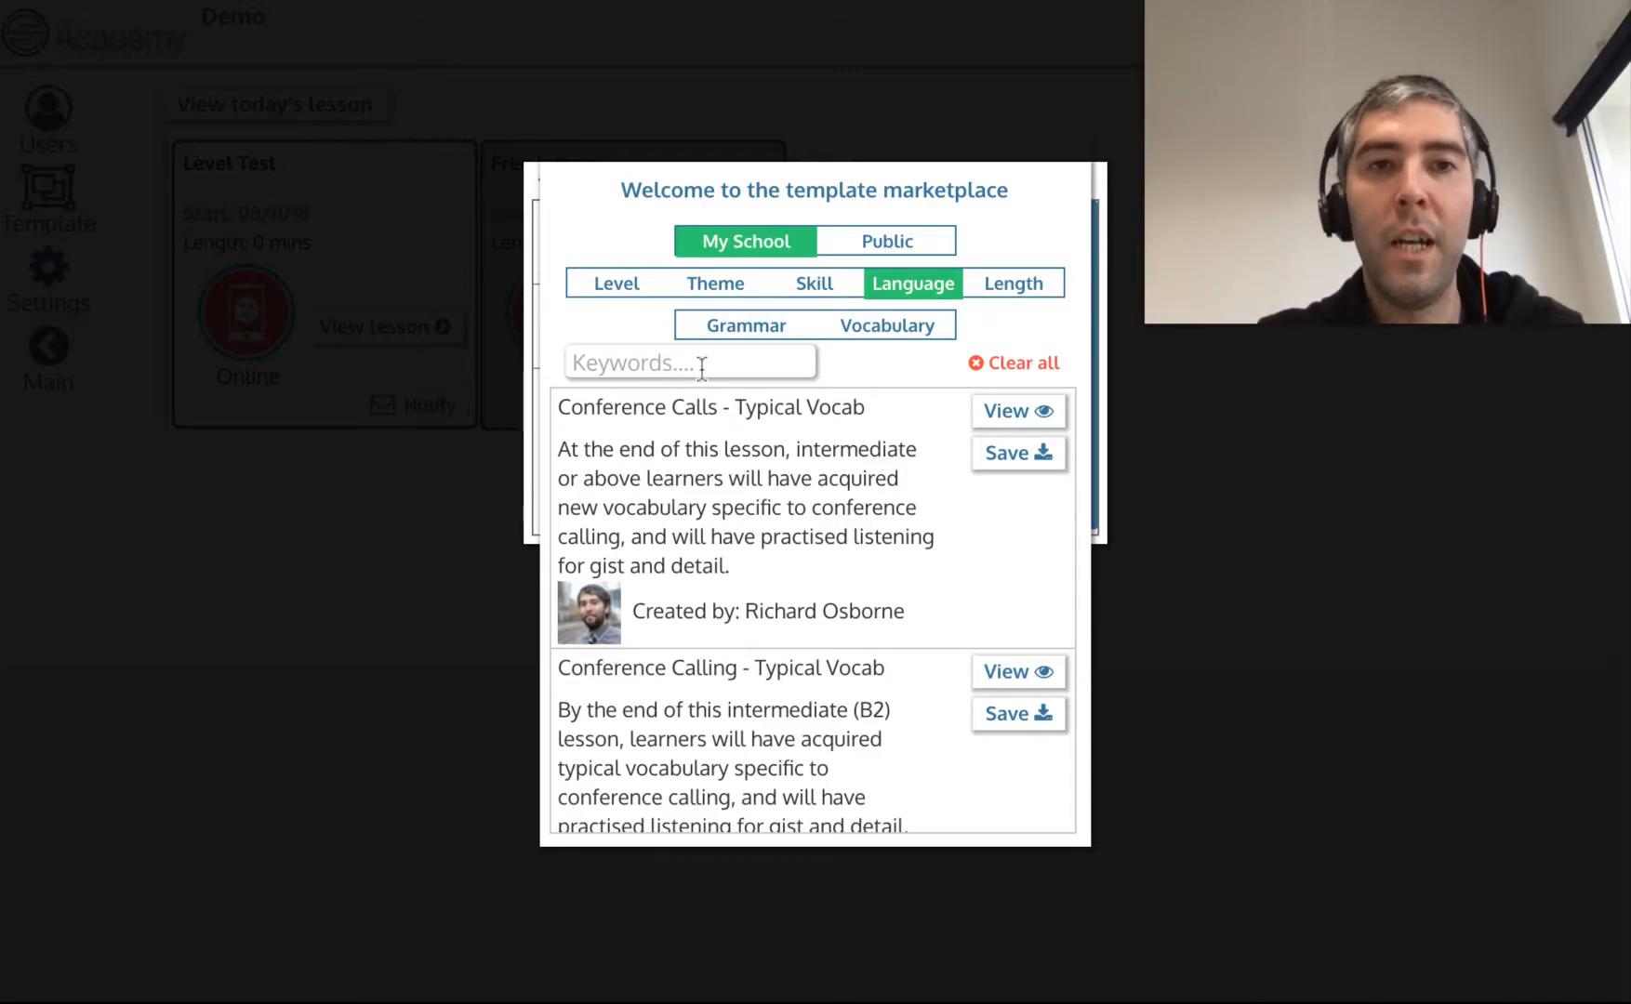
pyautogui.click(739, 335)
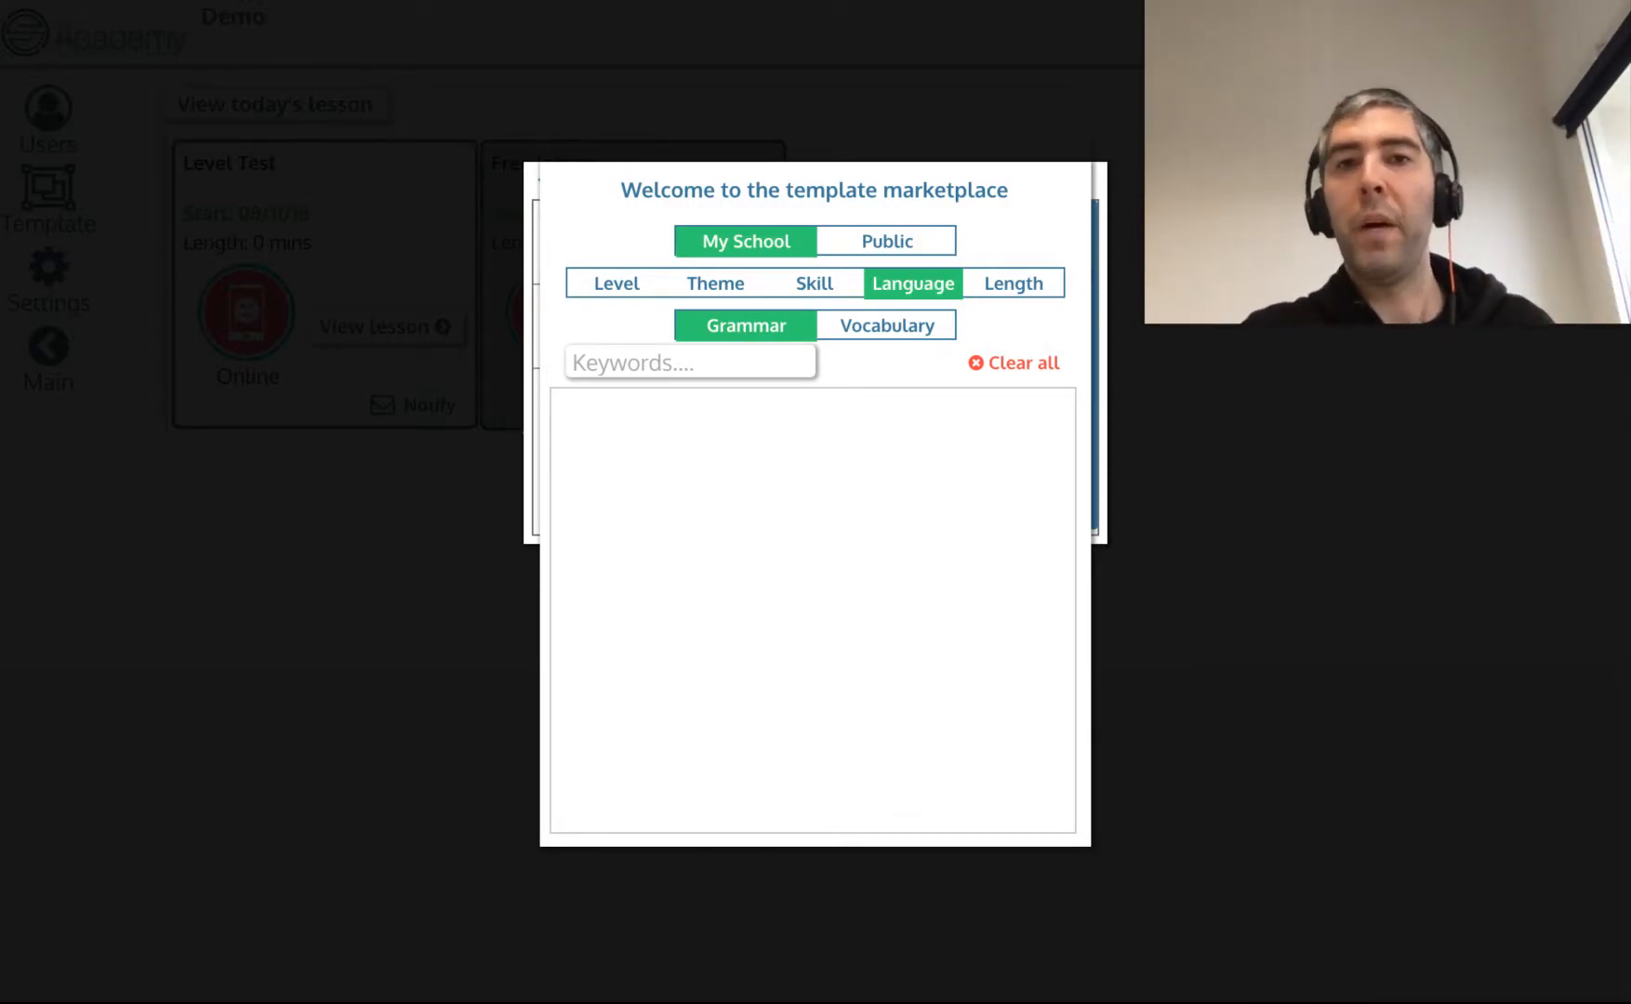
pyautogui.click(690, 362)
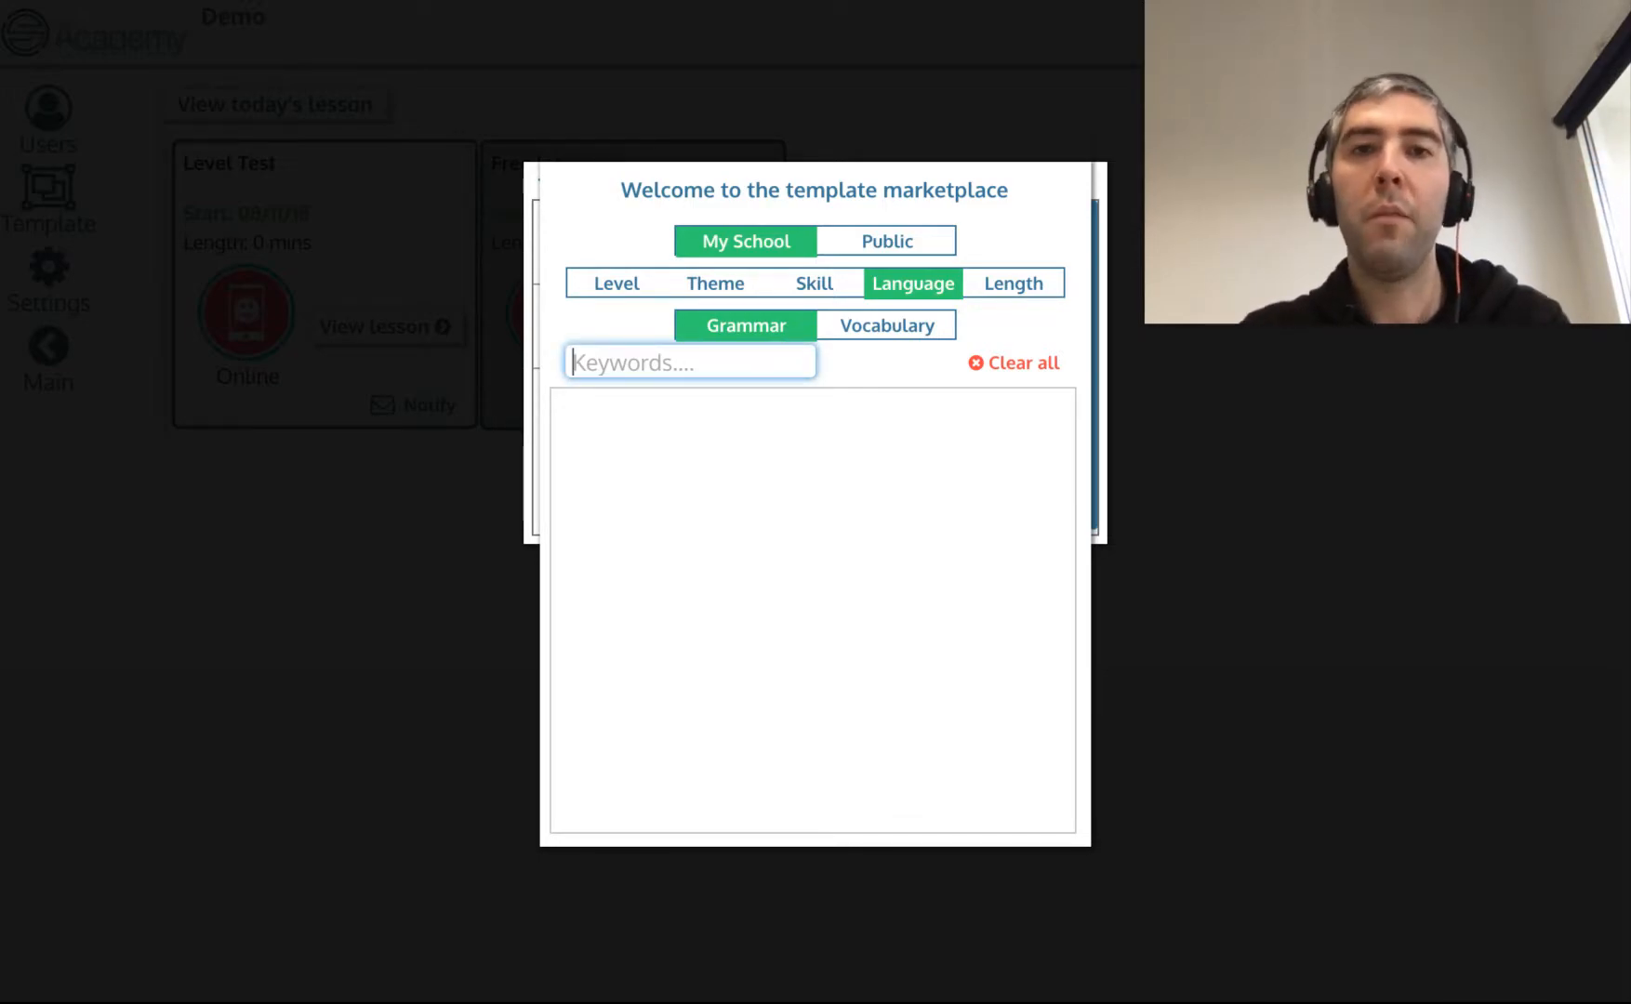
pyautogui.write('pr')
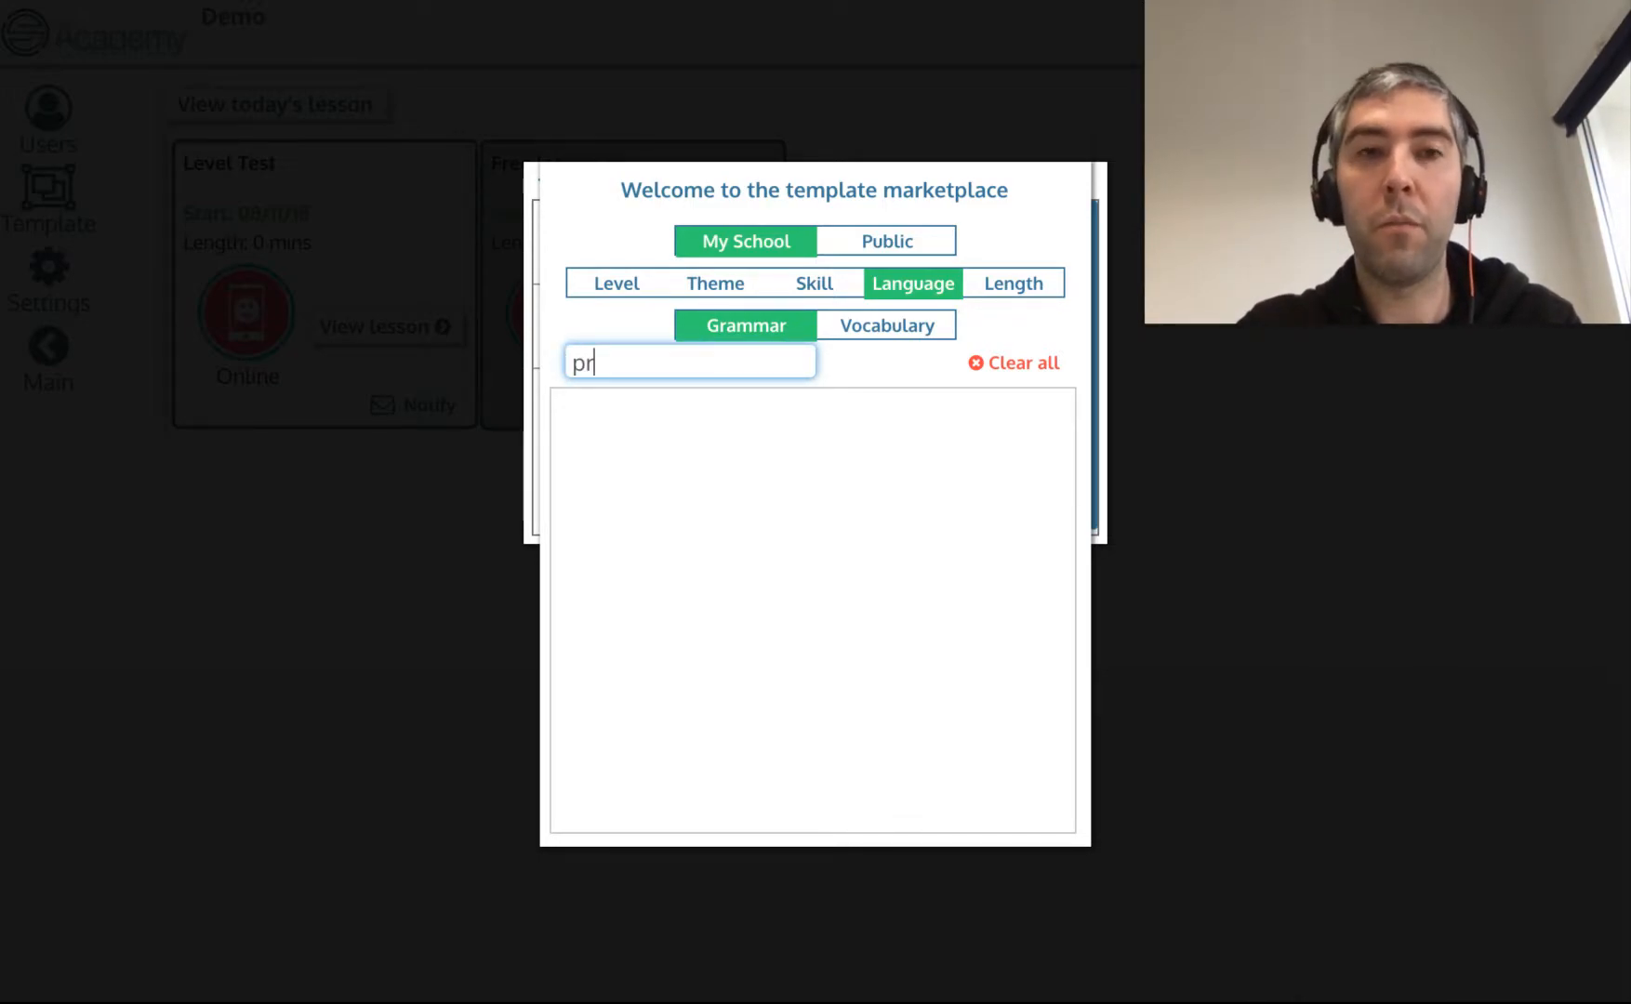
pyautogui.write('esent perfect')
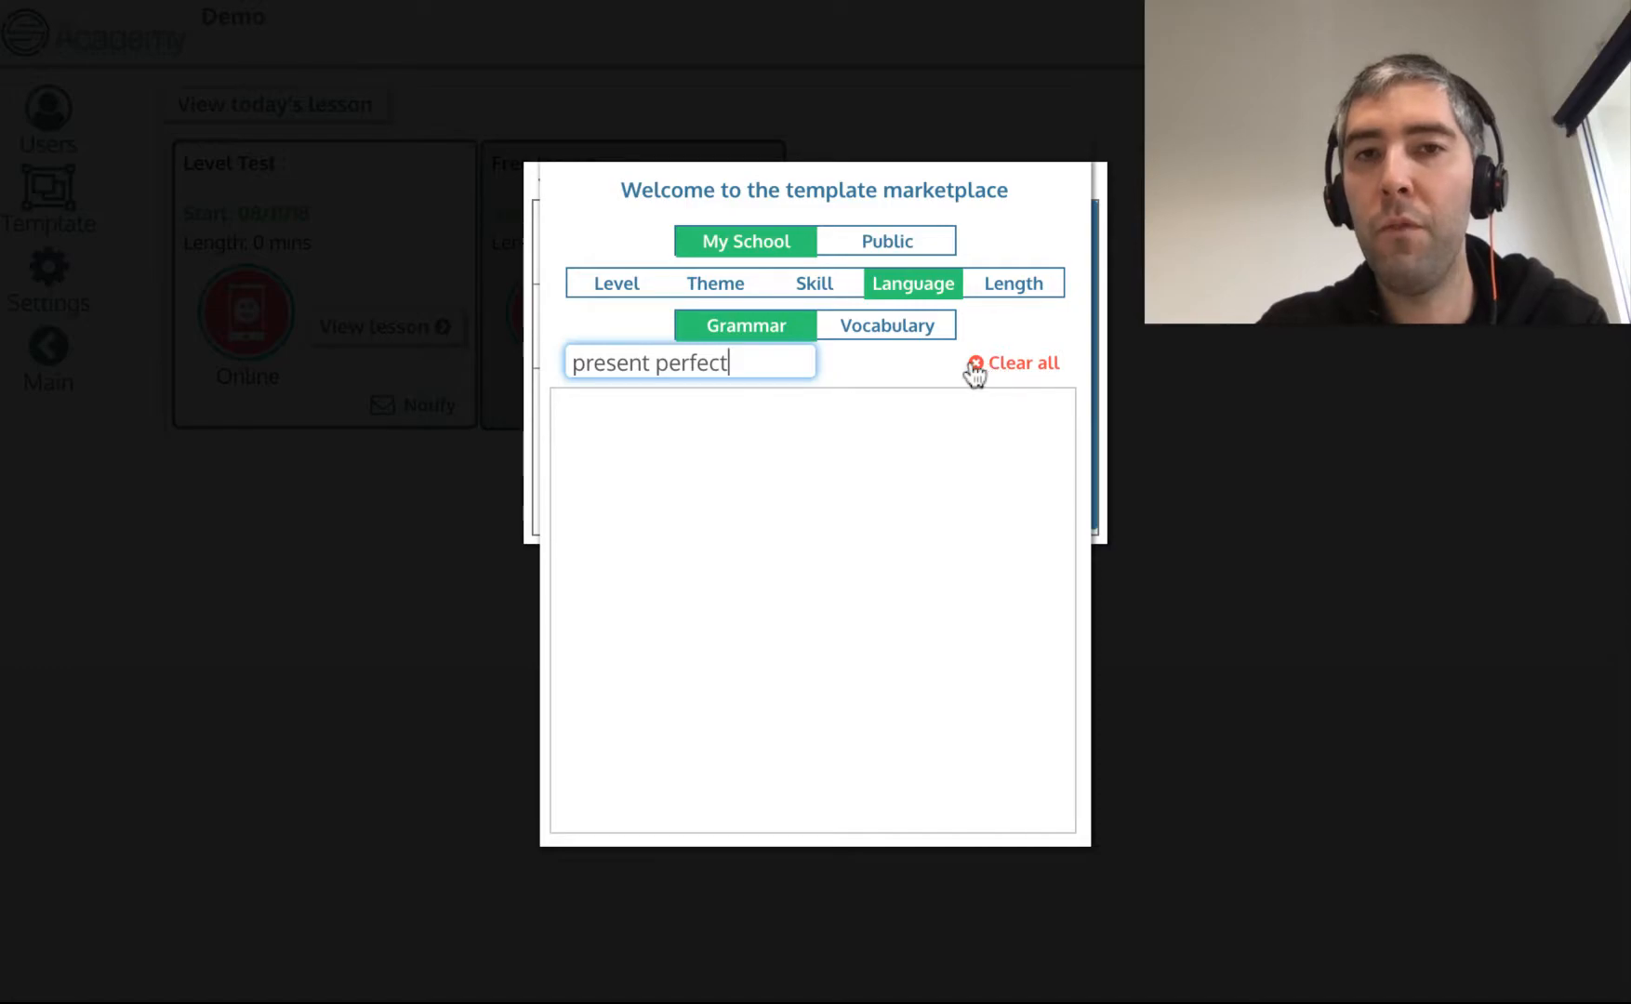
# Clear all filters and switch the marketplace to the Public templates.
pyautogui.click(1020, 372)
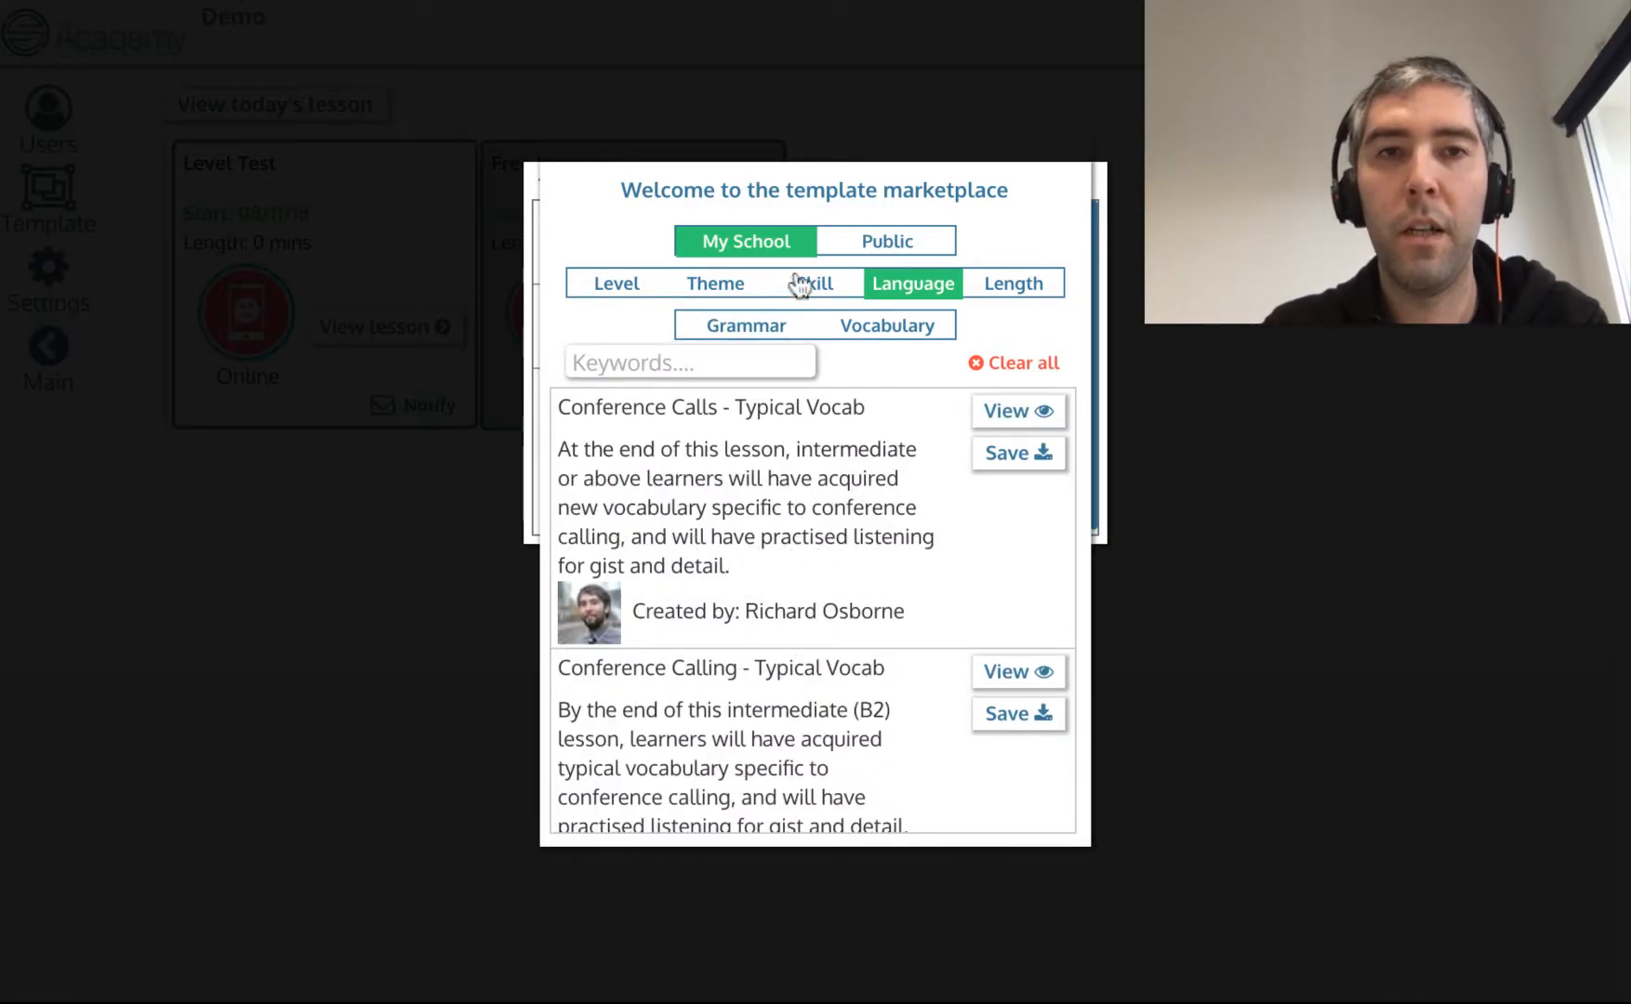
pyautogui.click(618, 283)
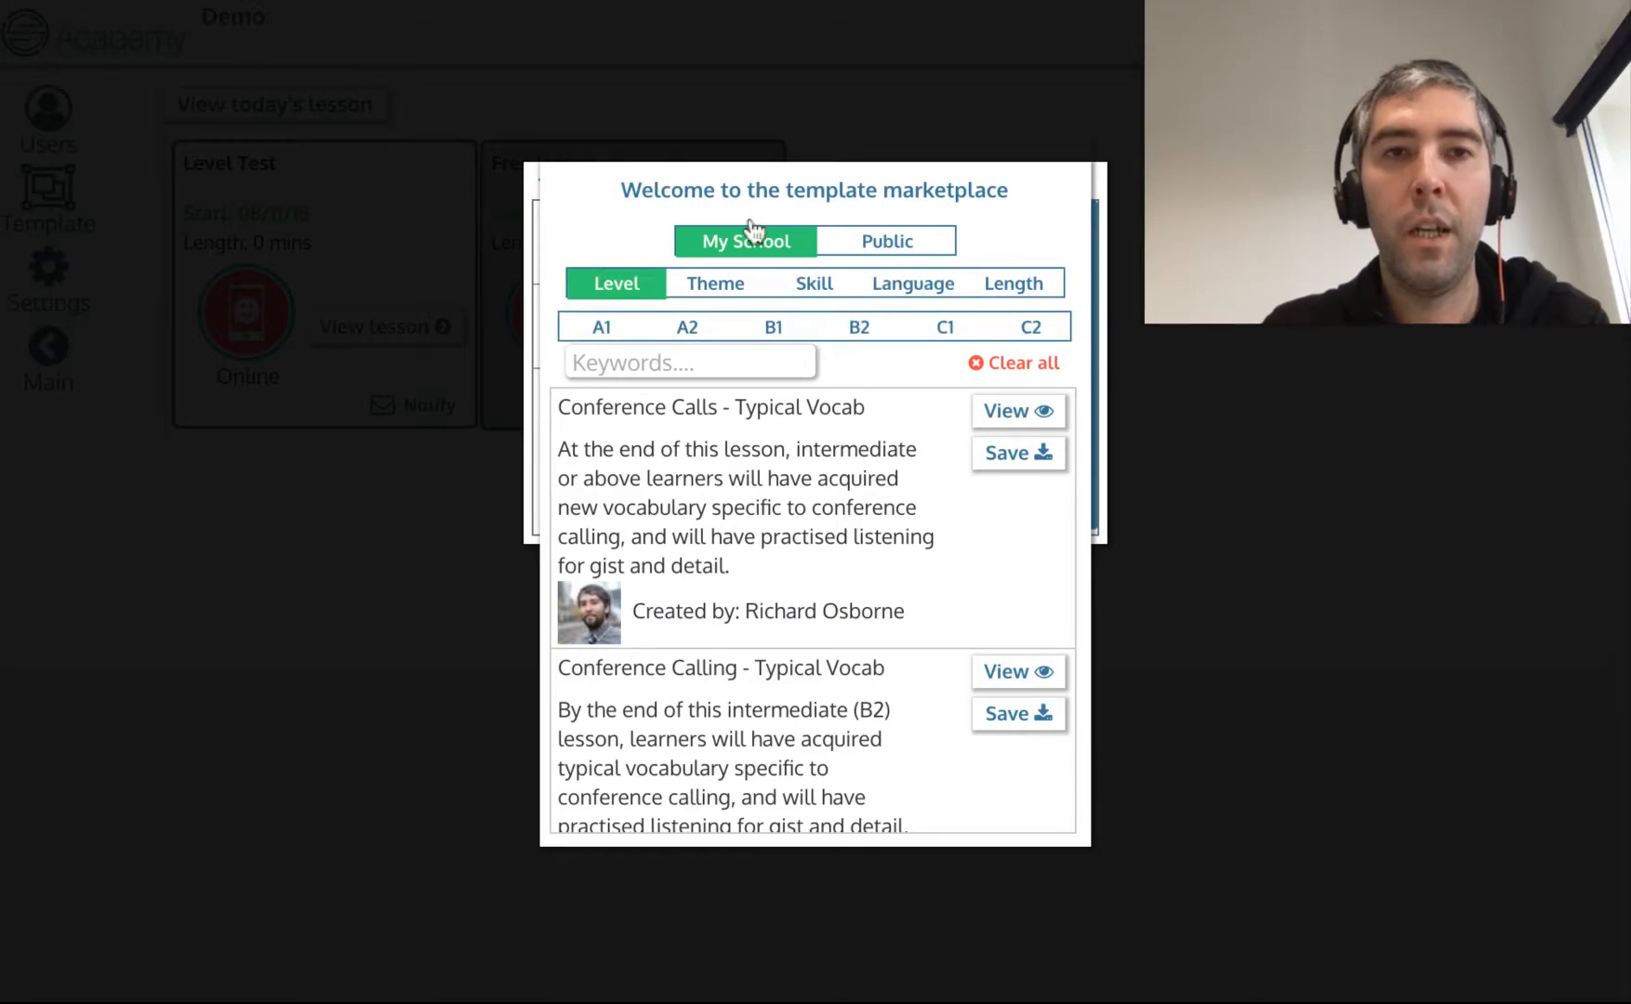
pyautogui.click(897, 259)
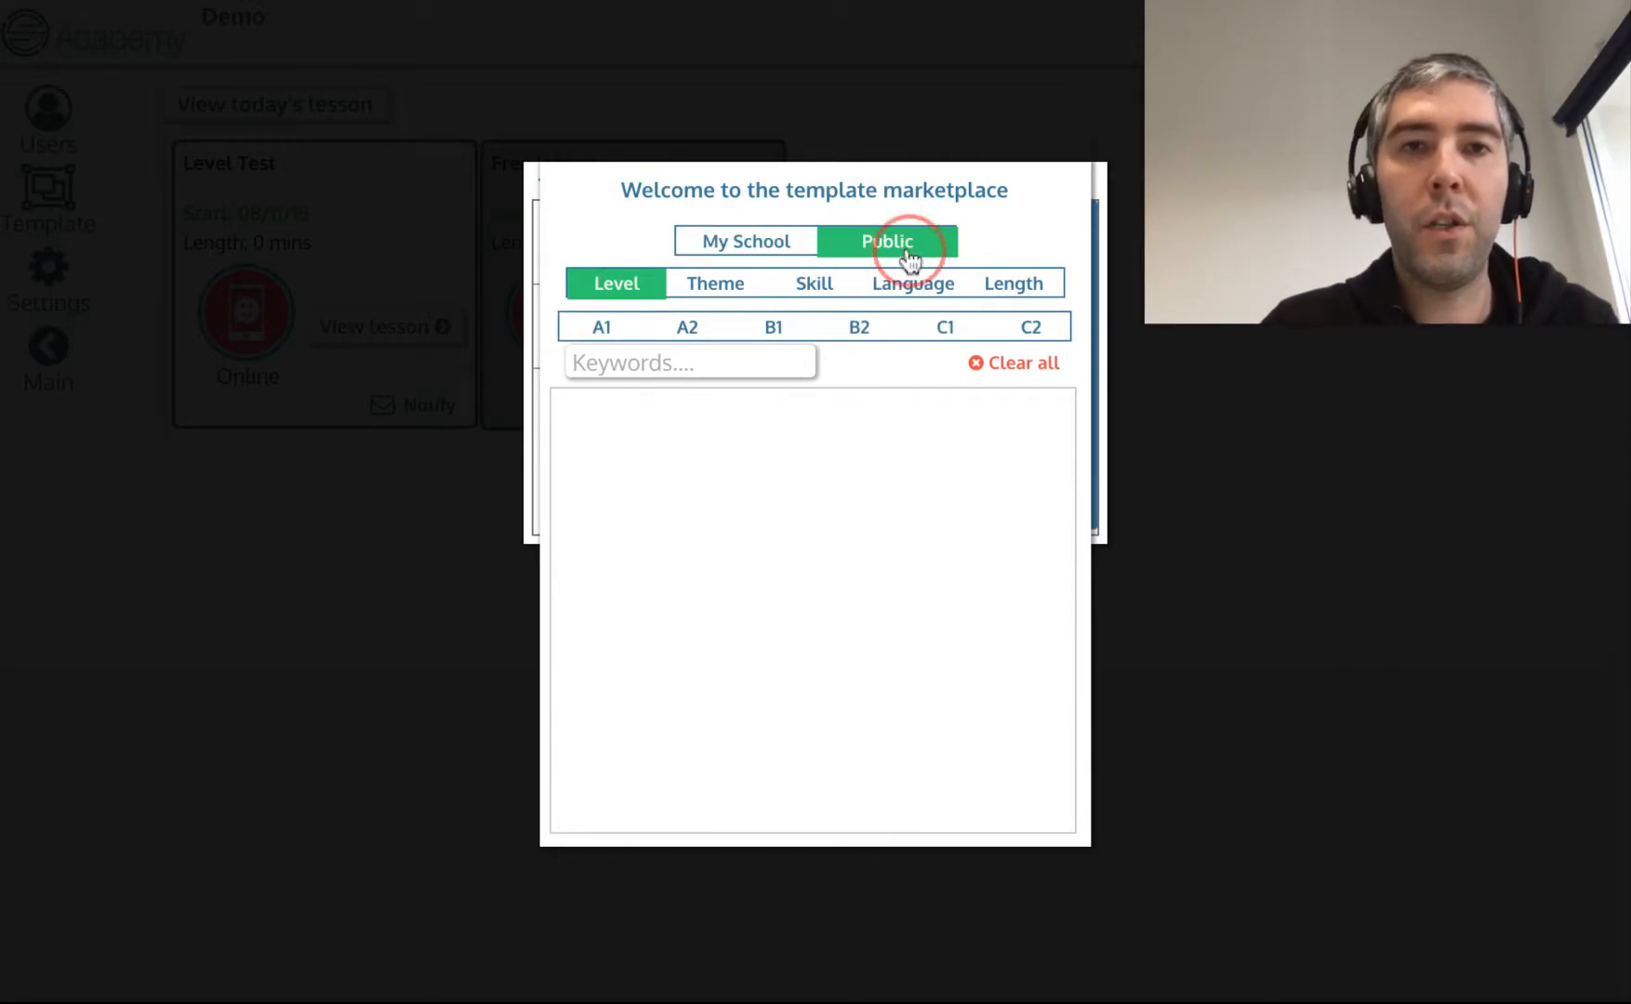